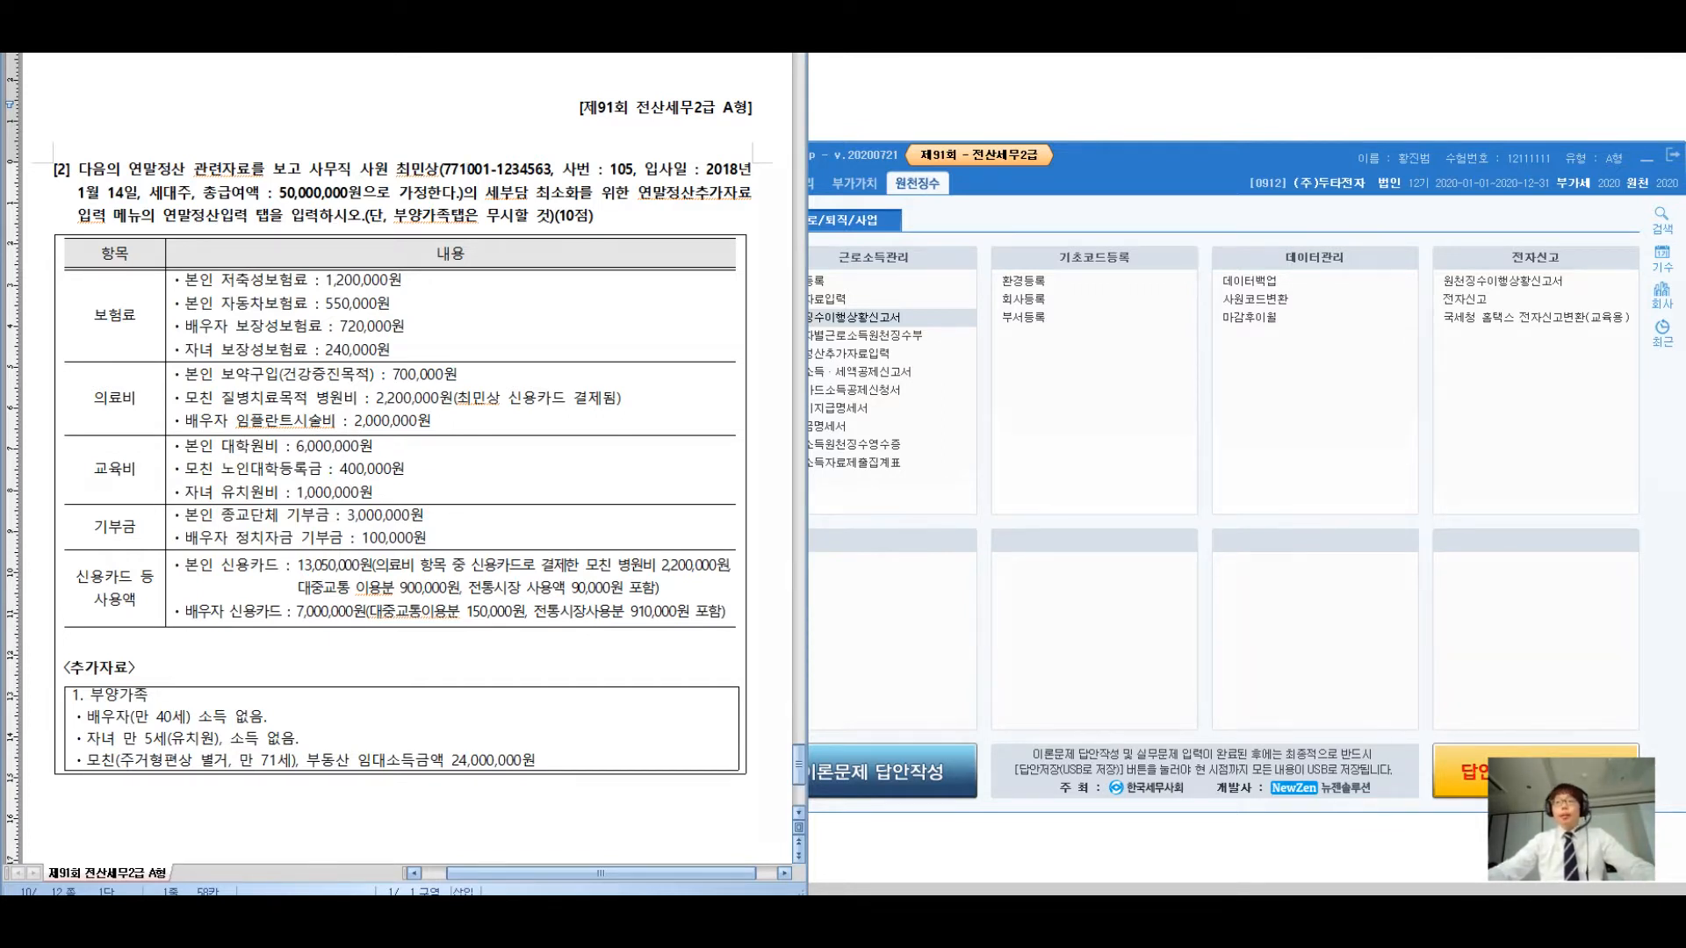
pyautogui.moveTo(109, 280); pyautogui.dragTo(92, 301)
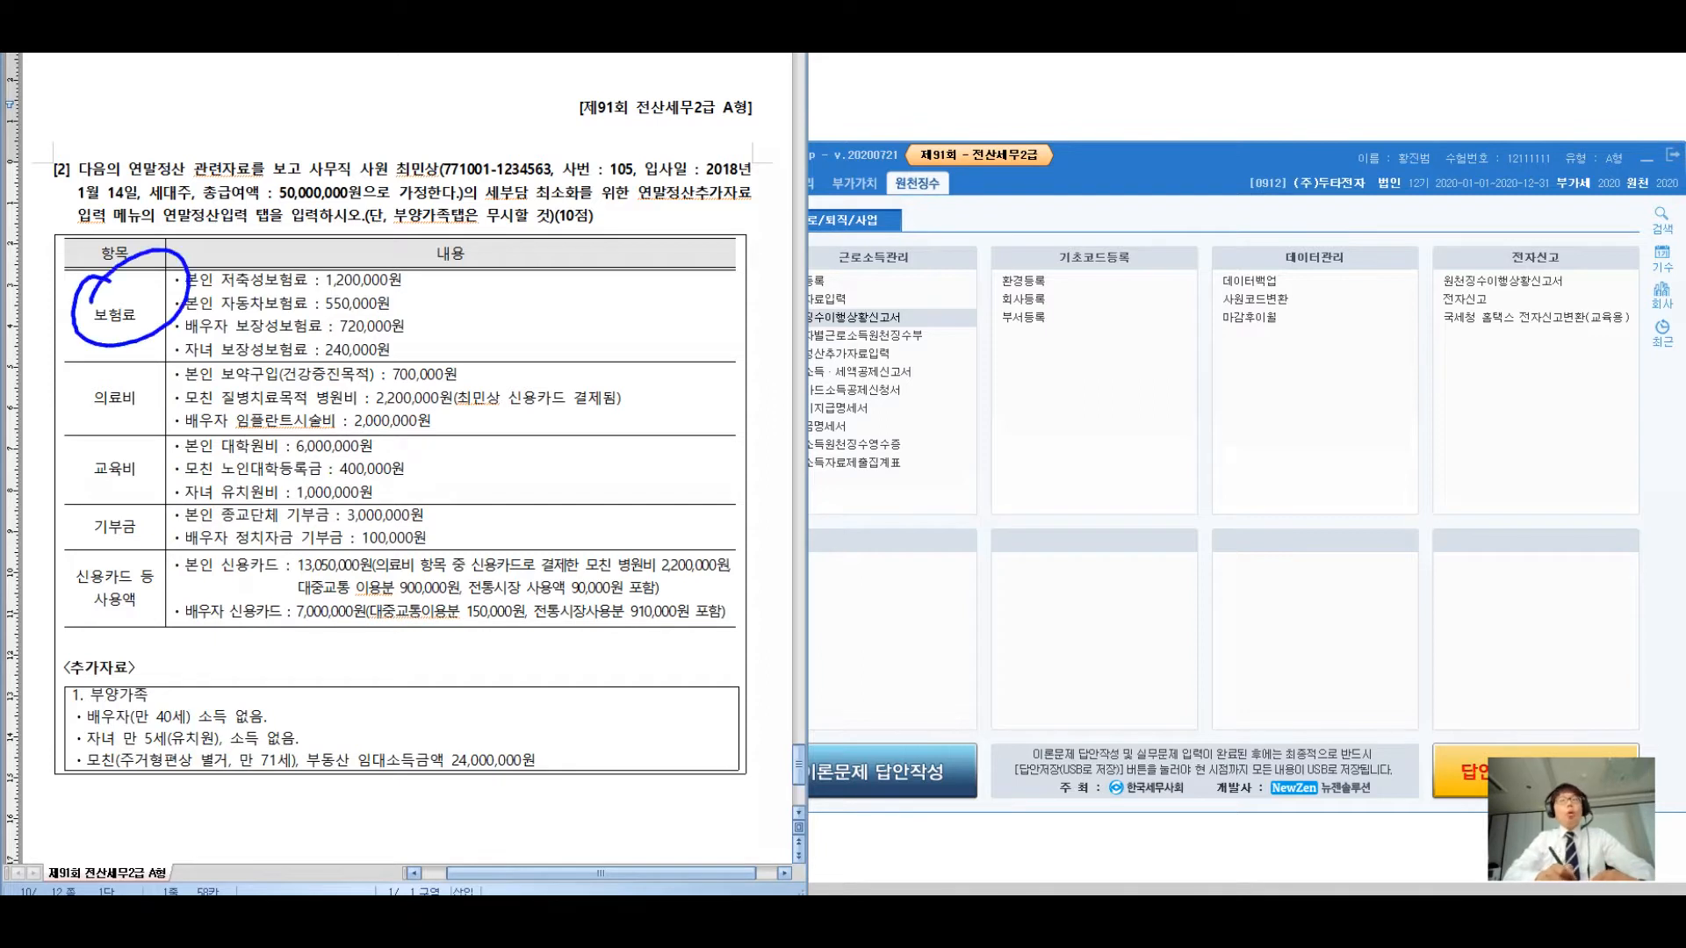
pyautogui.moveTo(161, 347)
pyautogui.mouseDown()
pyautogui.moveTo(132, 457)
pyautogui.moveTo(156, 489)
pyautogui.moveTo(140, 571)
pyautogui.moveTo(191, 603)
pyautogui.mouseUp()
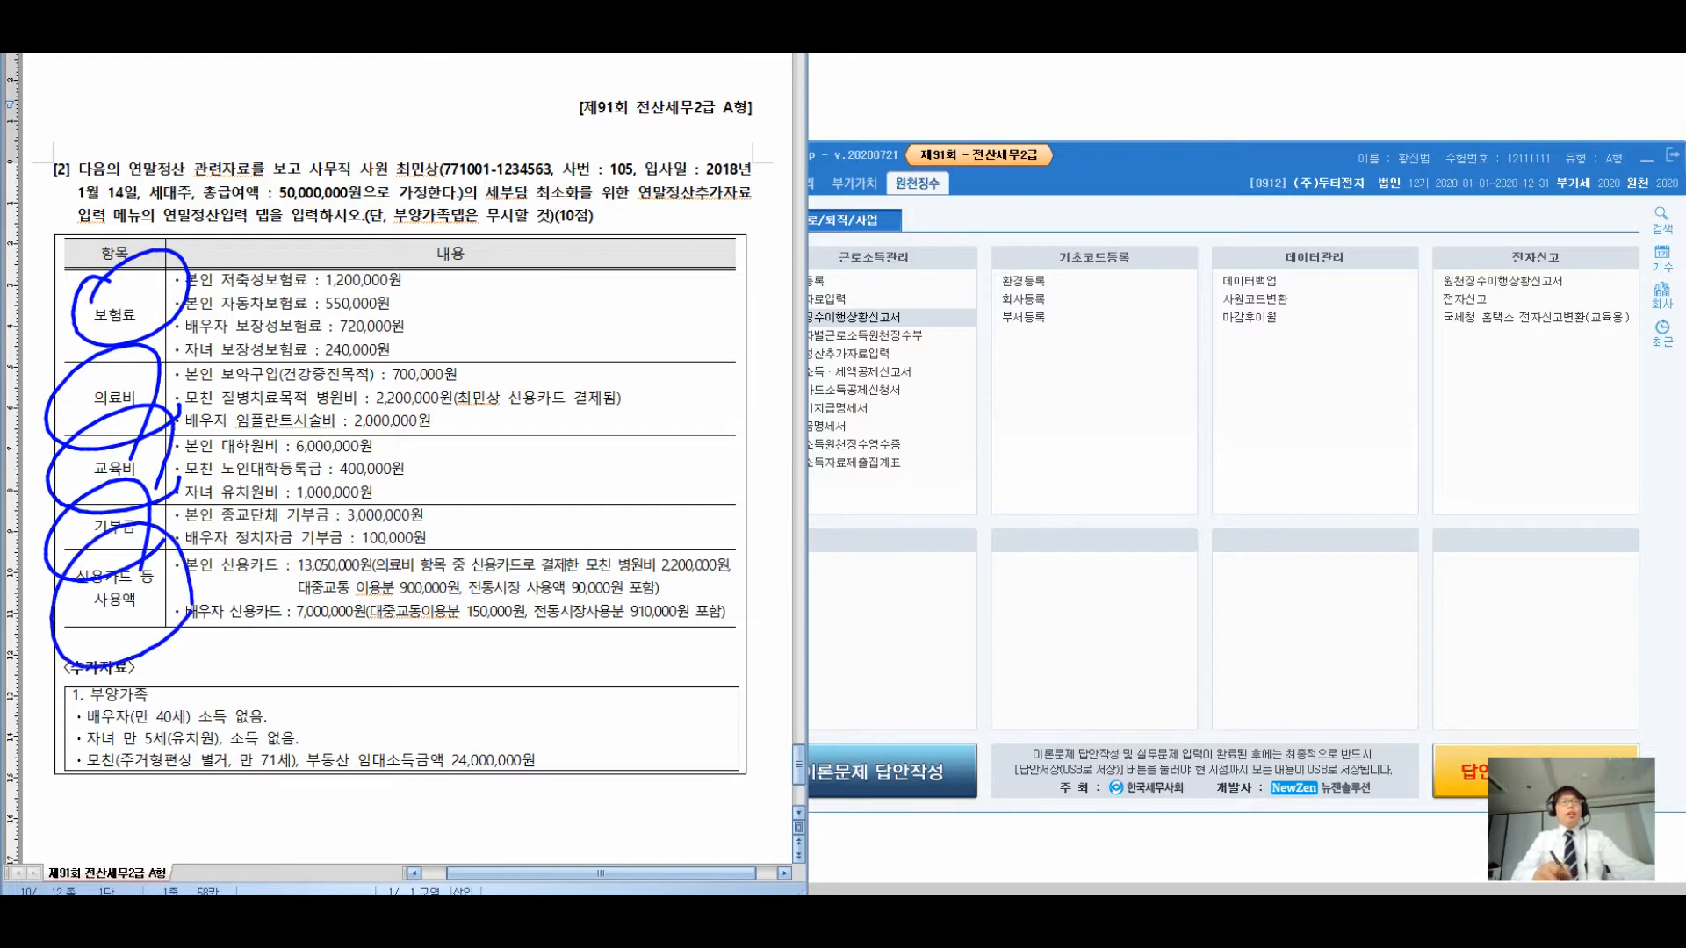
pyautogui.moveTo(480, 269)
pyautogui.mouseDown()
pyautogui.moveTo(500, 362)
pyautogui.moveTo(590, 330)
pyautogui.moveTo(629, 335)
pyautogui.moveTo(643, 369)
pyautogui.mouseUp()
pyautogui.moveTo(645, 286)
pyautogui.mouseDown()
pyautogui.moveTo(681, 327)
pyautogui.moveTo(725, 303)
pyautogui.mouseUp()
pyautogui.moveTo(538, 392)
pyautogui.mouseDown()
pyautogui.moveTo(525, 430)
pyautogui.moveTo(556, 464)
pyautogui.mouseUp()
pyautogui.moveTo(566, 386); pyautogui.dragTo(618, 456)
pyautogui.moveTo(637, 395)
pyautogui.mouseDown()
pyautogui.moveTo(627, 430)
pyautogui.moveTo(658, 458)
pyautogui.mouseUp()
pyautogui.moveTo(656, 390); pyautogui.dragTo(693, 430)
pyautogui.moveTo(698, 391)
pyautogui.mouseDown()
pyautogui.moveTo(743, 412)
pyautogui.moveTo(726, 407)
pyautogui.mouseUp()
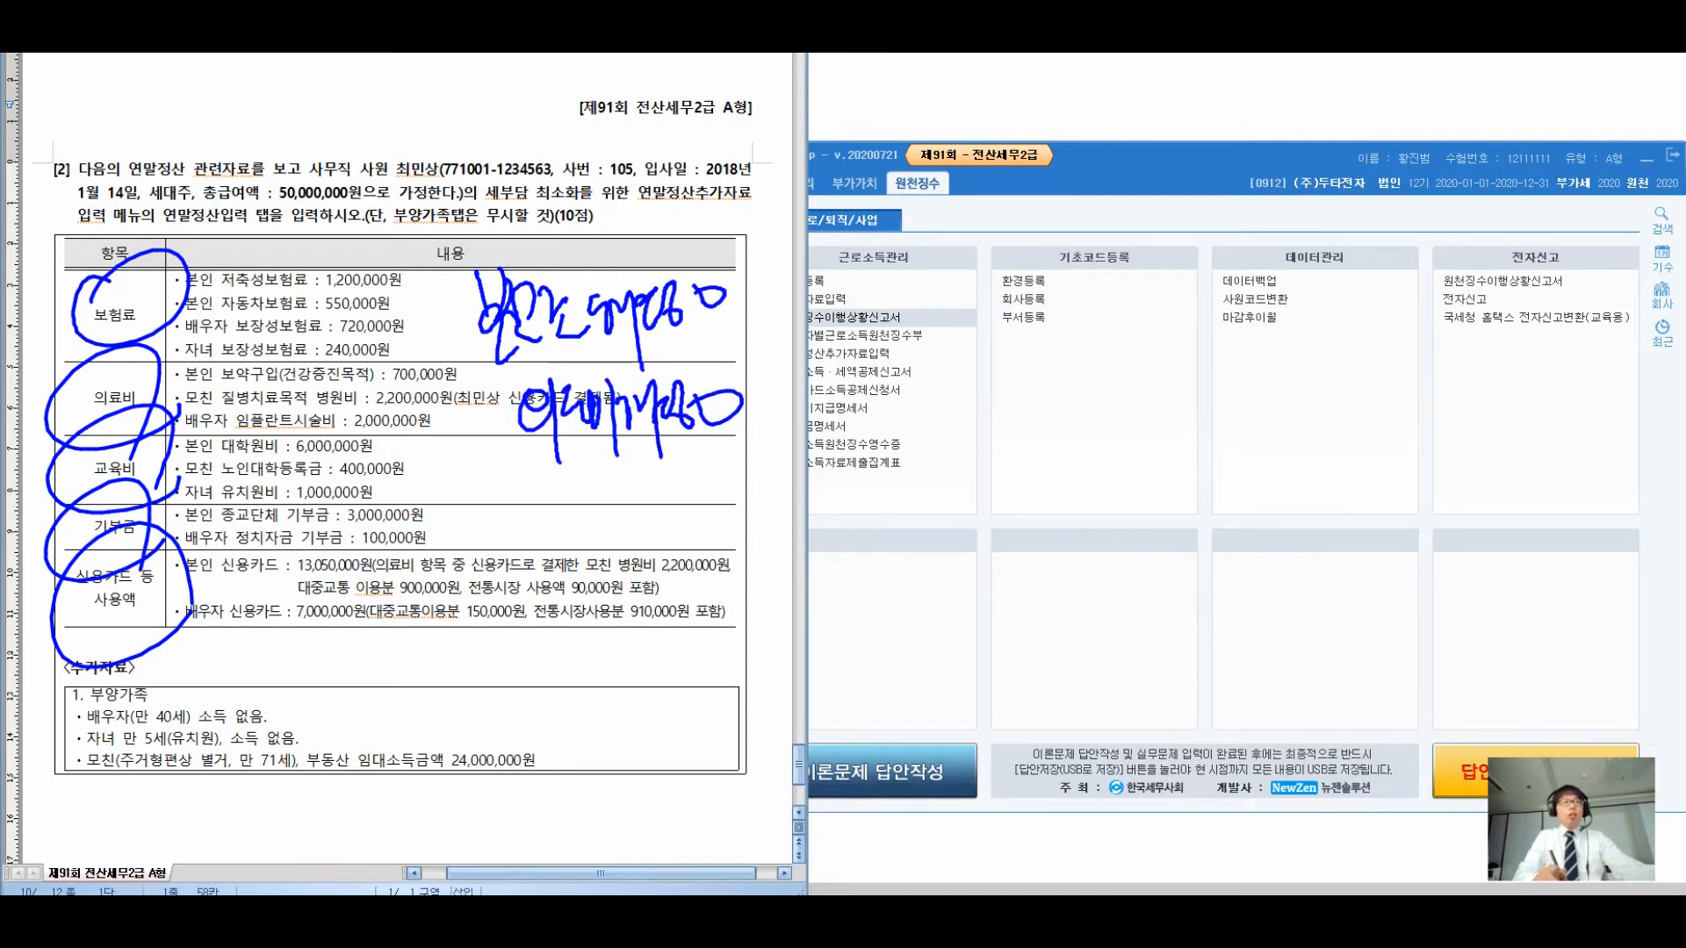
pyautogui.moveTo(463, 448)
pyautogui.mouseDown()
pyautogui.moveTo(479, 500)
pyautogui.moveTo(521, 492)
pyautogui.moveTo(532, 526)
pyautogui.mouseUp()
pyautogui.moveTo(540, 452); pyautogui.dragTo(579, 483)
pyautogui.moveTo(426, 524)
pyautogui.mouseDown()
pyautogui.moveTo(457, 584)
pyautogui.moveTo(487, 562)
pyautogui.moveTo(508, 588)
pyautogui.mouseUp()
pyautogui.moveTo(505, 526); pyautogui.dragTo(537, 555)
pyautogui.moveTo(472, 623)
pyautogui.mouseDown()
pyautogui.moveTo(502, 685)
pyautogui.moveTo(531, 698)
pyautogui.mouseUp()
pyautogui.moveTo(553, 630); pyautogui.dragTo(569, 694)
pyautogui.moveTo(568, 633)
pyautogui.mouseDown()
pyautogui.moveTo(578, 702)
pyautogui.moveTo(672, 690)
pyautogui.mouseUp()
pyautogui.moveTo(535, 693)
pyautogui.mouseDown()
pyautogui.moveTo(708, 683)
pyautogui.moveTo(692, 756)
pyautogui.mouseUp()
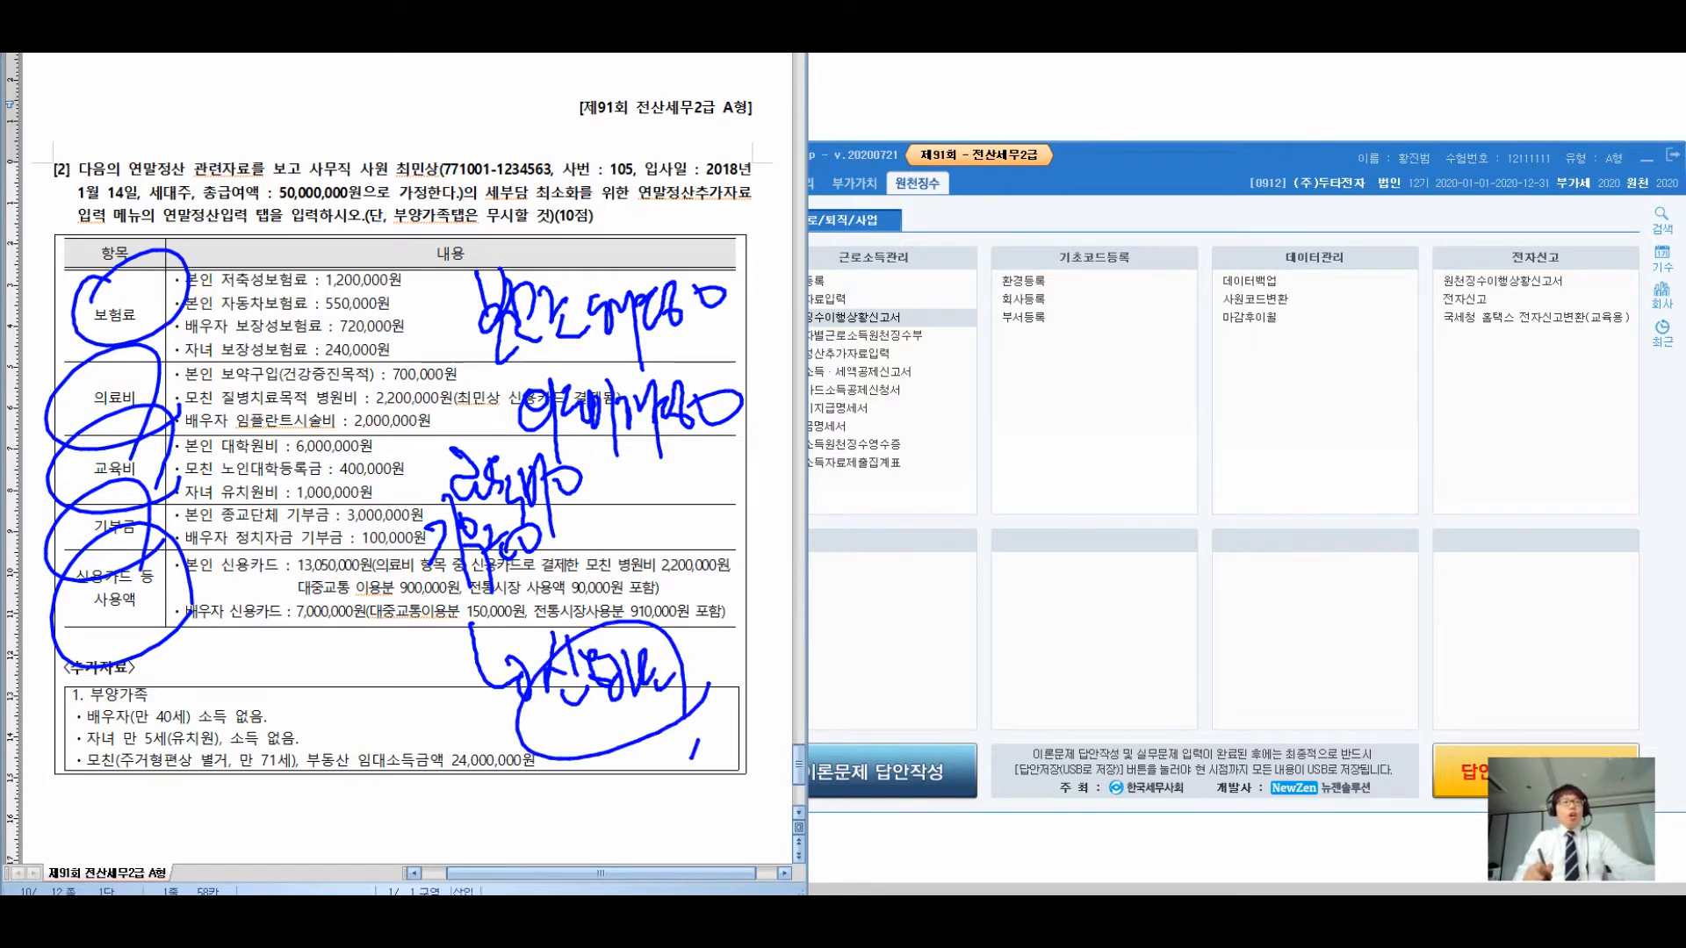
pyautogui.moveTo(824, 581); pyautogui.dragTo(736, 671)
pyautogui.moveTo(756, 660); pyautogui.dragTo(918, 737)
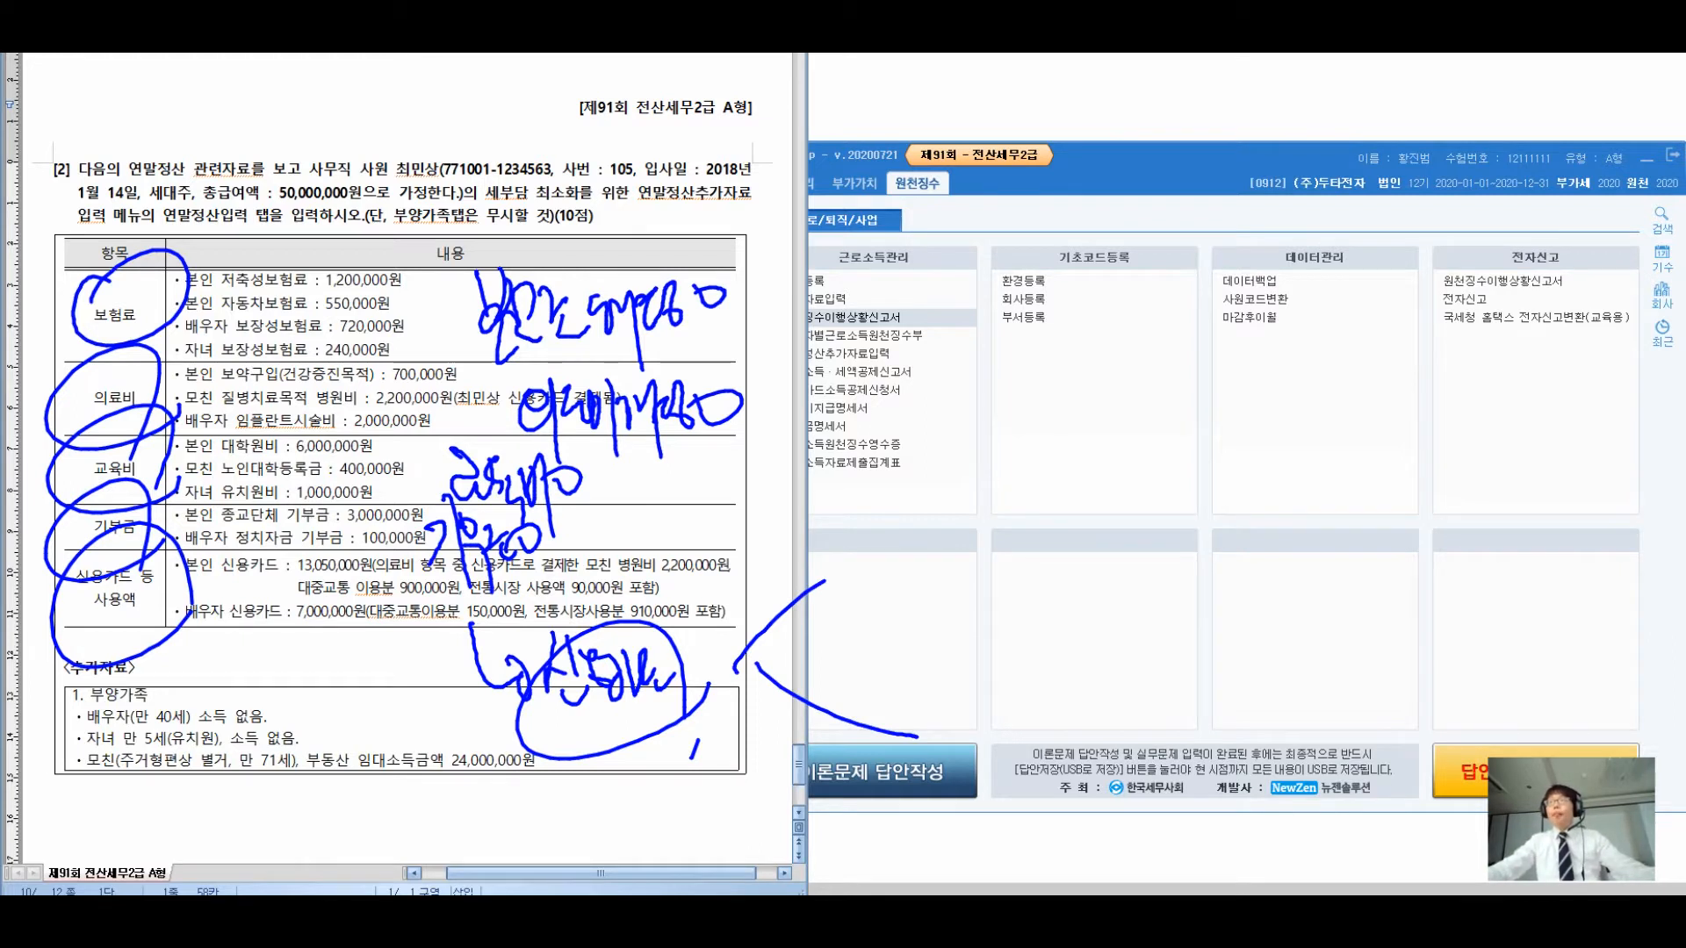
pyautogui.press('Escape')
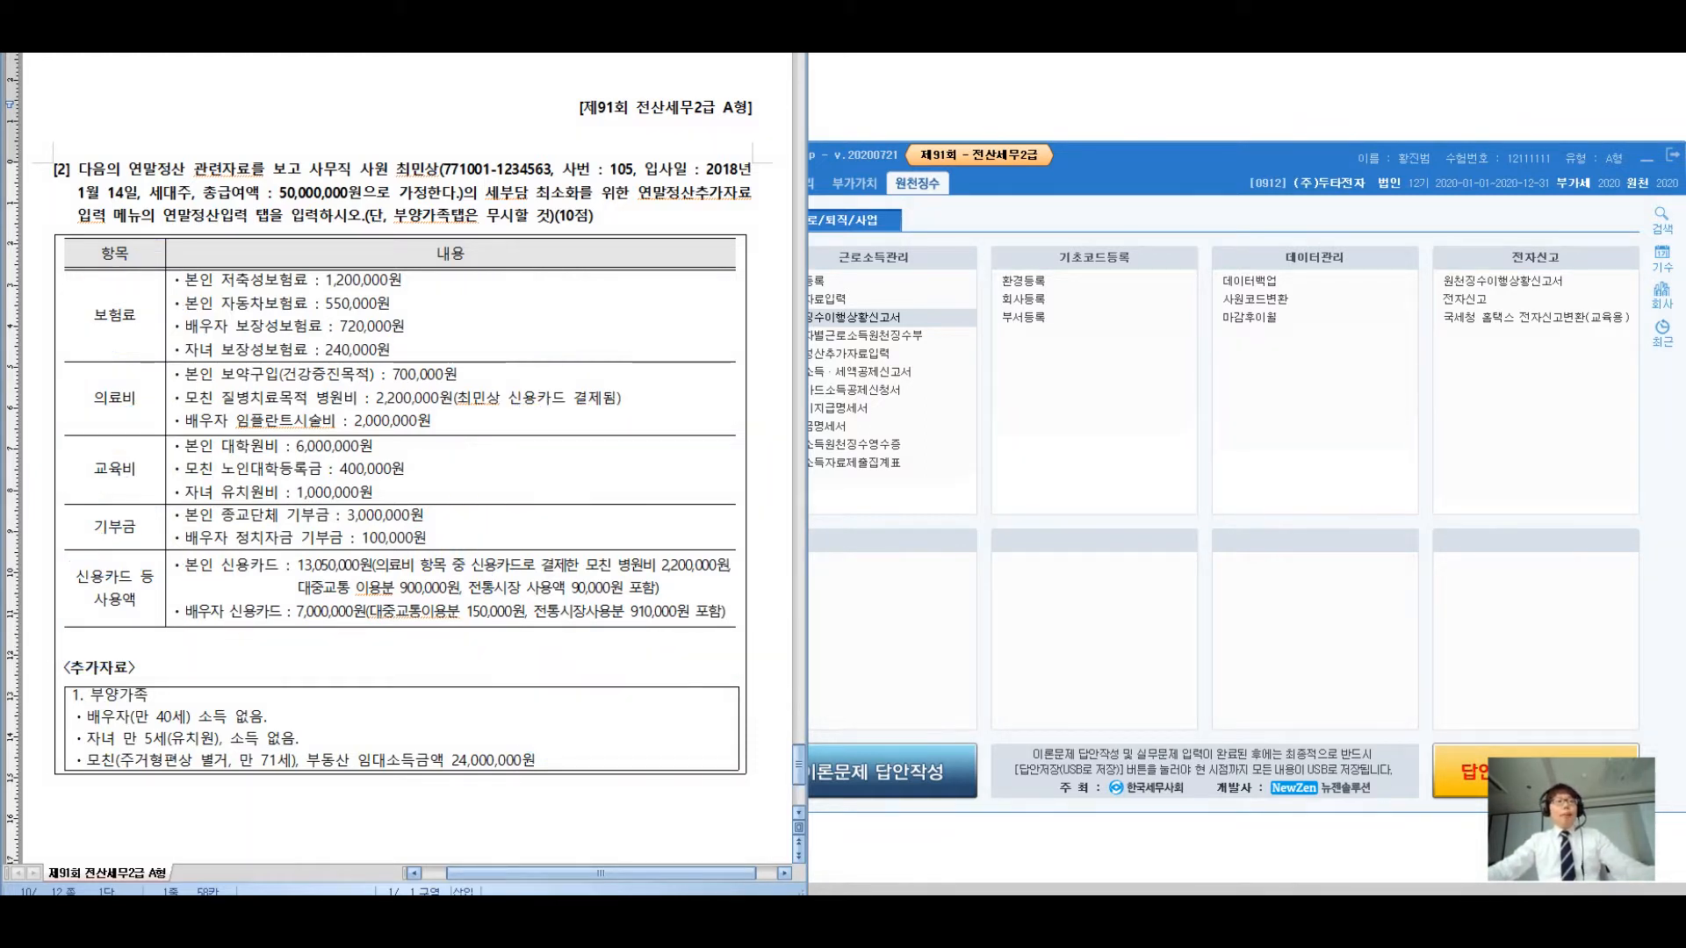
# Switch to KcLep, open 연말정산추가자료입력 and load the employee named in the exam question
pyautogui.hotkey('alt', 'Tab')
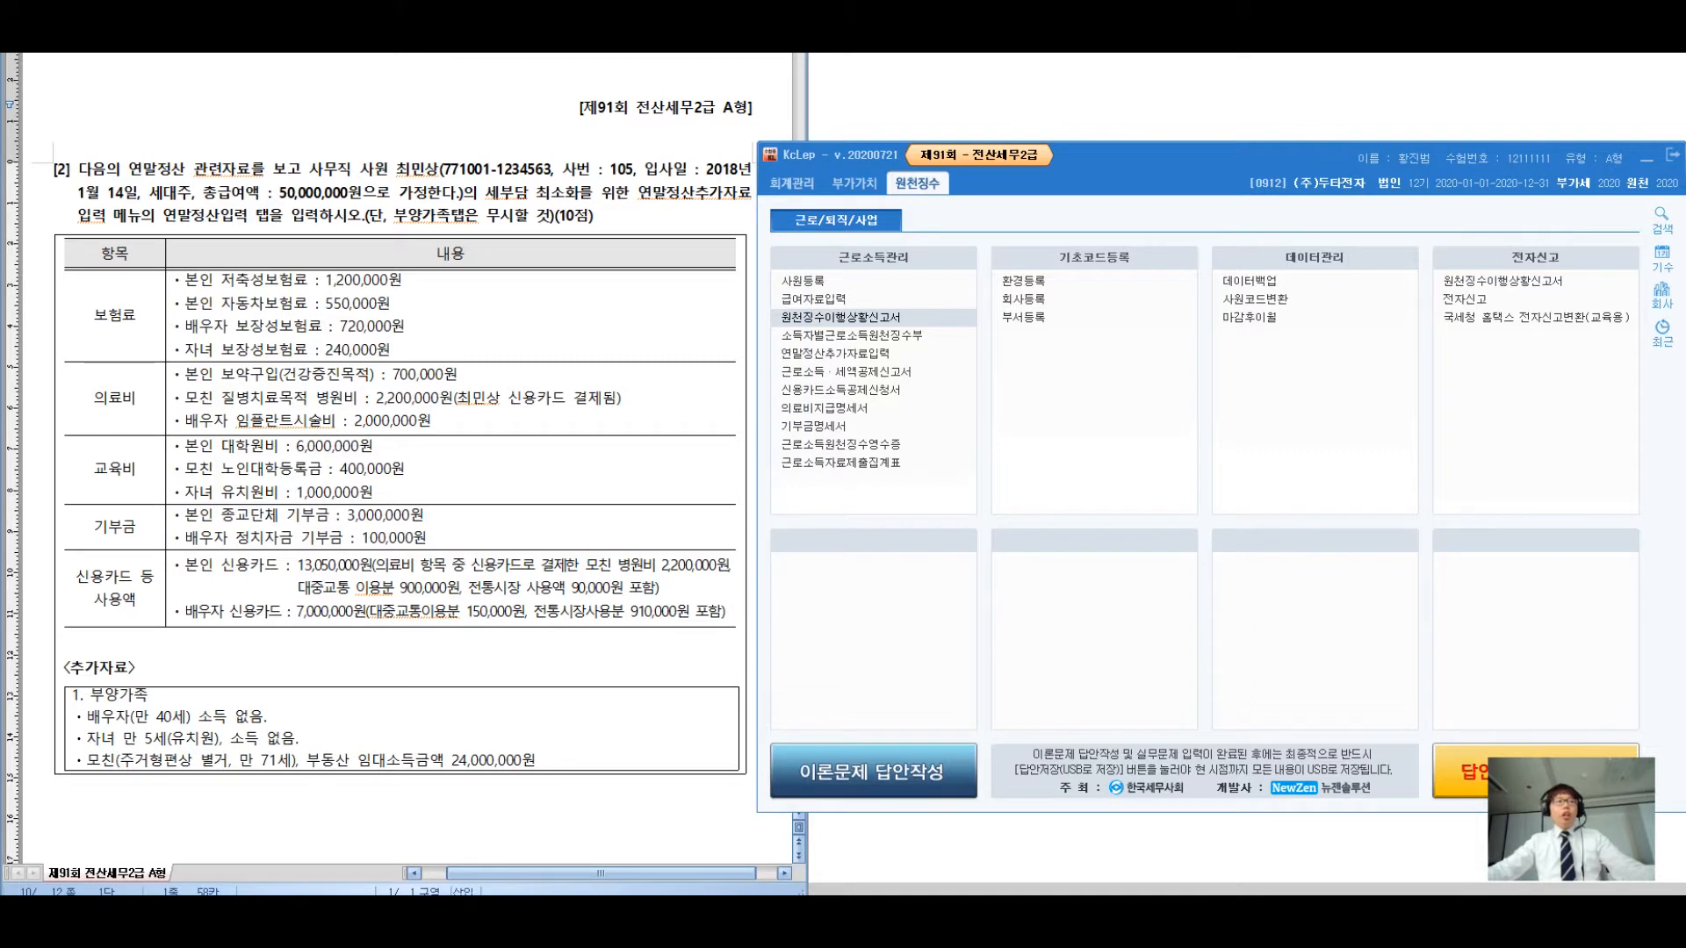
pyautogui.moveTo(86, 761); pyautogui.dragTo(536, 760)
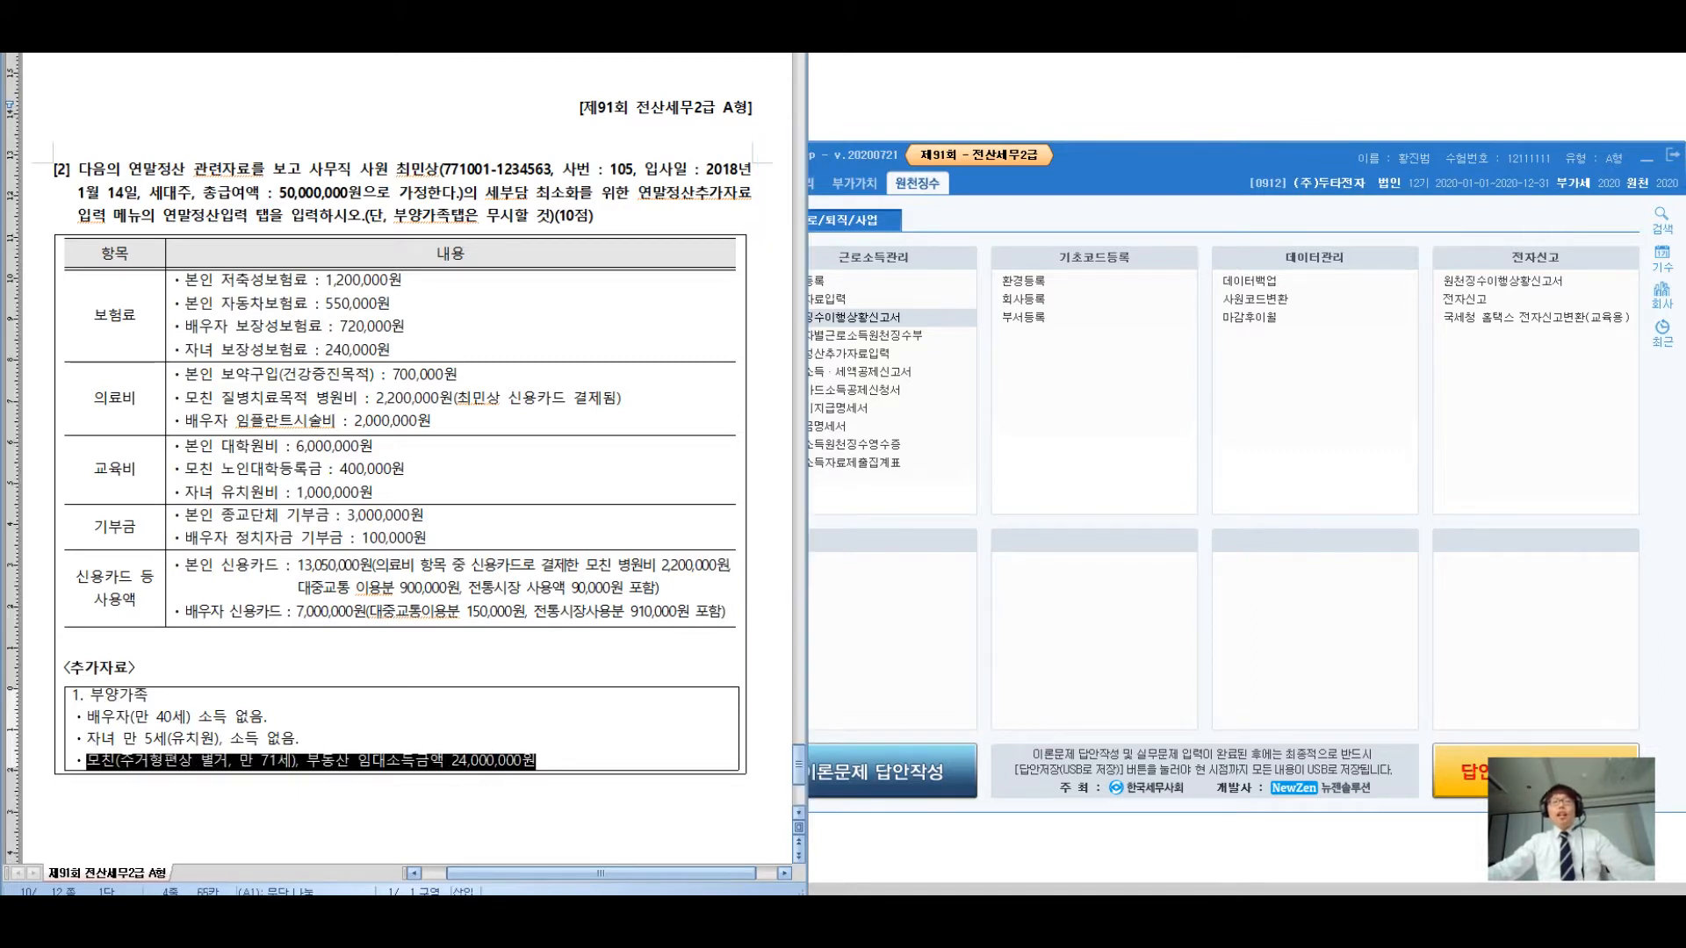
pyautogui.hotkey('alt', 'Tab')
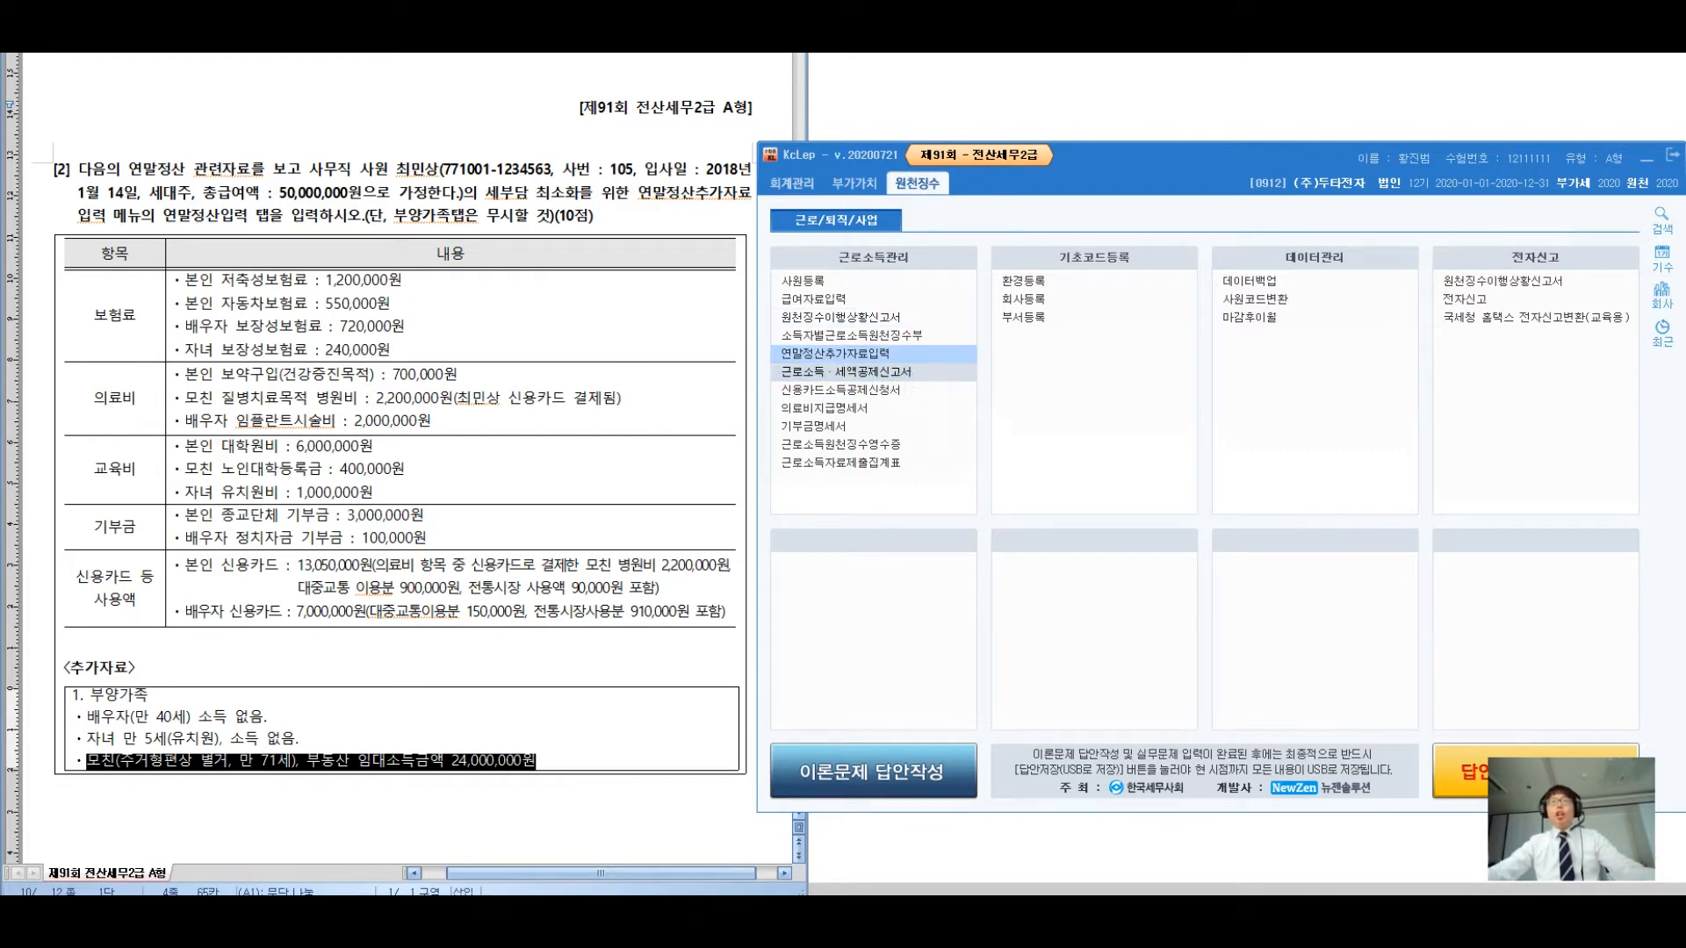
pyautogui.click(834, 353)
pyautogui.moveTo(1020, 97); pyautogui.dragTo(1036, 169)
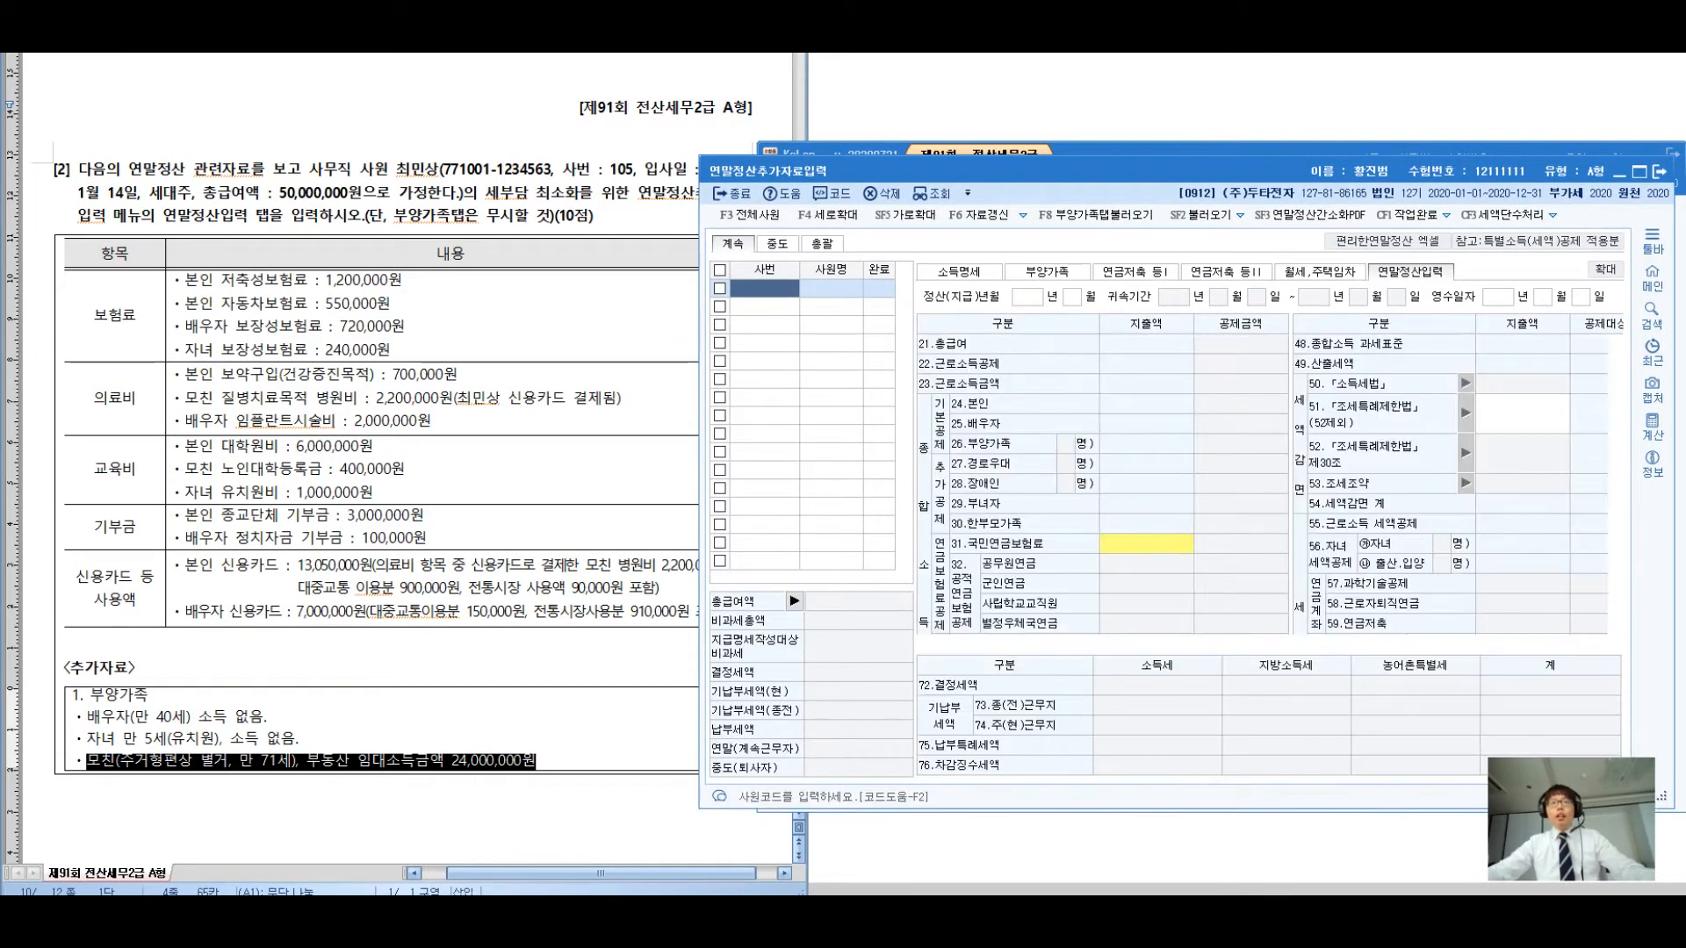
pyautogui.press('F2')
pyautogui.press('Down')
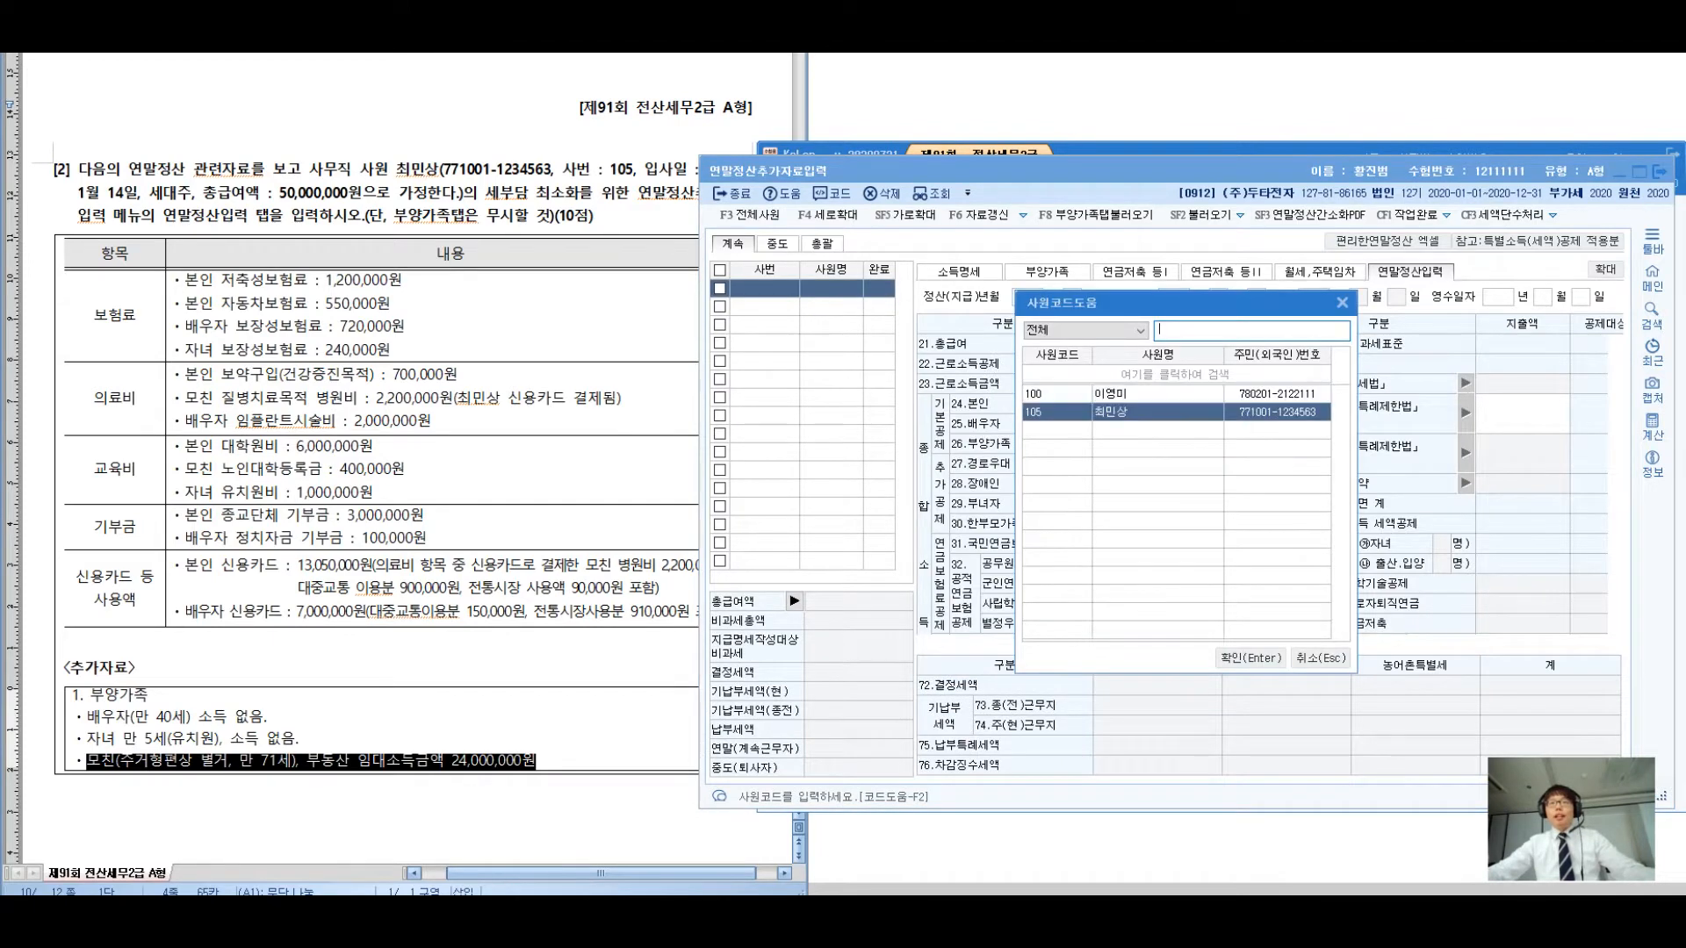
pyautogui.press('Return')
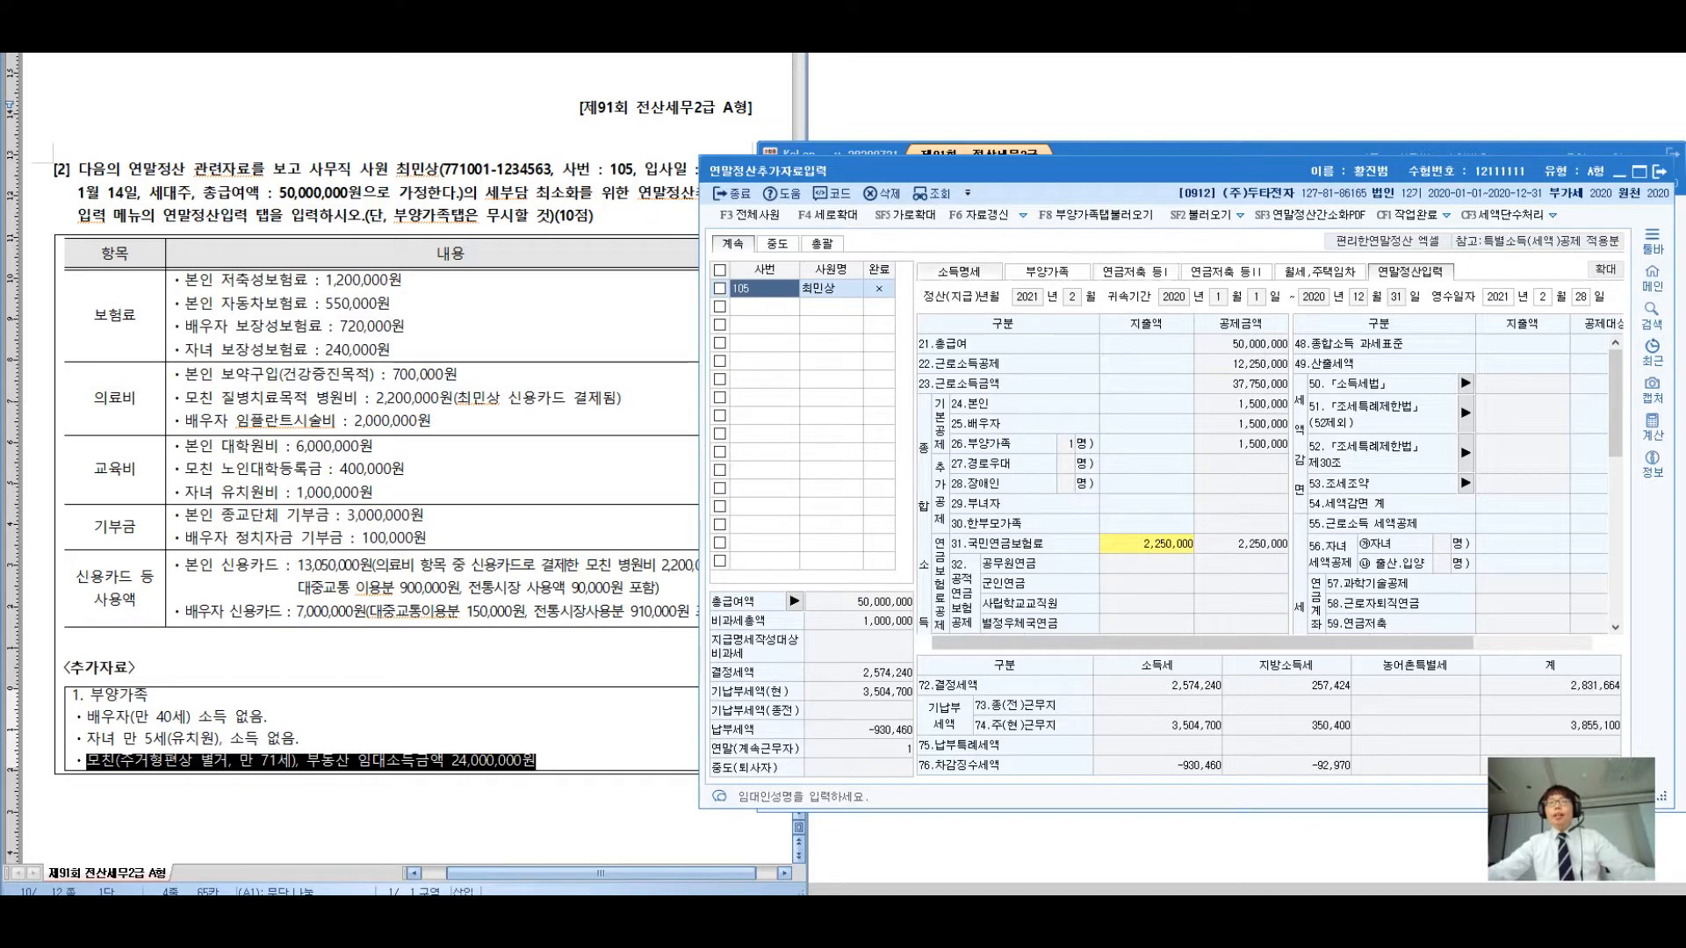
# Examine the employee's income details (소득명세) and the basic deduction (기본공제) setting of each dependant under 부양가족
pyautogui.click(959, 273)
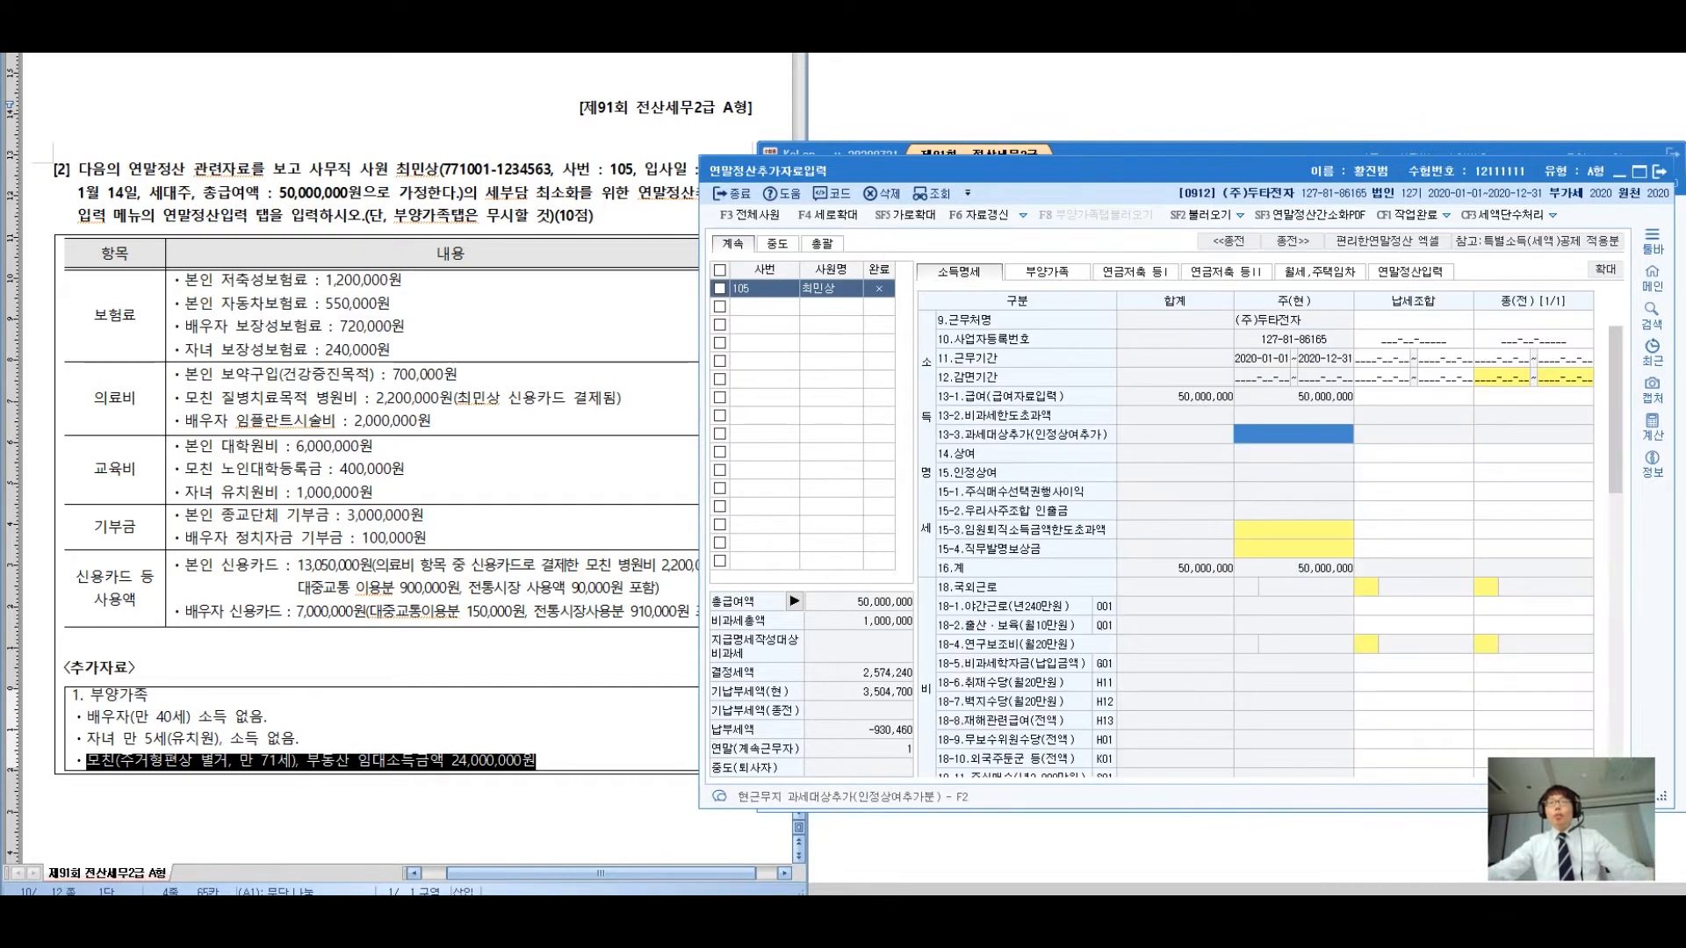
pyautogui.click(1046, 272)
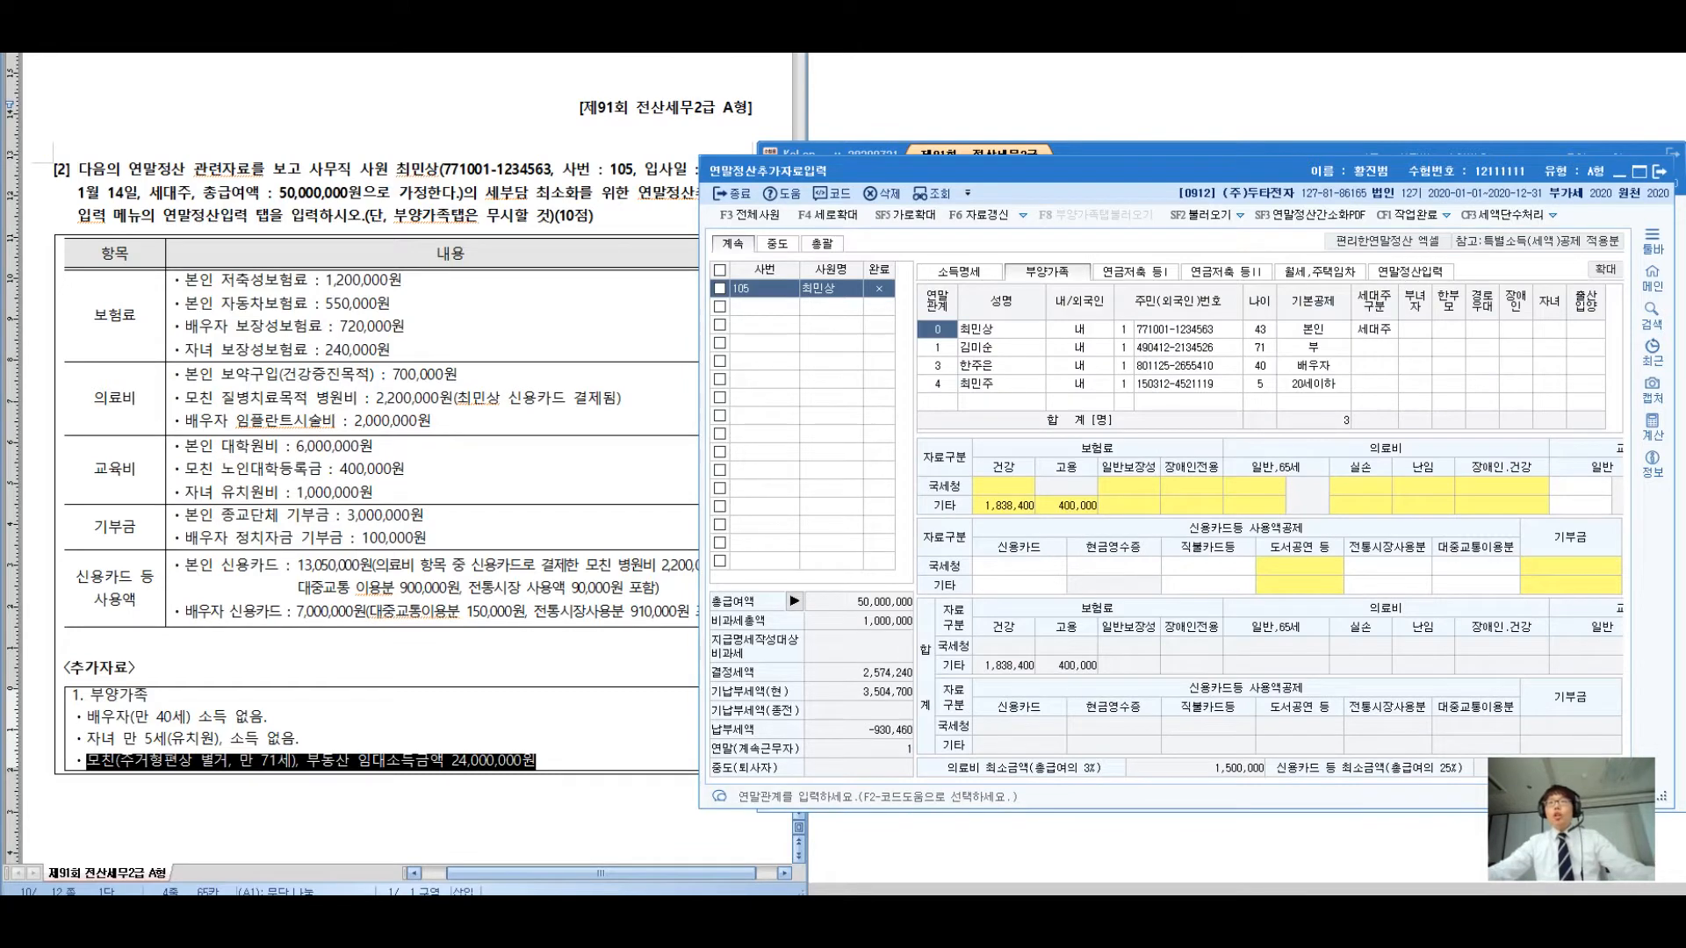
pyautogui.click(1312, 348)
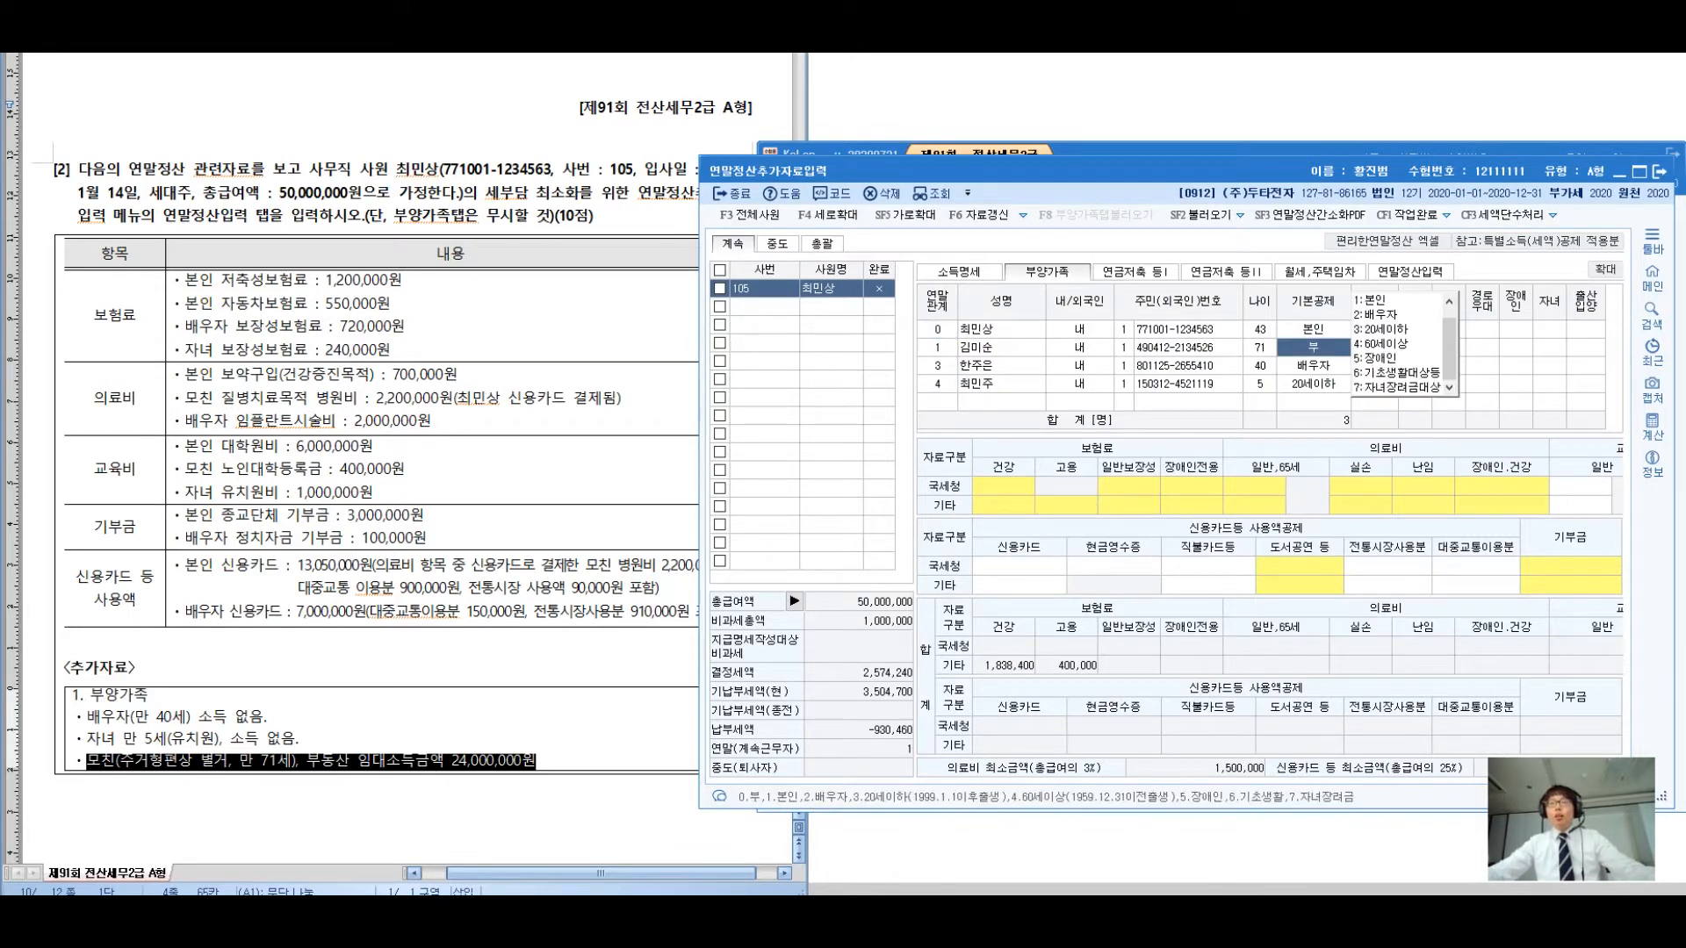
pyautogui.press('Down')
pyautogui.press('Down')
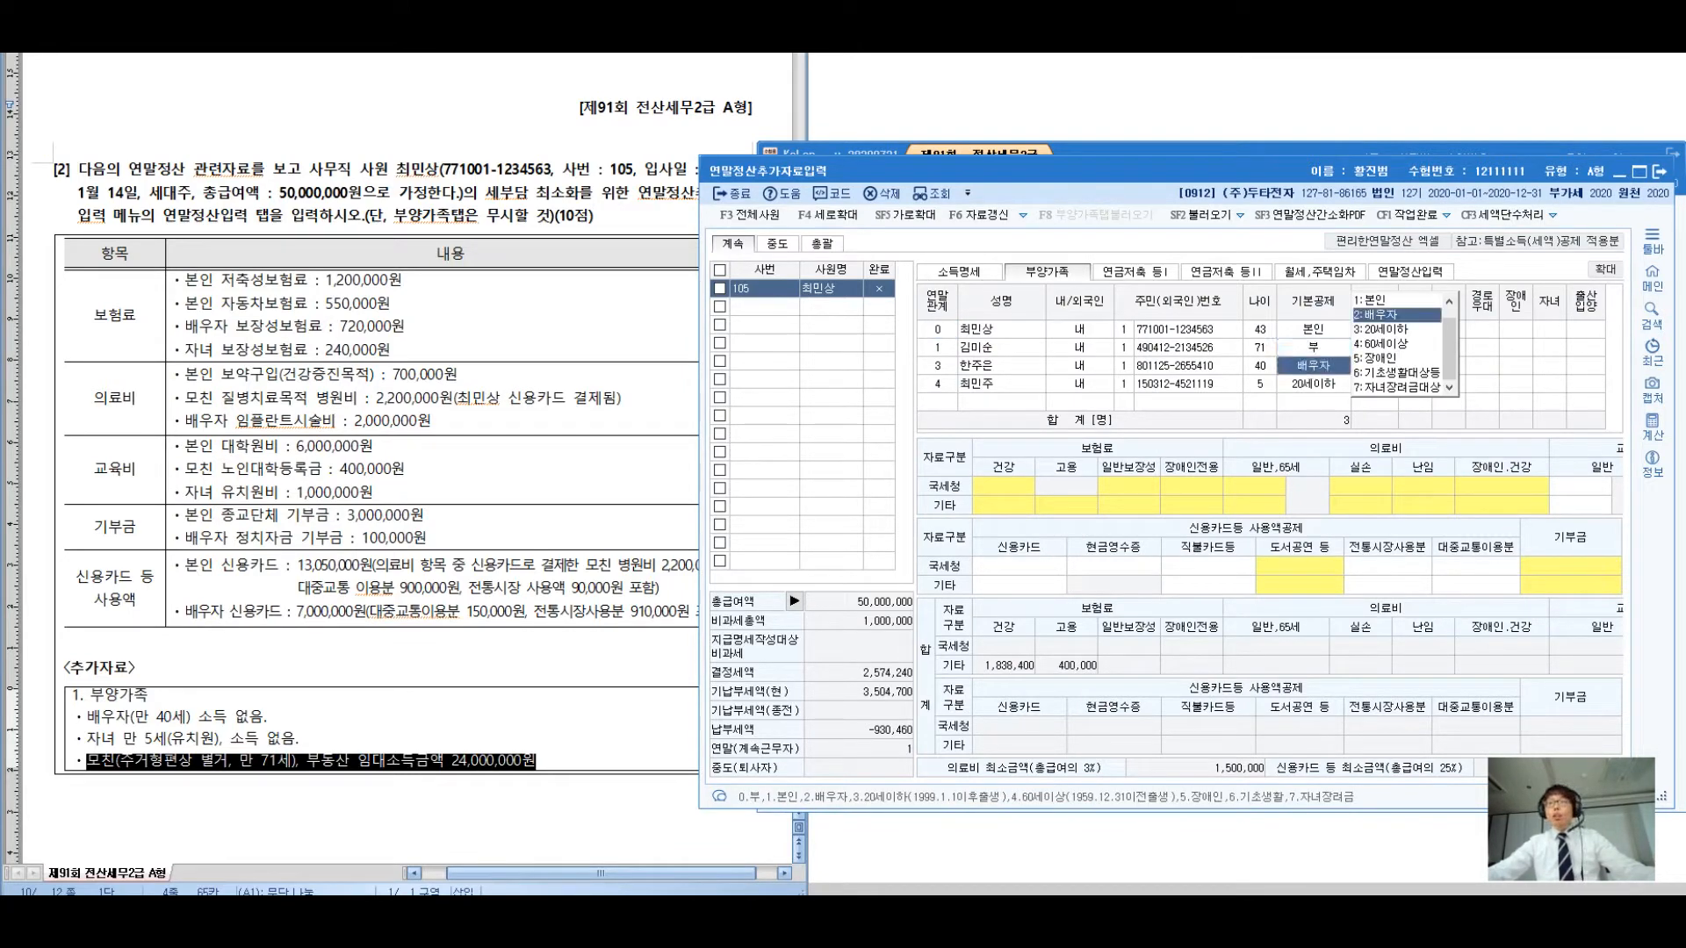
pyautogui.press('Up')
pyautogui.press('Down')
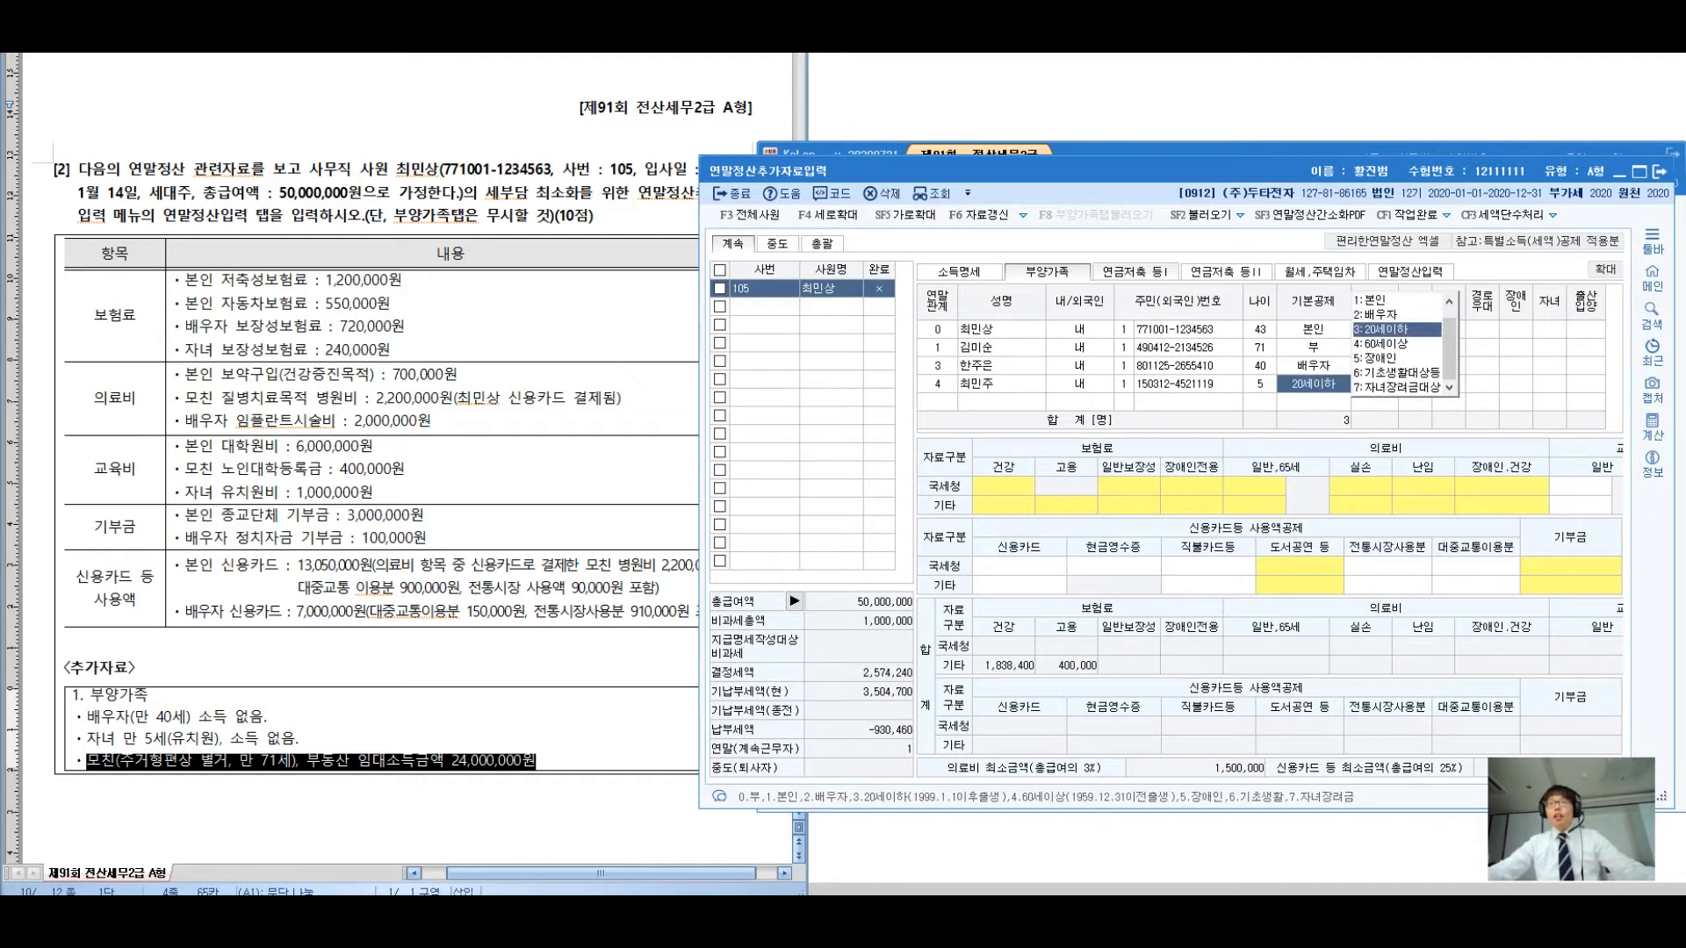
# Look through the pension savings and rent entries, recheck the dependants, and examine the special tax credit items of 연말정산입력
pyautogui.click(1136, 273)
pyautogui.click(1225, 272)
pyautogui.click(1320, 272)
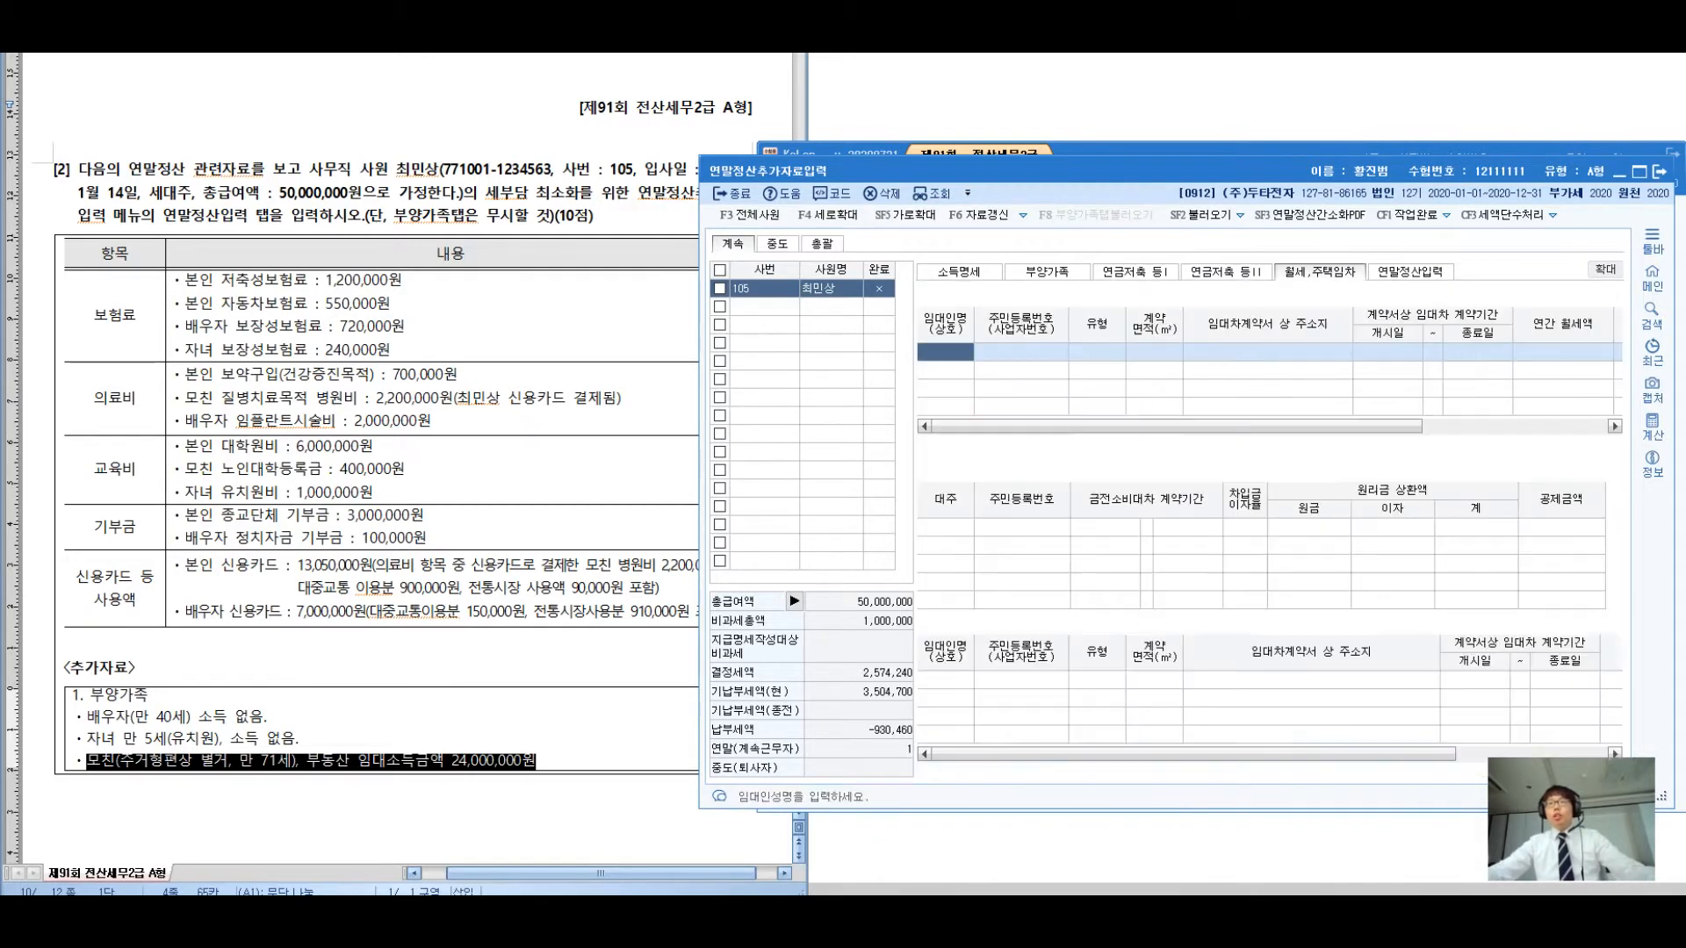
pyautogui.click(1409, 272)
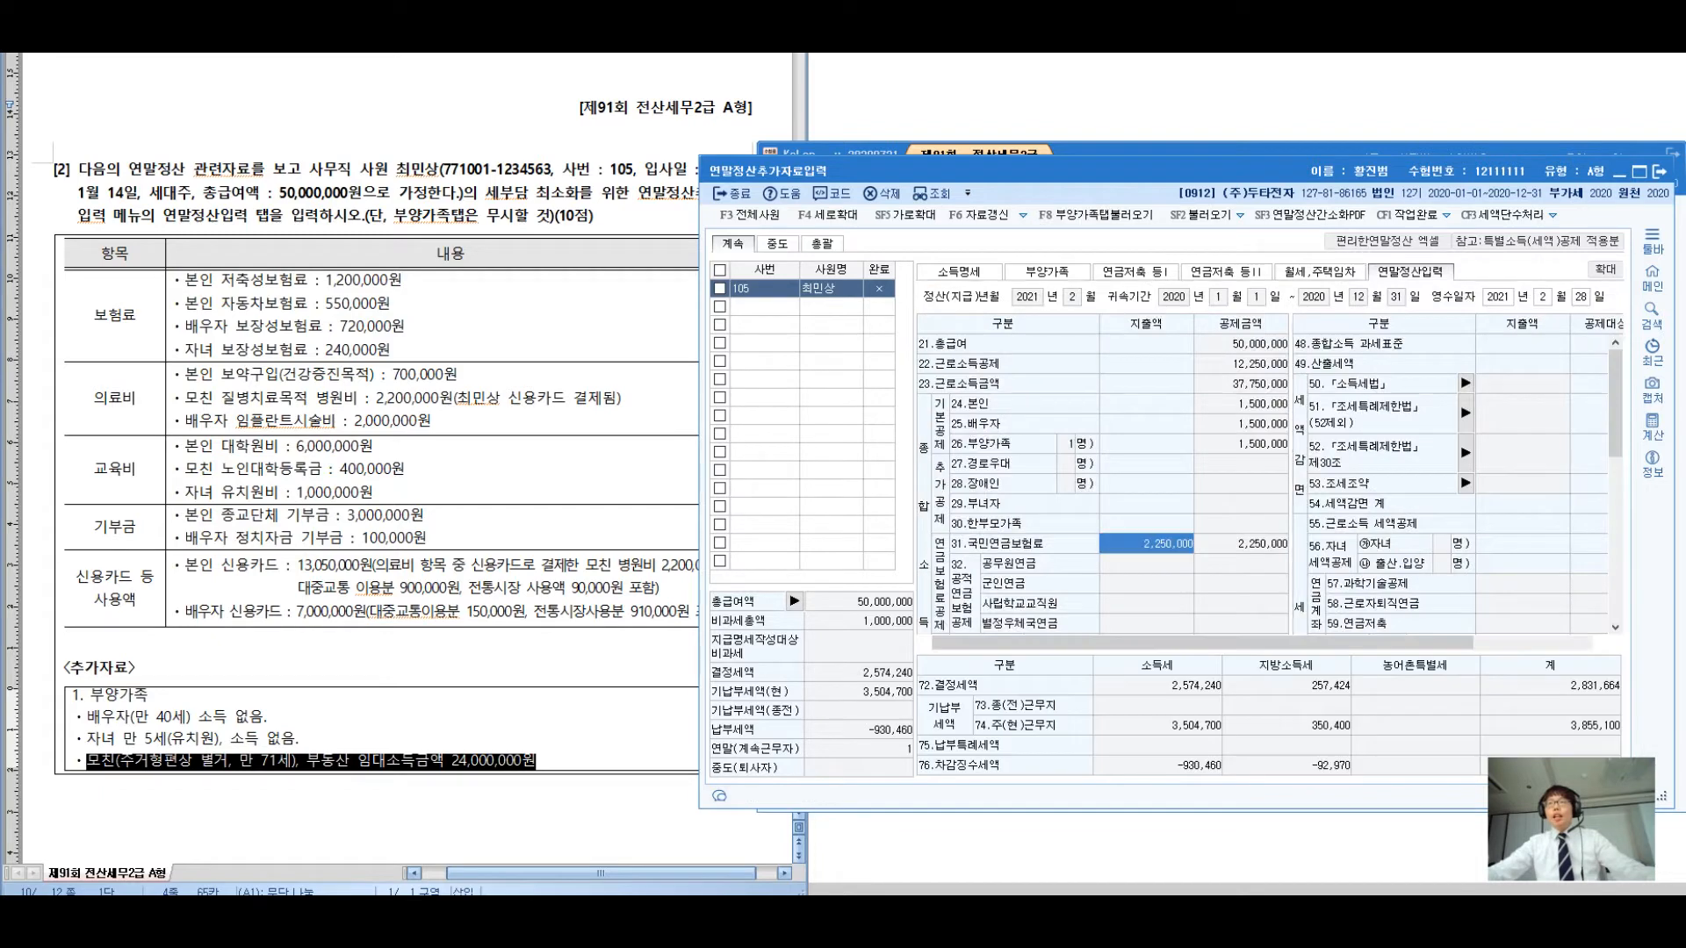
pyautogui.moveTo(1615, 420); pyautogui.dragTo(1615, 510)
pyautogui.click(1046, 272)
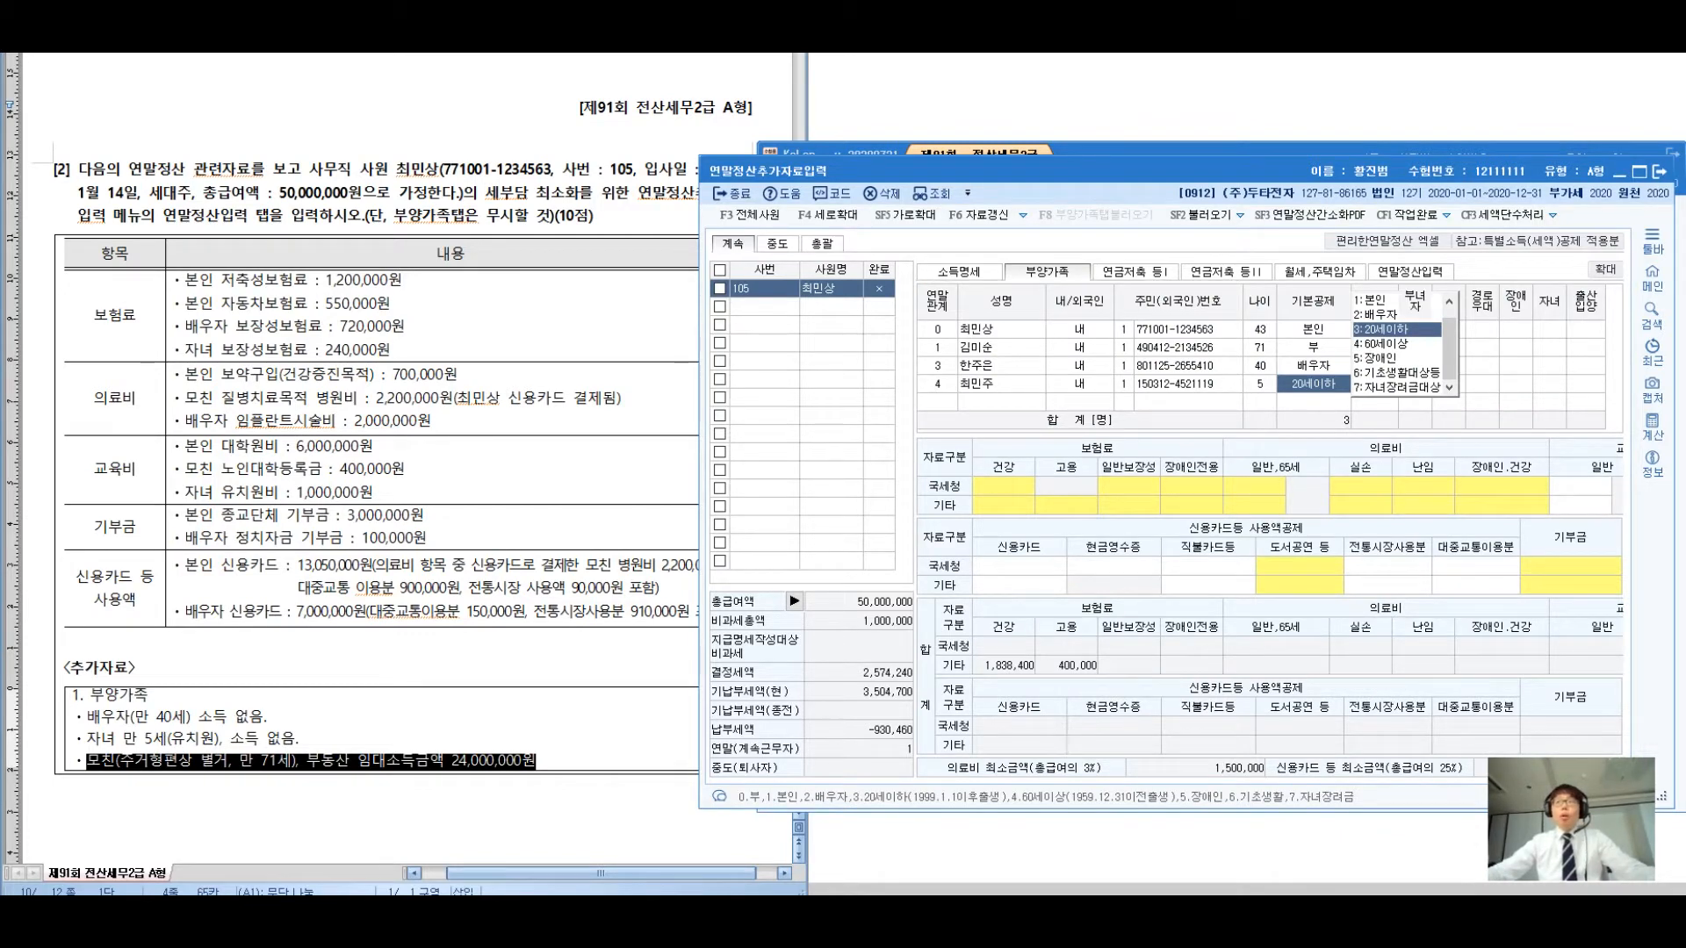
pyautogui.click(1409, 272)
pyautogui.click(1440, 404)
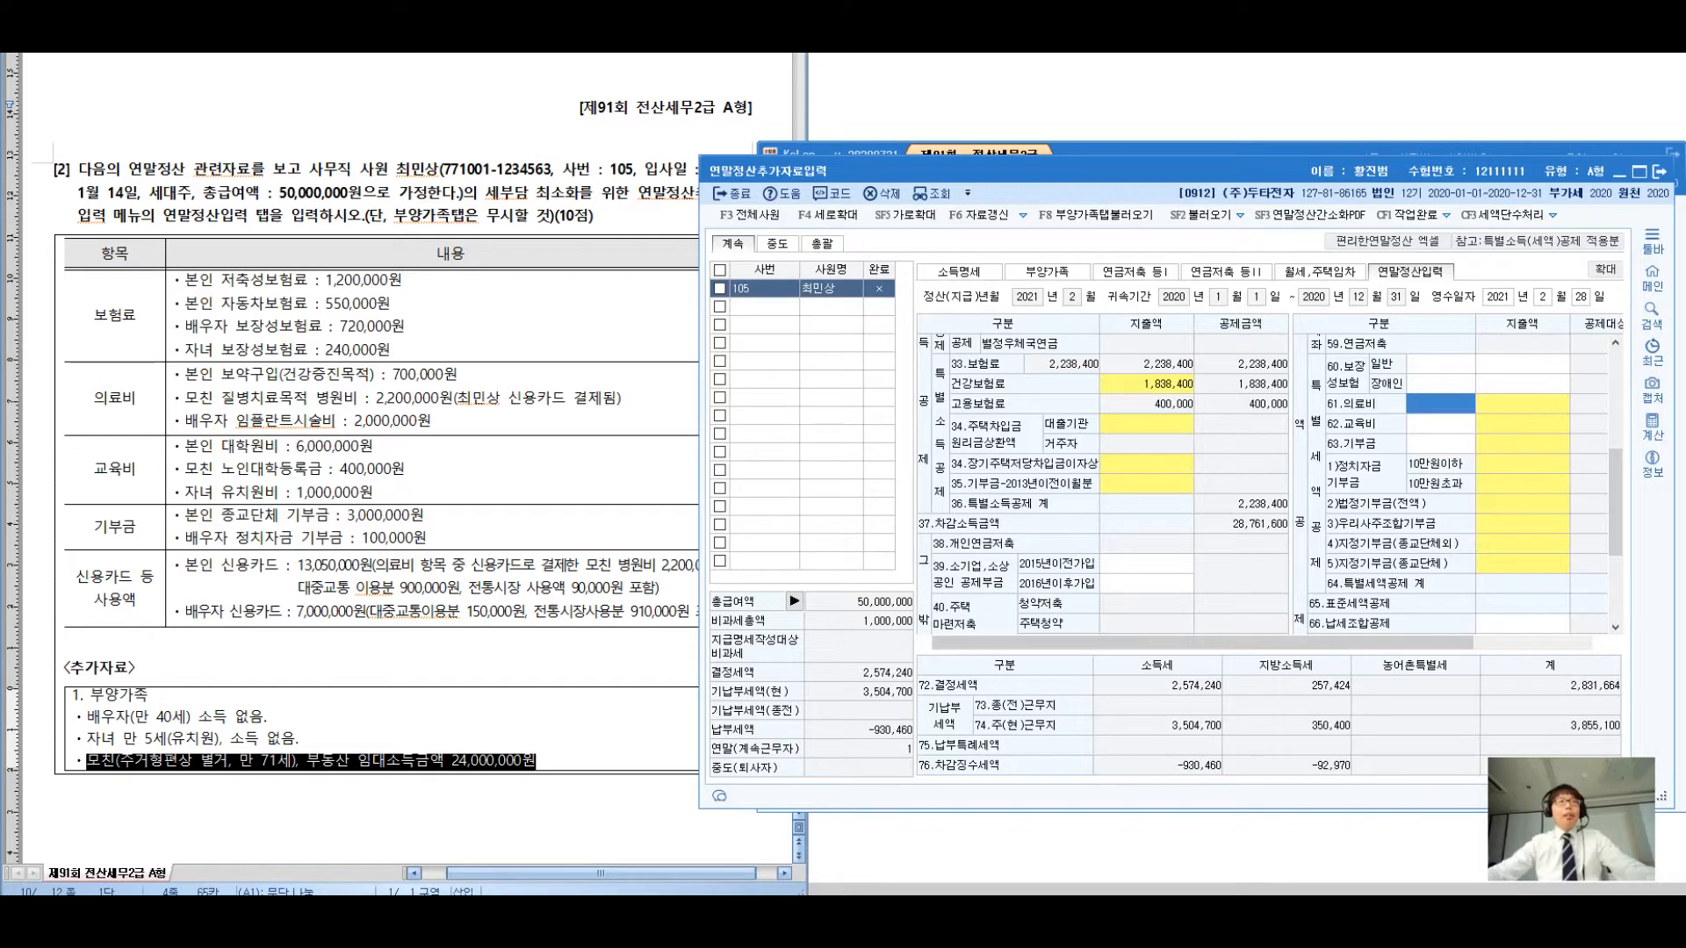
pyautogui.click(343, 303)
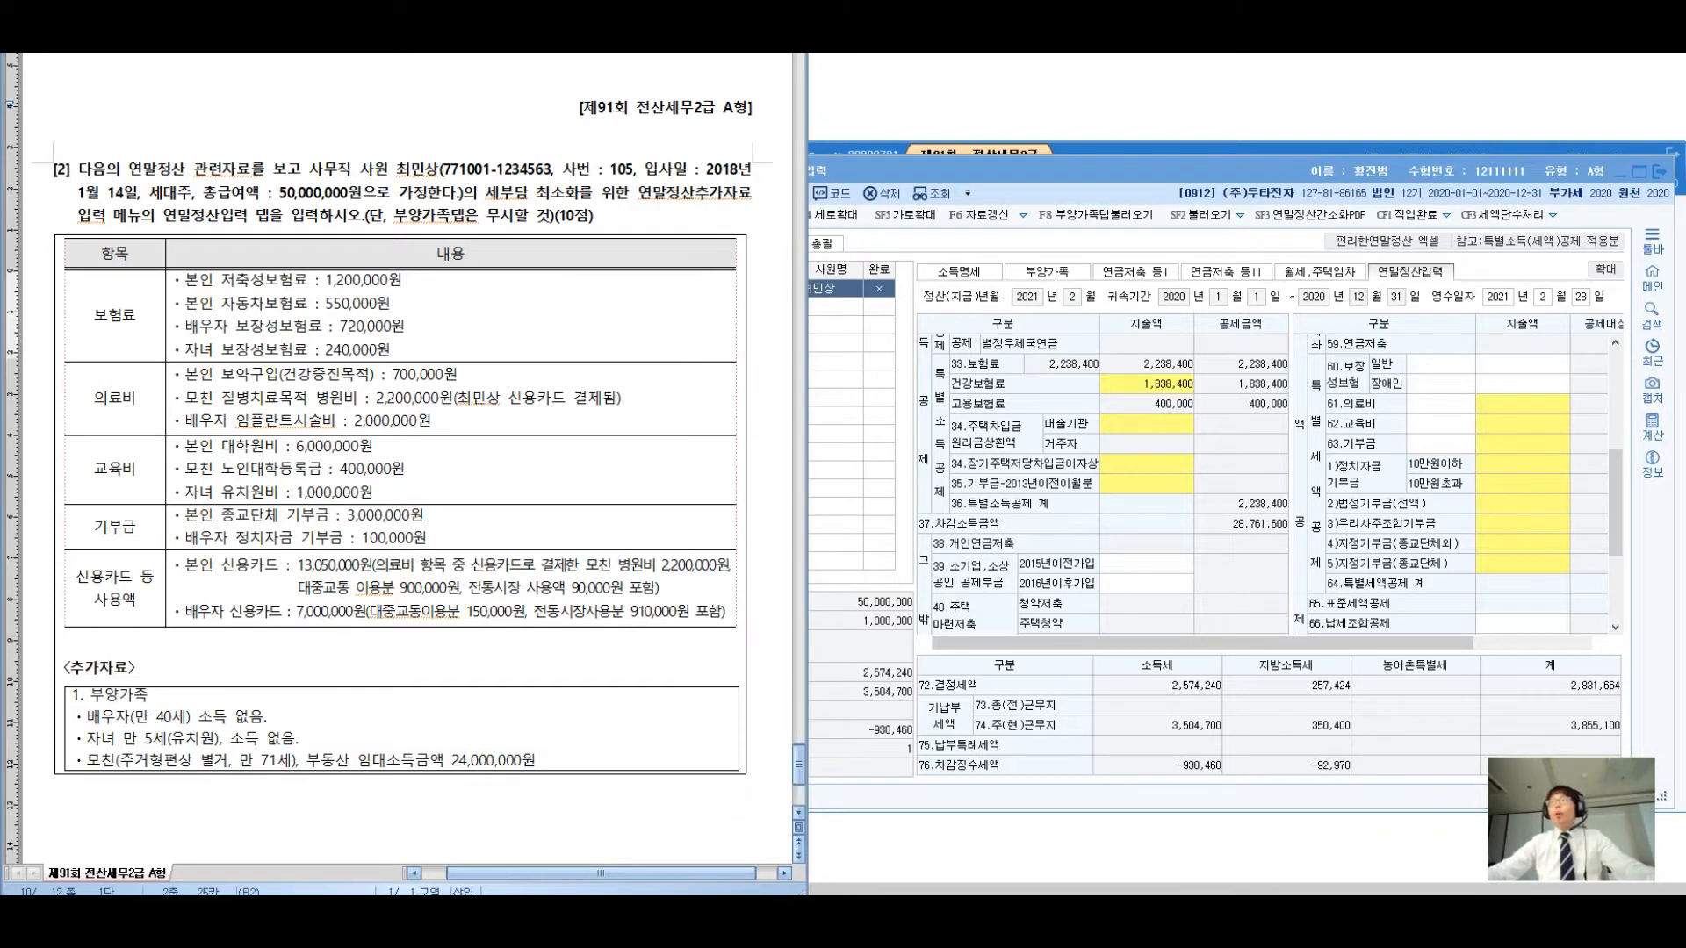
pyautogui.moveTo(366, 147); pyautogui.dragTo(252, 248)
pyautogui.moveTo(391, 121); pyautogui.dragTo(398, 187)
pyautogui.moveTo(409, 127)
pyautogui.mouseDown()
pyautogui.moveTo(402, 203)
pyautogui.moveTo(421, 186)
pyautogui.mouseUp()
pyautogui.moveTo(412, 169)
pyautogui.mouseDown()
pyautogui.moveTo(437, 160)
pyautogui.moveTo(442, 175)
pyautogui.mouseUp()
pyautogui.moveTo(425, 181)
pyautogui.mouseDown()
pyautogui.moveTo(518, 197)
pyautogui.moveTo(544, 180)
pyautogui.moveTo(584, 204)
pyautogui.mouseUp()
pyautogui.moveTo(421, 109); pyautogui.dragTo(378, 176)
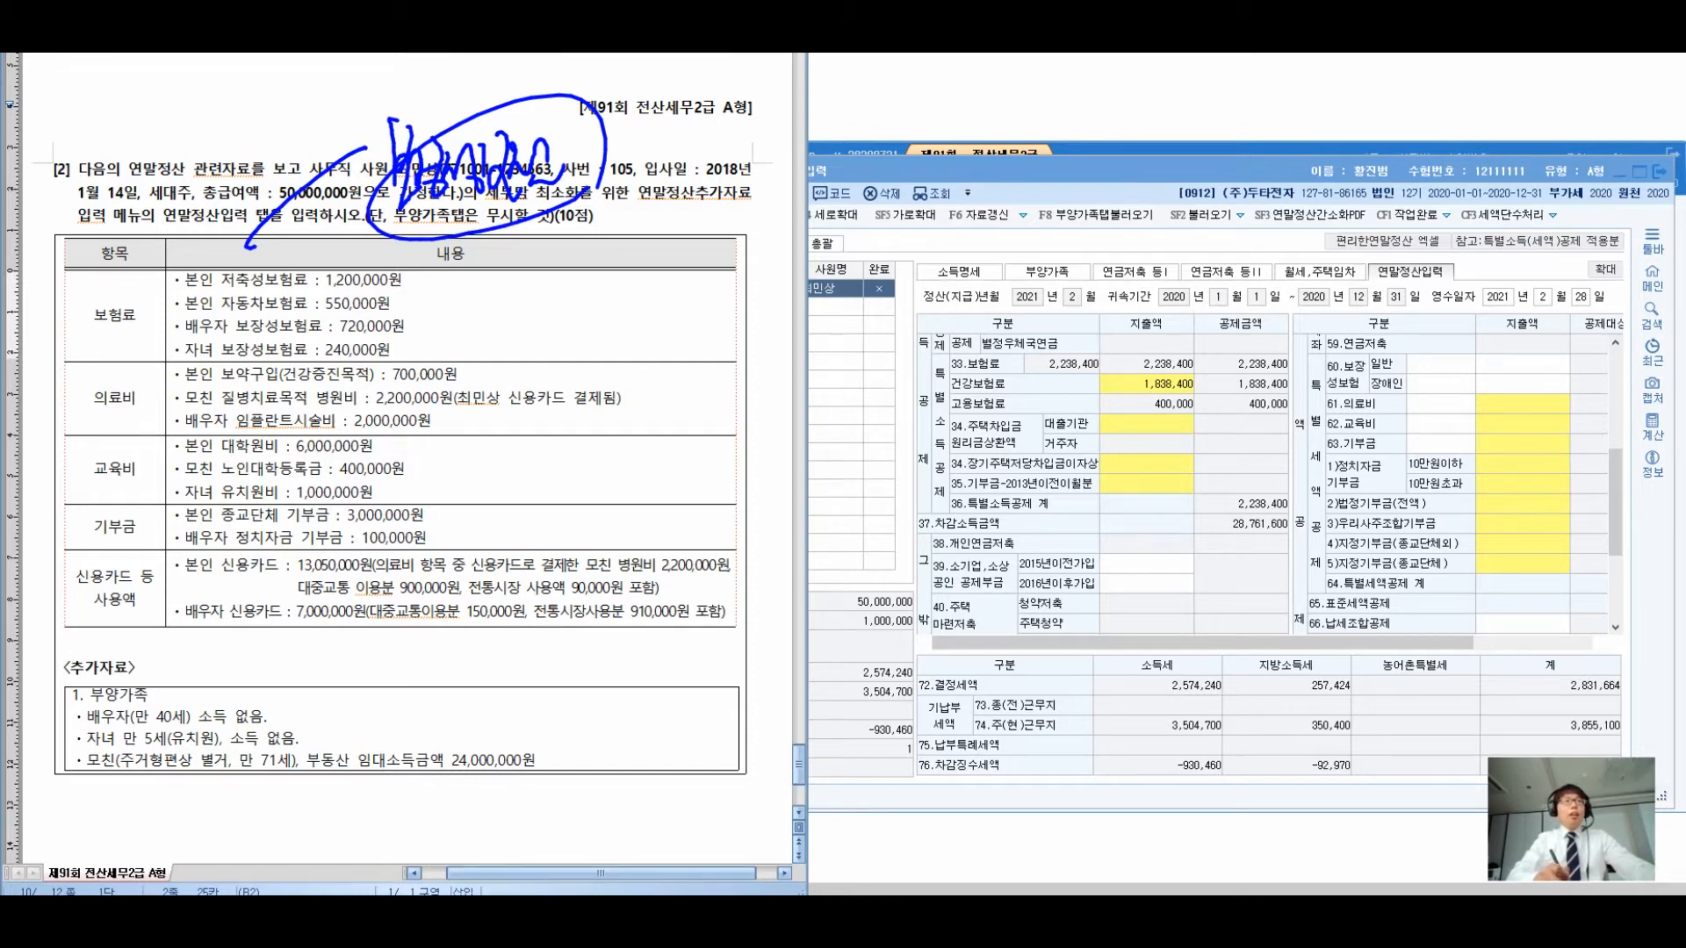
pyautogui.moveTo(176, 288); pyautogui.dragTo(409, 276)
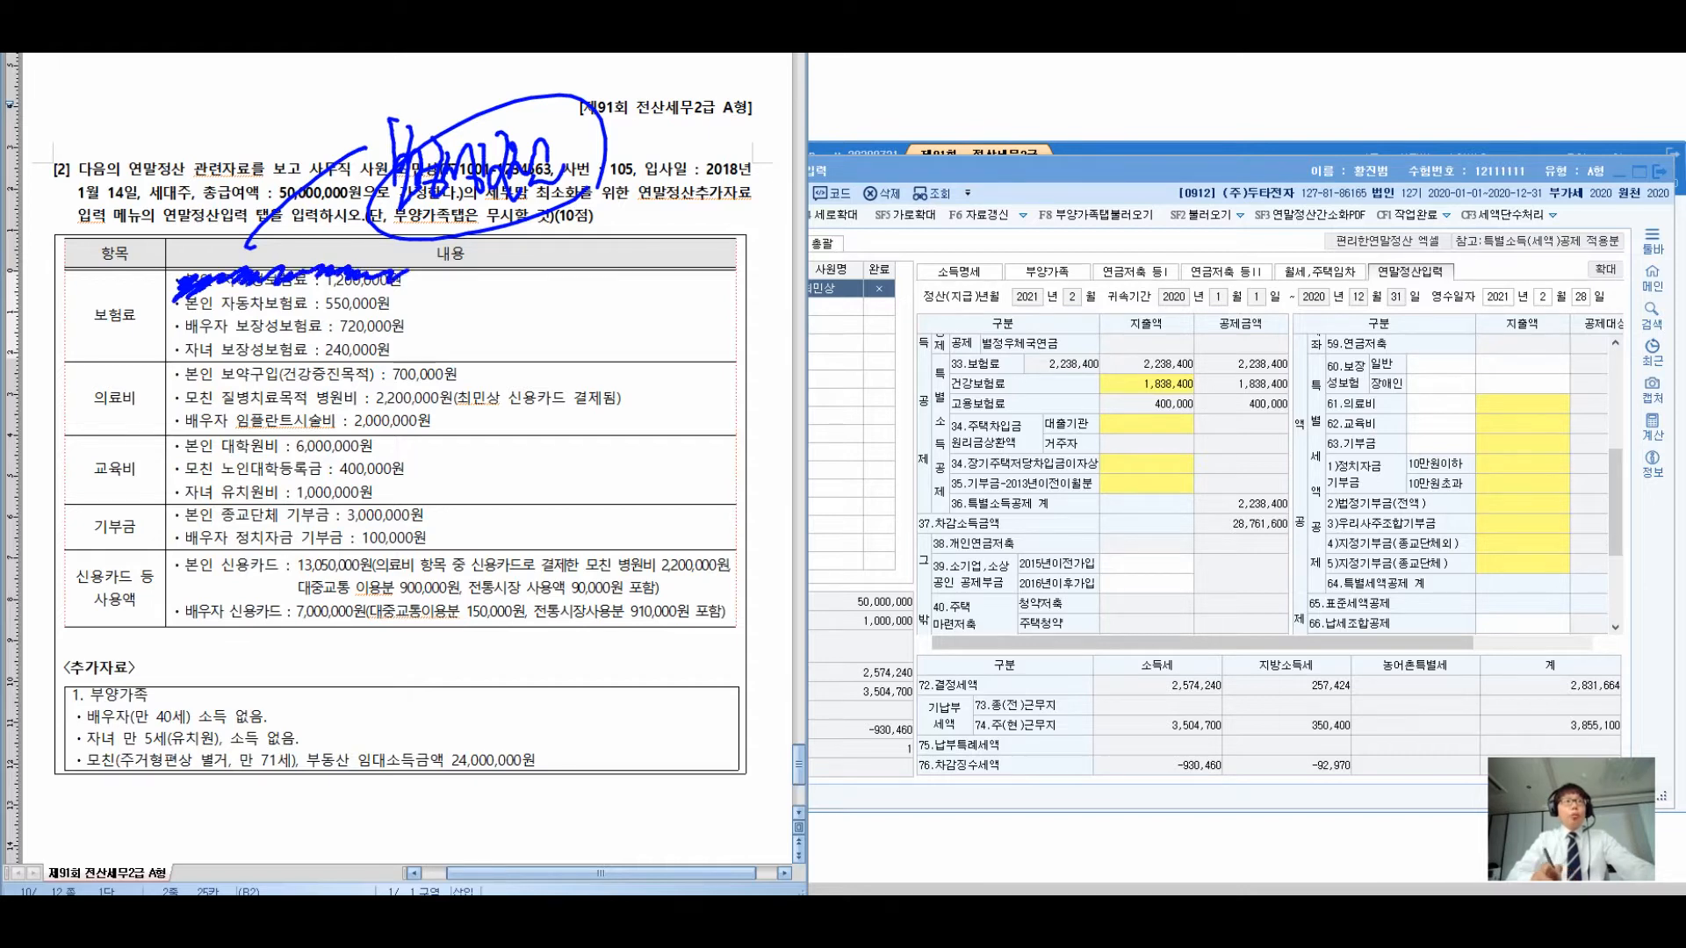
pyautogui.moveTo(605, 220)
pyautogui.mouseDown()
pyautogui.moveTo(771, 139)
pyautogui.moveTo(611, 261)
pyautogui.mouseUp()
pyautogui.moveTo(628, 176); pyautogui.dragTo(803, 274)
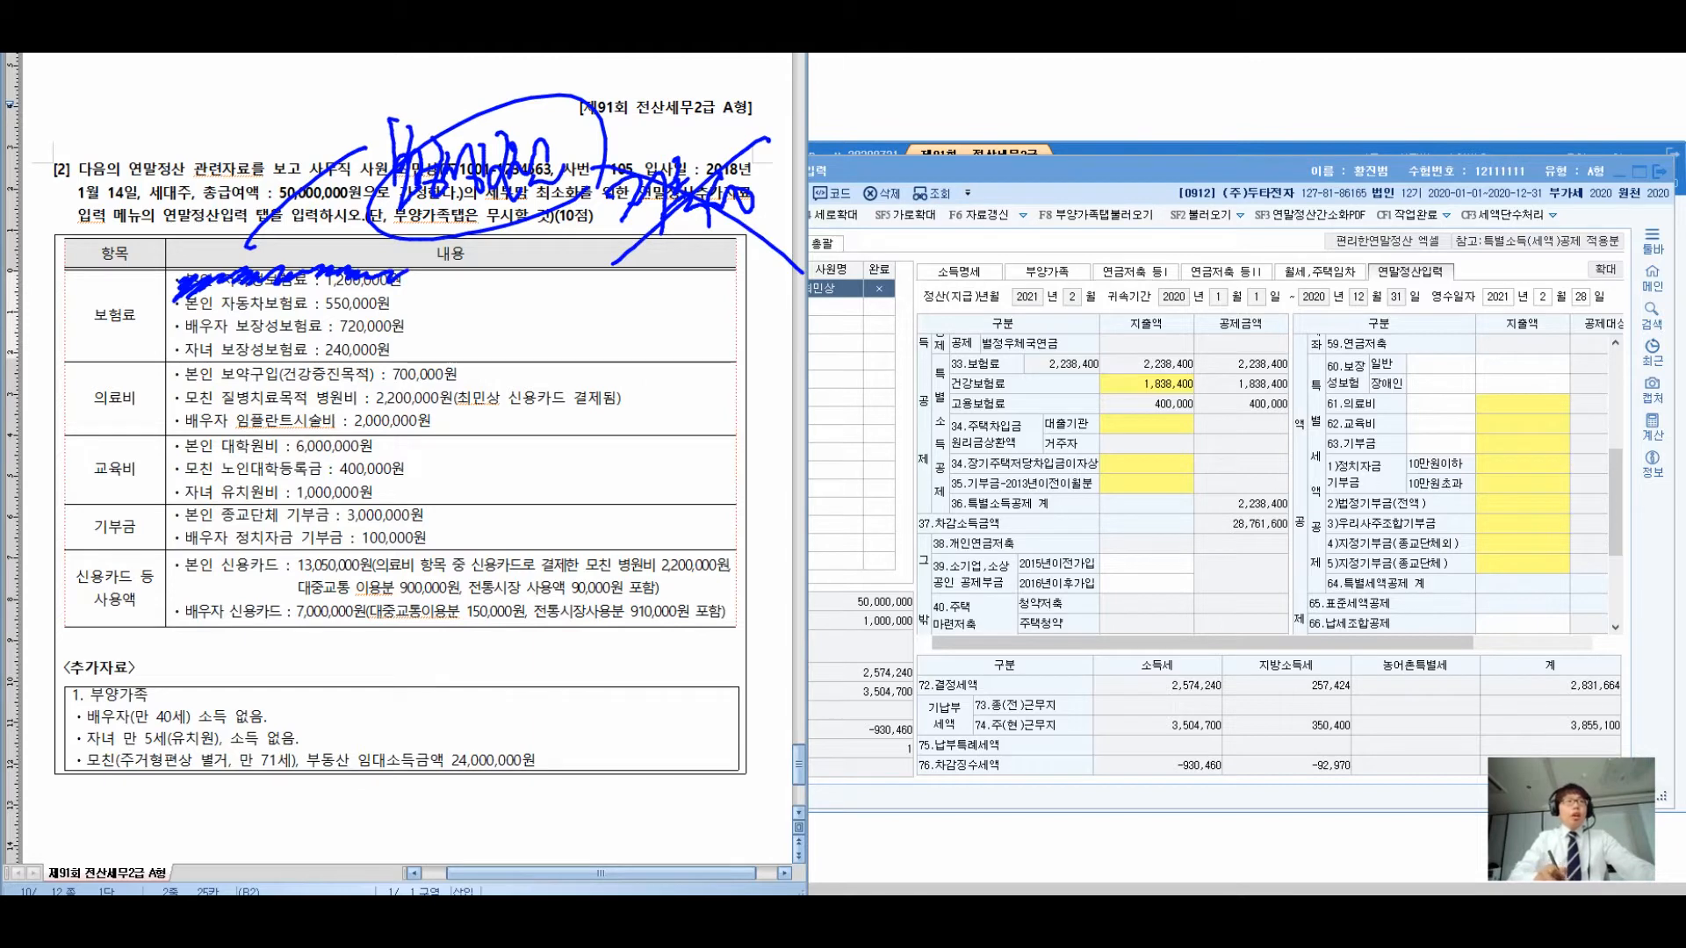
pyautogui.moveTo(421, 294); pyautogui.dragTo(427, 362)
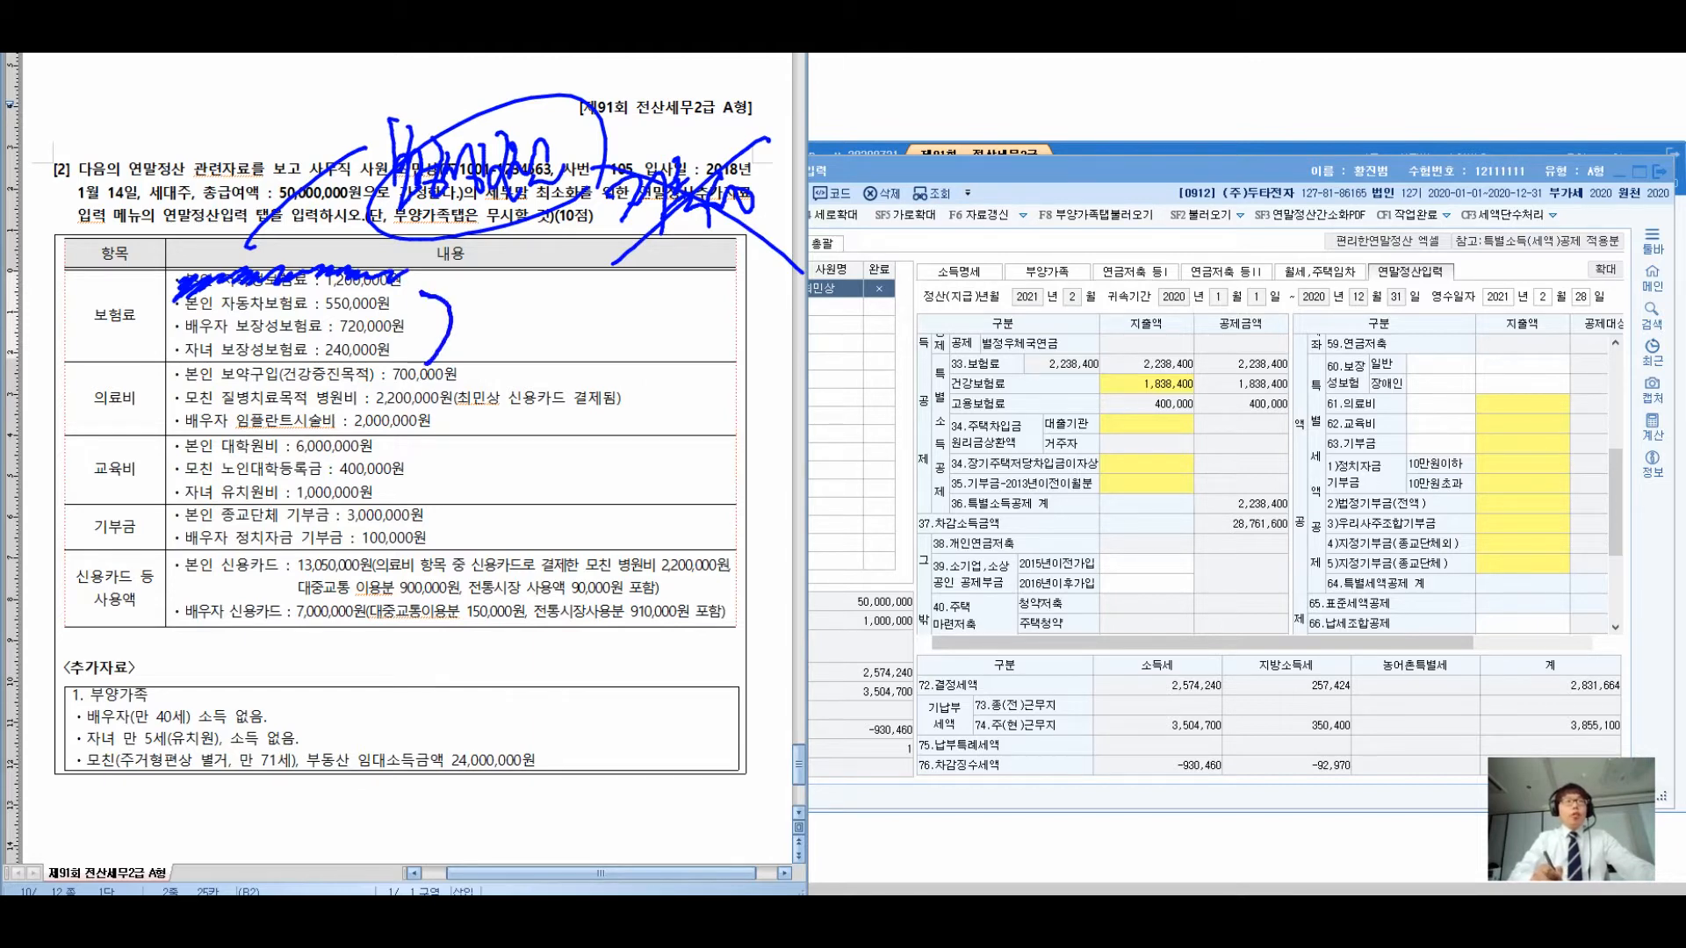
pyautogui.moveTo(817, 139); pyautogui.dragTo(865, 202)
pyautogui.moveTo(882, 141)
pyautogui.mouseDown()
pyautogui.moveTo(899, 224)
pyautogui.moveTo(948, 203)
pyautogui.mouseUp()
pyautogui.moveTo(988, 142)
pyautogui.mouseDown()
pyautogui.moveTo(1018, 220)
pyautogui.moveTo(1058, 198)
pyautogui.mouseUp()
pyautogui.moveTo(1160, 136); pyautogui.dragTo(1174, 183)
pyautogui.moveTo(1181, 141)
pyautogui.mouseDown()
pyautogui.moveTo(1222, 210)
pyautogui.moveTo(1260, 153)
pyautogui.moveTo(1321, 141)
pyautogui.moveTo(1405, 210)
pyautogui.mouseUp()
pyautogui.moveTo(1176, 218)
pyautogui.mouseDown()
pyautogui.moveTo(1207, 260)
pyautogui.moveTo(1278, 227)
pyautogui.moveTo(1328, 265)
pyautogui.moveTo(1346, 252)
pyautogui.moveTo(1336, 314)
pyautogui.mouseUp()
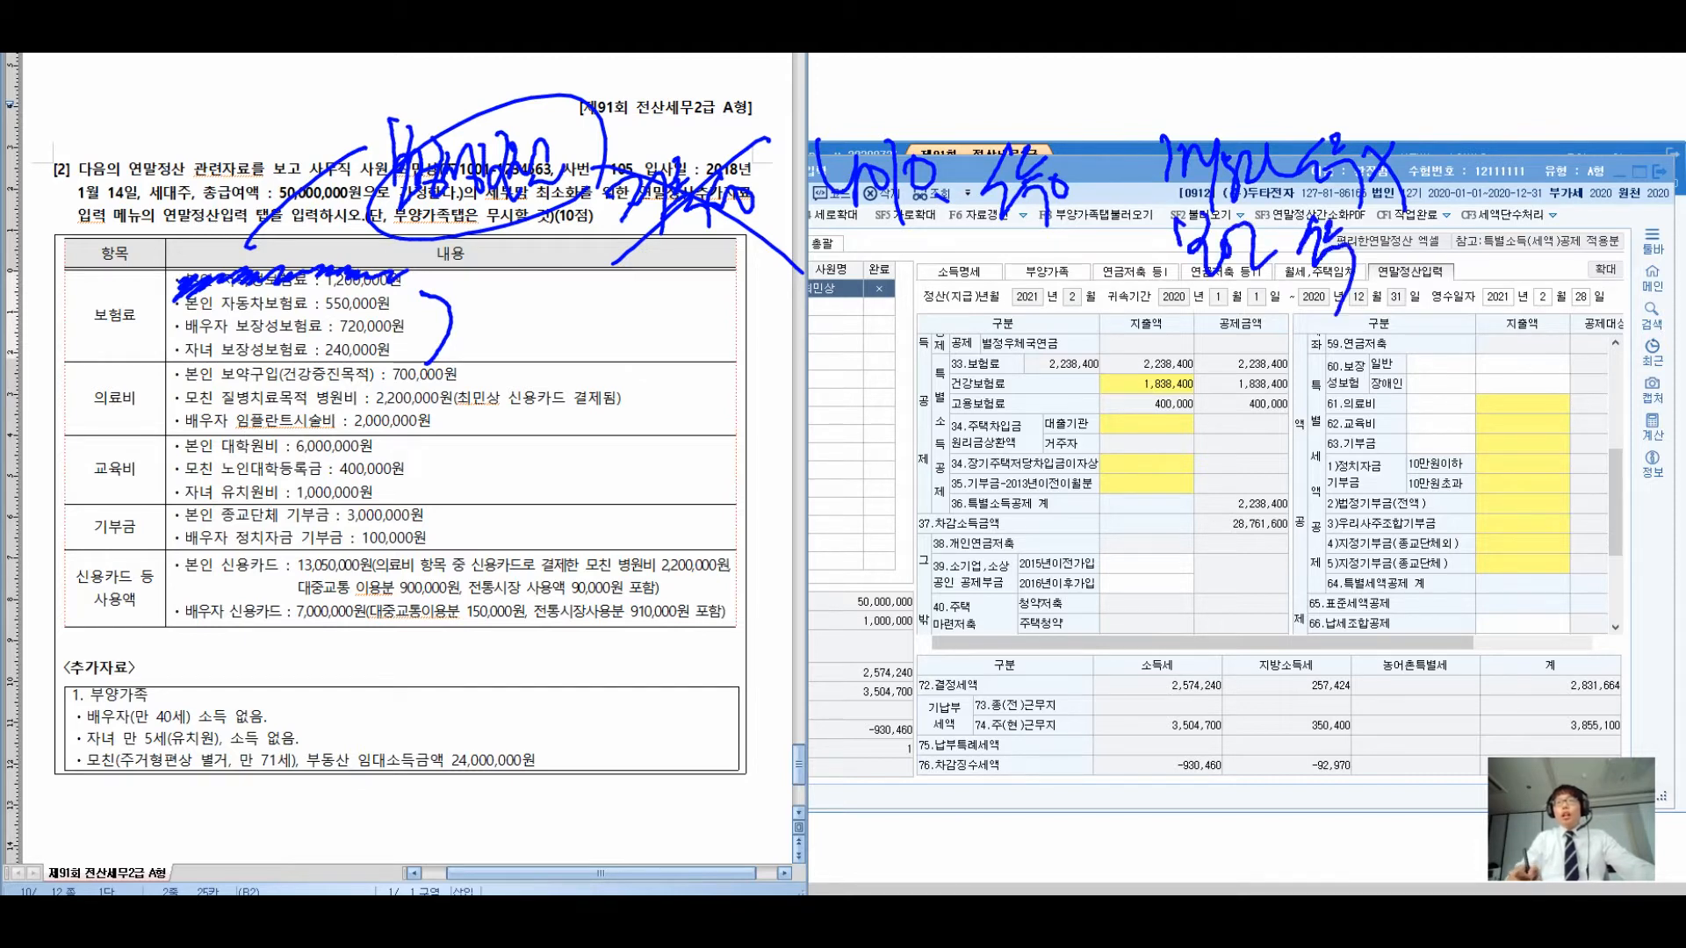
pyautogui.moveTo(1375, 223); pyautogui.dragTo(1387, 243)
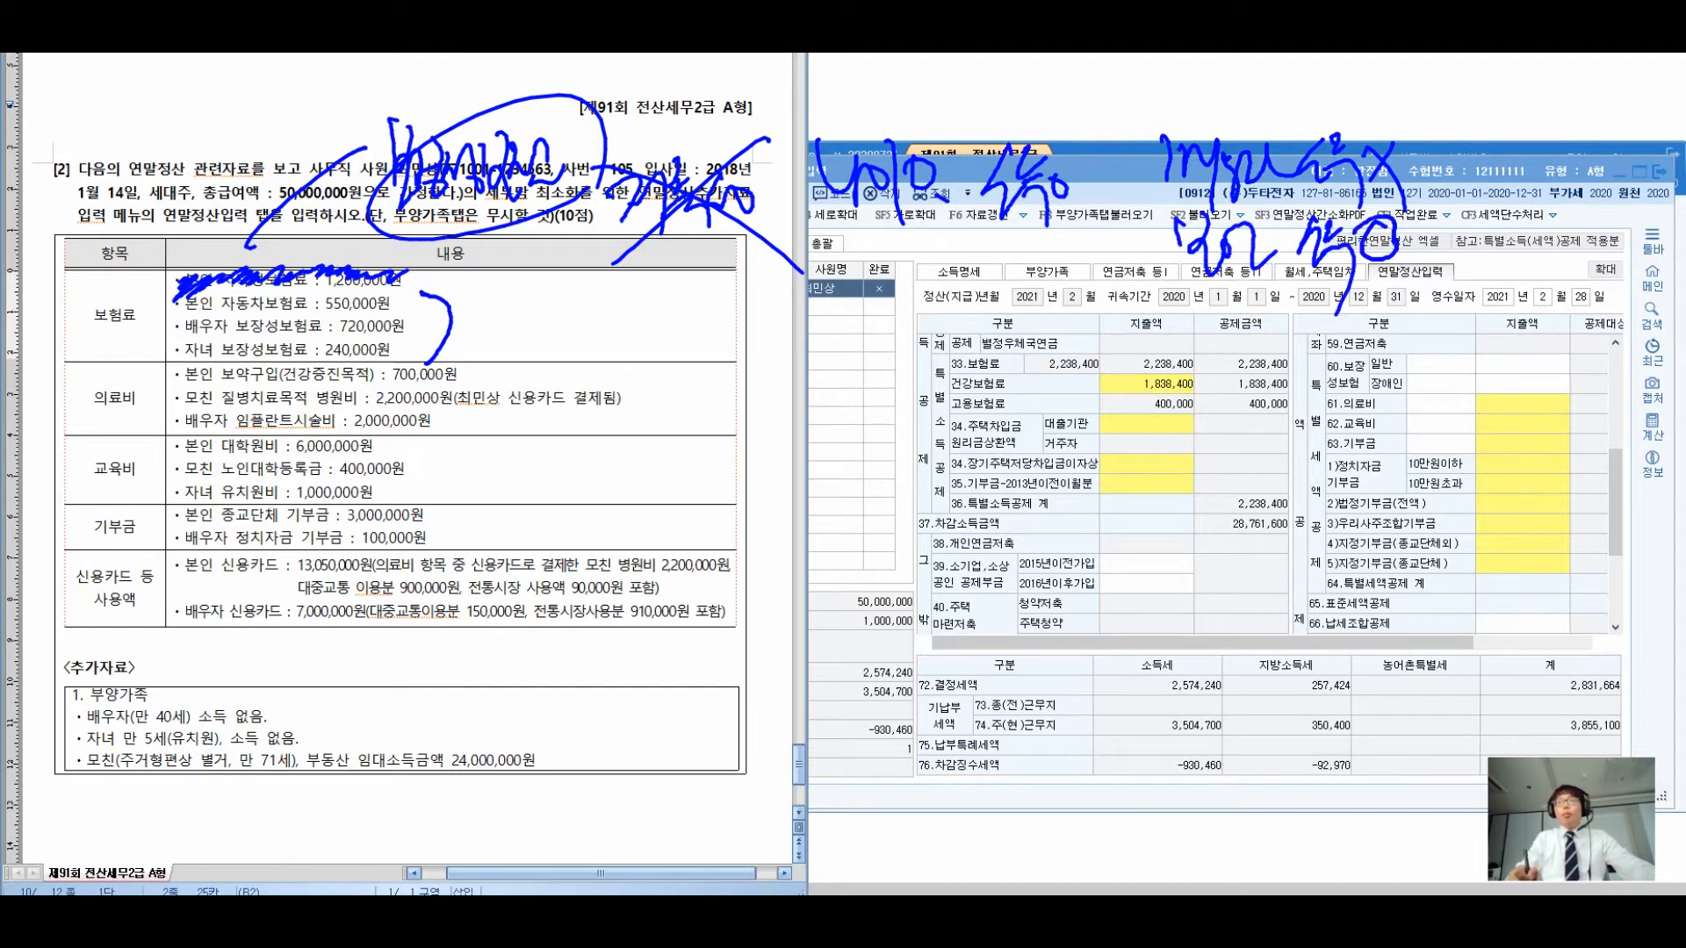
pyautogui.moveTo(1424, 137)
pyautogui.mouseDown()
pyautogui.moveTo(1415, 190)
pyautogui.moveTo(1440, 179)
pyautogui.mouseUp()
pyautogui.moveTo(1466, 134); pyautogui.dragTo(1473, 193)
pyautogui.moveTo(1141, 157)
pyautogui.mouseDown()
pyautogui.moveTo(1115, 262)
pyautogui.moveTo(1162, 267)
pyautogui.mouseUp()
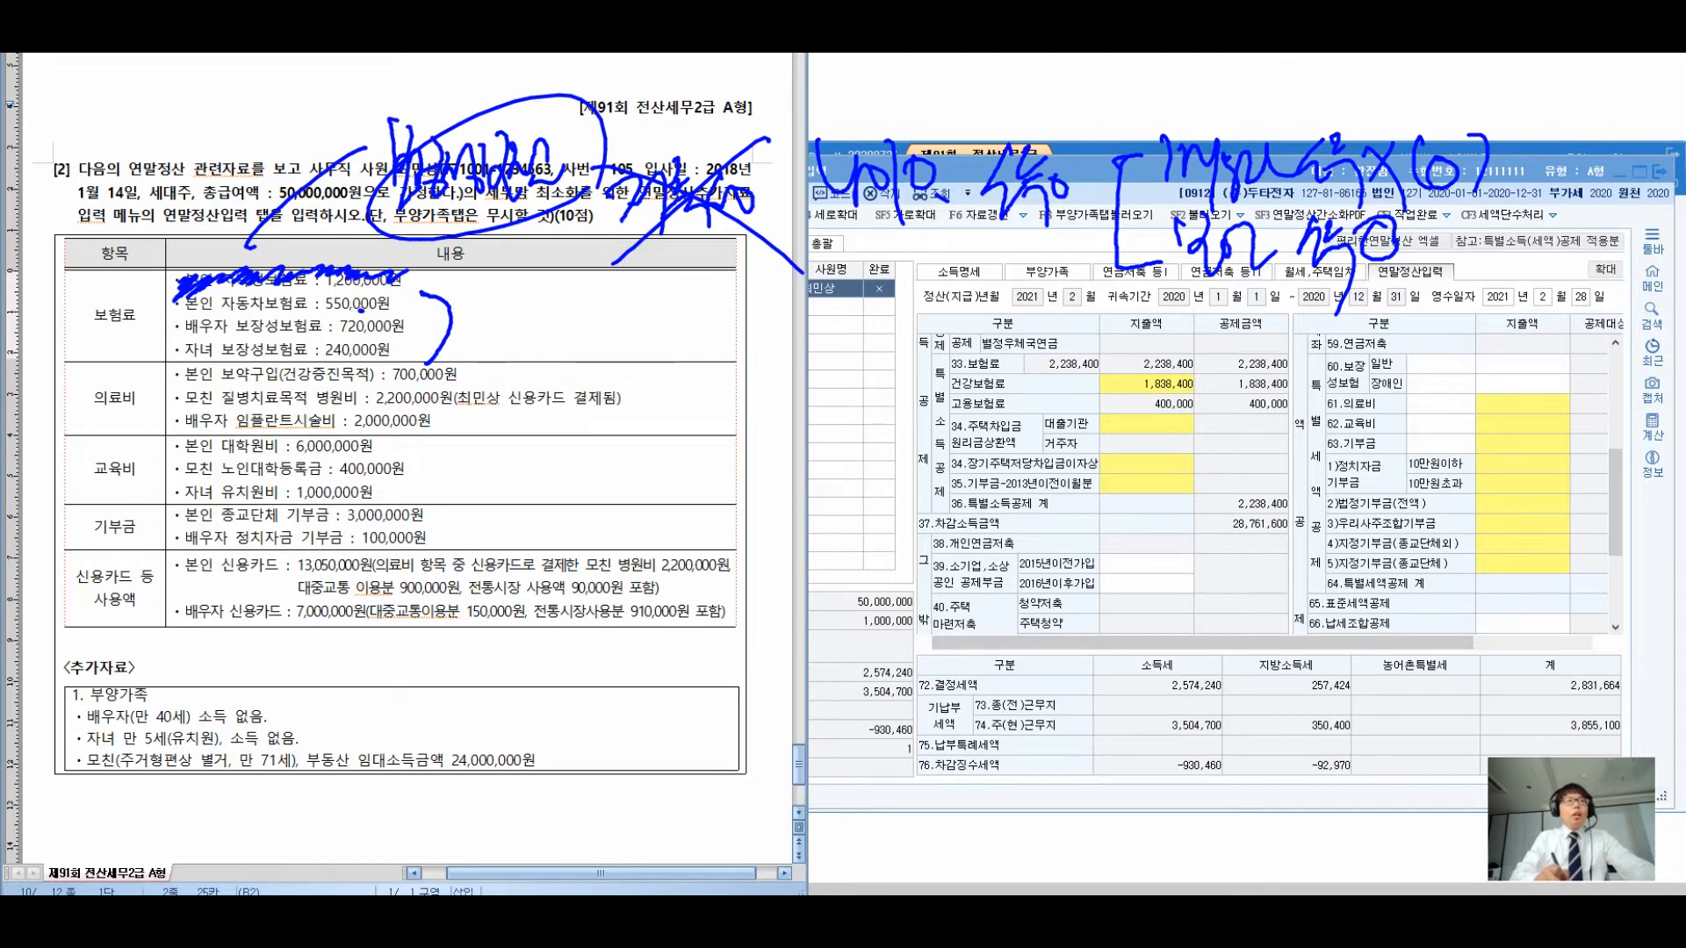
pyautogui.moveTo(1167, 323)
pyautogui.mouseDown()
pyautogui.moveTo(1208, 365)
pyautogui.moveTo(1233, 325)
pyautogui.moveTo(1264, 402)
pyautogui.moveTo(1325, 369)
pyautogui.moveTo(1352, 399)
pyautogui.mouseUp()
pyautogui.moveTo(1406, 318); pyautogui.dragTo(1400, 321)
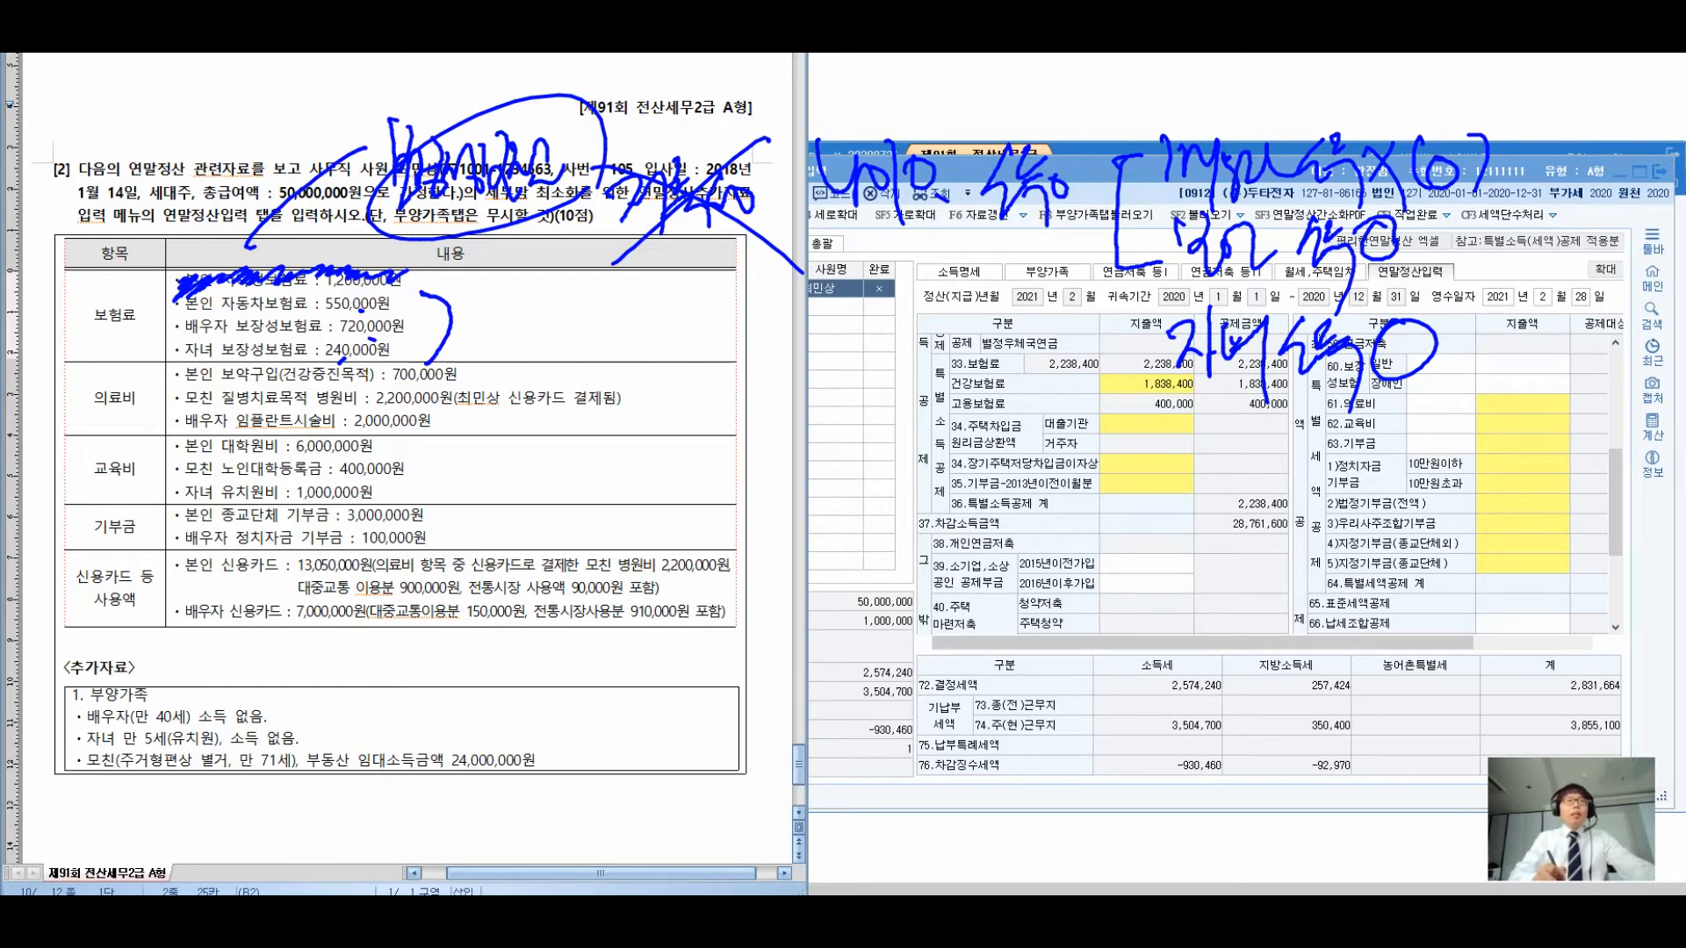
pyautogui.moveTo(456, 330); pyautogui.dragTo(502, 327)
pyautogui.moveTo(469, 343)
pyautogui.mouseDown()
pyautogui.moveTo(502, 341)
pyautogui.moveTo(502, 360)
pyautogui.mouseUp()
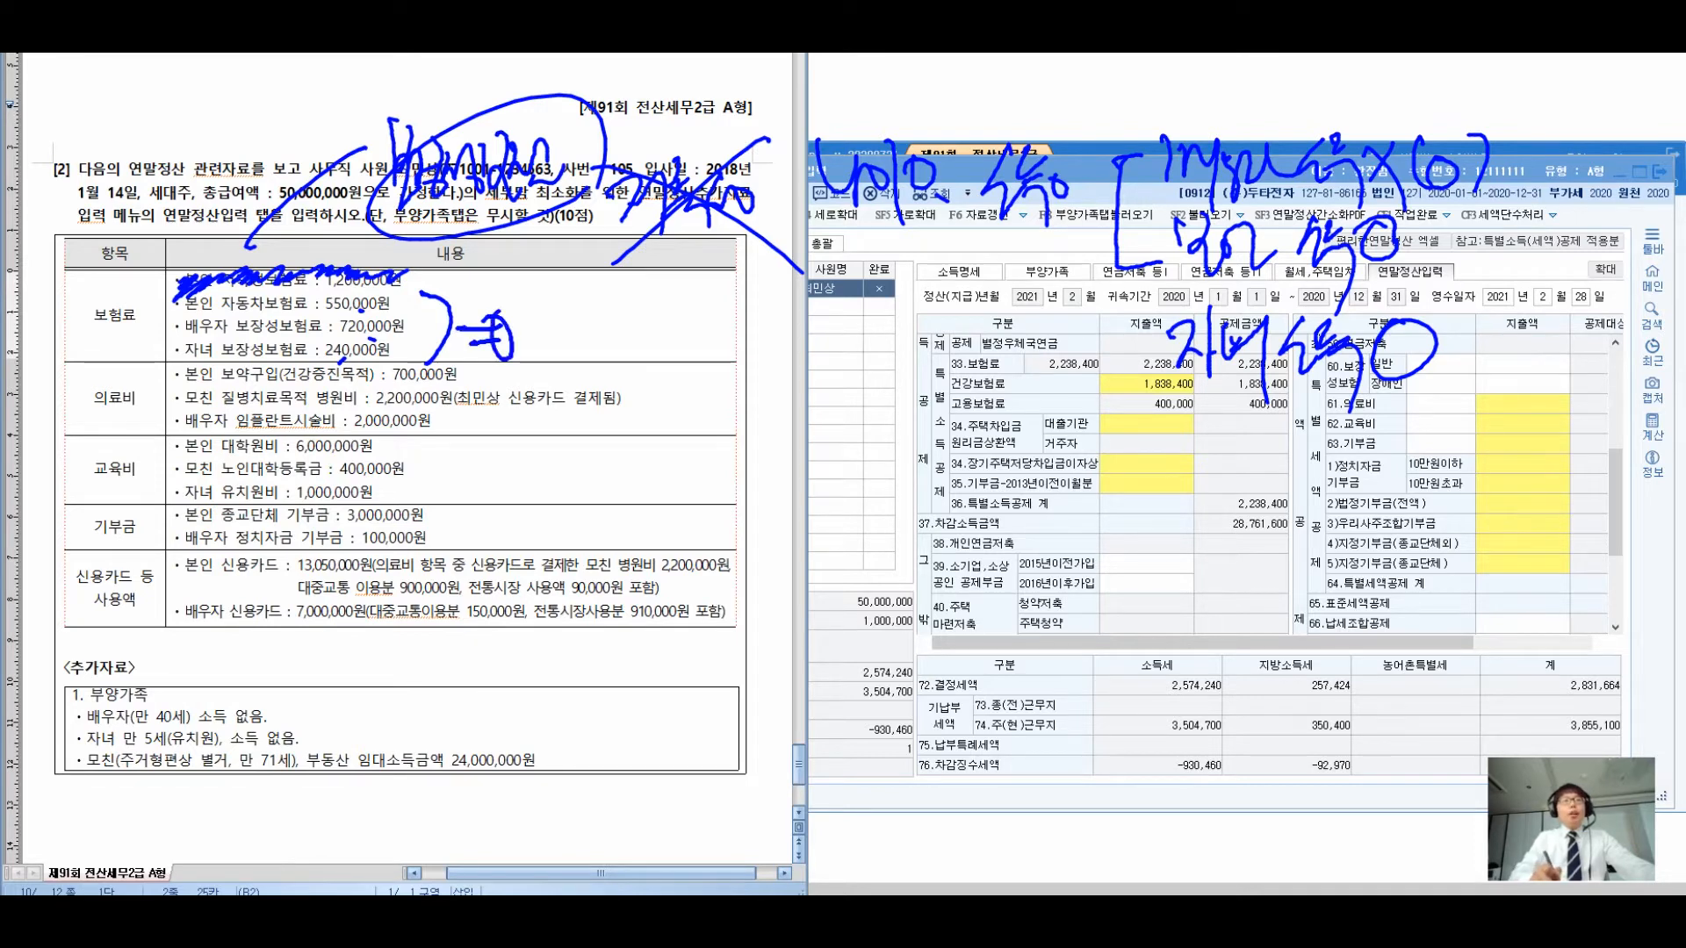
pyautogui.moveTo(578, 316); pyautogui.dragTo(575, 320)
pyautogui.moveTo(597, 314)
pyautogui.mouseDown()
pyautogui.moveTo(599, 356)
pyautogui.moveTo(631, 379)
pyautogui.mouseUp()
pyautogui.moveTo(610, 328); pyautogui.dragTo(660, 386)
pyautogui.moveTo(538, 405); pyautogui.dragTo(544, 490)
pyautogui.moveTo(556, 463)
pyautogui.mouseDown()
pyautogui.moveTo(742, 453)
pyautogui.moveTo(701, 443)
pyautogui.mouseUp()
pyautogui.moveTo(780, 508)
pyautogui.mouseDown()
pyautogui.moveTo(748, 379)
pyautogui.moveTo(731, 614)
pyautogui.mouseUp()
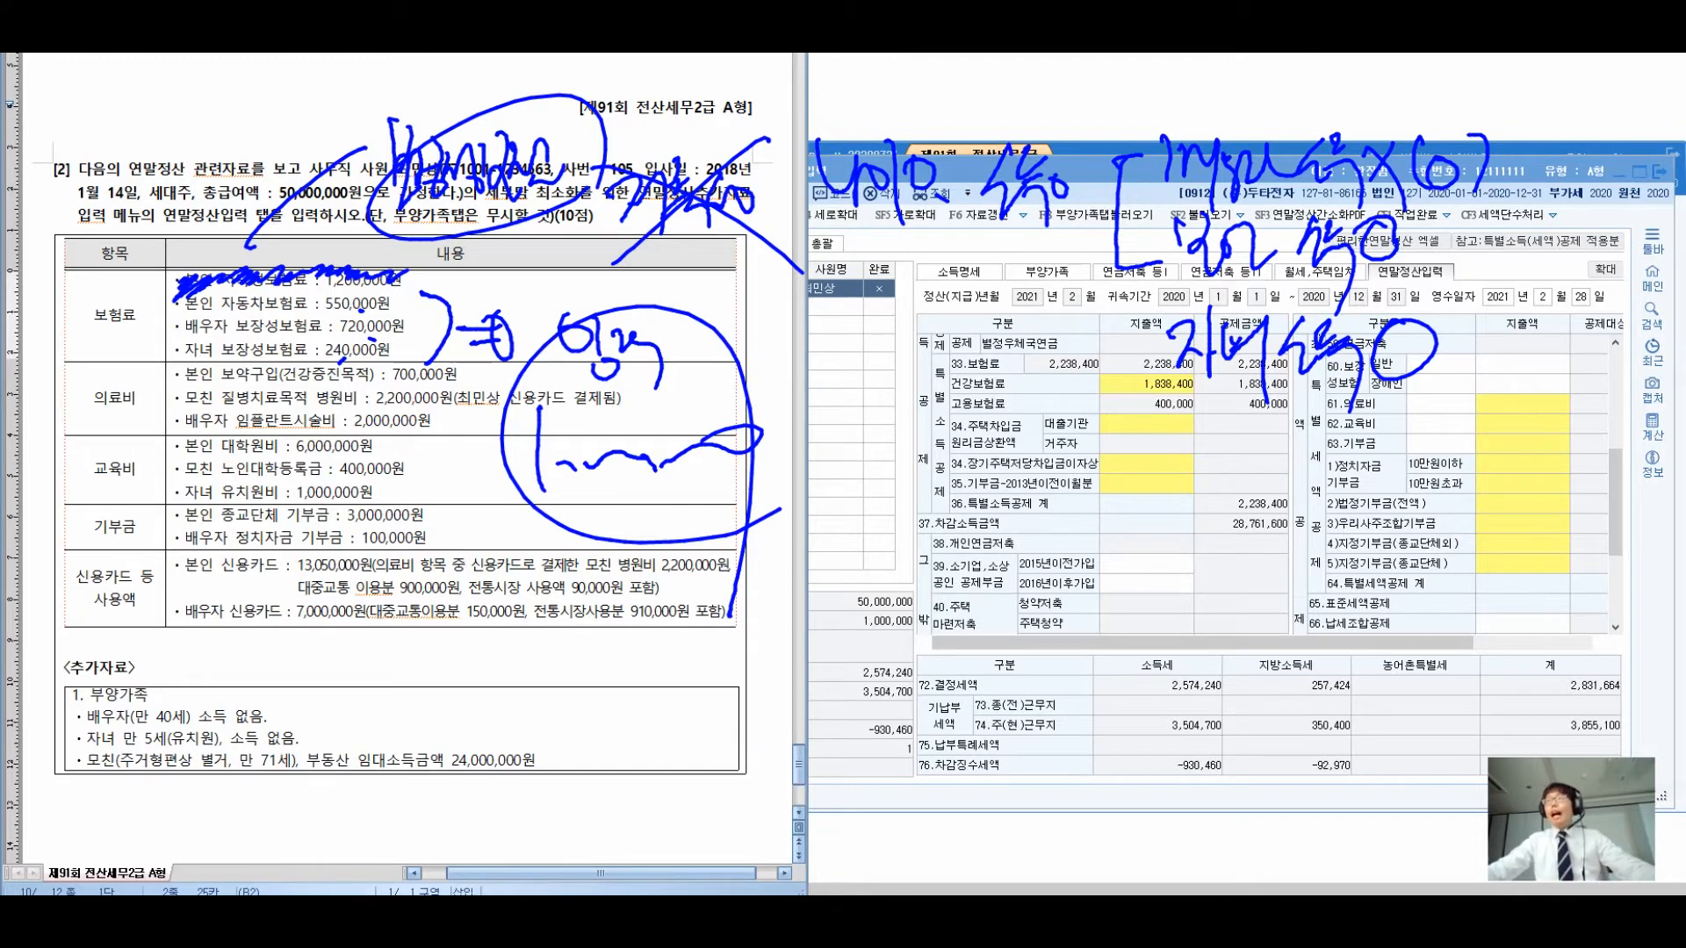
pyautogui.press('Escape')
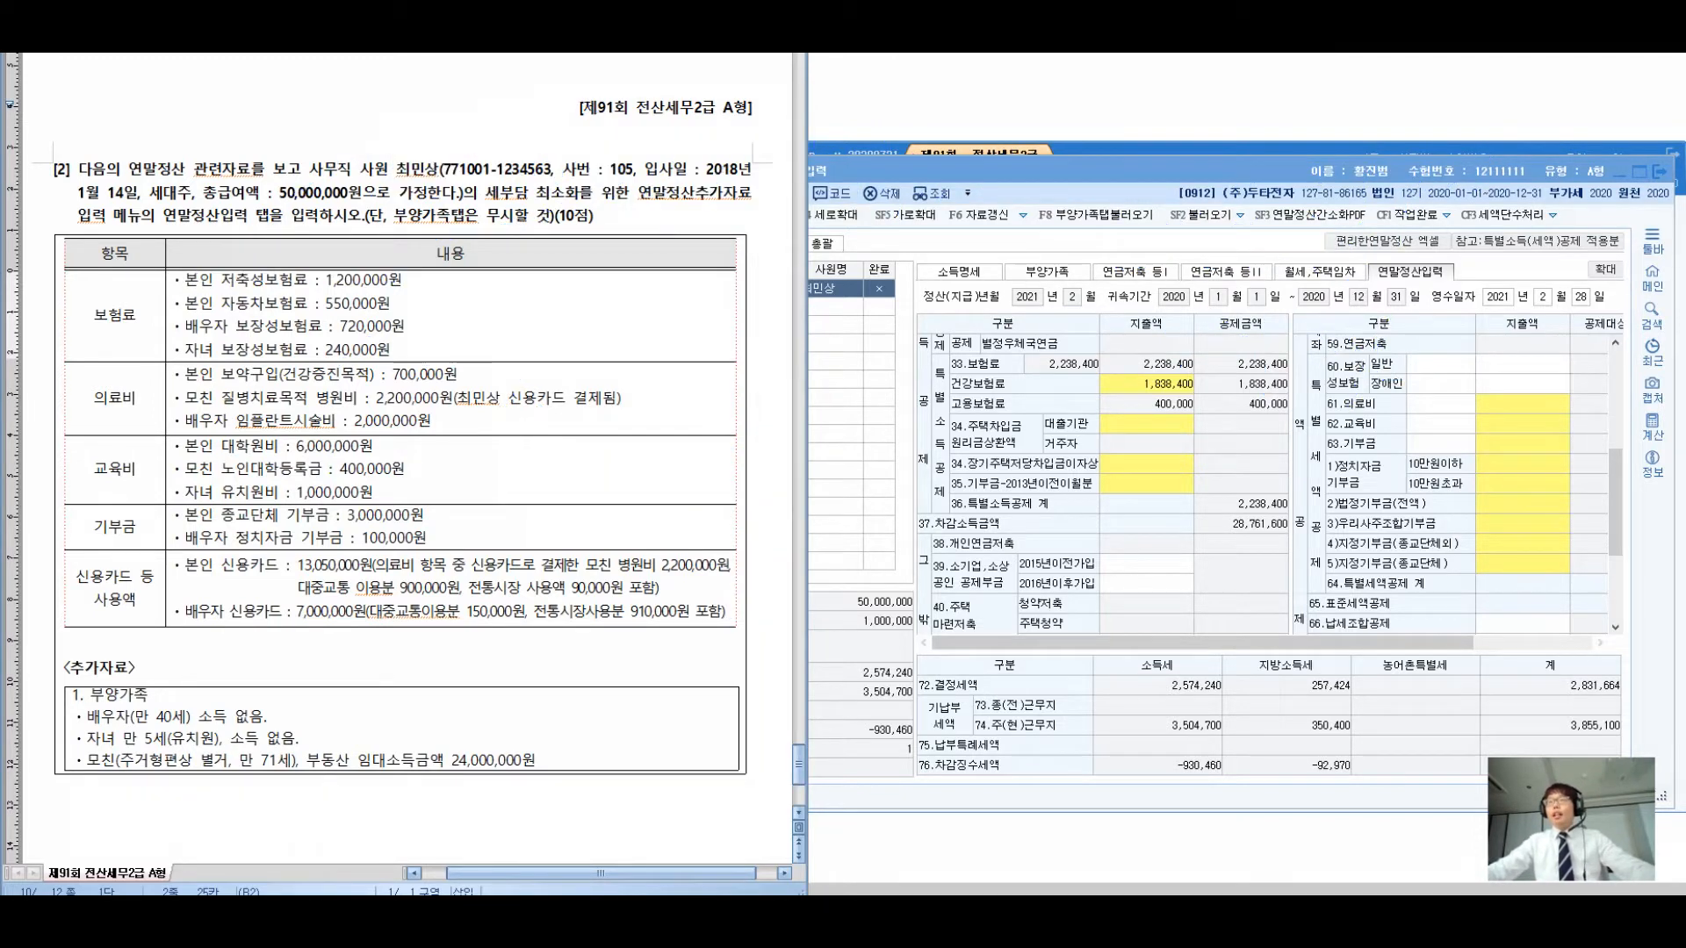
# Calculate the total of the eligible protection insurance premiums in the calculator as 550 + 720 + 240, in thousands of won
pyautogui.click(1439, 364)
pyautogui.press('Down')
pyautogui.press('Down')
pyautogui.press('Up')
pyautogui.press('Up')
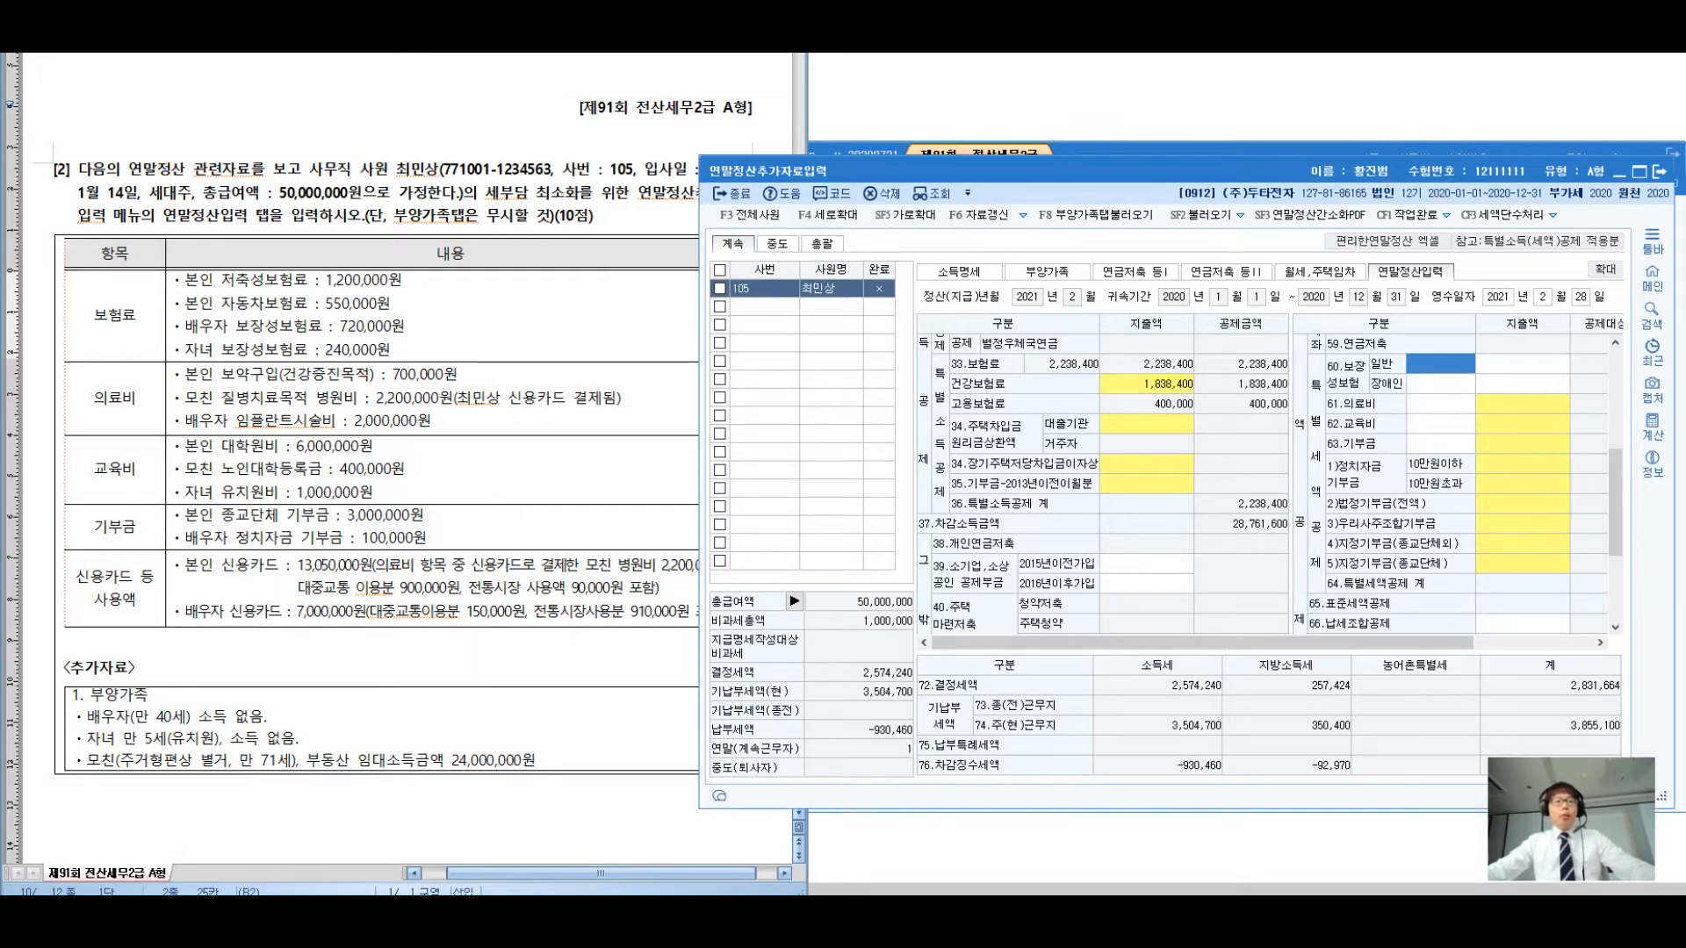
pyautogui.press('XF86Calculator')
pyautogui.moveTo(494, 112); pyautogui.dragTo(725, 245)
pyautogui.write('550')
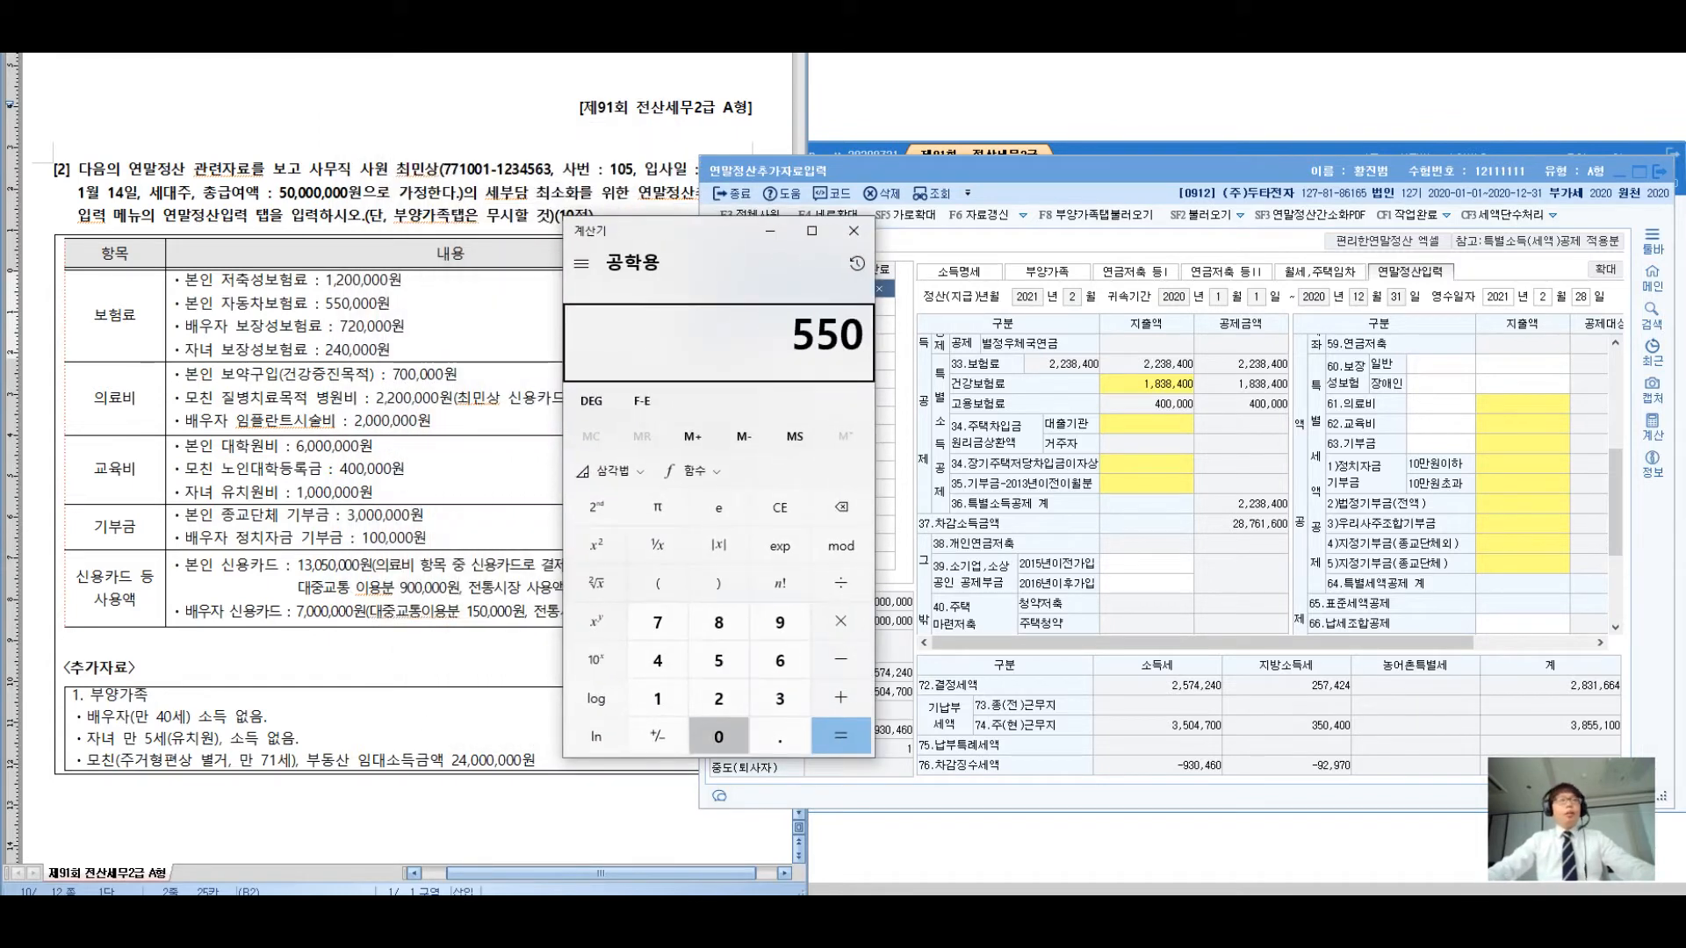
pyautogui.write(' + 720 + 240')
pyautogui.press('Return')
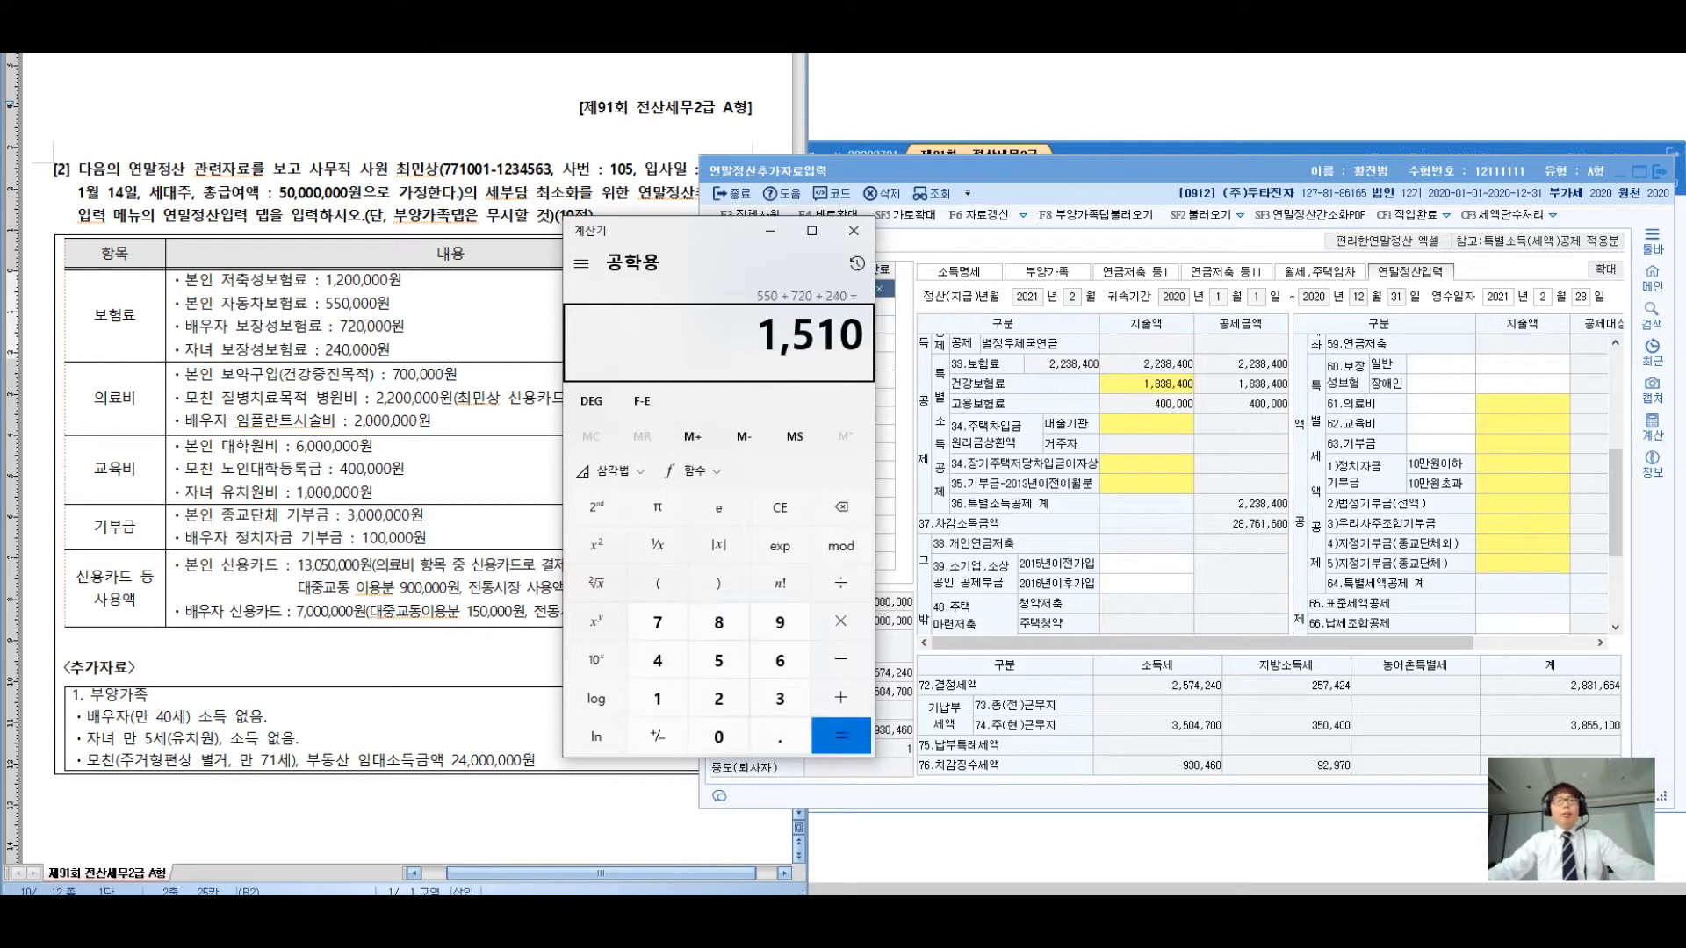
pyautogui.click(853, 230)
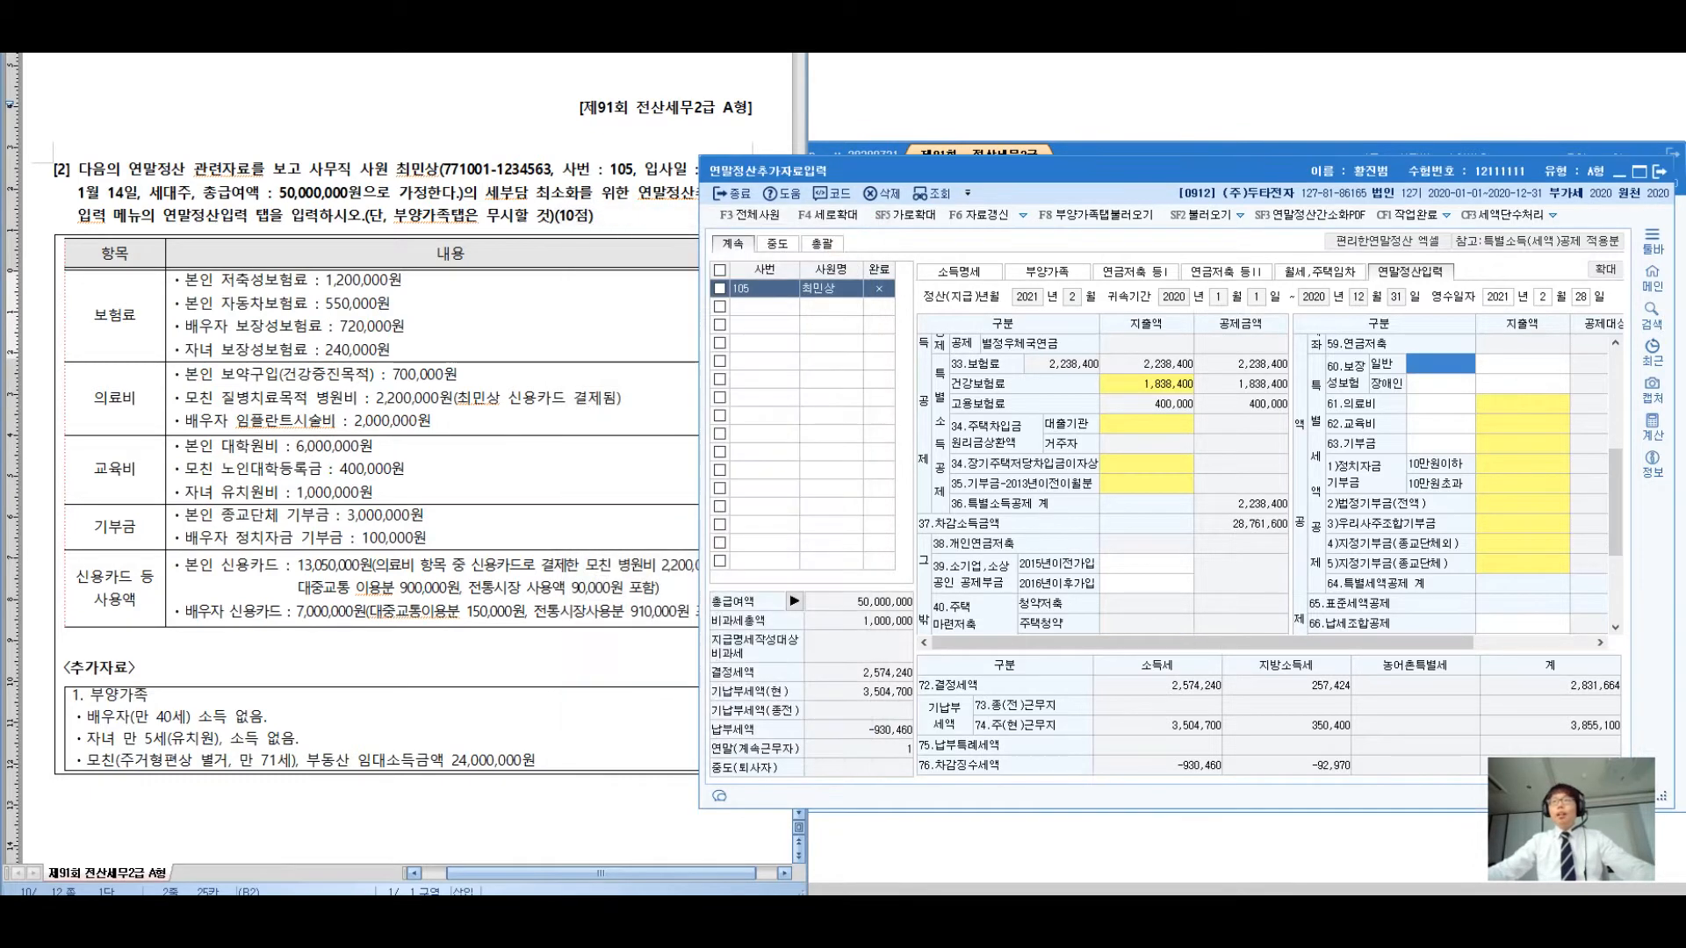
# Enter 1,510,000 as the expenditure (지출액) for the general (일반) item of 60.보장성보험
pyautogui.doubleClick(1523, 363)
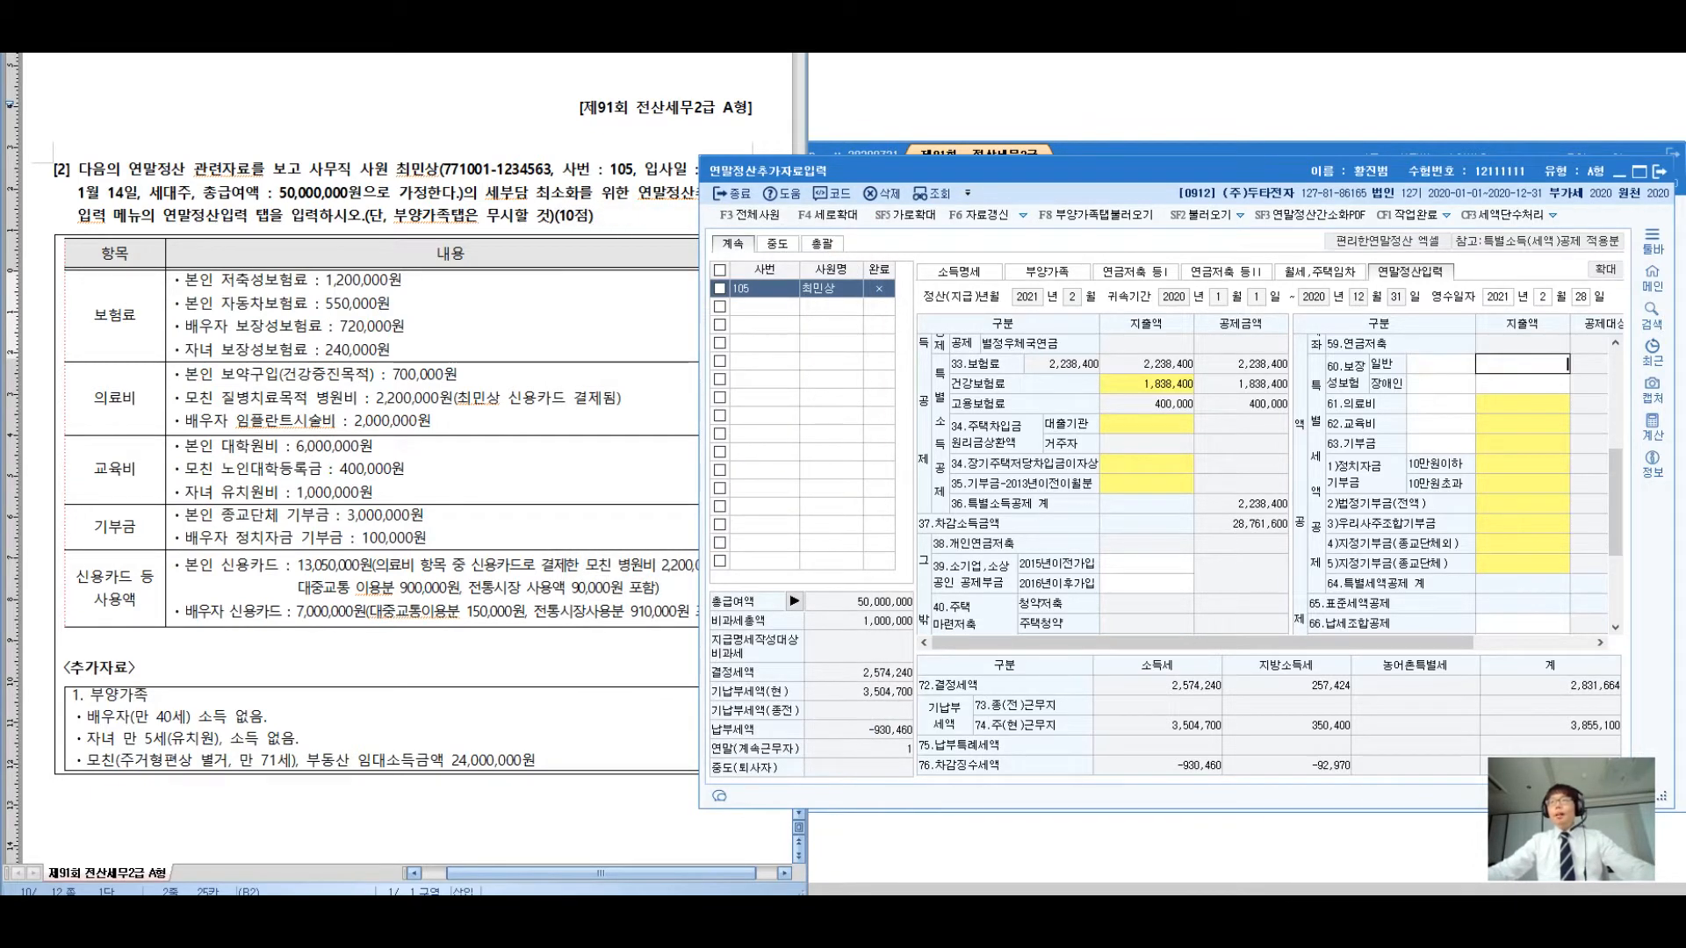
pyautogui.write('1,510,000')
pyautogui.press('Return')
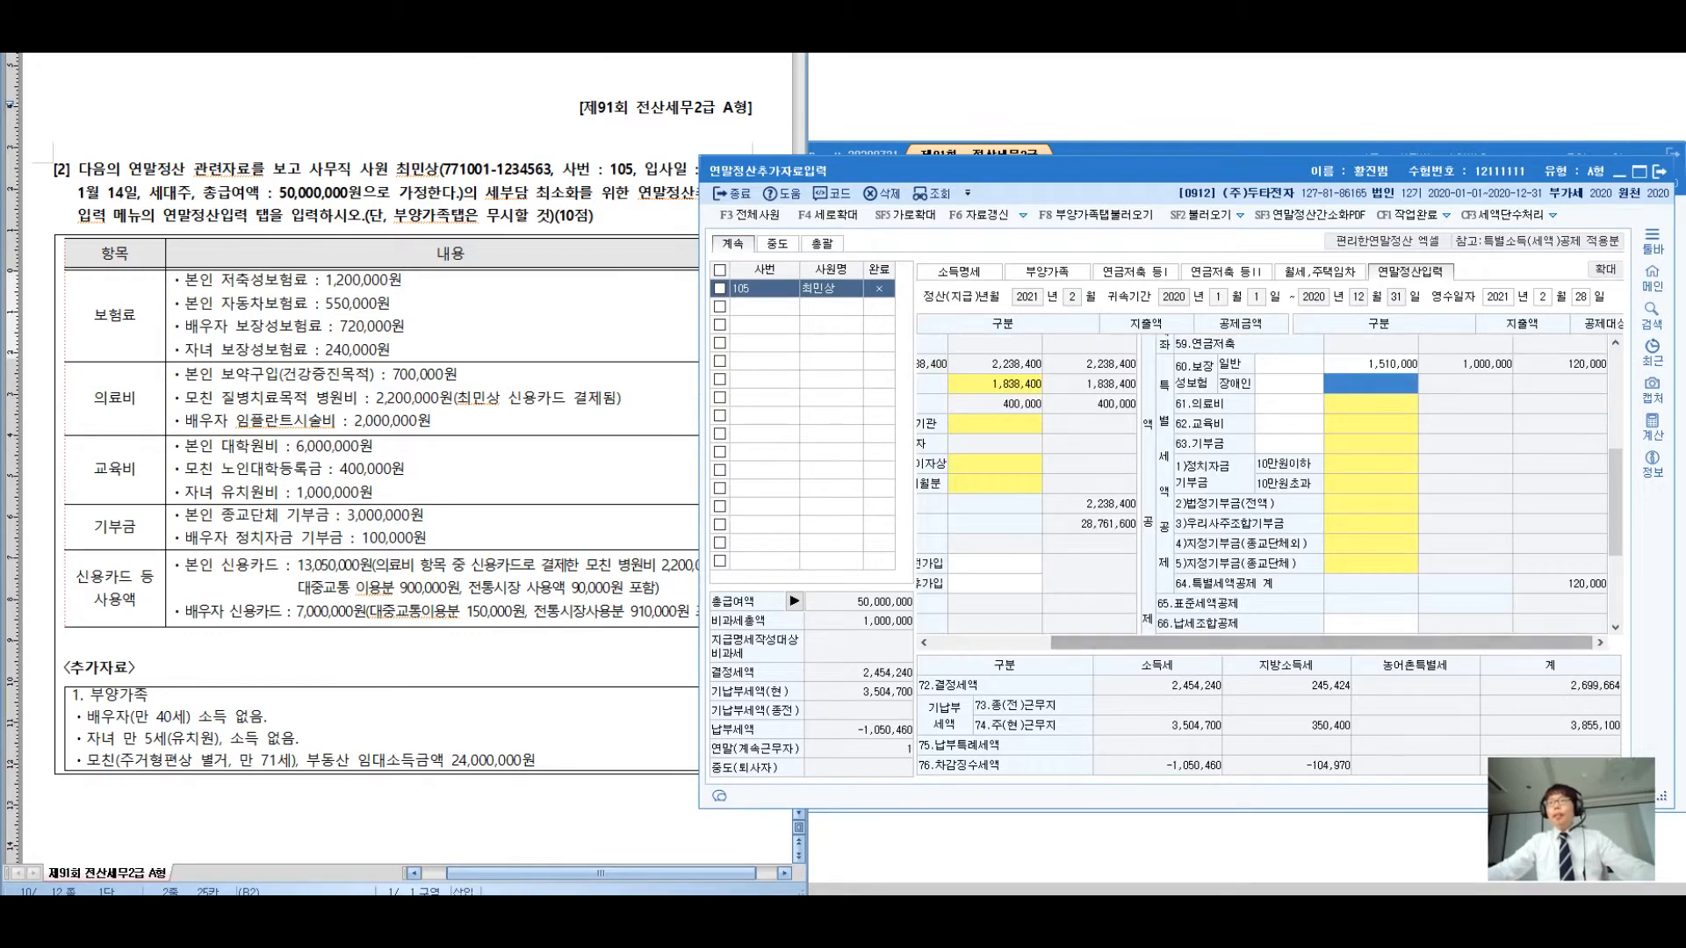
pyautogui.moveTo(1615, 502); pyautogui.dragTo(1615, 466)
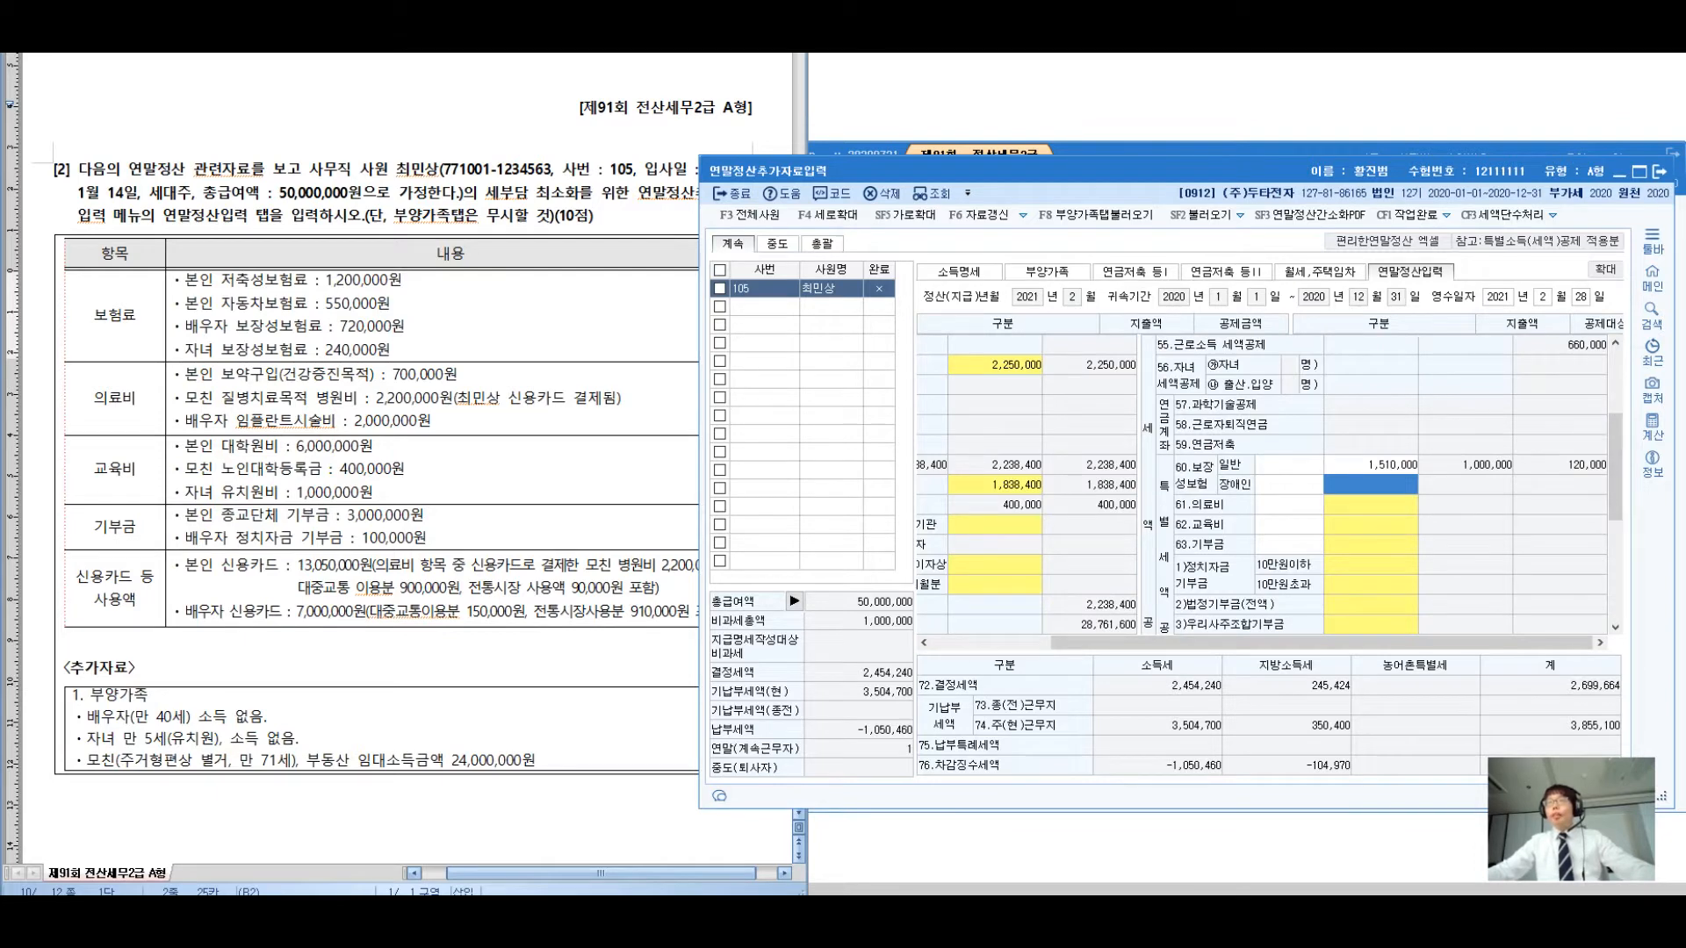
pyautogui.click(1370, 465)
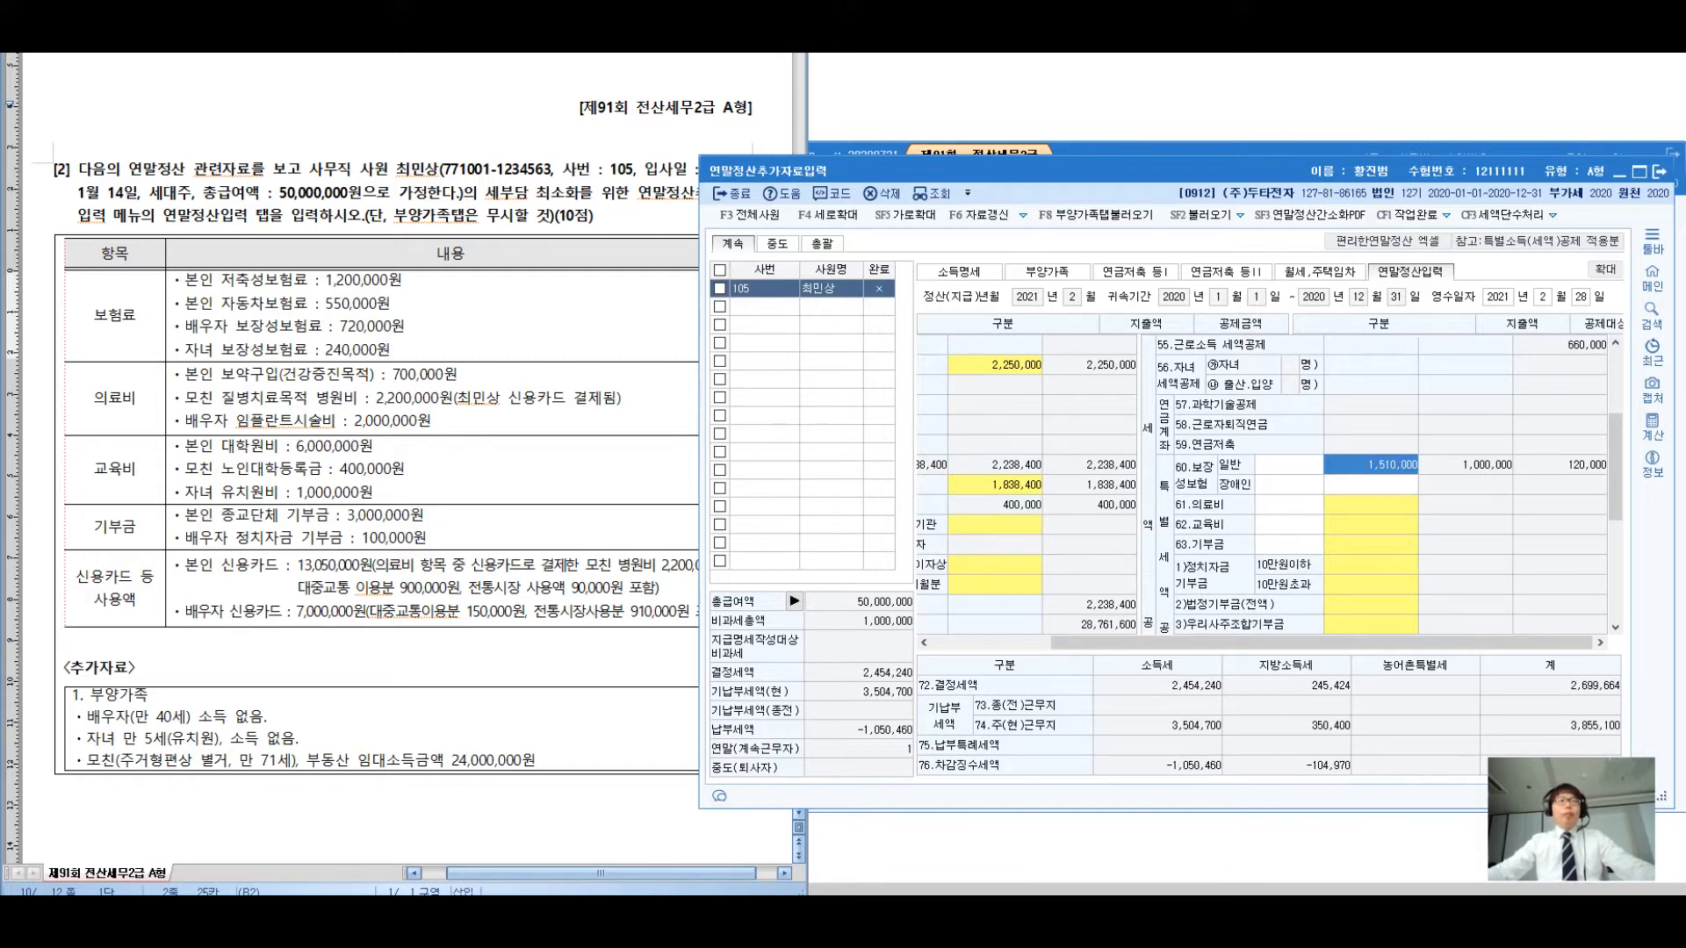
# Annotate the exam question's medical expenses with handwritten notes on which items qualify under the age and income conditions, and clear the ink
pyautogui.click(265, 399)
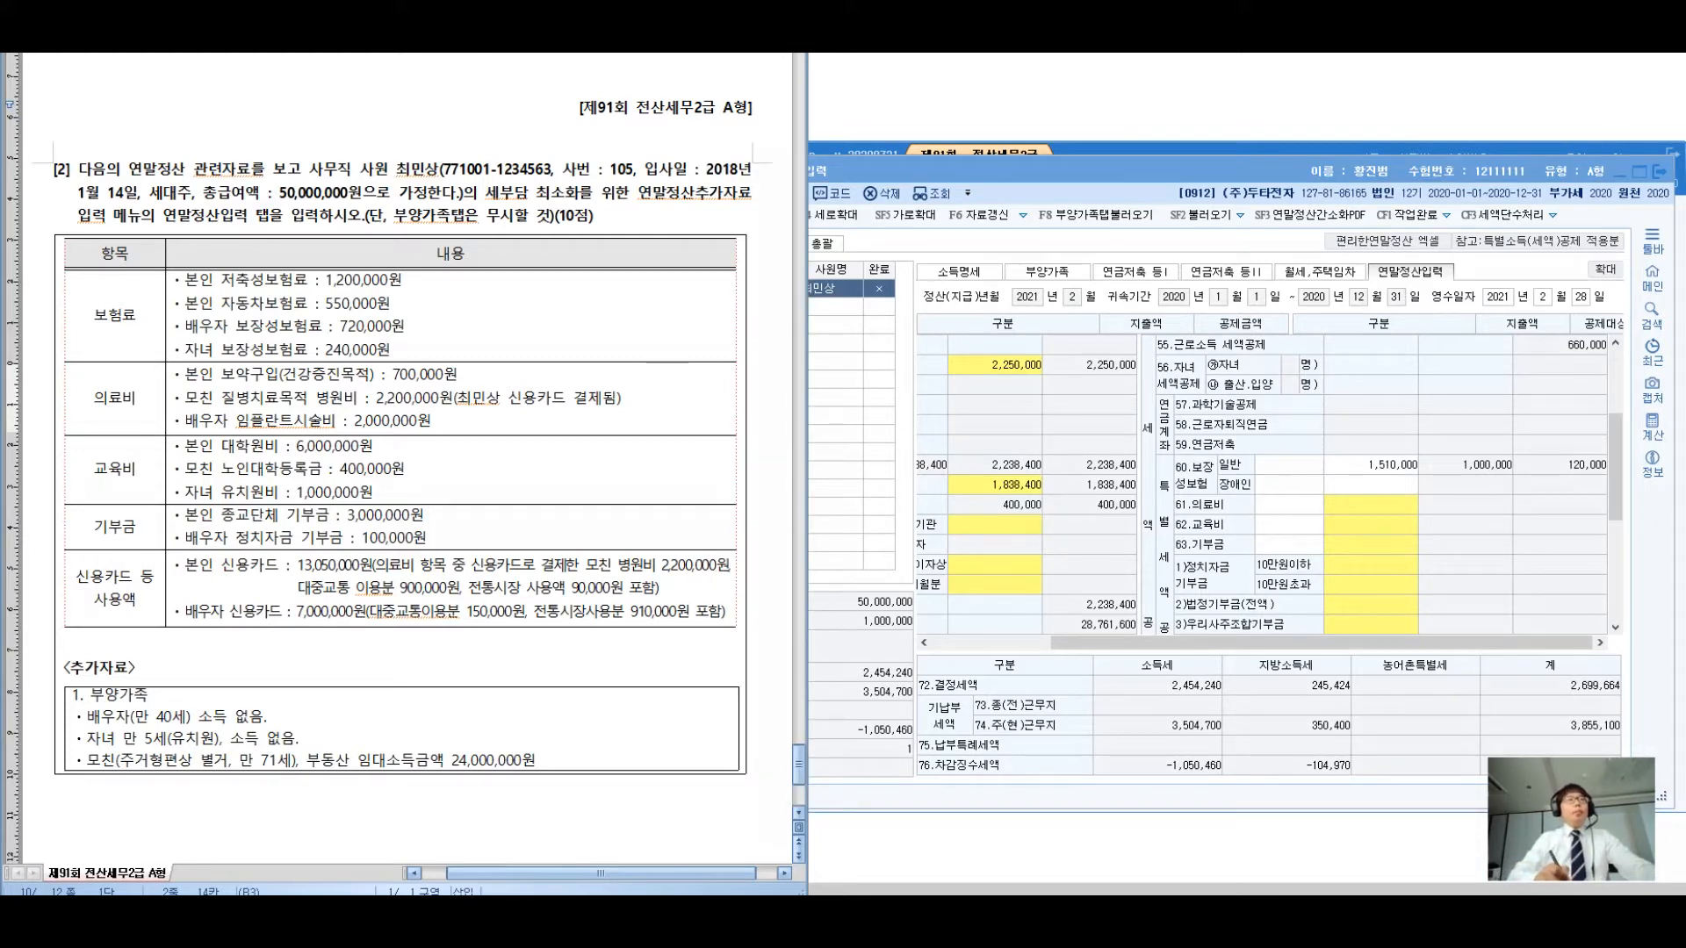
pyautogui.moveTo(266, 349)
pyautogui.mouseDown()
pyautogui.moveTo(323, 293)
pyautogui.moveTo(328, 255)
pyautogui.mouseUp()
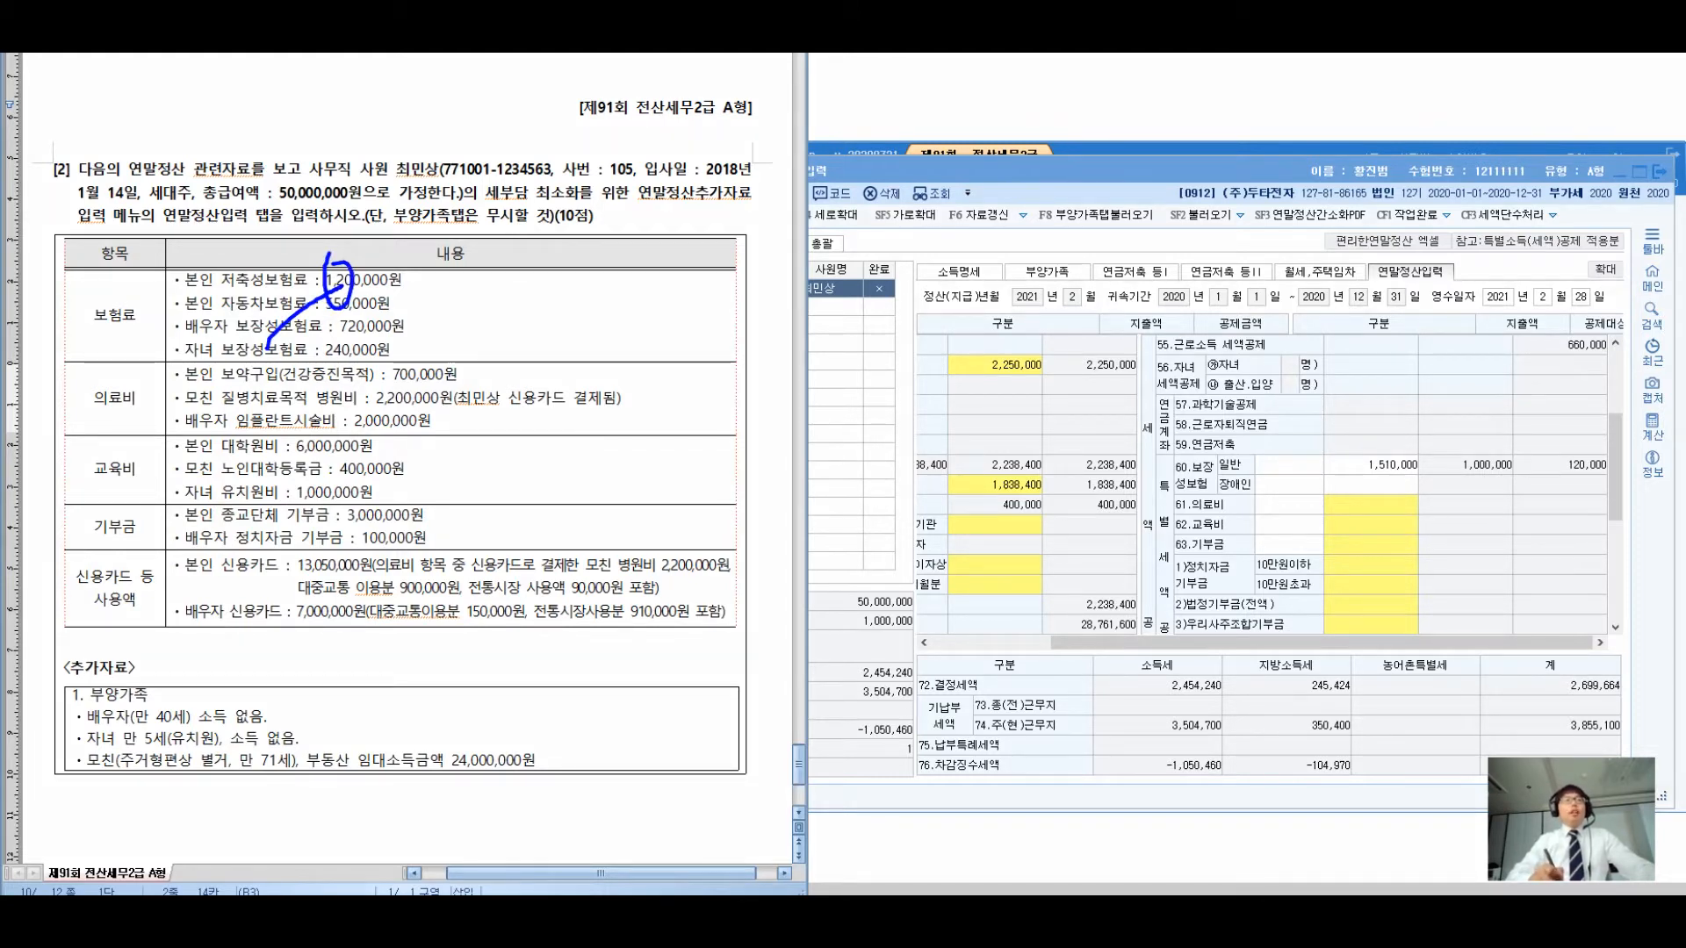
pyautogui.moveTo(218, 404)
pyautogui.mouseDown()
pyautogui.moveTo(177, 412)
pyautogui.moveTo(207, 409)
pyautogui.moveTo(213, 463)
pyautogui.mouseUp()
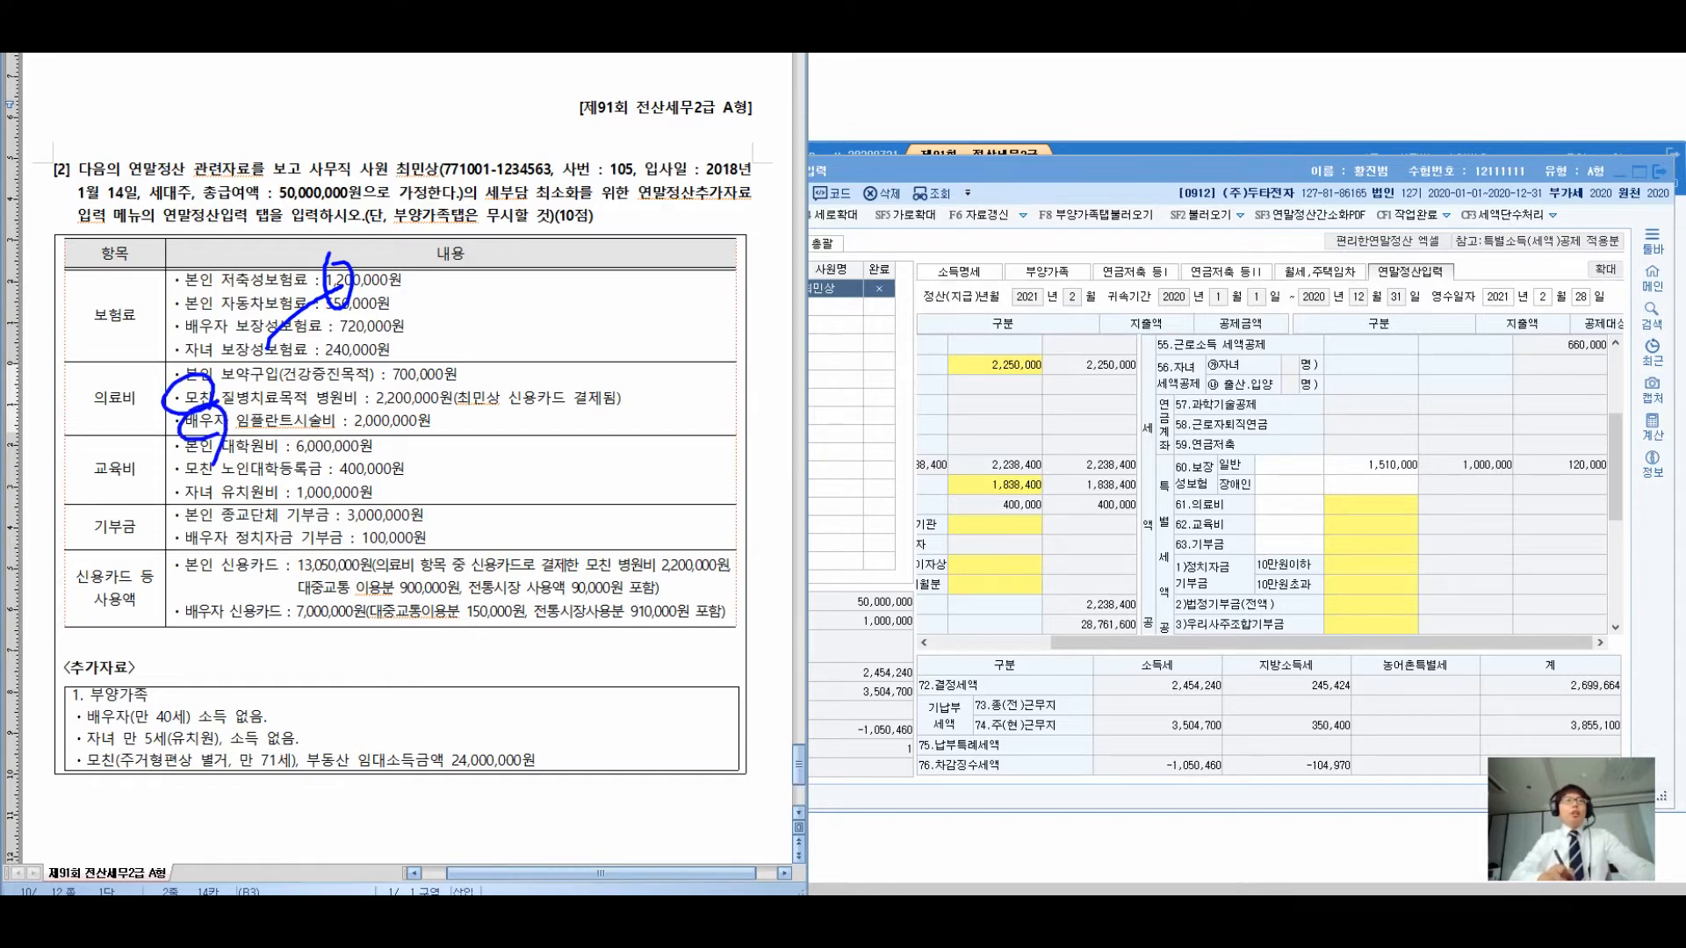
pyautogui.moveTo(192, 377); pyautogui.dragTo(467, 364)
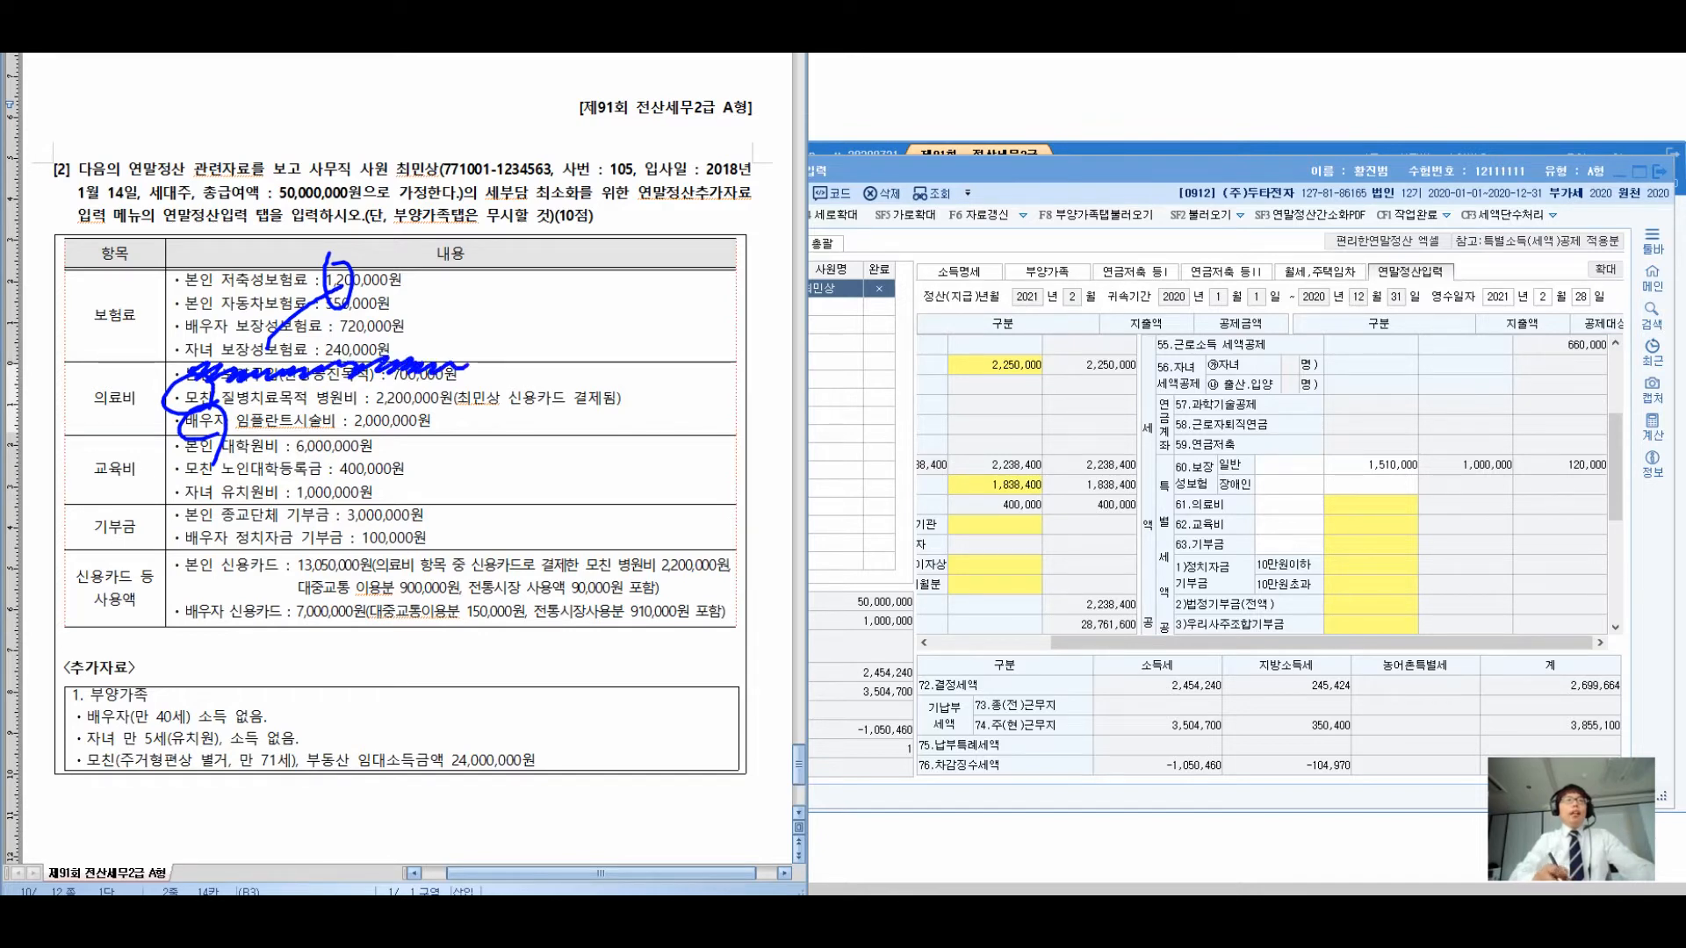
pyautogui.moveTo(303, 166)
pyautogui.mouseDown()
pyautogui.moveTo(341, 198)
pyautogui.moveTo(360, 176)
pyautogui.moveTo(404, 219)
pyautogui.moveTo(415, 210)
pyautogui.mouseUp()
pyautogui.moveTo(426, 165); pyautogui.dragTo(441, 216)
pyautogui.moveTo(361, 242); pyautogui.dragTo(384, 271)
pyautogui.moveTo(387, 226)
pyautogui.mouseDown()
pyautogui.moveTo(397, 310)
pyautogui.moveTo(415, 262)
pyautogui.mouseUp()
pyautogui.moveTo(410, 287); pyautogui.dragTo(420, 291)
pyautogui.moveTo(437, 236)
pyautogui.mouseDown()
pyautogui.moveTo(474, 294)
pyautogui.moveTo(505, 281)
pyautogui.mouseUp()
pyautogui.moveTo(507, 295)
pyautogui.mouseDown()
pyautogui.moveTo(535, 234)
pyautogui.moveTo(528, 276)
pyautogui.mouseUp()
pyautogui.moveTo(602, 142); pyautogui.dragTo(627, 195)
pyautogui.moveTo(636, 155)
pyautogui.mouseDown()
pyautogui.moveTo(671, 221)
pyautogui.moveTo(709, 193)
pyautogui.mouseUp()
pyautogui.moveTo(711, 171); pyautogui.dragTo(695, 207)
pyautogui.moveTo(605, 240)
pyautogui.mouseDown()
pyautogui.moveTo(634, 269)
pyautogui.moveTo(645, 253)
pyautogui.mouseUp()
pyautogui.moveTo(634, 263)
pyautogui.mouseDown()
pyautogui.moveTo(660, 249)
pyautogui.moveTo(664, 278)
pyautogui.mouseUp()
pyautogui.moveTo(691, 220)
pyautogui.mouseDown()
pyautogui.moveTo(668, 272)
pyautogui.moveTo(709, 258)
pyautogui.mouseUp()
pyautogui.moveTo(702, 196)
pyautogui.mouseDown()
pyautogui.moveTo(674, 262)
pyautogui.moveTo(725, 267)
pyautogui.mouseUp()
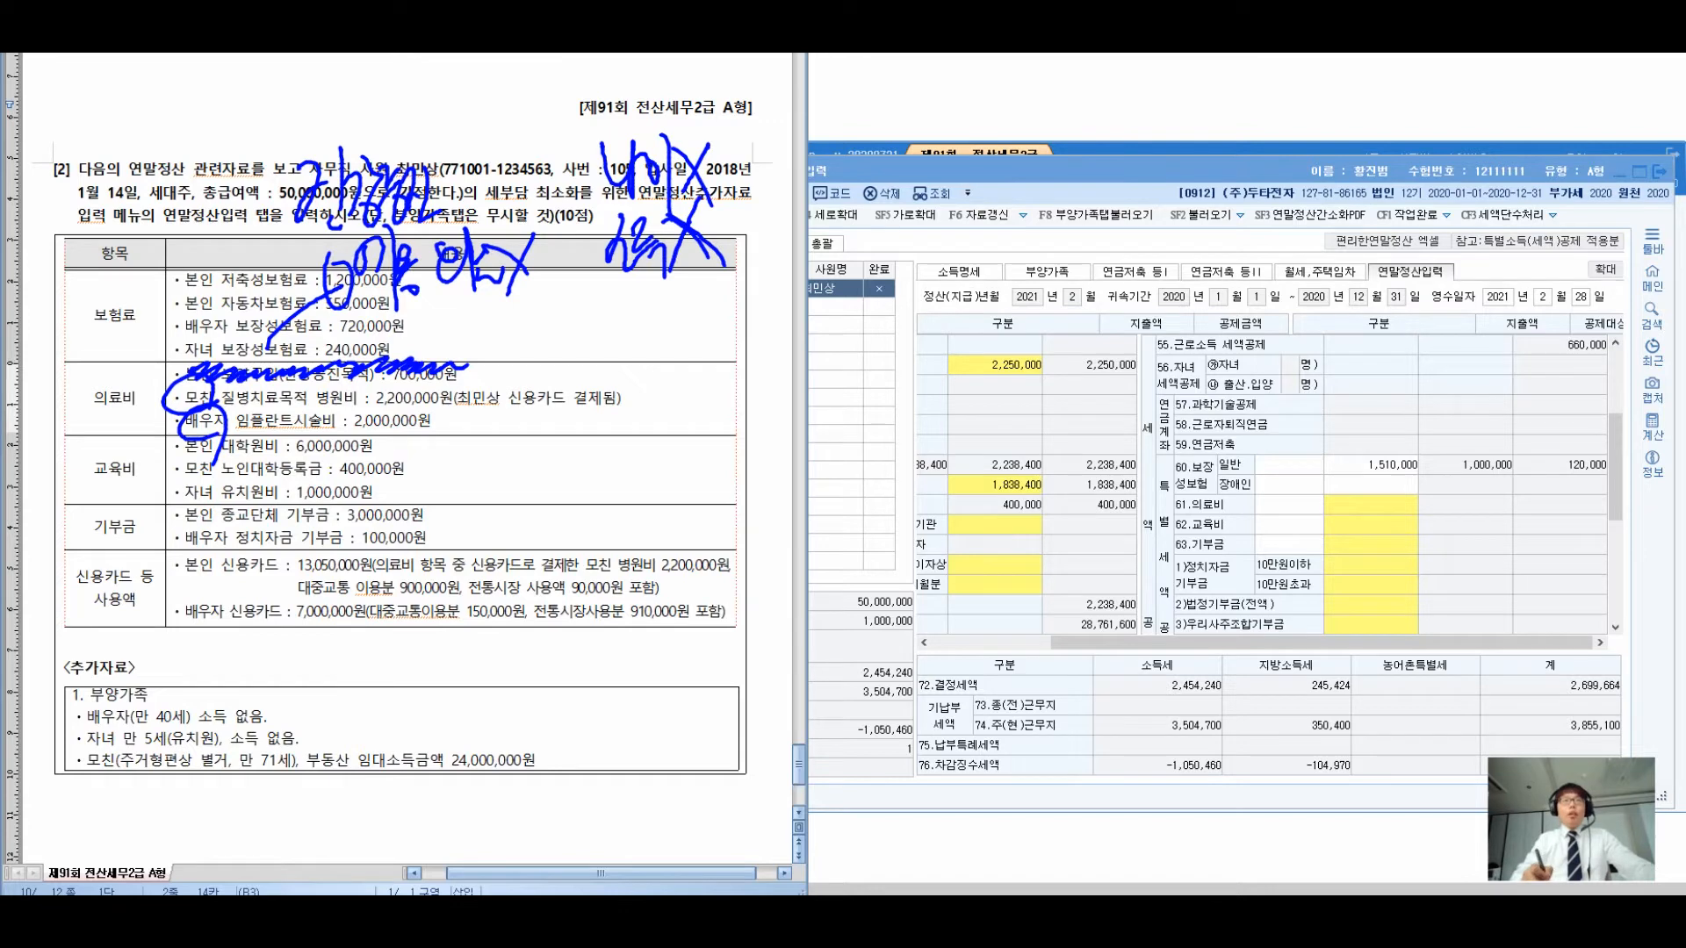
pyautogui.moveTo(795, 121)
pyautogui.mouseDown()
pyautogui.moveTo(780, 171)
pyautogui.moveTo(807, 193)
pyautogui.moveTo(880, 176)
pyautogui.moveTo(909, 205)
pyautogui.mouseUp()
pyautogui.moveTo(934, 147); pyautogui.dragTo(931, 149)
pyautogui.moveTo(943, 139)
pyautogui.mouseDown()
pyautogui.moveTo(947, 193)
pyautogui.moveTo(989, 190)
pyautogui.mouseUp()
pyautogui.moveTo(973, 163)
pyautogui.mouseDown()
pyautogui.moveTo(999, 160)
pyautogui.moveTo(1008, 211)
pyautogui.mouseUp()
pyautogui.moveTo(882, 213)
pyautogui.mouseDown()
pyautogui.moveTo(1004, 200)
pyautogui.moveTo(904, 294)
pyautogui.moveTo(917, 272)
pyautogui.moveTo(928, 294)
pyautogui.mouseUp()
pyautogui.moveTo(926, 234)
pyautogui.mouseDown()
pyautogui.moveTo(960, 289)
pyautogui.moveTo(924, 286)
pyautogui.moveTo(1036, 238)
pyautogui.mouseUp()
pyautogui.moveTo(994, 266)
pyautogui.mouseDown()
pyautogui.moveTo(1016, 261)
pyautogui.moveTo(1010, 248)
pyautogui.mouseUp()
pyautogui.moveTo(1049, 230)
pyautogui.mouseDown()
pyautogui.moveTo(1082, 274)
pyautogui.moveTo(1073, 260)
pyautogui.mouseUp()
pyautogui.moveTo(1080, 235)
pyautogui.mouseDown()
pyautogui.moveTo(1113, 287)
pyautogui.moveTo(1164, 263)
pyautogui.moveTo(1157, 348)
pyautogui.mouseUp()
pyautogui.moveTo(463, 732); pyautogui.dragTo(447, 790)
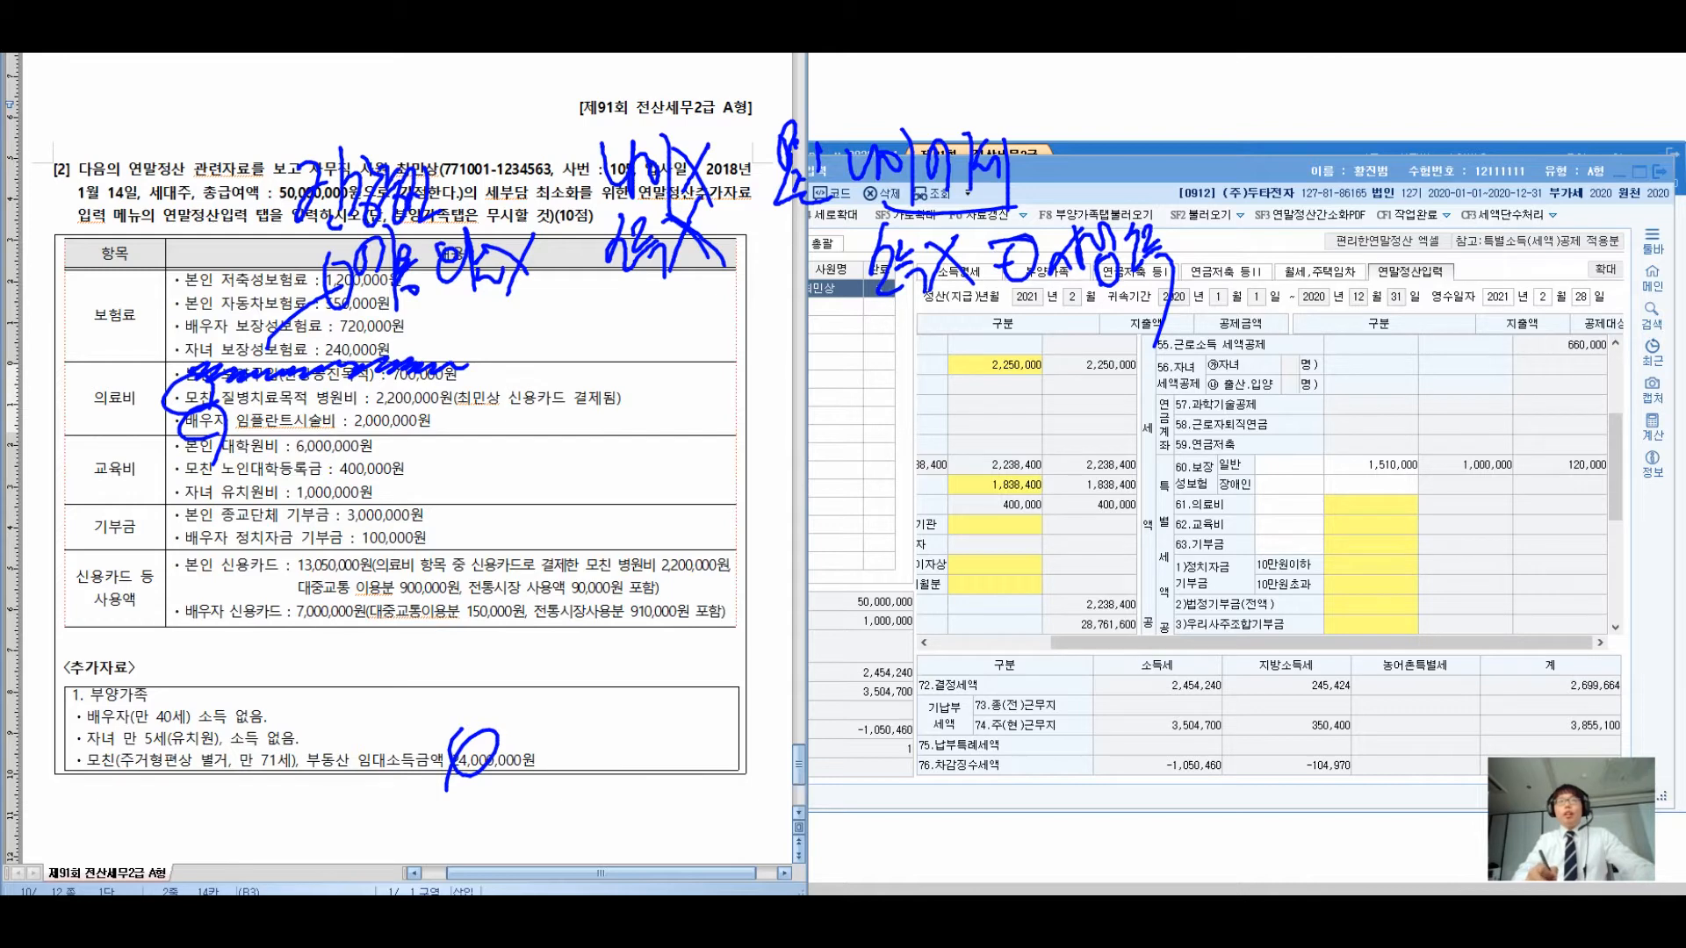
pyautogui.moveTo(660, 85)
pyautogui.mouseDown()
pyautogui.moveTo(615, 292)
pyautogui.moveTo(743, 123)
pyautogui.moveTo(632, 101)
pyautogui.mouseUp()
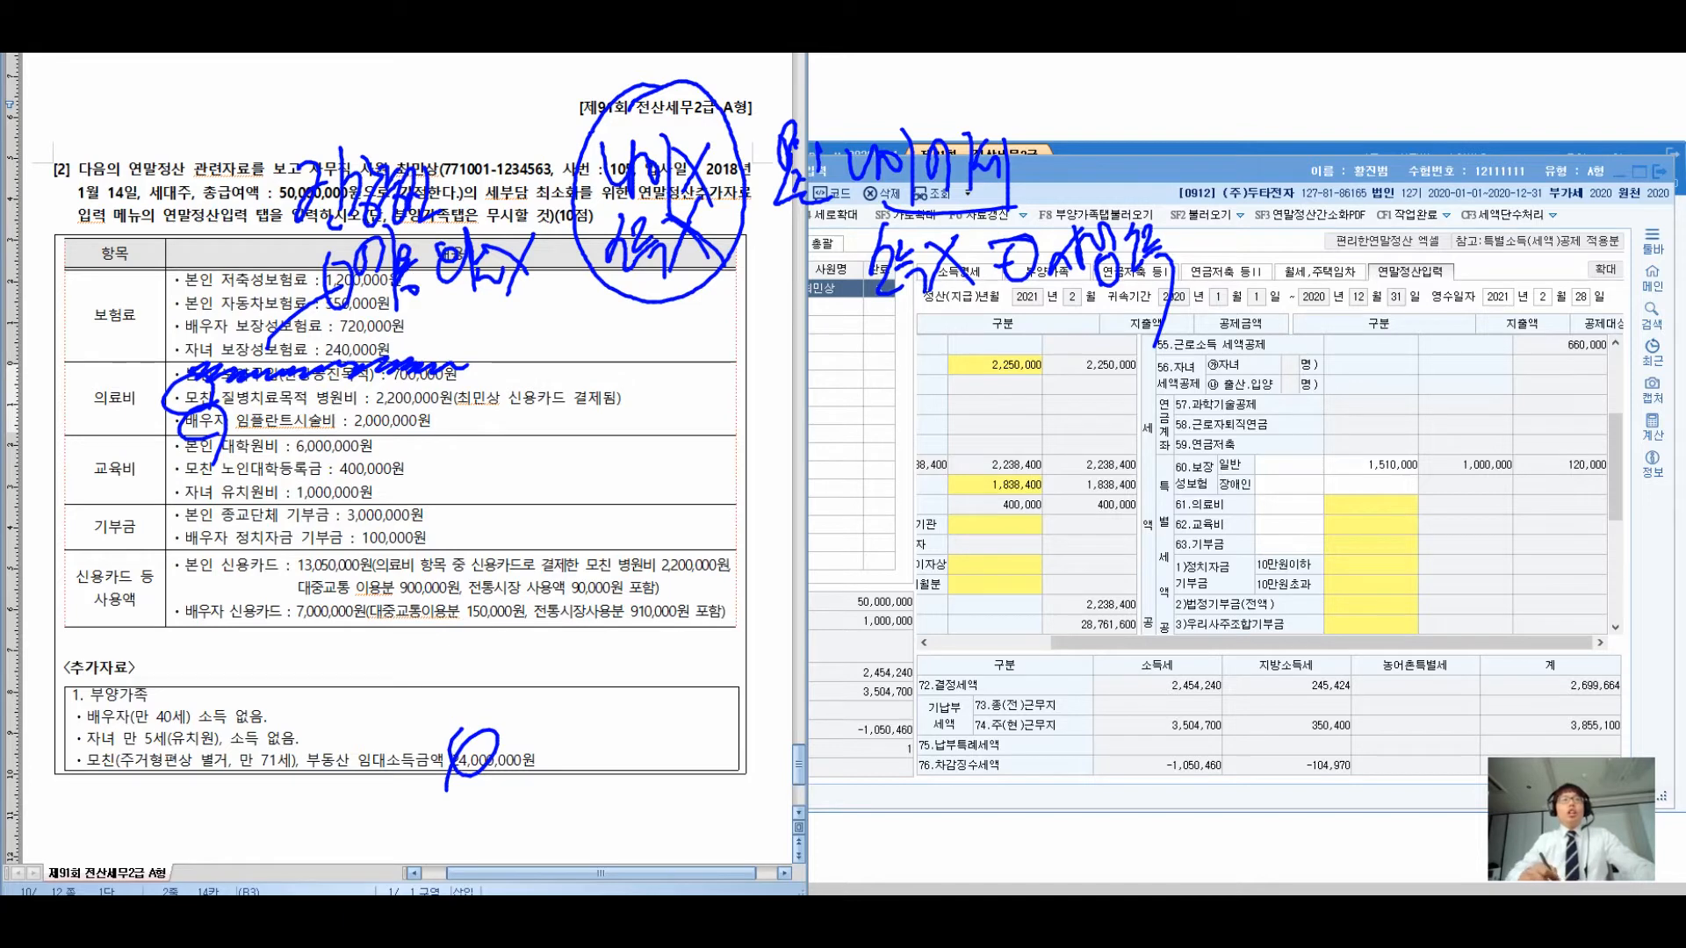
pyautogui.moveTo(656, 321)
pyautogui.mouseDown()
pyautogui.moveTo(619, 387)
pyautogui.moveTo(745, 428)
pyautogui.mouseUp()
pyautogui.moveTo(718, 386)
pyautogui.mouseDown()
pyautogui.moveTo(760, 435)
pyautogui.moveTo(841, 446)
pyautogui.moveTo(983, 384)
pyautogui.mouseUp()
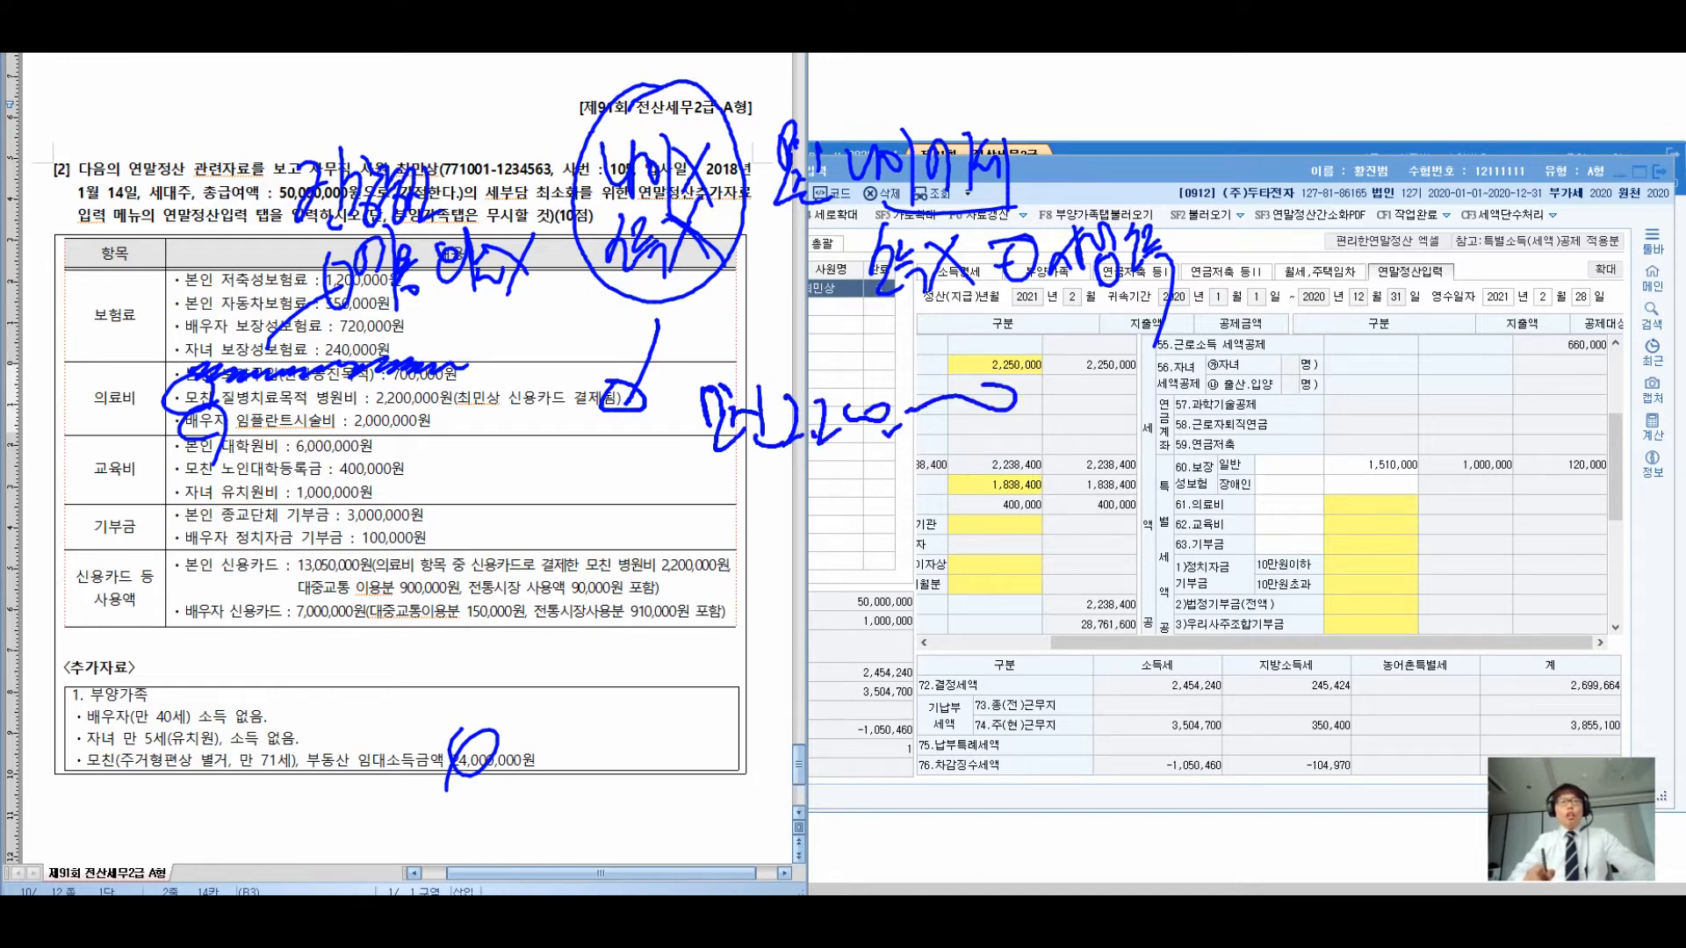
pyautogui.moveTo(726, 483)
pyautogui.mouseDown()
pyautogui.moveTo(750, 527)
pyautogui.moveTo(957, 481)
pyautogui.mouseUp()
pyautogui.moveTo(1053, 393); pyautogui.dragTo(1149, 397)
pyautogui.moveTo(1181, 339)
pyautogui.mouseDown()
pyautogui.moveTo(1185, 370)
pyautogui.moveTo(1229, 409)
pyautogui.moveTo(1260, 397)
pyautogui.moveTo(1267, 452)
pyautogui.moveTo(1293, 454)
pyautogui.mouseUp()
pyautogui.moveTo(1070, 462)
pyautogui.mouseDown()
pyautogui.moveTo(1233, 505)
pyautogui.moveTo(1299, 465)
pyautogui.moveTo(1344, 486)
pyautogui.mouseUp()
pyautogui.moveTo(1356, 452)
pyautogui.mouseDown()
pyautogui.moveTo(1338, 564)
pyautogui.moveTo(1375, 517)
pyautogui.mouseUp()
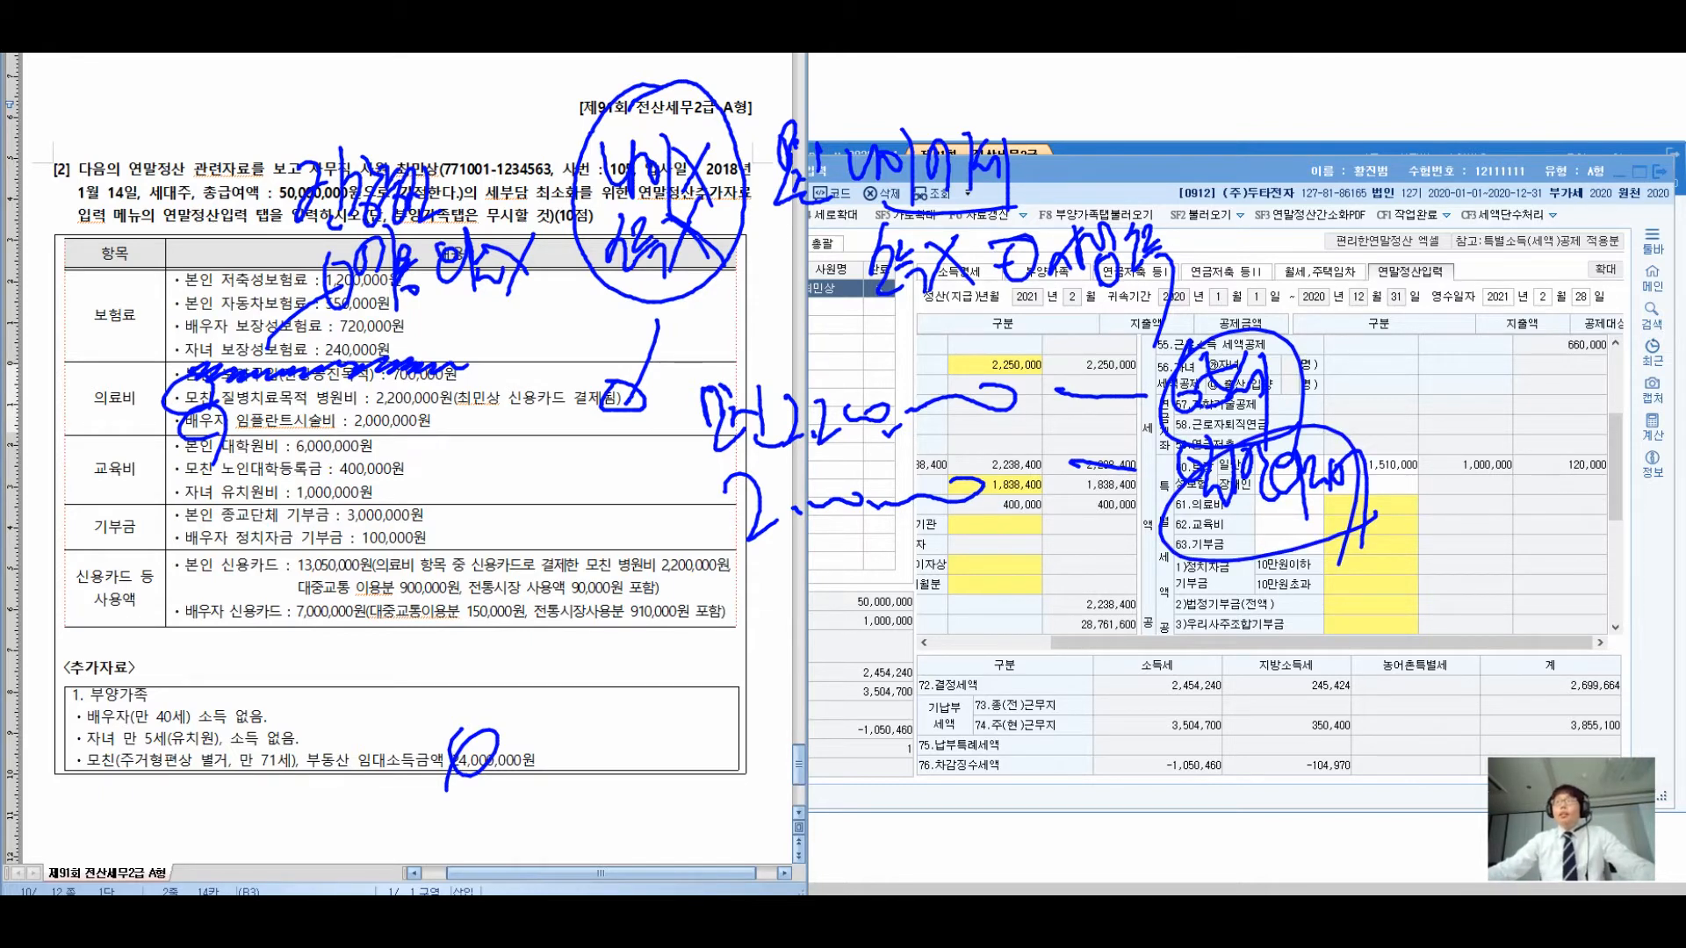
pyautogui.press('Escape')
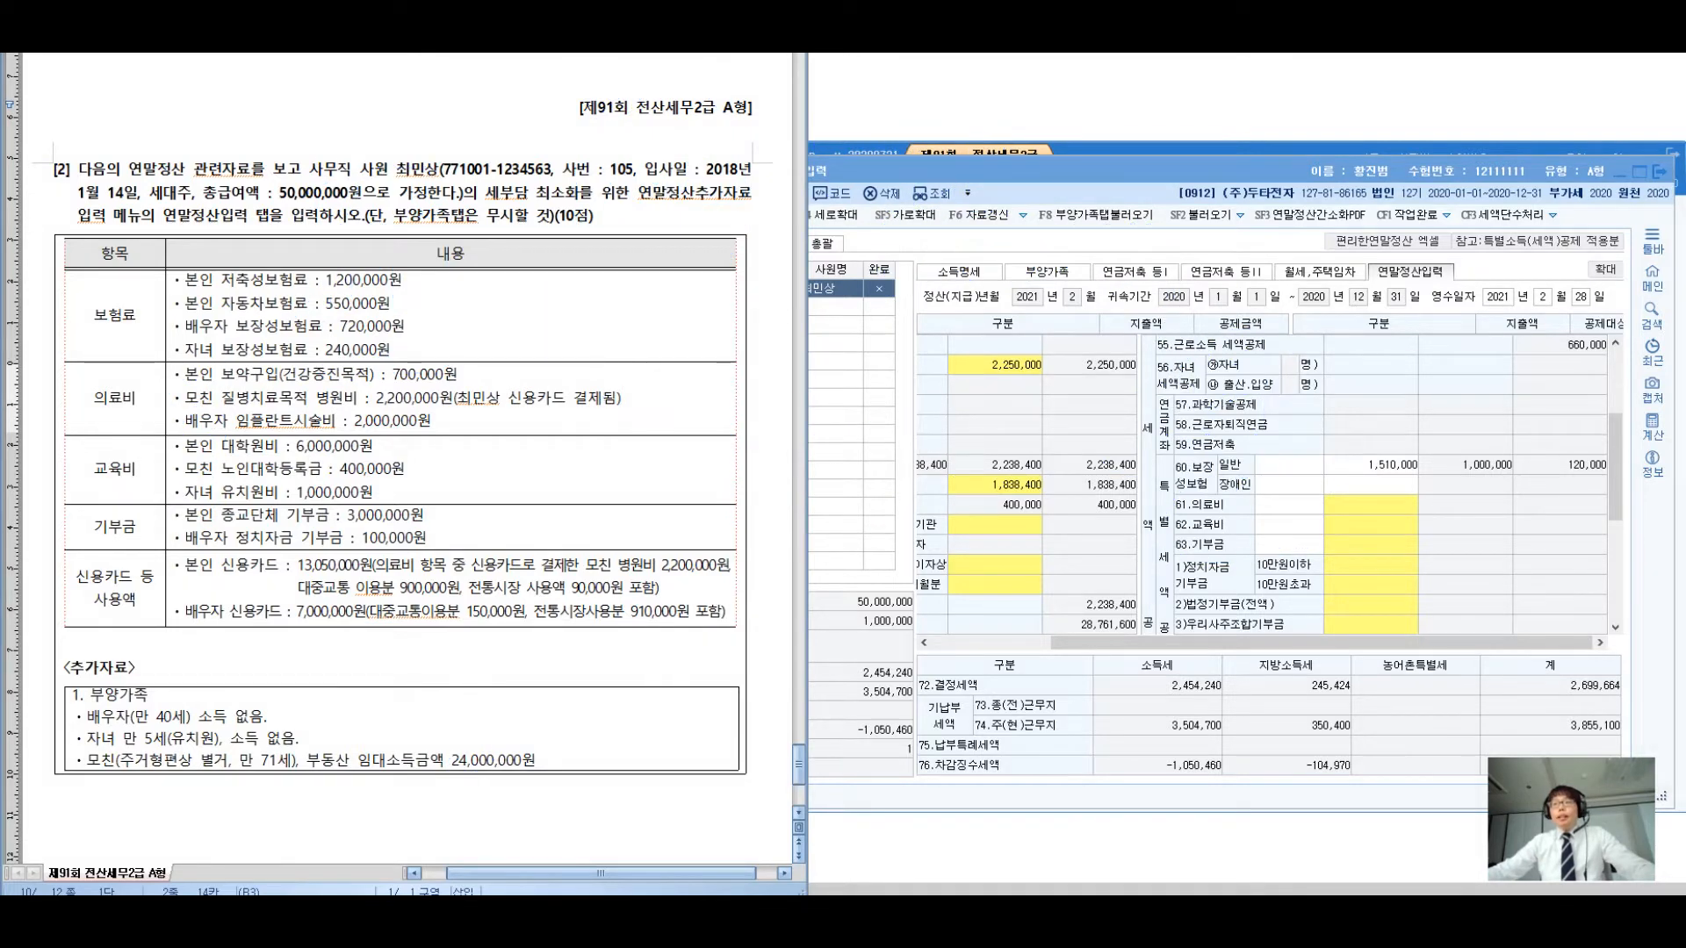
# Enter the 61.의료비 expenditures: 2,200,000 for 본인,65세 이상자 and 2,000,000 for 그 밖의 공제대상자
pyautogui.doubleClick(1370, 505)
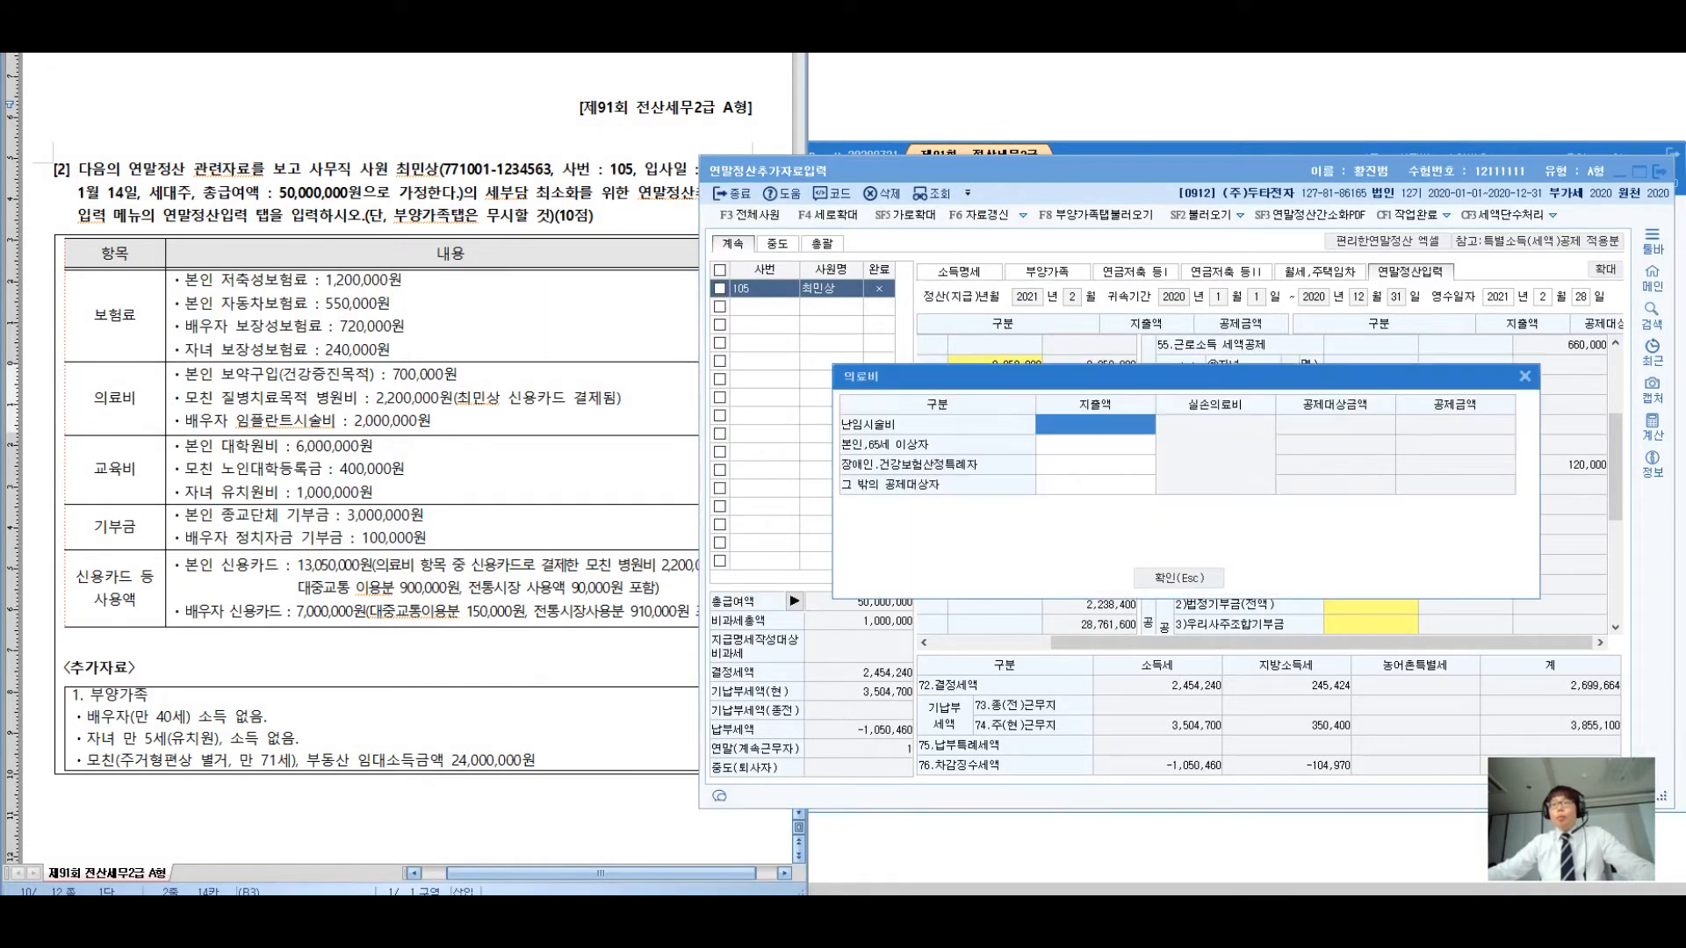
pyautogui.press('Down')
pyautogui.press('Up')
pyautogui.press('Down')
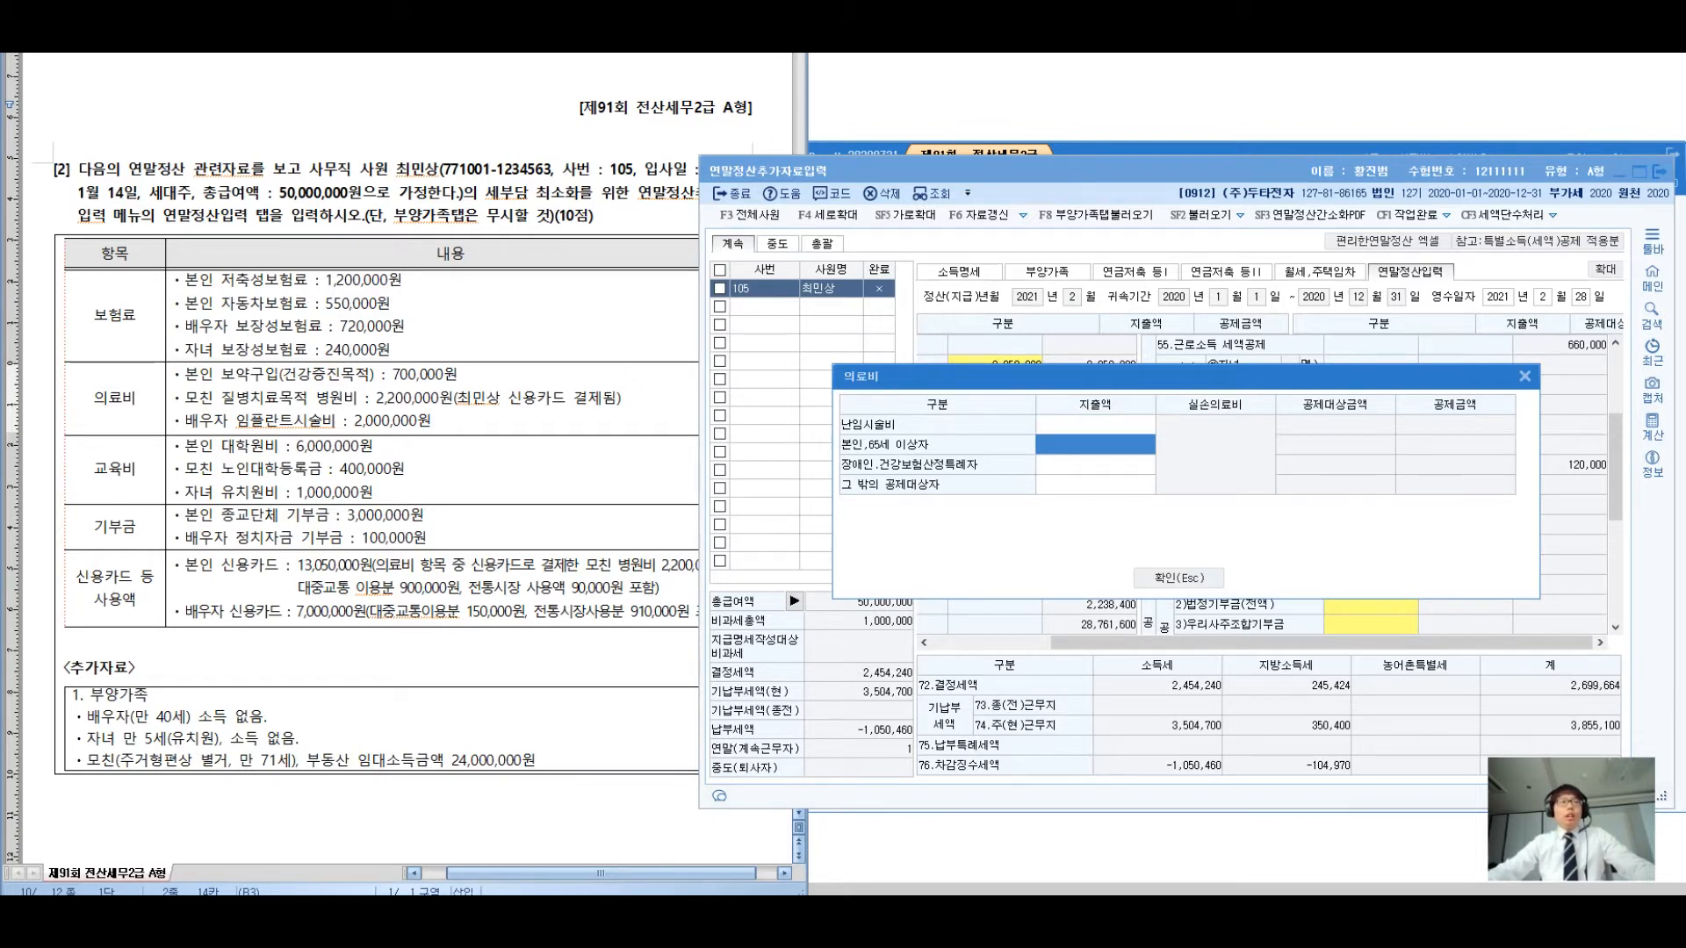
pyautogui.write('2200000')
pyautogui.press('Return')
pyautogui.press('Return')
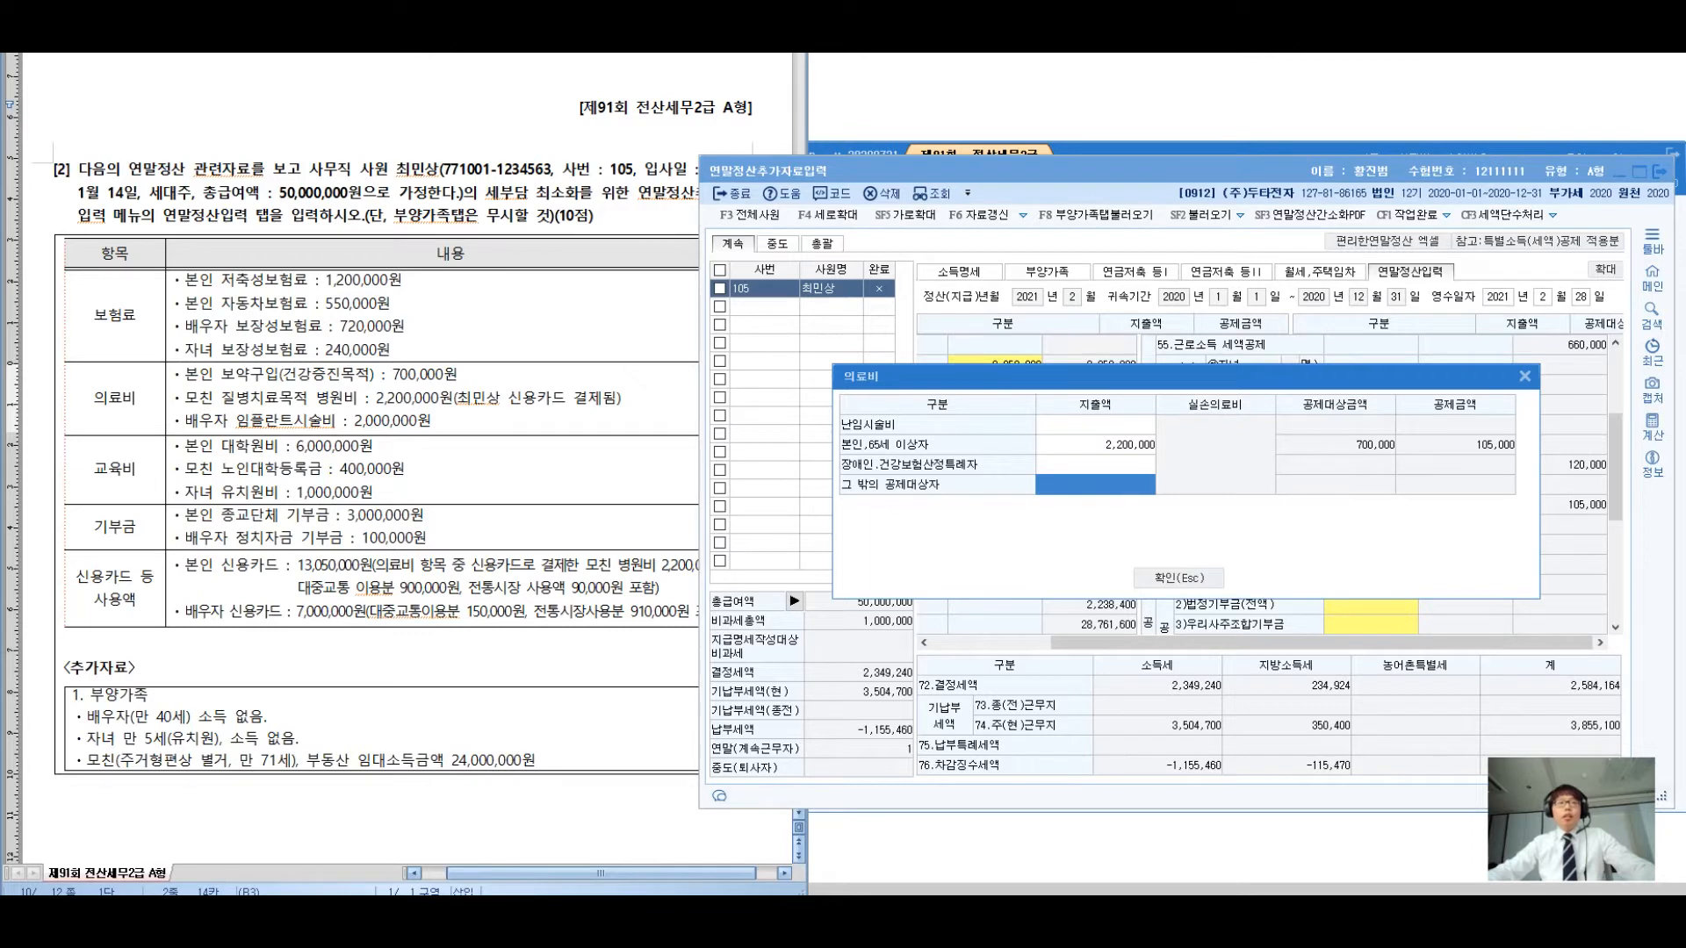
pyautogui.write('2000000')
pyautogui.press('Return')
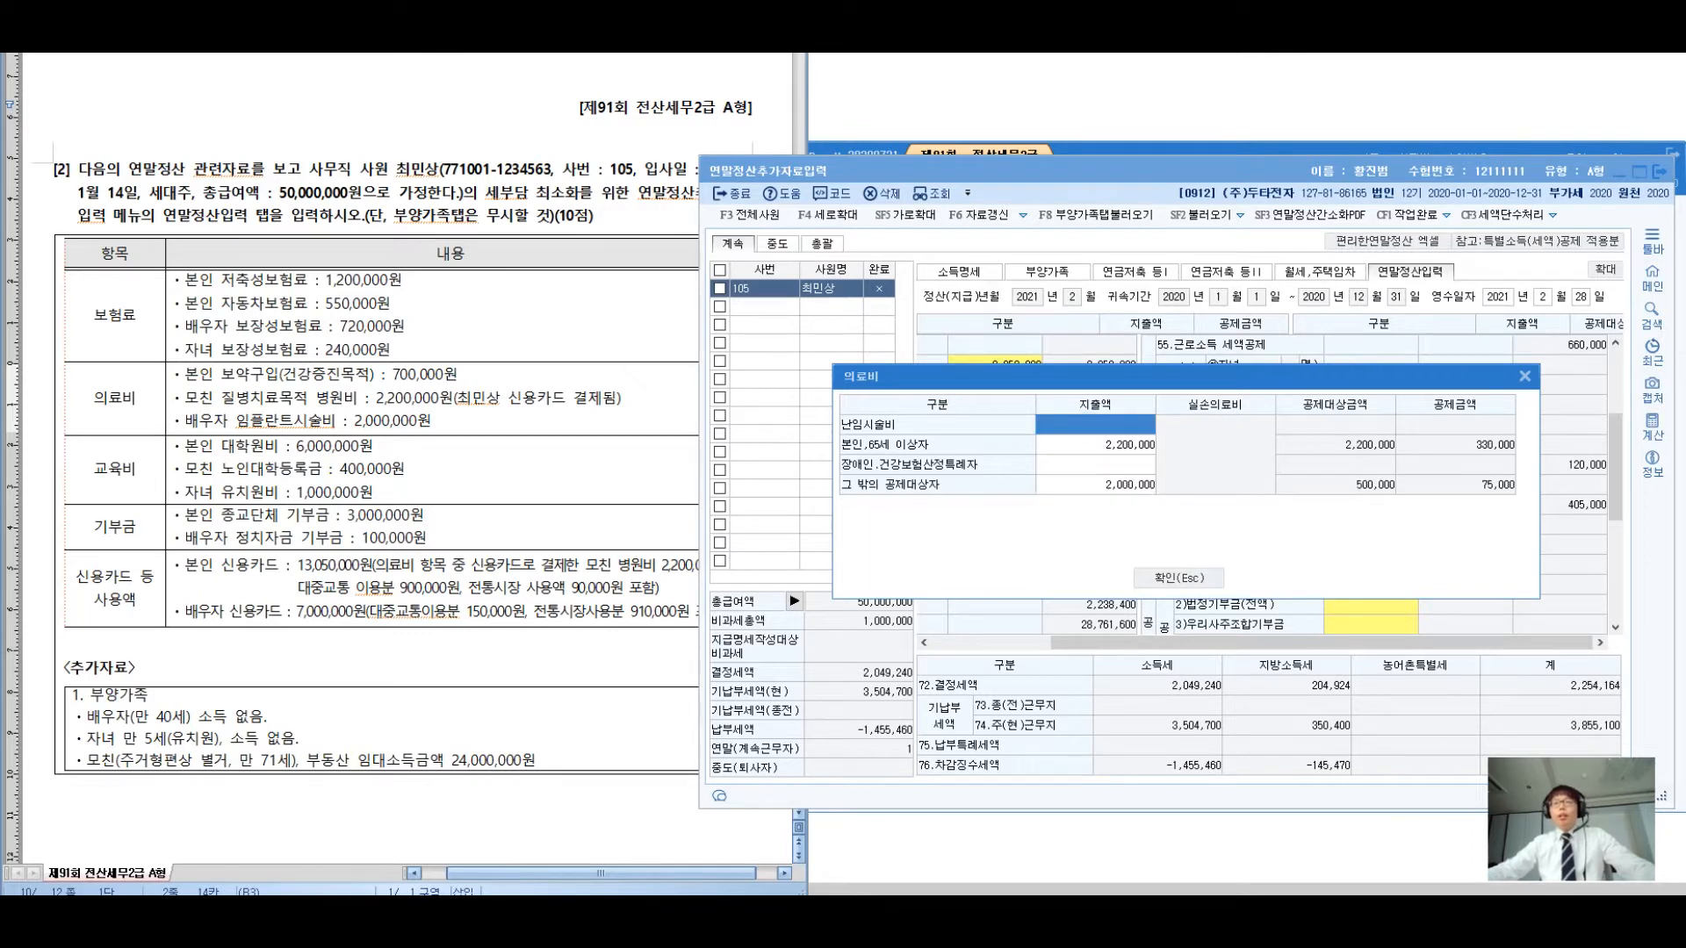
pyautogui.click(1178, 577)
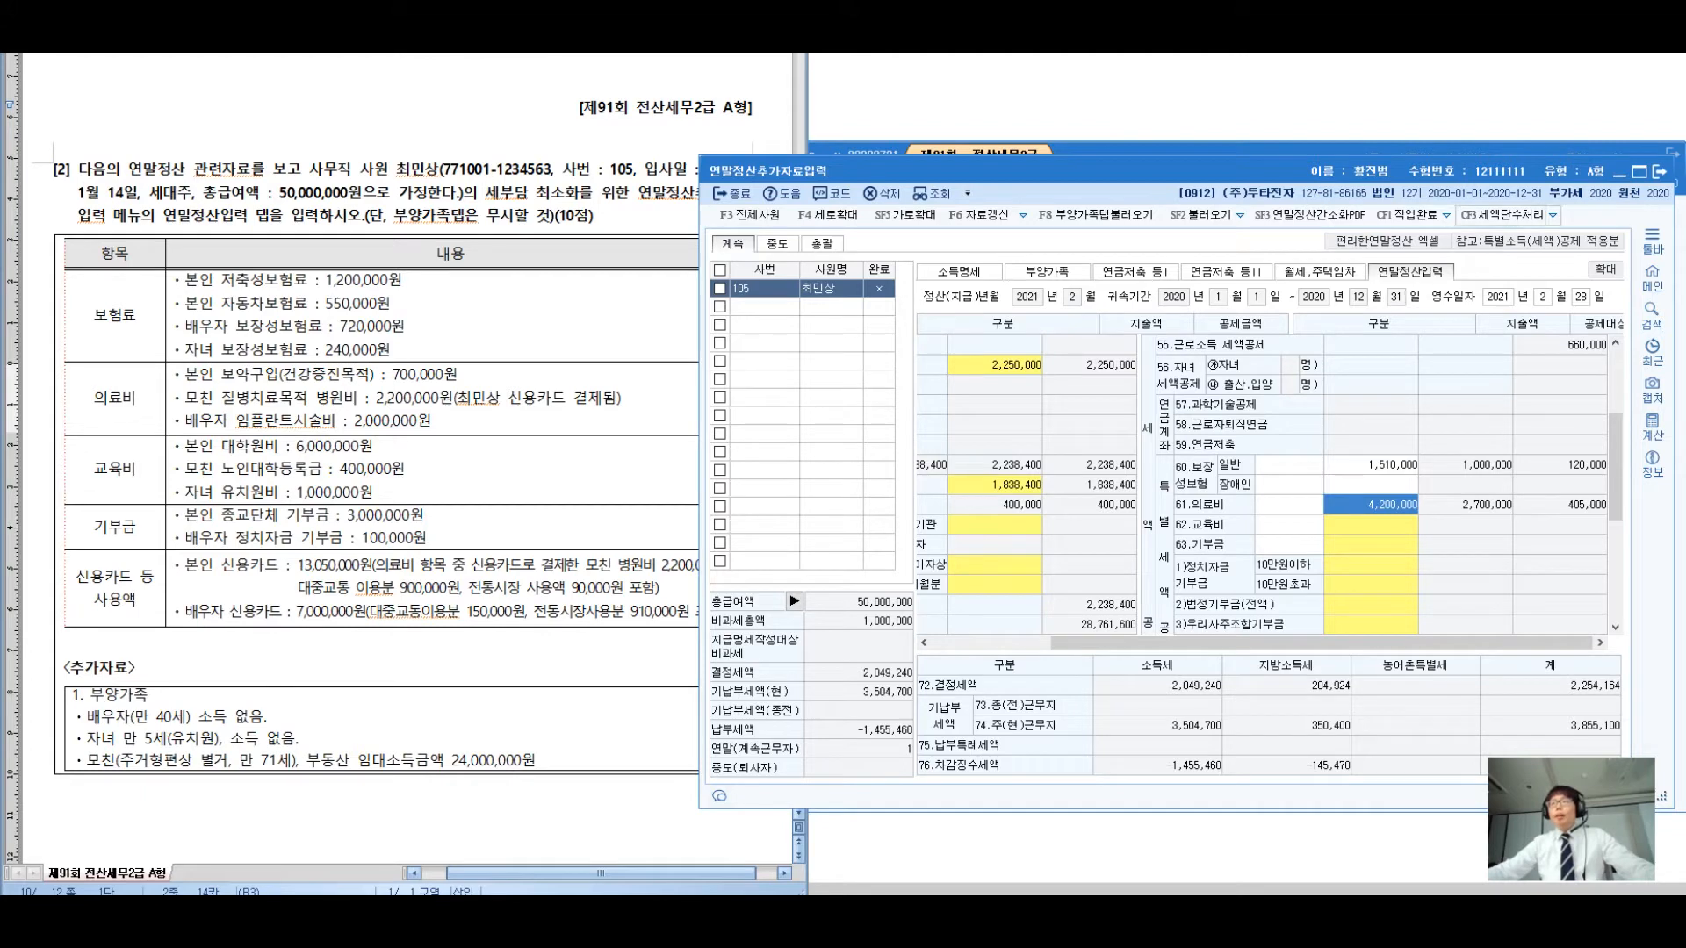
# Handwrite the medical deduction calculation over the form, using 3% of the total salary as the threshold, and clear the ink
pyautogui.hotkey('ctrl', '2')
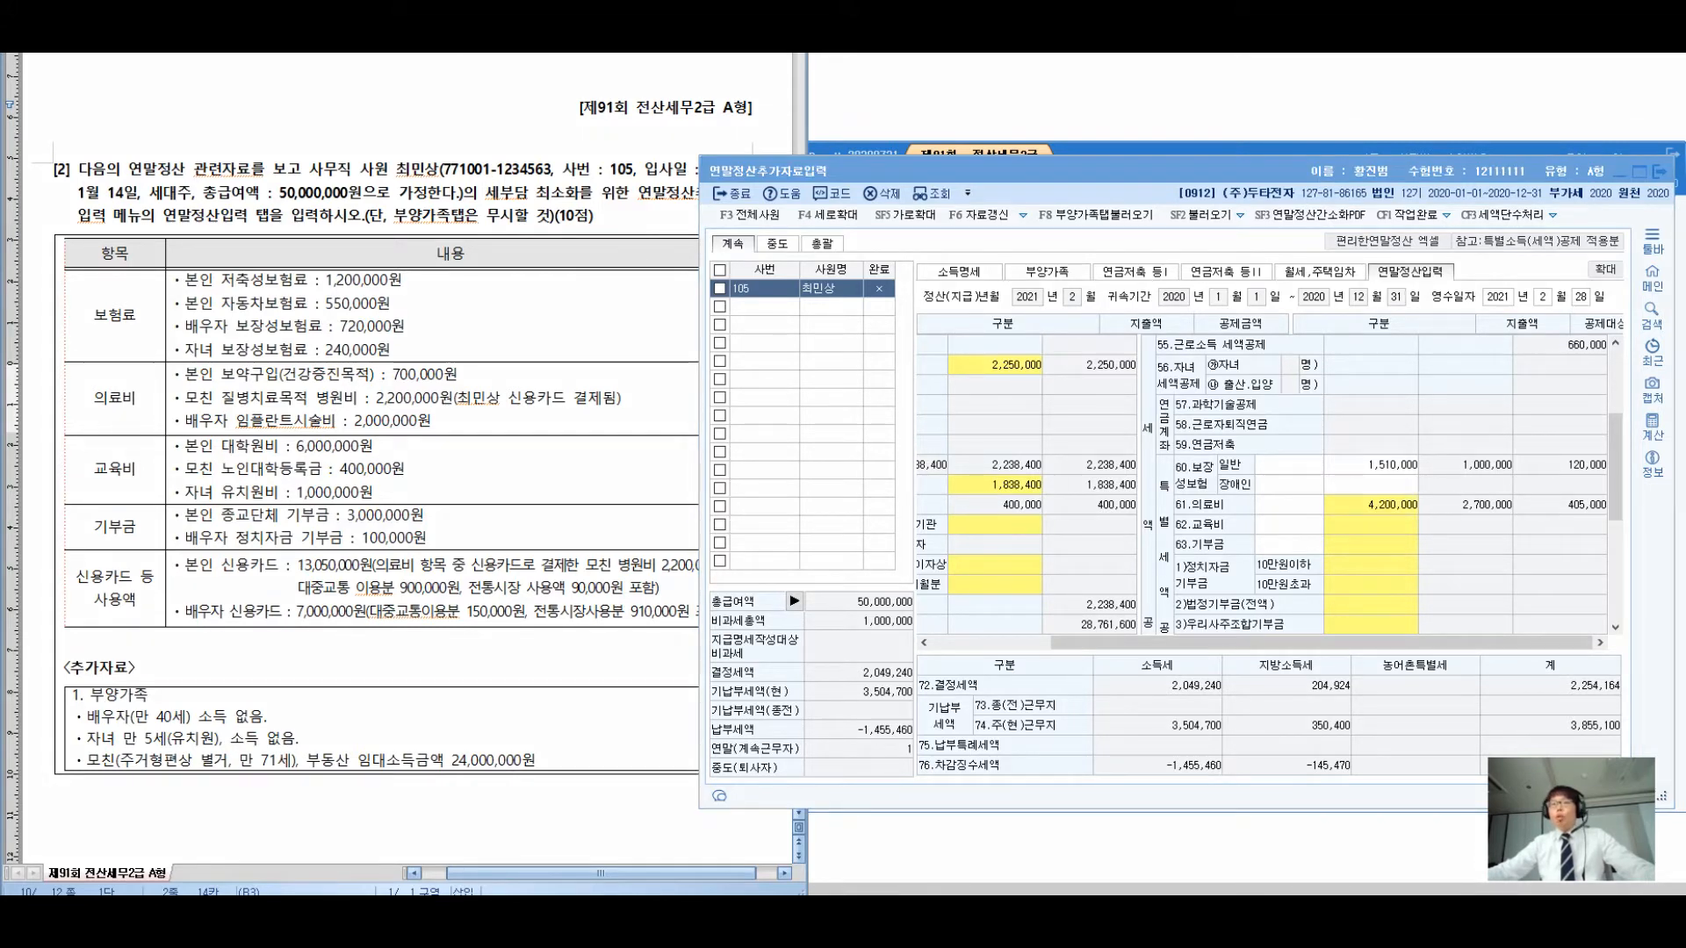
pyautogui.moveTo(1484, 470)
pyautogui.mouseDown()
pyautogui.moveTo(1316, 364)
pyautogui.moveTo(1306, 338)
pyautogui.mouseUp()
pyautogui.moveTo(848, 198)
pyautogui.mouseDown()
pyautogui.moveTo(864, 290)
pyautogui.moveTo(917, 255)
pyautogui.moveTo(977, 264)
pyautogui.moveTo(1093, 220)
pyautogui.moveTo(1157, 220)
pyautogui.moveTo(1183, 285)
pyautogui.mouseUp()
pyautogui.moveTo(1202, 219)
pyautogui.mouseDown()
pyautogui.moveTo(1242, 263)
pyautogui.moveTo(1296, 222)
pyautogui.mouseUp()
pyautogui.moveTo(768, 297)
pyautogui.mouseDown()
pyautogui.moveTo(773, 386)
pyautogui.moveTo(817, 351)
pyautogui.moveTo(1005, 373)
pyautogui.mouseUp()
pyautogui.moveTo(1019, 342)
pyautogui.mouseDown()
pyautogui.moveTo(974, 377)
pyautogui.moveTo(1062, 374)
pyautogui.mouseUp()
pyautogui.moveTo(1108, 317); pyautogui.dragTo(1104, 391)
pyautogui.moveTo(906, 478); pyautogui.dragTo(930, 471)
pyautogui.moveTo(997, 435)
pyautogui.mouseDown()
pyautogui.moveTo(1001, 496)
pyautogui.moveTo(1209, 445)
pyautogui.mouseUp()
pyautogui.moveTo(1005, 511)
pyautogui.mouseDown()
pyautogui.moveTo(1232, 465)
pyautogui.moveTo(1098, 523)
pyautogui.mouseUp()
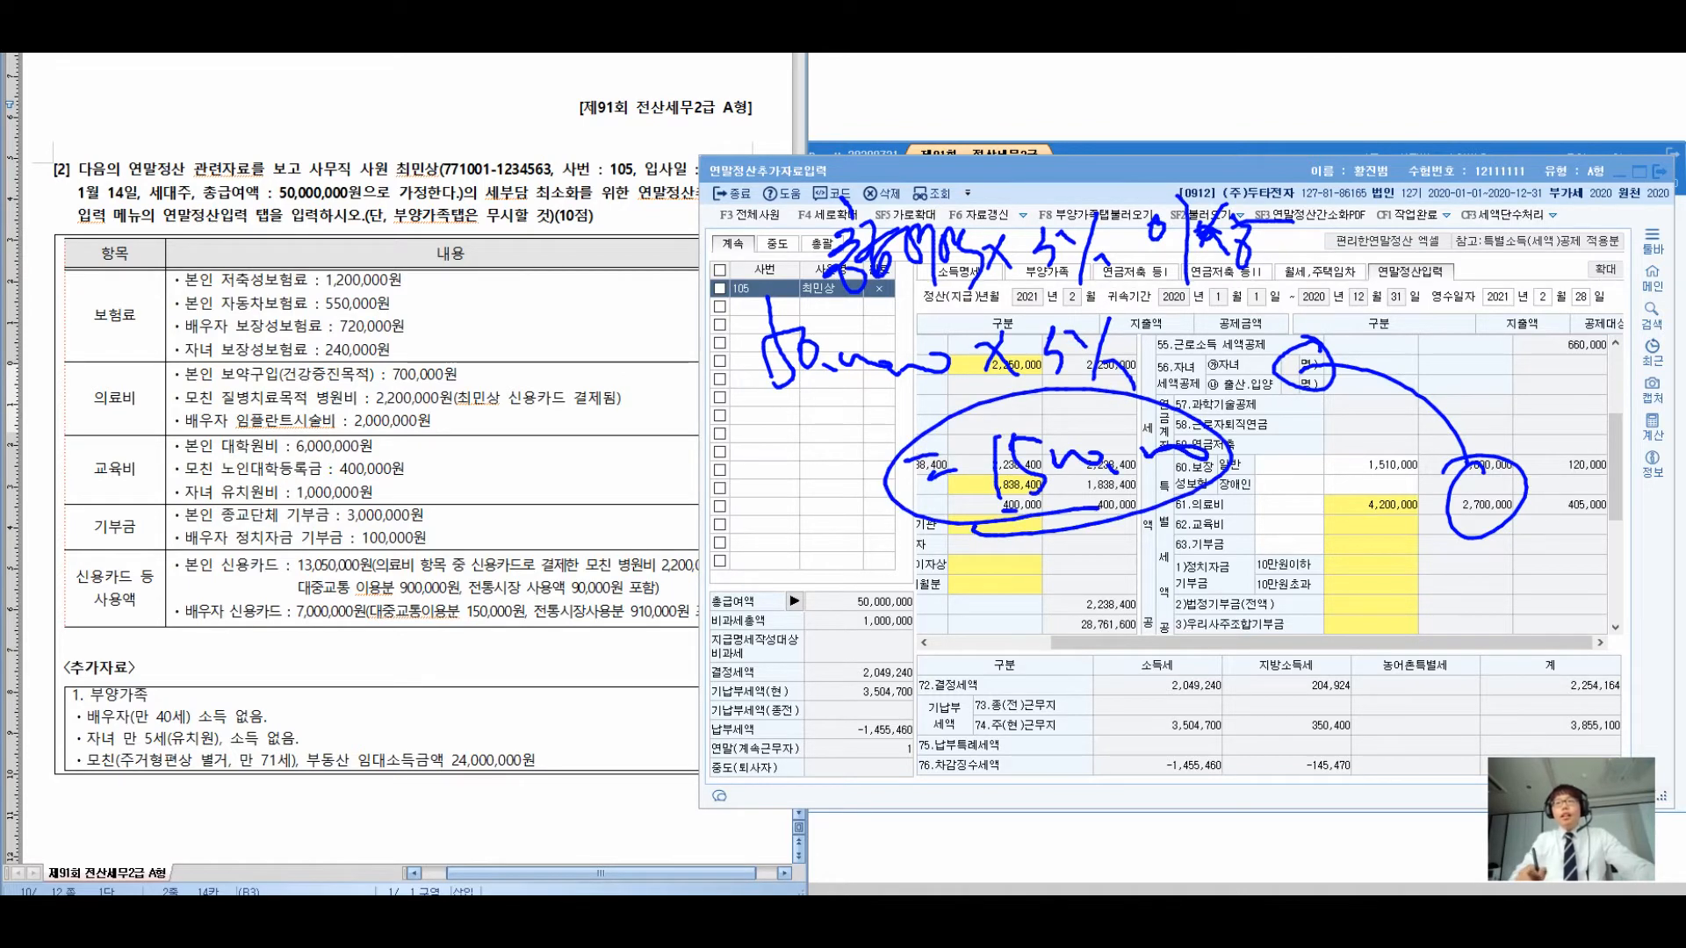
pyautogui.moveTo(780, 562); pyautogui.dragTo(769, 669)
pyautogui.moveTo(795, 604)
pyautogui.mouseDown()
pyautogui.moveTo(793, 625)
pyautogui.moveTo(1049, 604)
pyautogui.mouseUp()
pyautogui.moveTo(1064, 569)
pyautogui.mouseDown()
pyautogui.moveTo(1066, 624)
pyautogui.moveTo(1290, 583)
pyautogui.mouseUp()
pyautogui.moveTo(913, 709)
pyautogui.mouseDown()
pyautogui.moveTo(975, 695)
pyautogui.moveTo(977, 722)
pyautogui.mouseUp()
pyautogui.moveTo(1001, 698); pyautogui.dragTo(1057, 723)
pyautogui.moveTo(1066, 686)
pyautogui.mouseDown()
pyautogui.moveTo(1097, 745)
pyautogui.moveTo(1238, 671)
pyautogui.moveTo(1229, 633)
pyautogui.mouseUp()
pyautogui.moveTo(1348, 690)
pyautogui.mouseDown()
pyautogui.moveTo(1477, 548)
pyautogui.moveTo(1466, 562)
pyautogui.mouseUp()
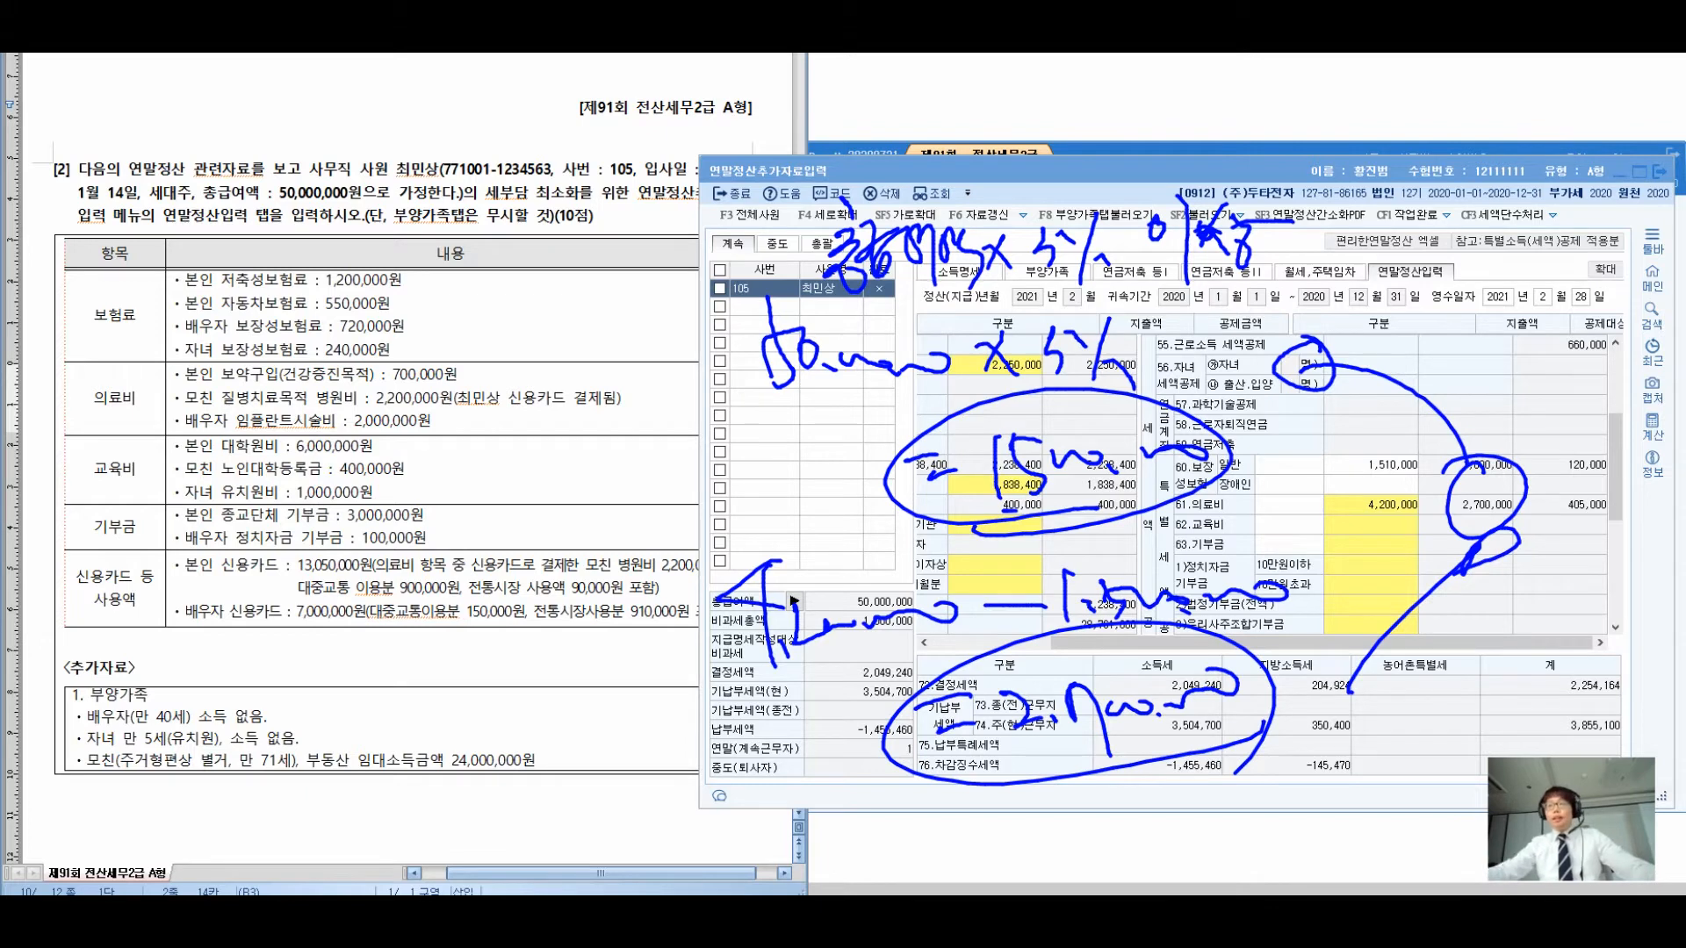
pyautogui.moveTo(1558, 507); pyautogui.dragTo(1614, 505)
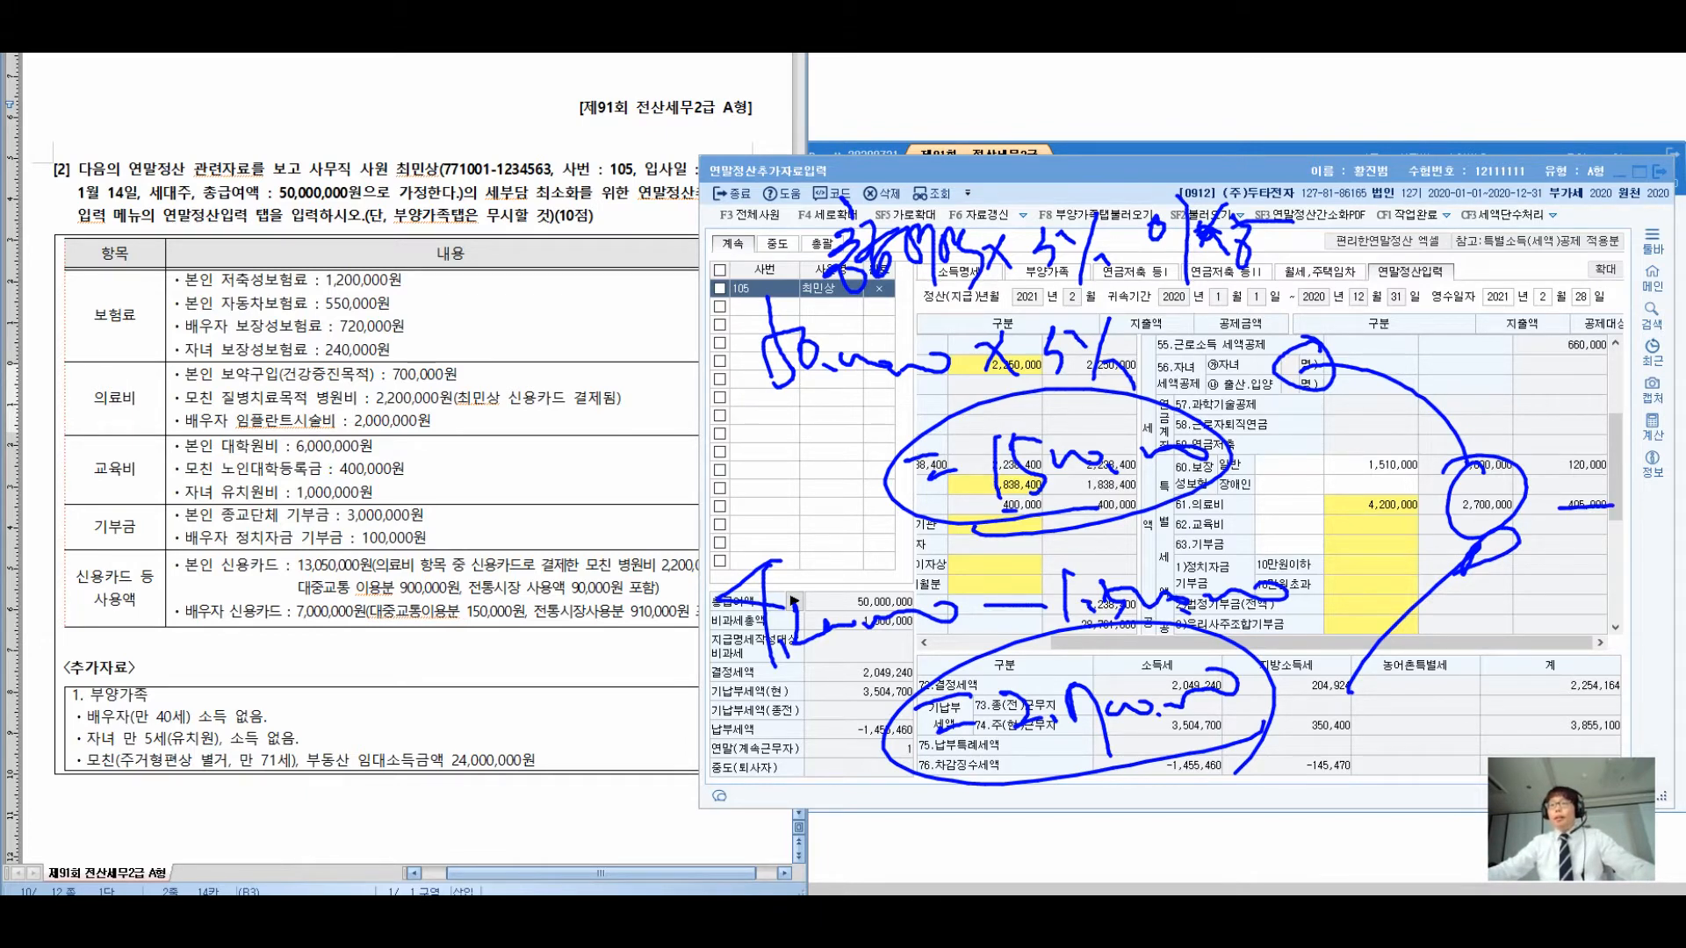
pyautogui.press('Escape')
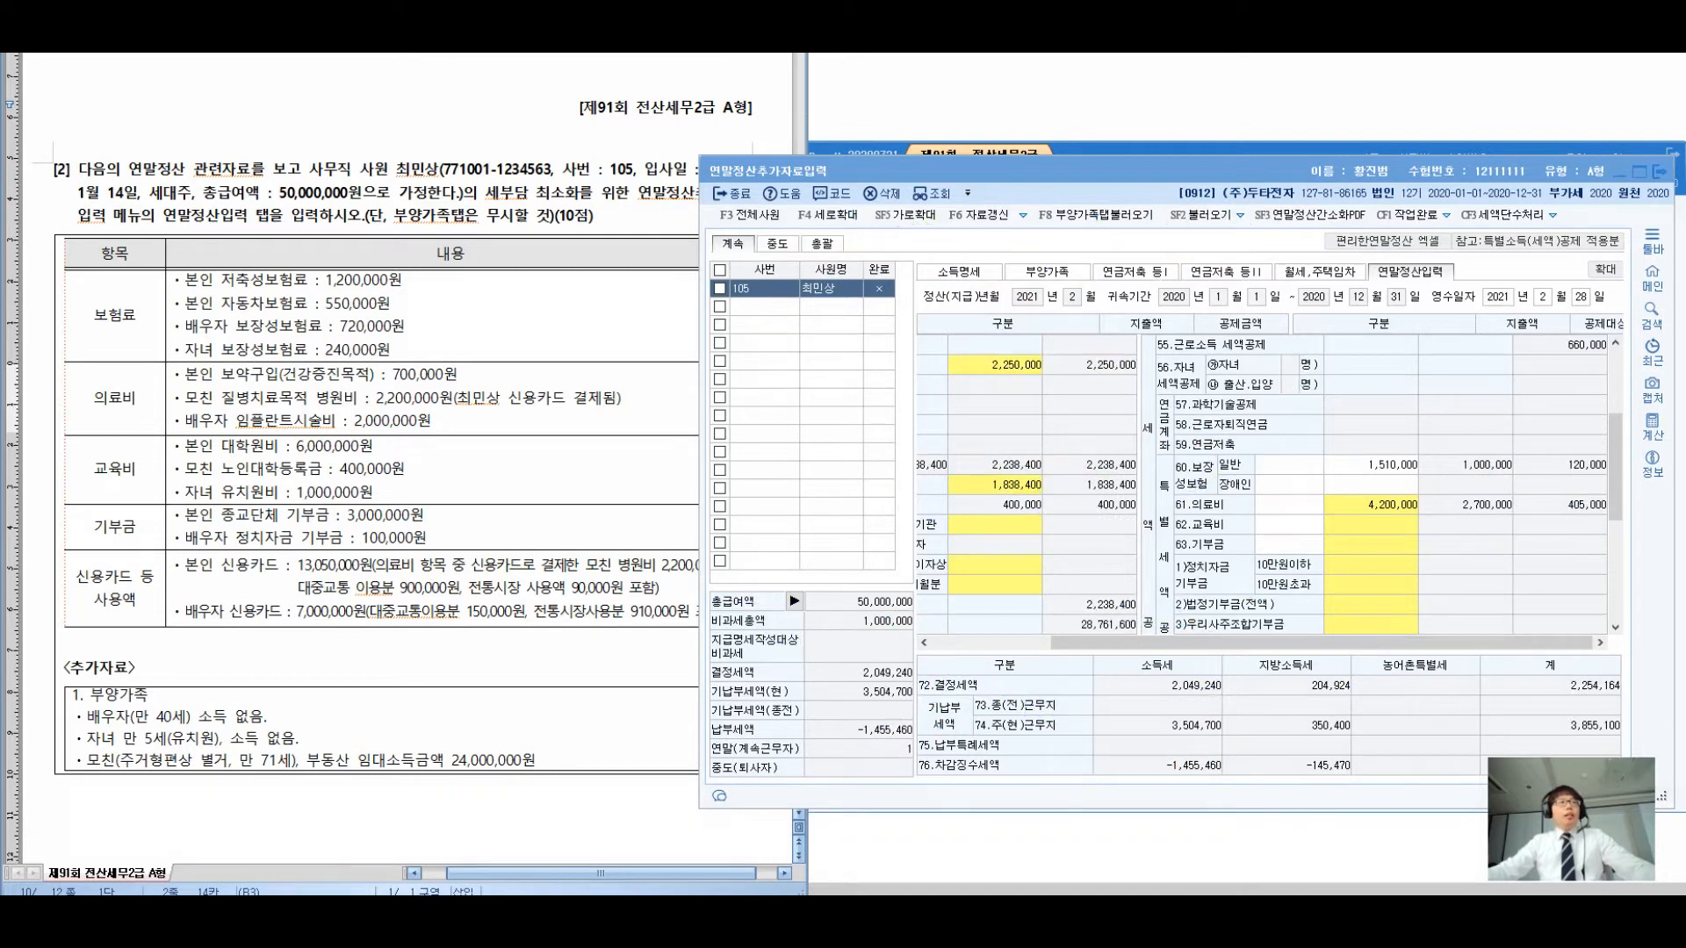
# Examine the 교육비 items in the exam question, highlighting the employee's graduate school and the mother's senior college lines
pyautogui.click(214, 446)
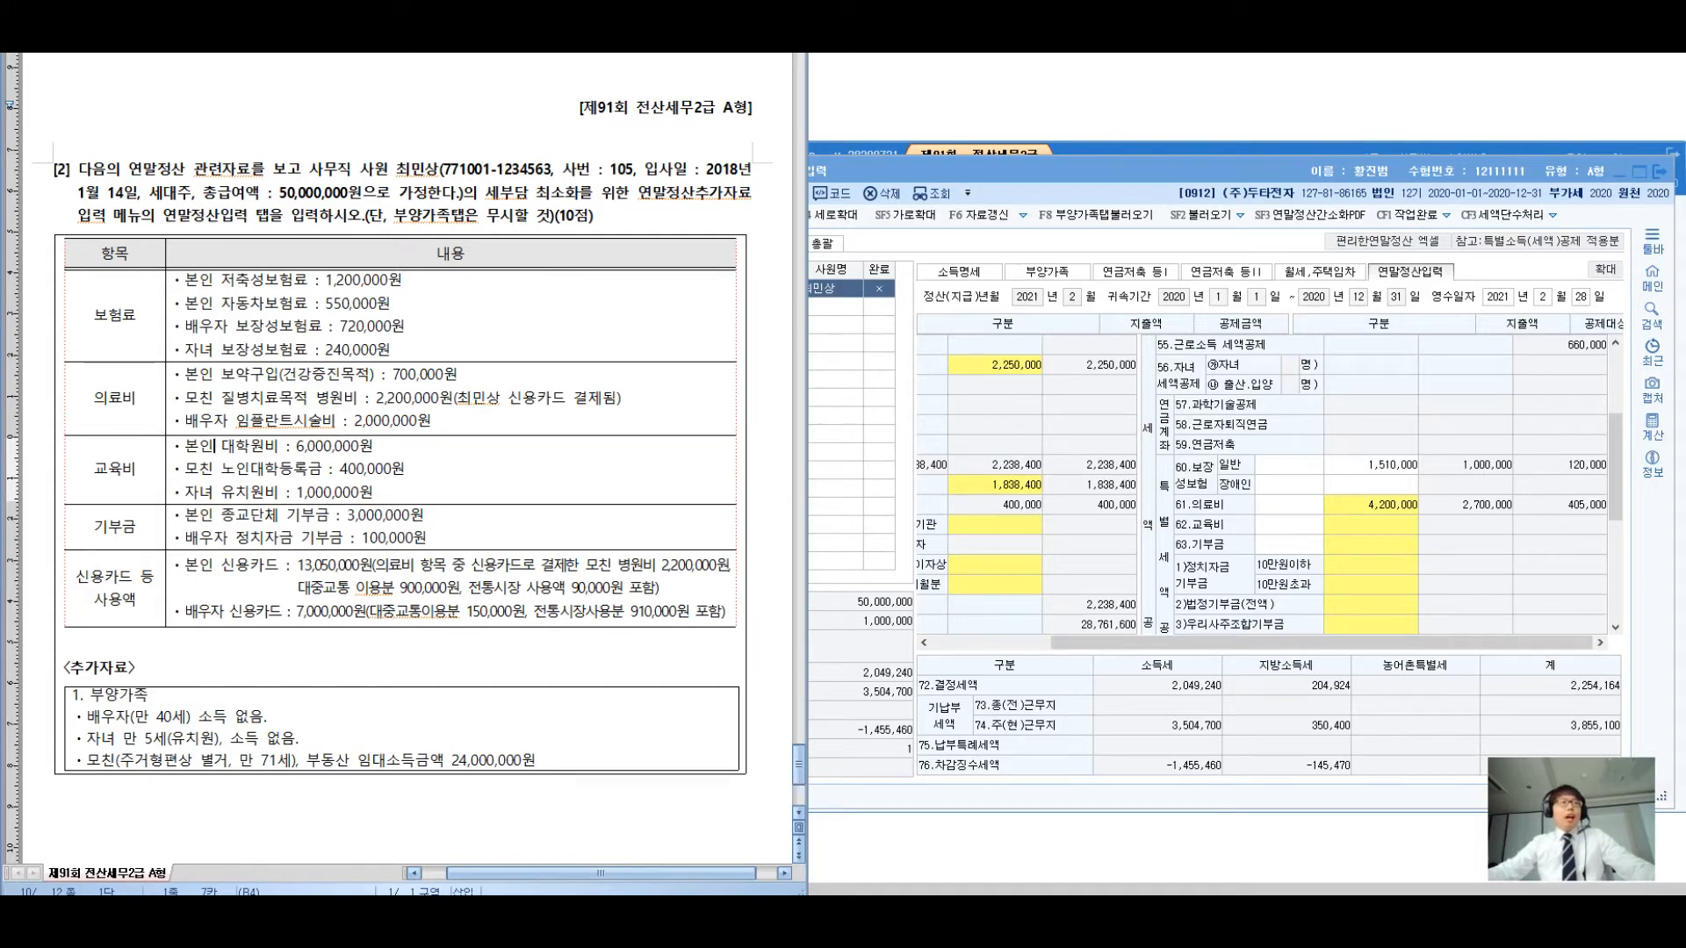
pyautogui.tripleClick(214, 446)
pyautogui.hotkey('shift', 'Down')
pyautogui.hotkey('shift', 'Down')
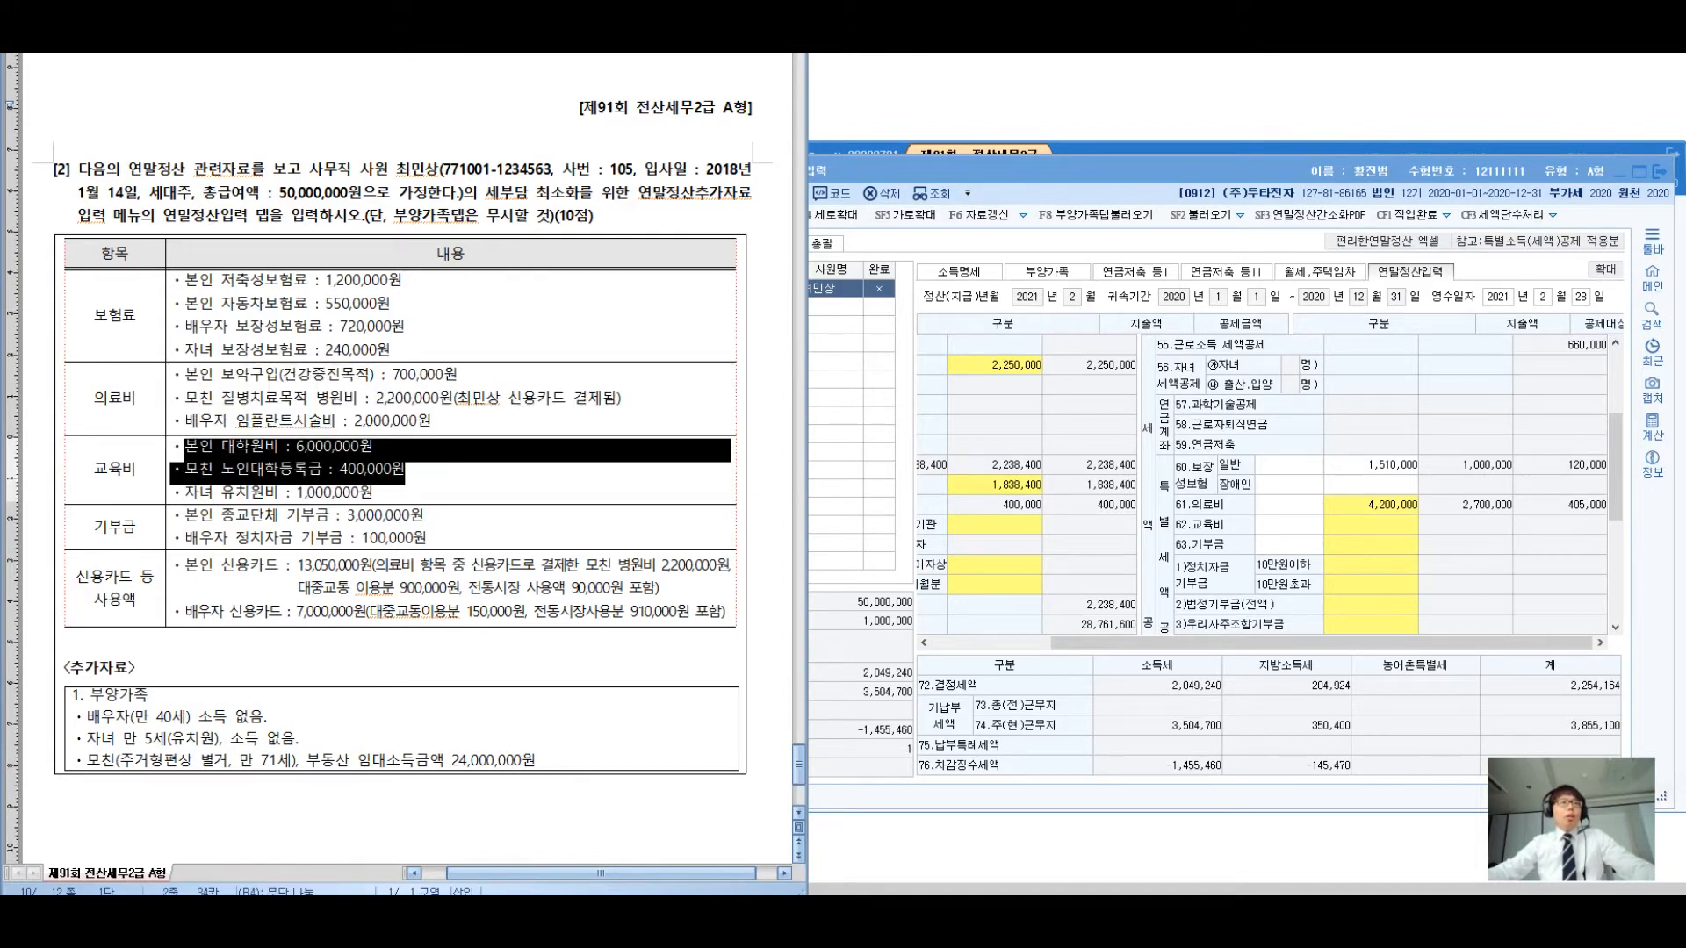
pyautogui.click(382, 492)
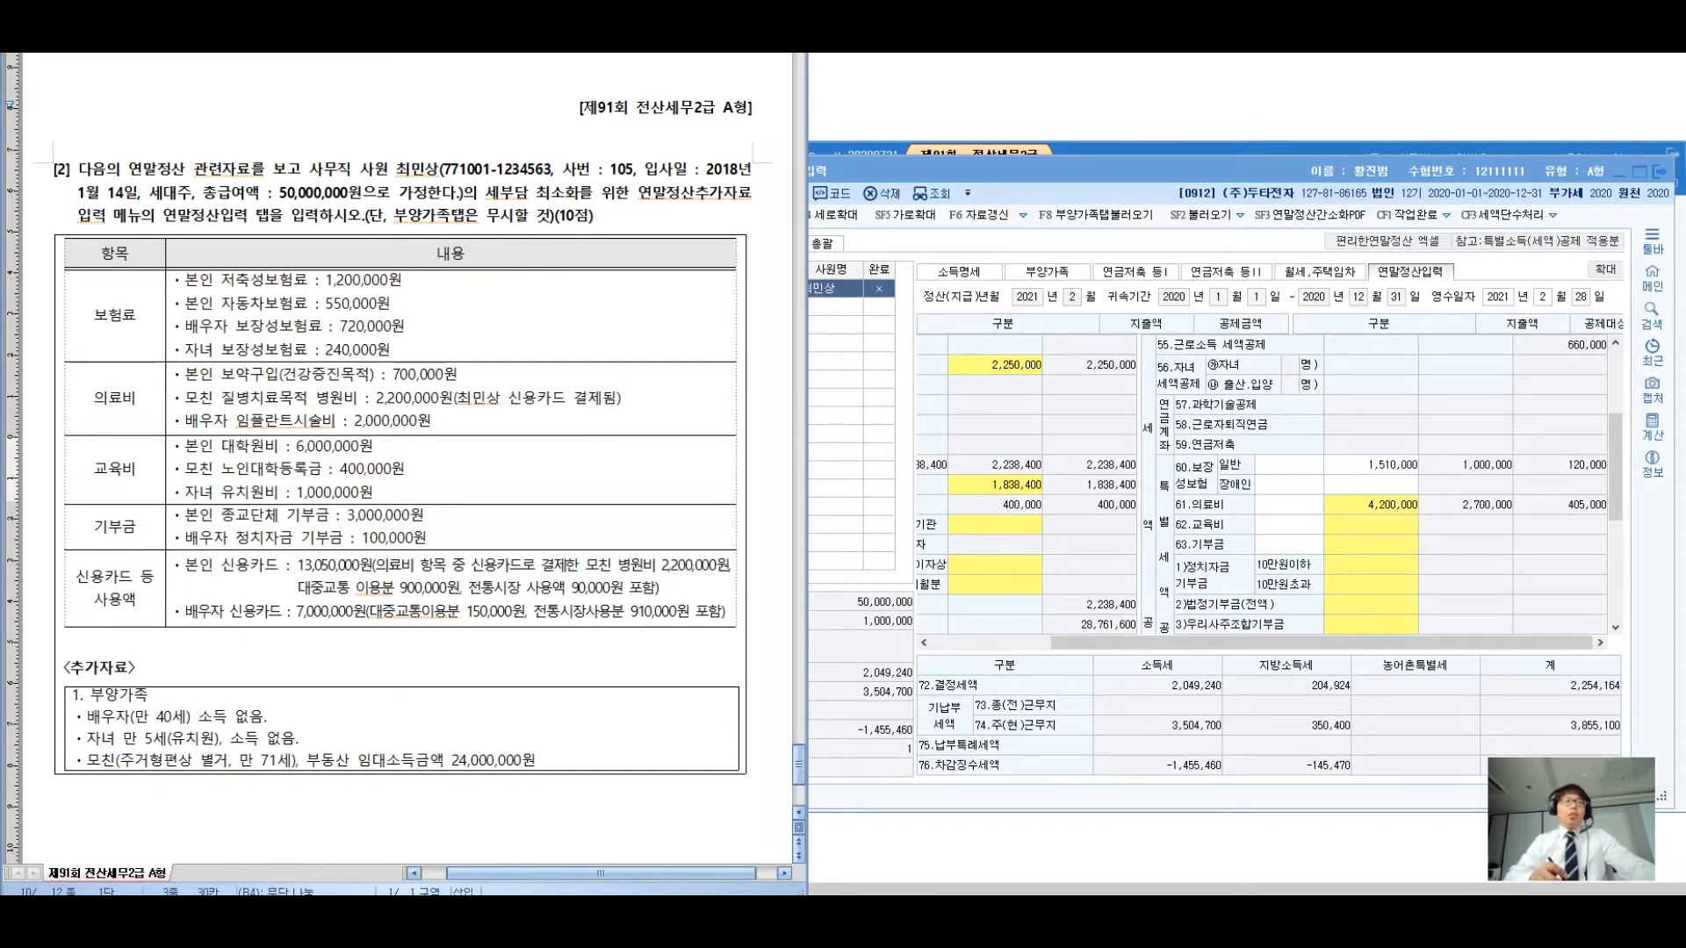
# Annotate the 교육비 items with handwritten notes, crossing out the mother's senior college tuition and noting the age and income conditions
pyautogui.moveTo(199, 457)
pyautogui.mouseDown()
pyautogui.moveTo(234, 476)
pyautogui.moveTo(363, 457)
pyautogui.moveTo(373, 335)
pyautogui.mouseUp()
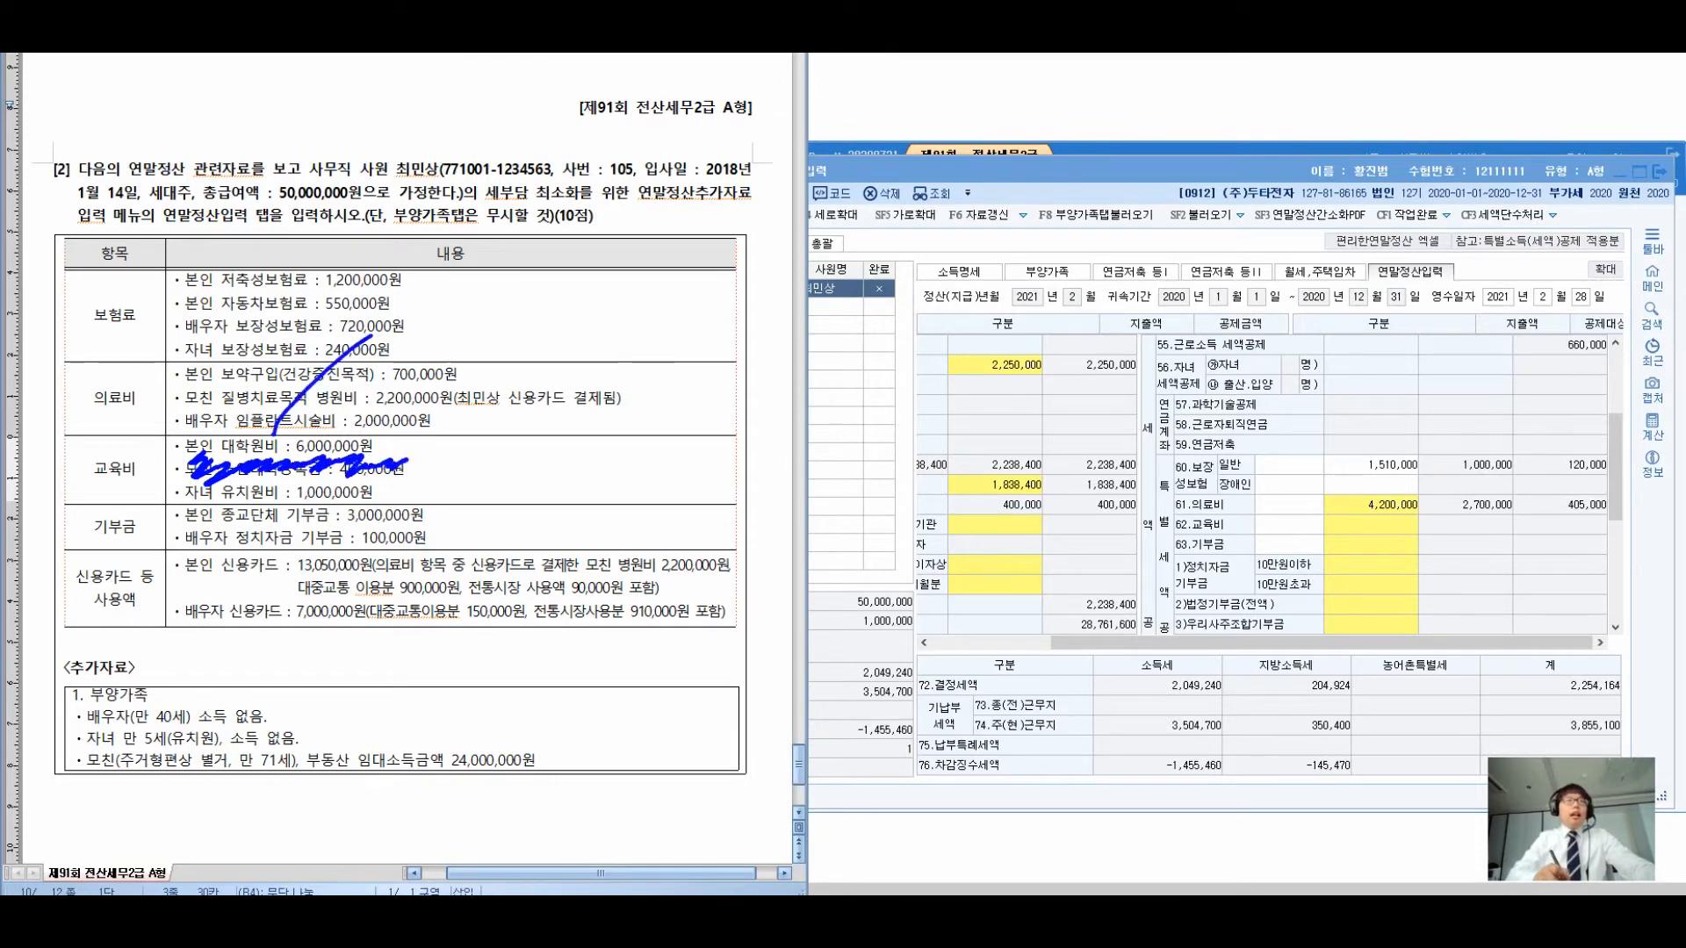
pyautogui.moveTo(420, 151)
pyautogui.mouseDown()
pyautogui.moveTo(388, 226)
pyautogui.moveTo(472, 189)
pyautogui.moveTo(497, 225)
pyautogui.mouseUp()
pyautogui.moveTo(494, 145); pyautogui.dragTo(555, 237)
pyautogui.moveTo(412, 250)
pyautogui.mouseDown()
pyautogui.moveTo(448, 311)
pyautogui.moveTo(464, 294)
pyautogui.moveTo(479, 351)
pyautogui.mouseUp()
pyautogui.moveTo(509, 274); pyautogui.dragTo(504, 279)
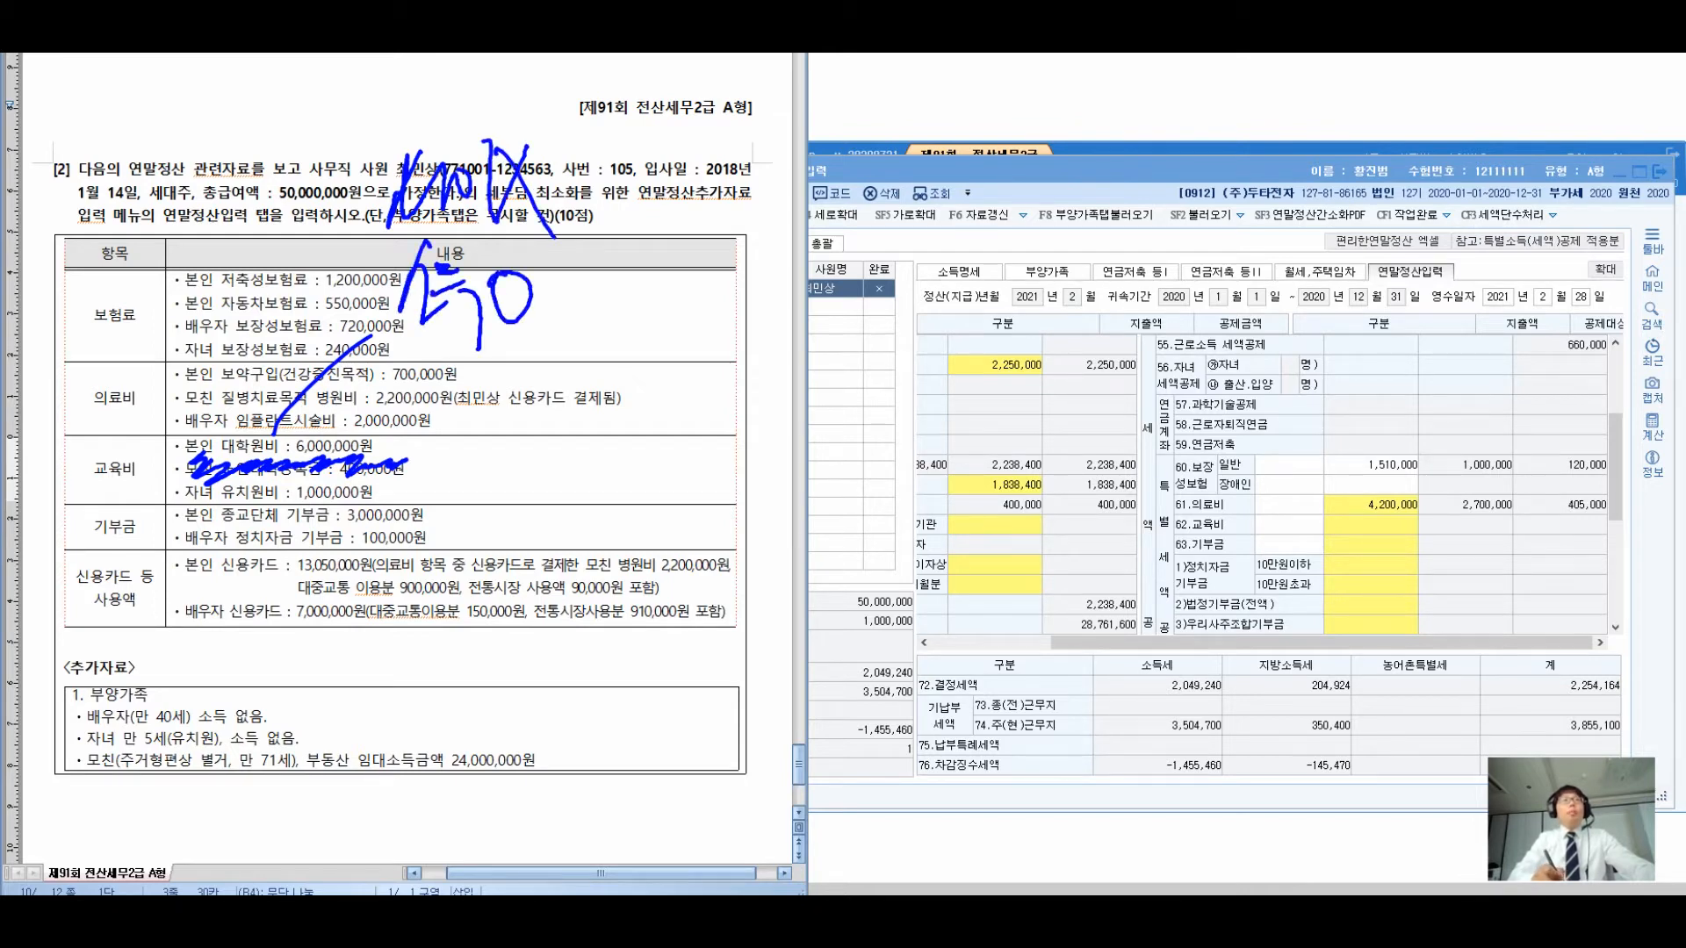
pyautogui.moveTo(546, 171)
pyautogui.mouseDown()
pyautogui.moveTo(592, 191)
pyautogui.moveTo(567, 290)
pyautogui.mouseUp()
pyautogui.moveTo(663, 162); pyautogui.dragTo(713, 248)
pyautogui.moveTo(724, 174); pyautogui.dragTo(738, 246)
pyautogui.moveTo(742, 211); pyautogui.dragTo(825, 219)
pyautogui.moveTo(830, 180); pyautogui.dragTo(869, 250)
pyautogui.moveTo(877, 167)
pyautogui.mouseDown()
pyautogui.moveTo(913, 241)
pyautogui.moveTo(948, 237)
pyautogui.mouseUp()
pyautogui.moveTo(953, 180)
pyautogui.mouseDown()
pyautogui.moveTo(979, 241)
pyautogui.moveTo(1001, 230)
pyautogui.mouseUp()
pyautogui.moveTo(1009, 180); pyautogui.dragTo(1012, 263)
pyautogui.moveTo(1064, 192)
pyautogui.mouseDown()
pyautogui.moveTo(1111, 239)
pyautogui.moveTo(1141, 221)
pyautogui.moveTo(1178, 260)
pyautogui.mouseUp()
pyautogui.moveTo(1186, 176); pyautogui.dragTo(1209, 188)
pyautogui.moveTo(1189, 198)
pyautogui.mouseDown()
pyautogui.moveTo(1225, 224)
pyautogui.moveTo(1236, 206)
pyautogui.mouseUp()
pyautogui.moveTo(1238, 184); pyautogui.dragTo(1273, 261)
pyautogui.moveTo(807, 279); pyautogui.dragTo(1177, 246)
pyautogui.moveTo(1295, 176)
pyautogui.mouseDown()
pyautogui.moveTo(1304, 250)
pyautogui.moveTo(755, 154)
pyautogui.moveTo(878, 282)
pyautogui.mouseUp()
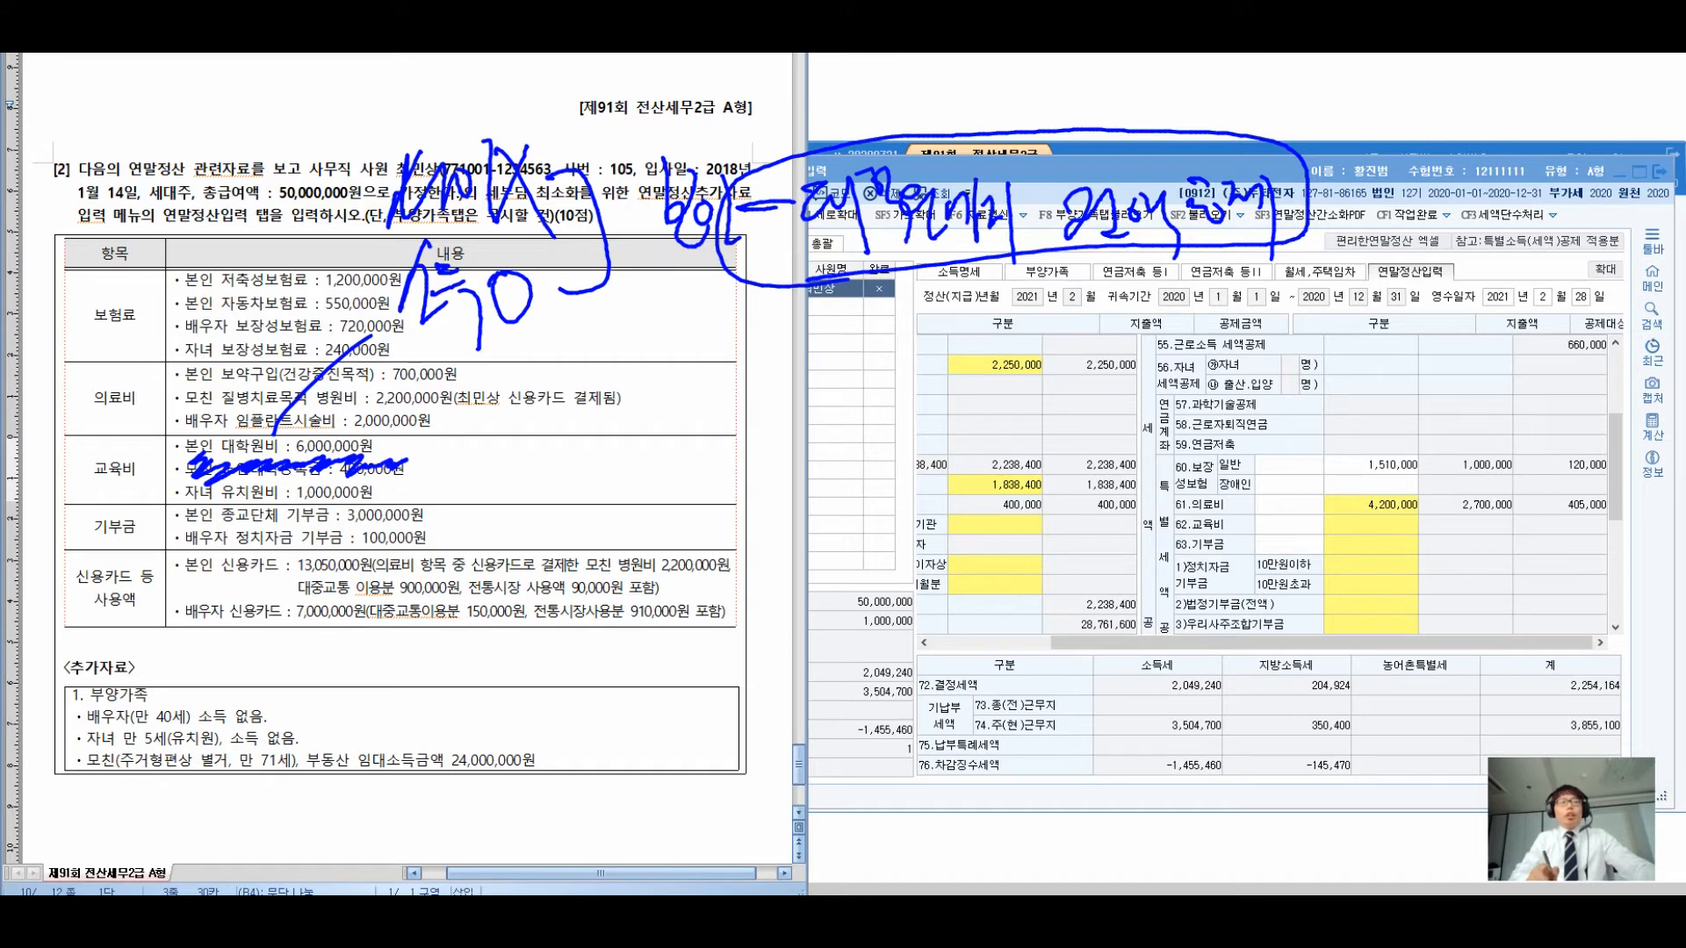
pyautogui.moveTo(628, 336); pyautogui.dragTo(673, 394)
pyautogui.moveTo(683, 309); pyautogui.dragTo(702, 420)
pyautogui.moveTo(703, 360)
pyautogui.mouseDown()
pyautogui.moveTo(746, 386)
pyautogui.moveTo(760, 453)
pyautogui.mouseUp()
pyautogui.moveTo(768, 384); pyautogui.dragTo(781, 400)
pyautogui.moveTo(873, 326)
pyautogui.mouseDown()
pyautogui.moveTo(844, 350)
pyautogui.moveTo(888, 362)
pyautogui.mouseUp()
pyautogui.moveTo(876, 369); pyautogui.dragTo(904, 421)
pyautogui.moveTo(891, 339); pyautogui.dragTo(927, 386)
pyautogui.moveTo(935, 321); pyautogui.dragTo(938, 439)
pyautogui.moveTo(956, 346)
pyautogui.mouseDown()
pyautogui.moveTo(947, 367)
pyautogui.moveTo(1006, 391)
pyautogui.mouseUp()
pyautogui.moveTo(1093, 311); pyautogui.dragTo(1090, 399)
pyautogui.moveTo(1108, 386); pyautogui.dragTo(1341, 360)
pyautogui.moveTo(1064, 478); pyautogui.dragTo(1058, 483)
pyautogui.moveTo(1090, 461)
pyautogui.mouseDown()
pyautogui.moveTo(1101, 548)
pyautogui.moveTo(1190, 516)
pyautogui.mouseUp()
pyautogui.moveTo(1176, 514); pyautogui.dragTo(1207, 581)
pyautogui.moveTo(1053, 469); pyautogui.dragTo(1067, 448)
pyautogui.moveTo(1288, 540); pyautogui.dragTo(1189, 654)
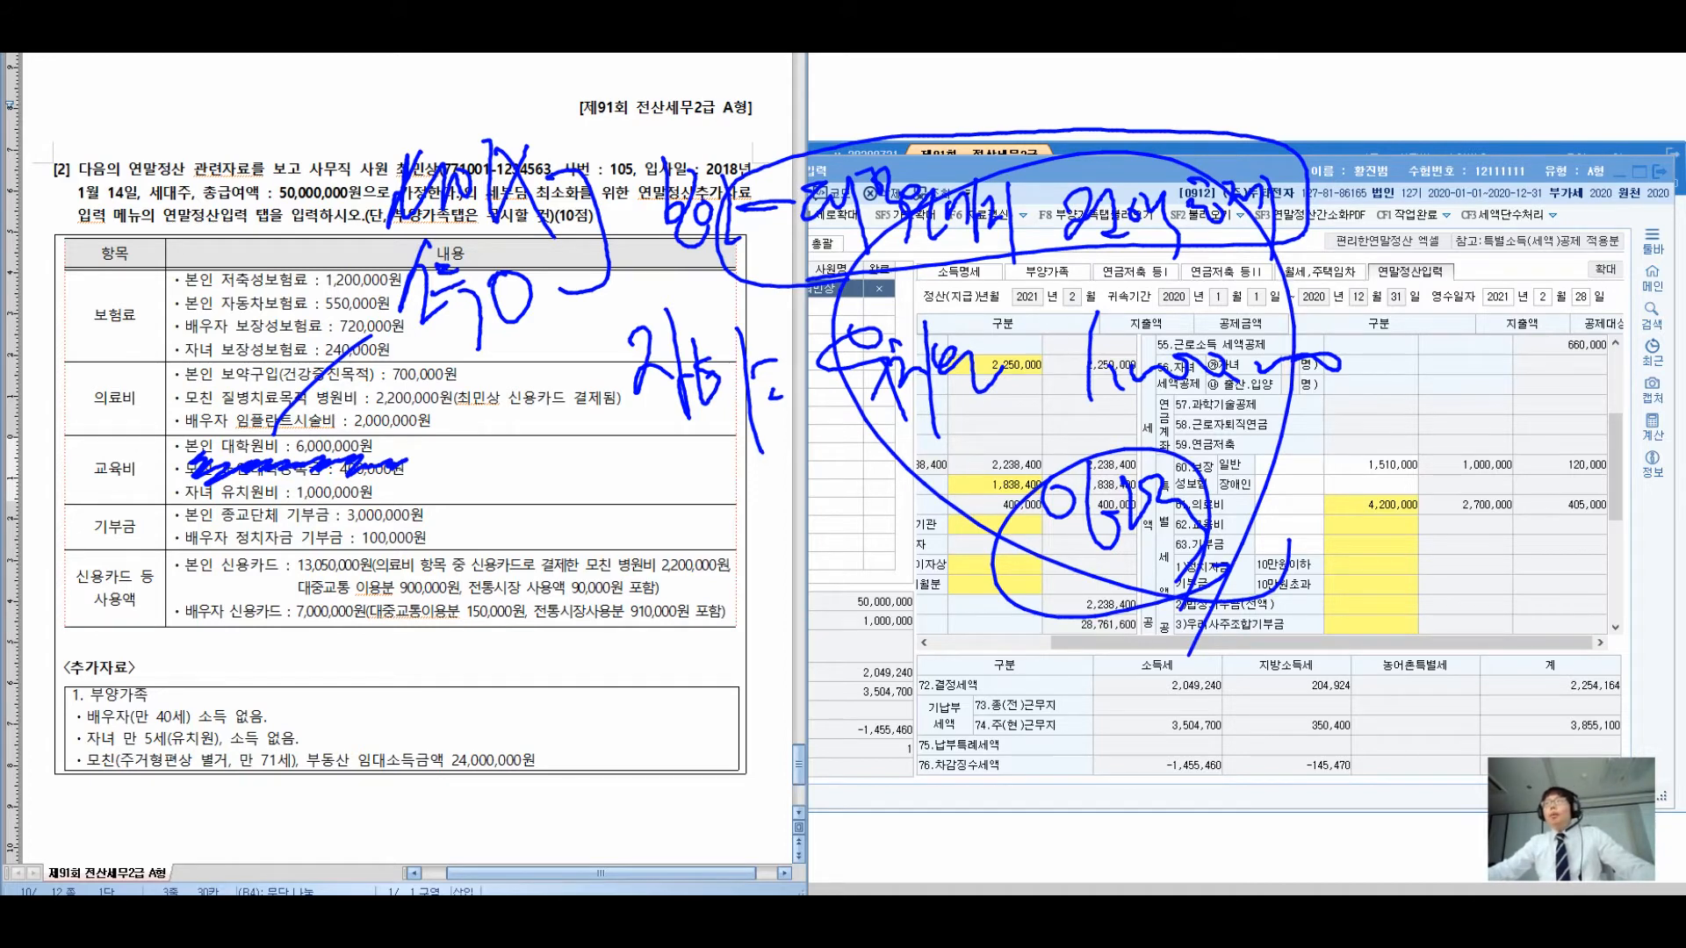
# Clear the ink and enter the 62.교육비 expenditures: 1,000,000 for 취학전아동 and 6,000,000 for 본인(전액)
pyautogui.press('Escape')
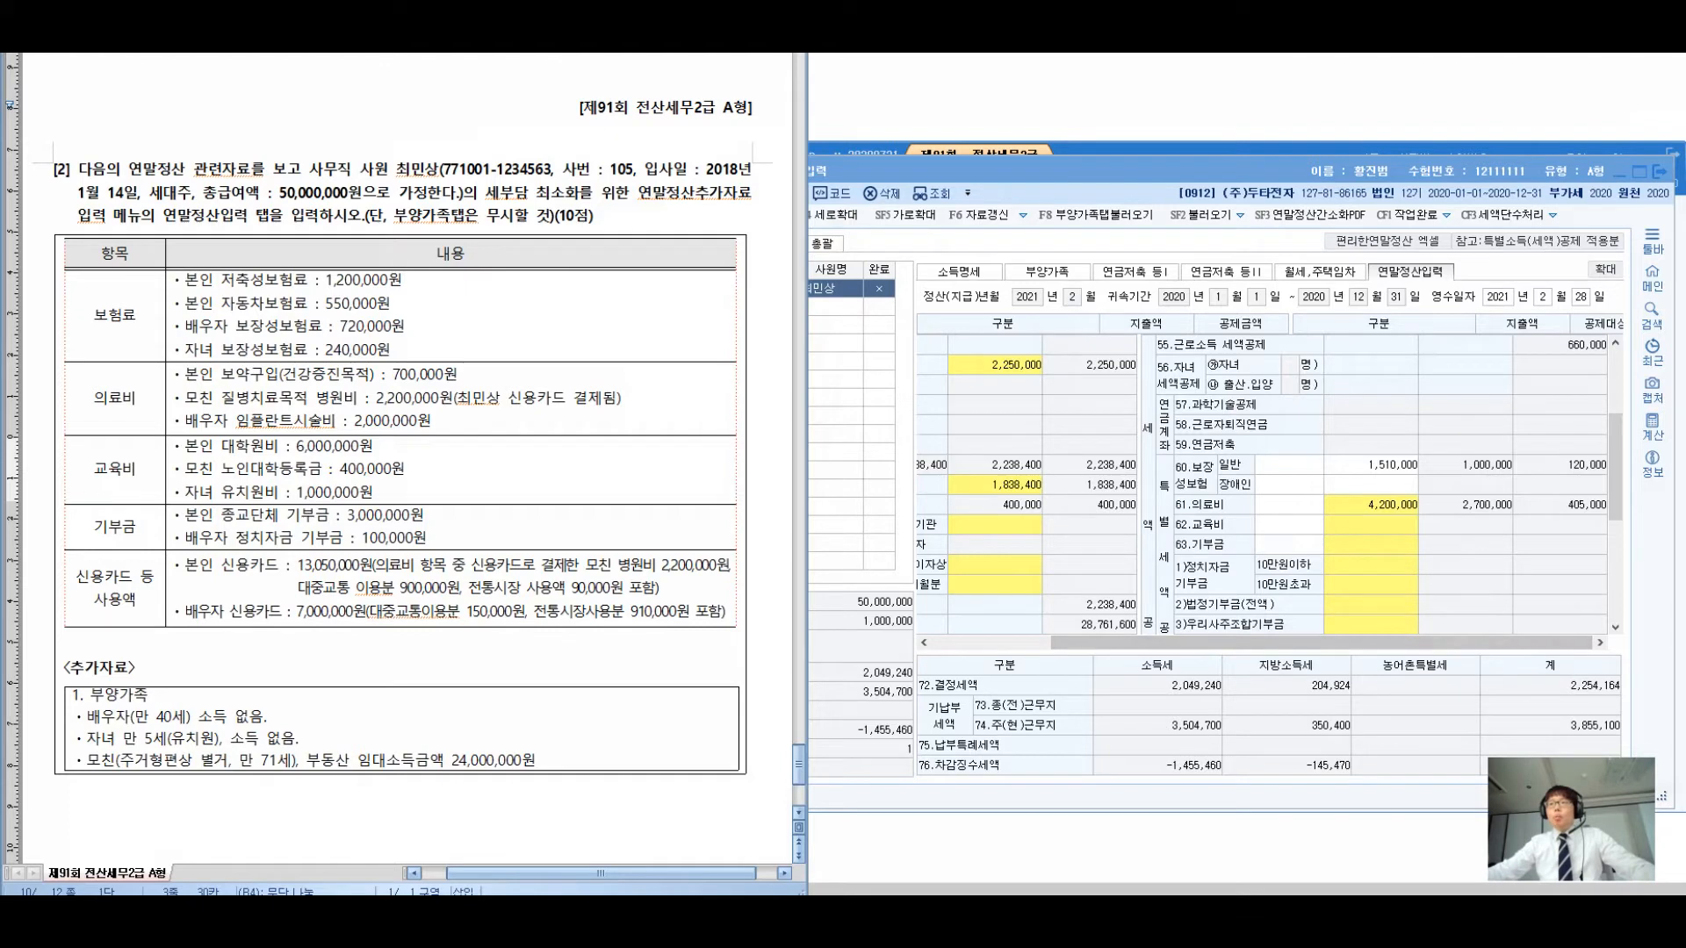
pyautogui.doubleClick(1371, 524)
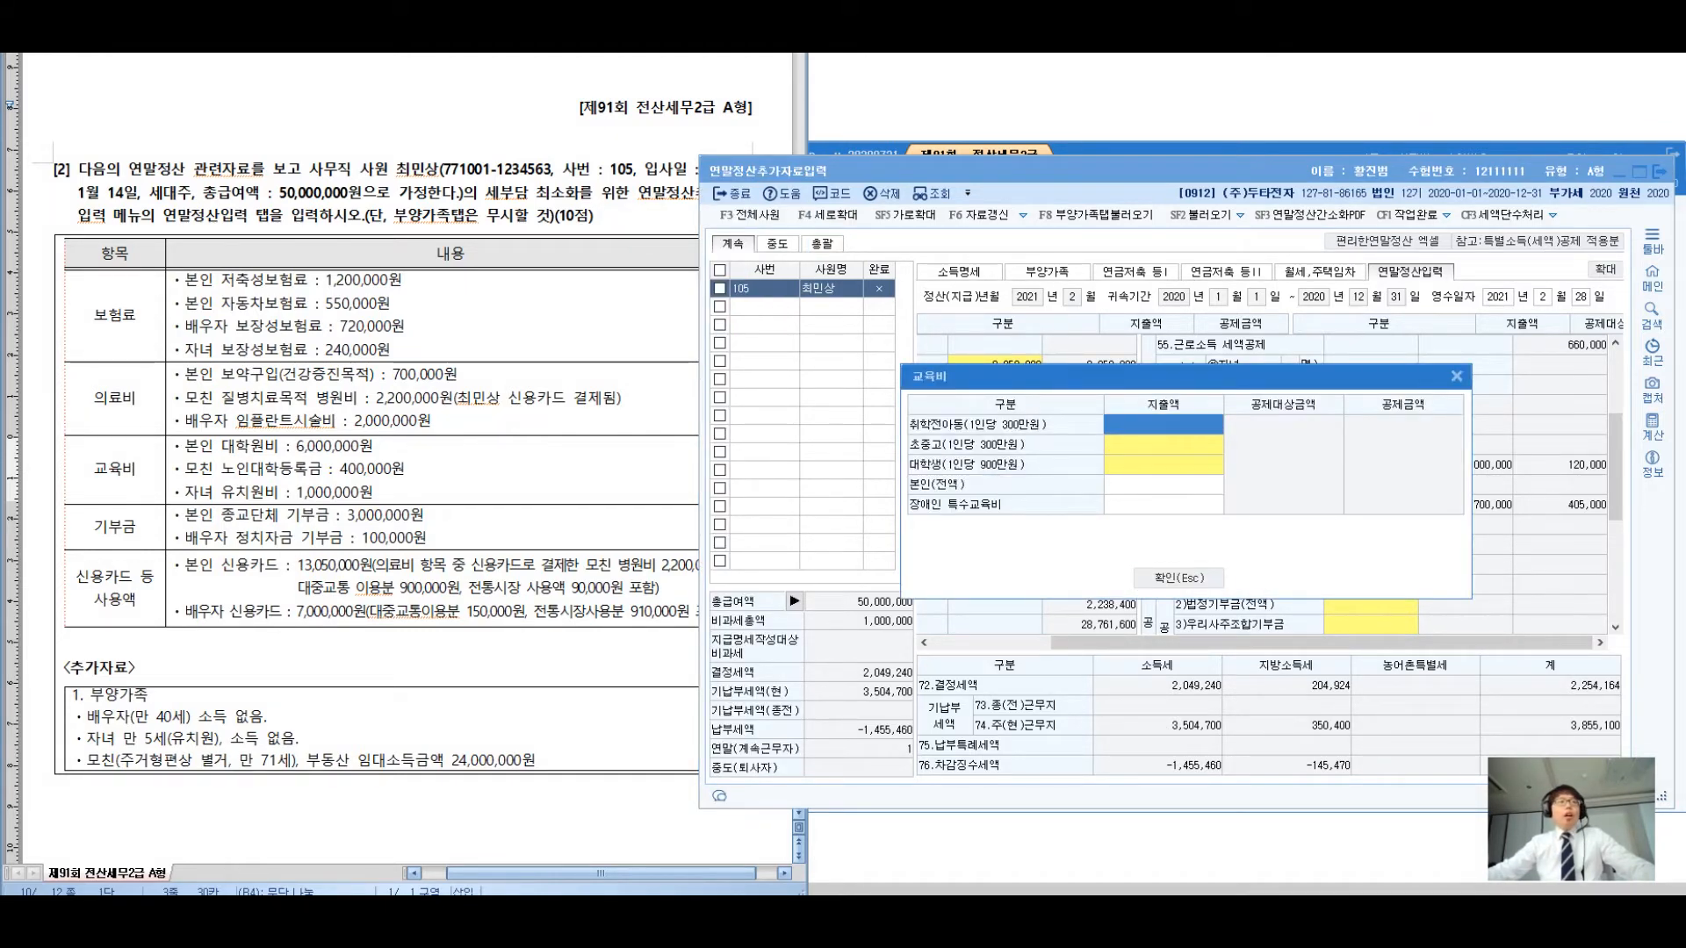
pyautogui.doubleClick(1162, 426)
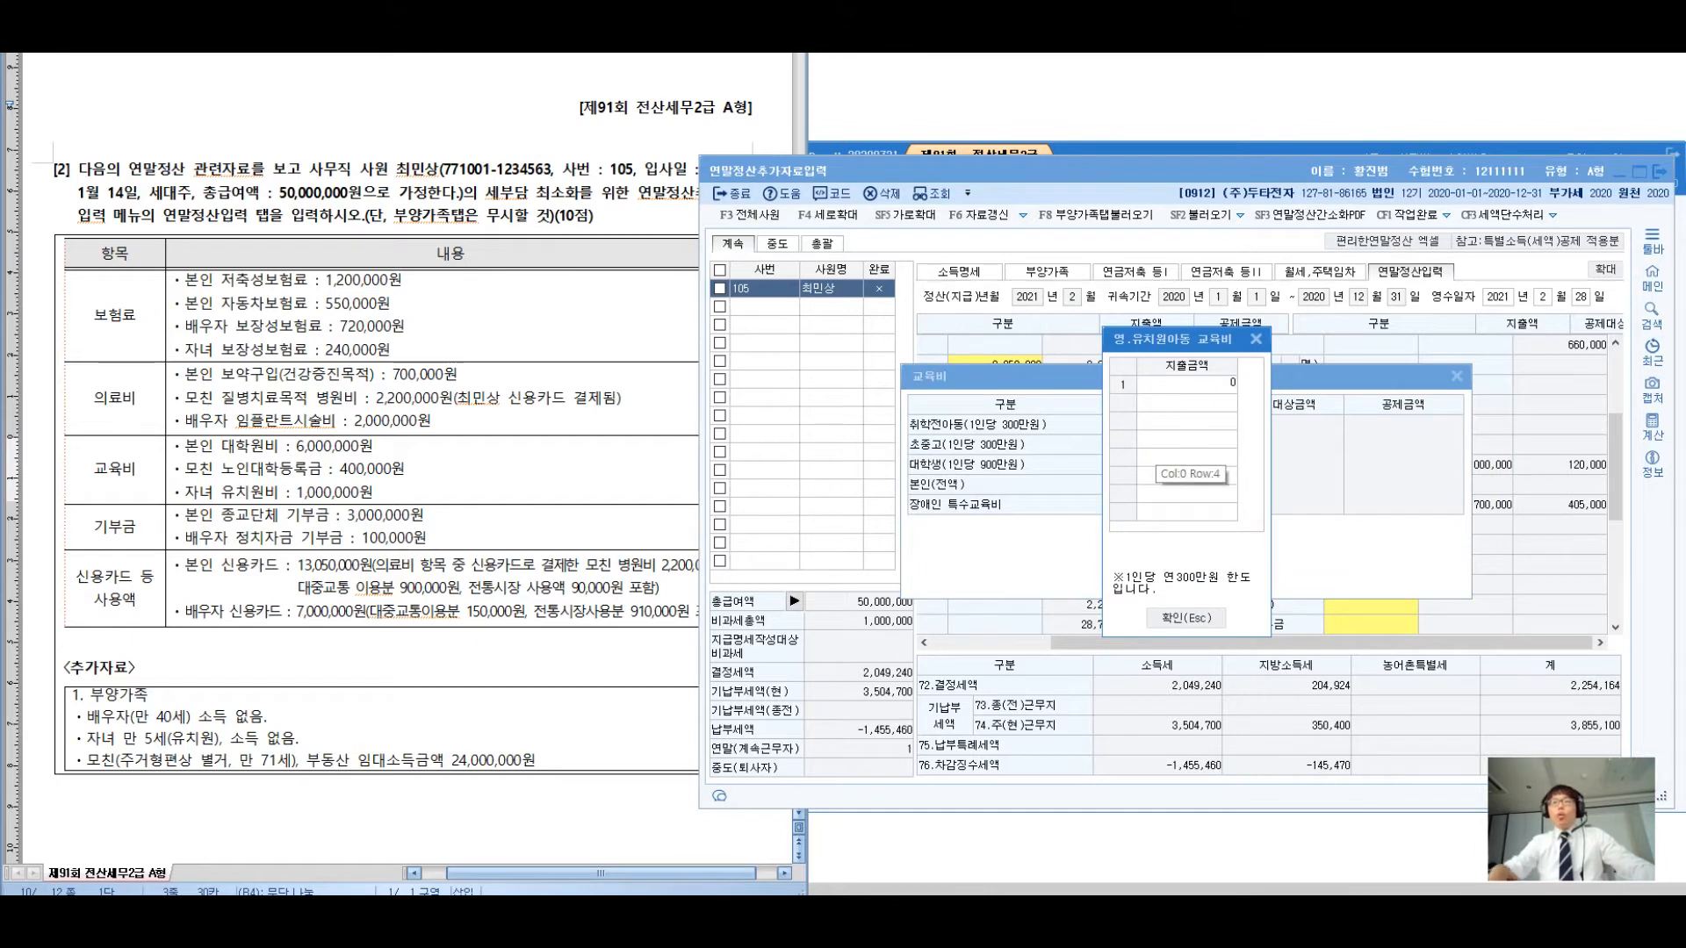
pyautogui.write('1000000')
pyautogui.press('Return')
pyautogui.press('Escape')
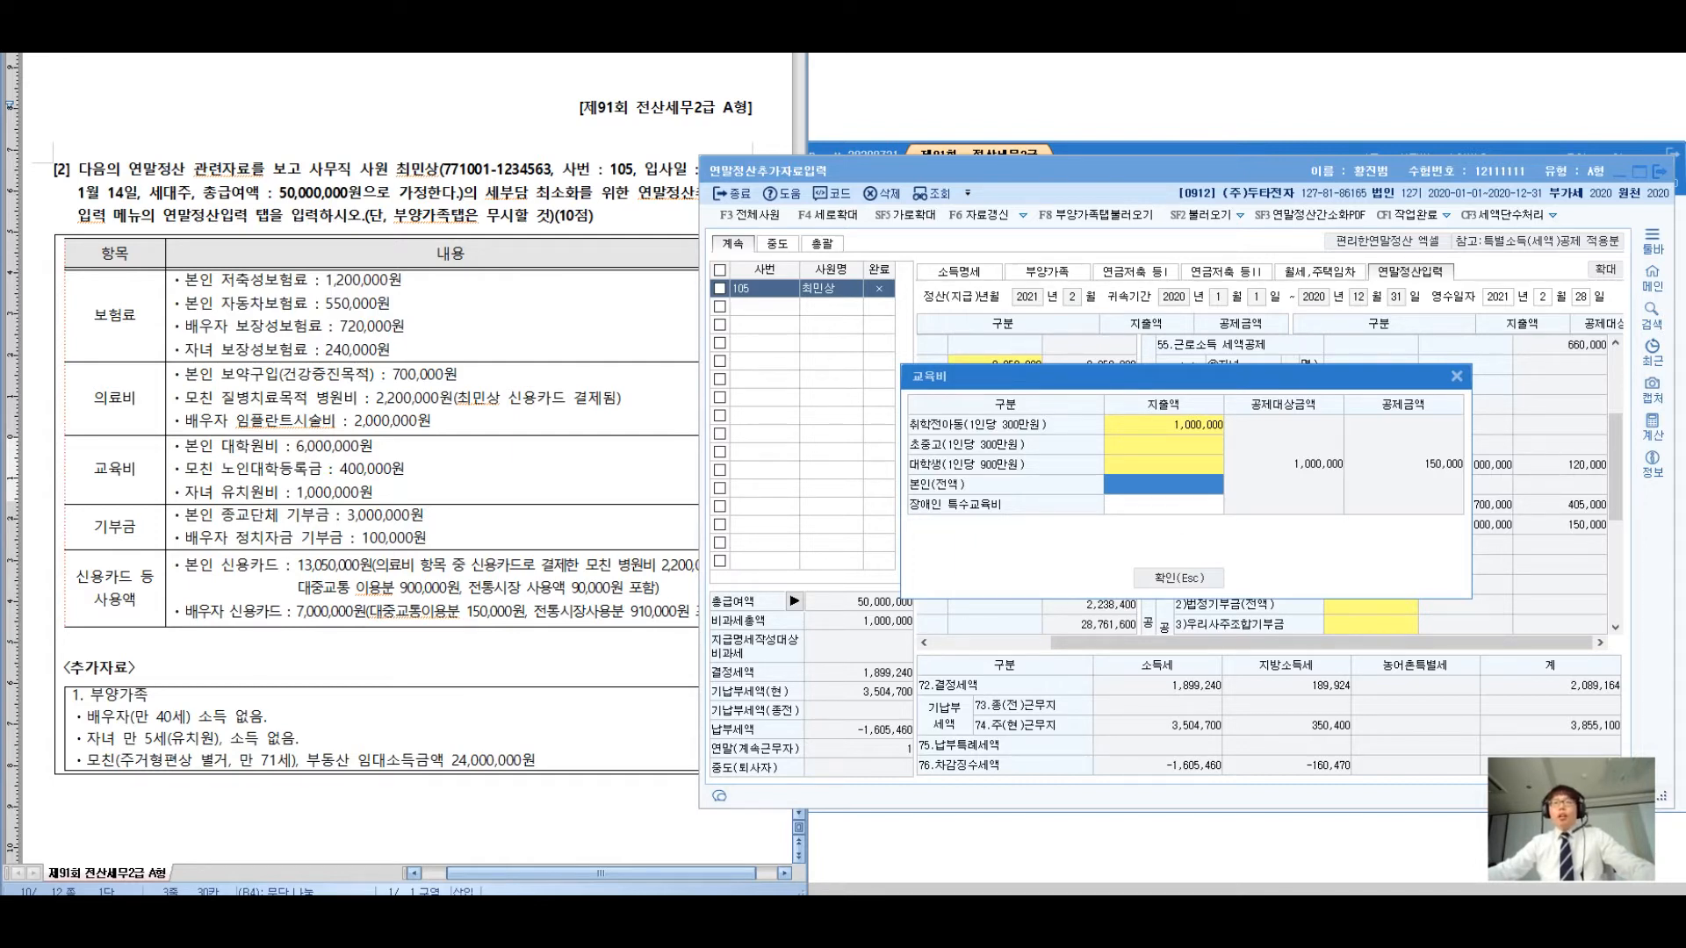
pyautogui.write('6000000')
pyautogui.press('Return')
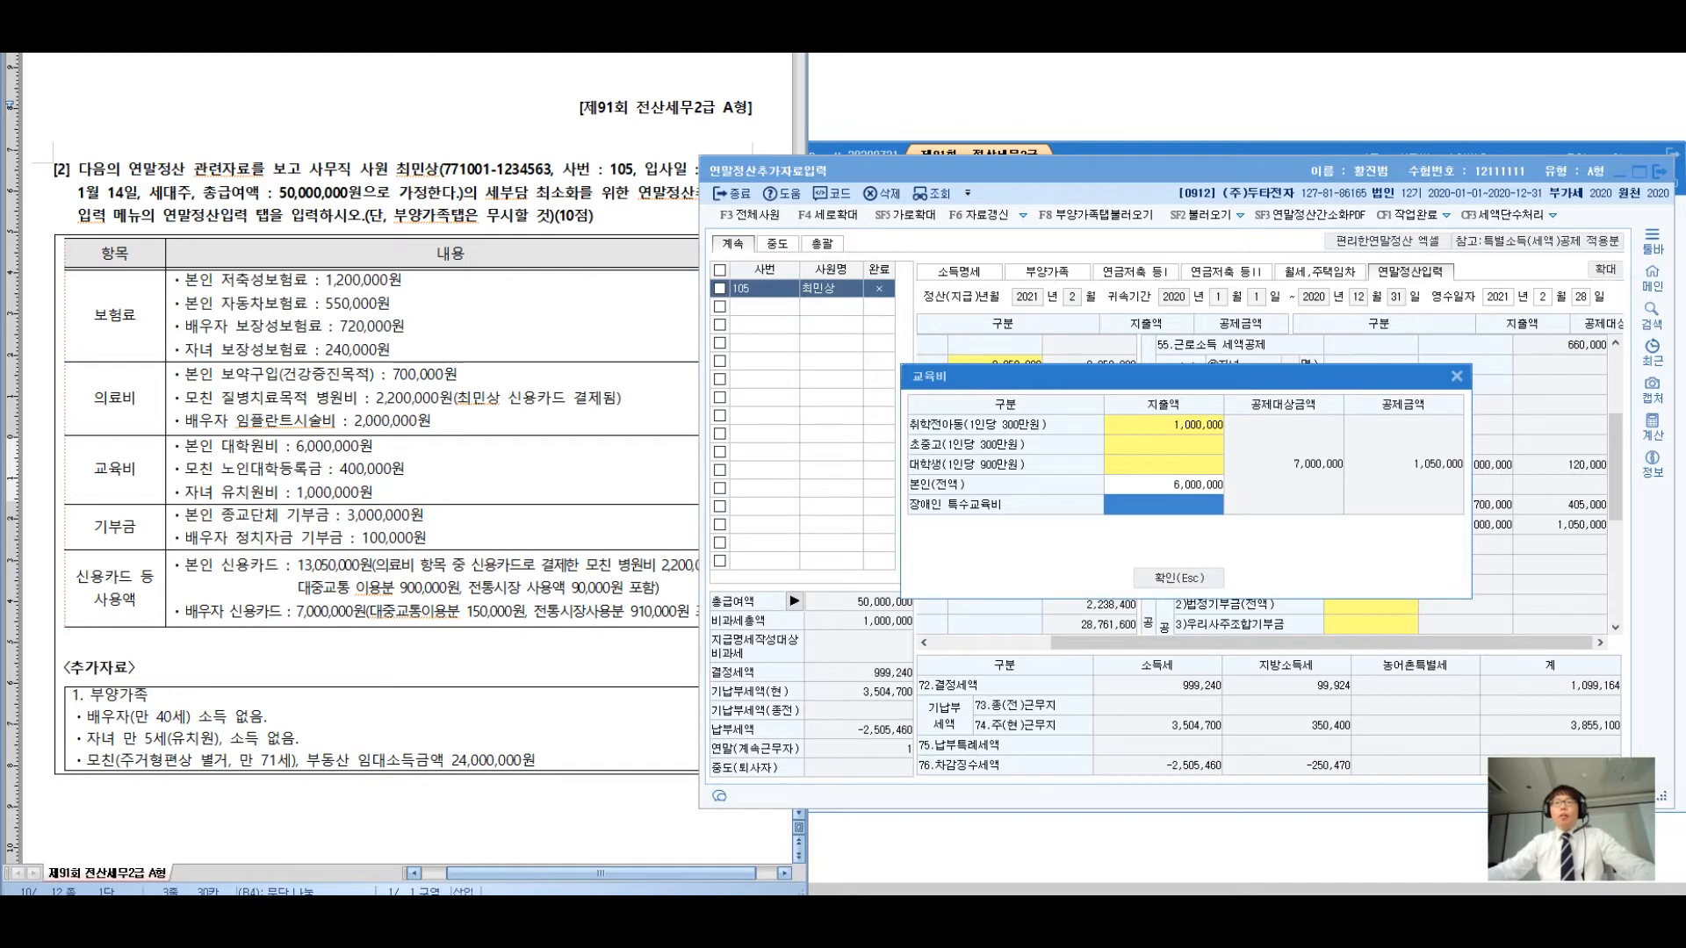
pyautogui.press('Return')
pyautogui.press('Return')
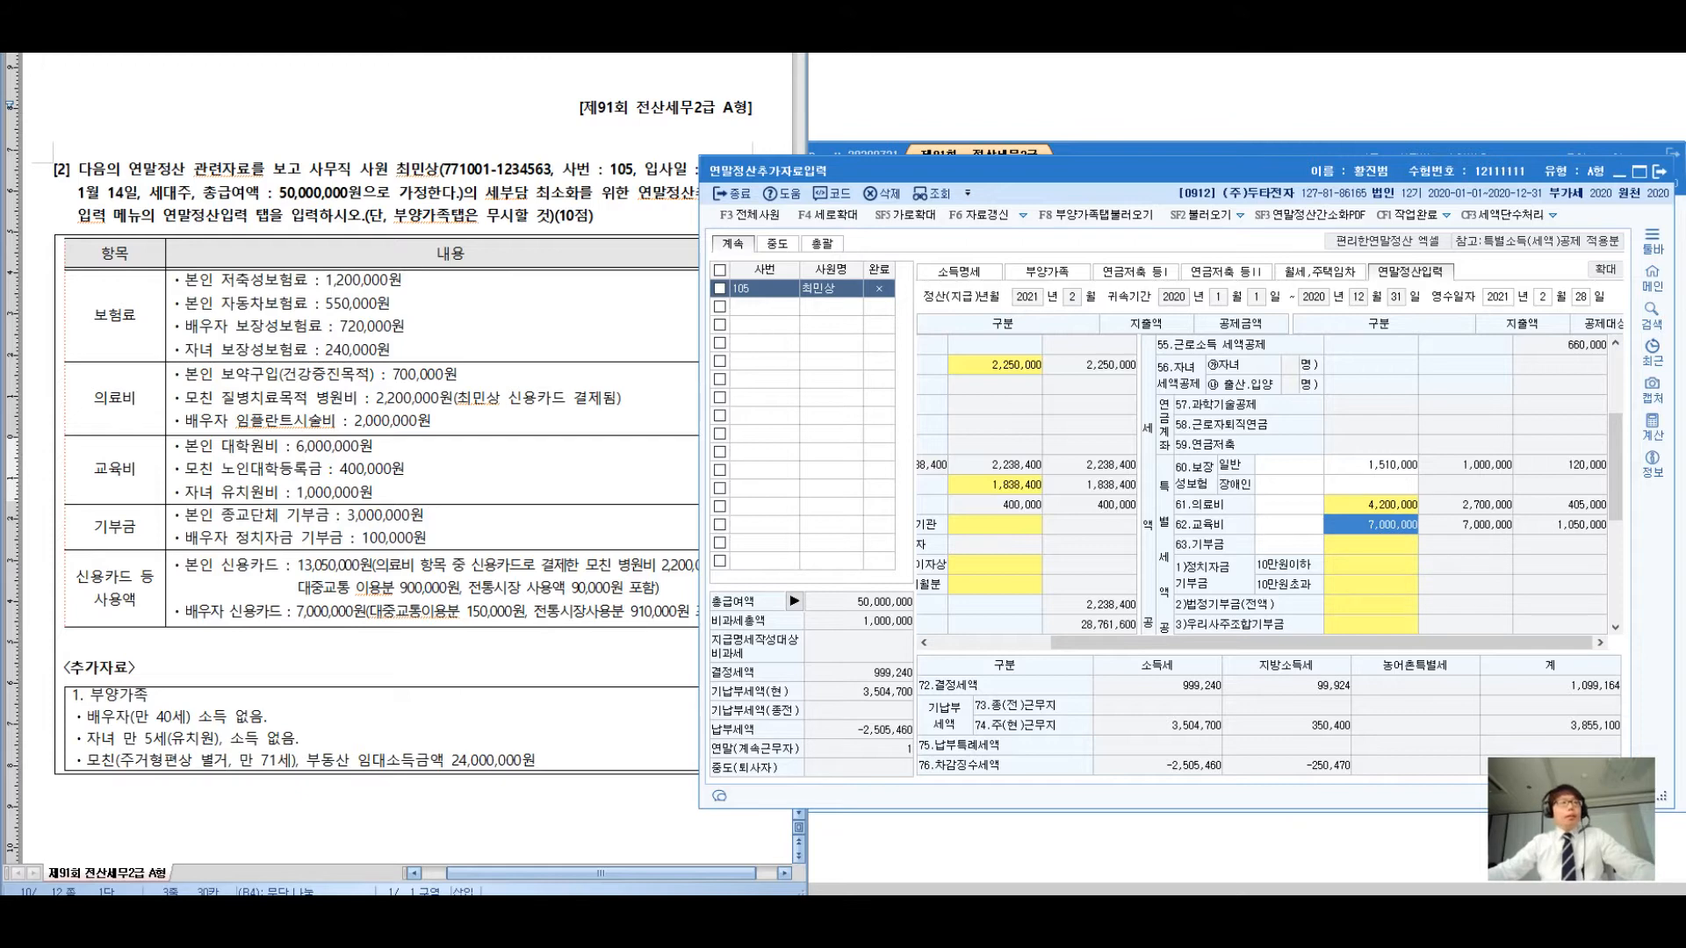
# Circle the 기부금 item in the exam question and handwrite its conditions as 나이X and 소득O
pyautogui.click(184, 515)
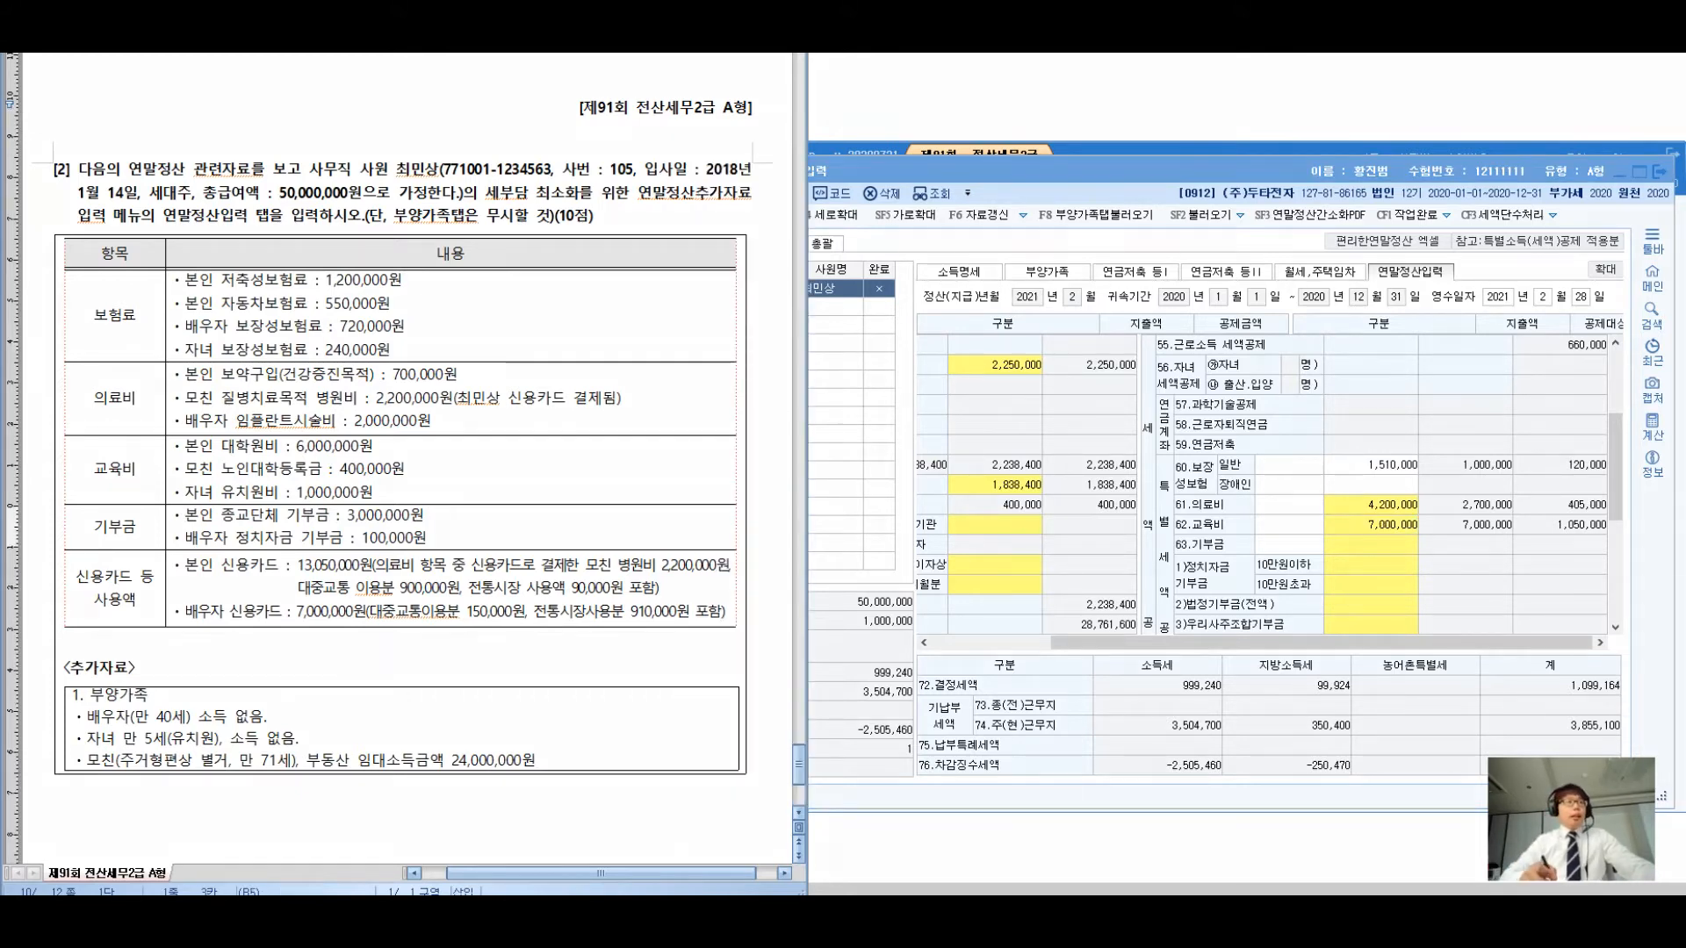
pyautogui.moveTo(107, 494)
pyautogui.mouseDown()
pyautogui.moveTo(144, 508)
pyautogui.moveTo(66, 506)
pyautogui.mouseUp()
pyautogui.moveTo(96, 453); pyautogui.dragTo(252, 270)
pyautogui.moveTo(295, 207); pyautogui.dragTo(353, 236)
pyautogui.moveTo(357, 204); pyautogui.dragTo(376, 299)
pyautogui.moveTo(362, 219); pyautogui.dragTo(449, 272)
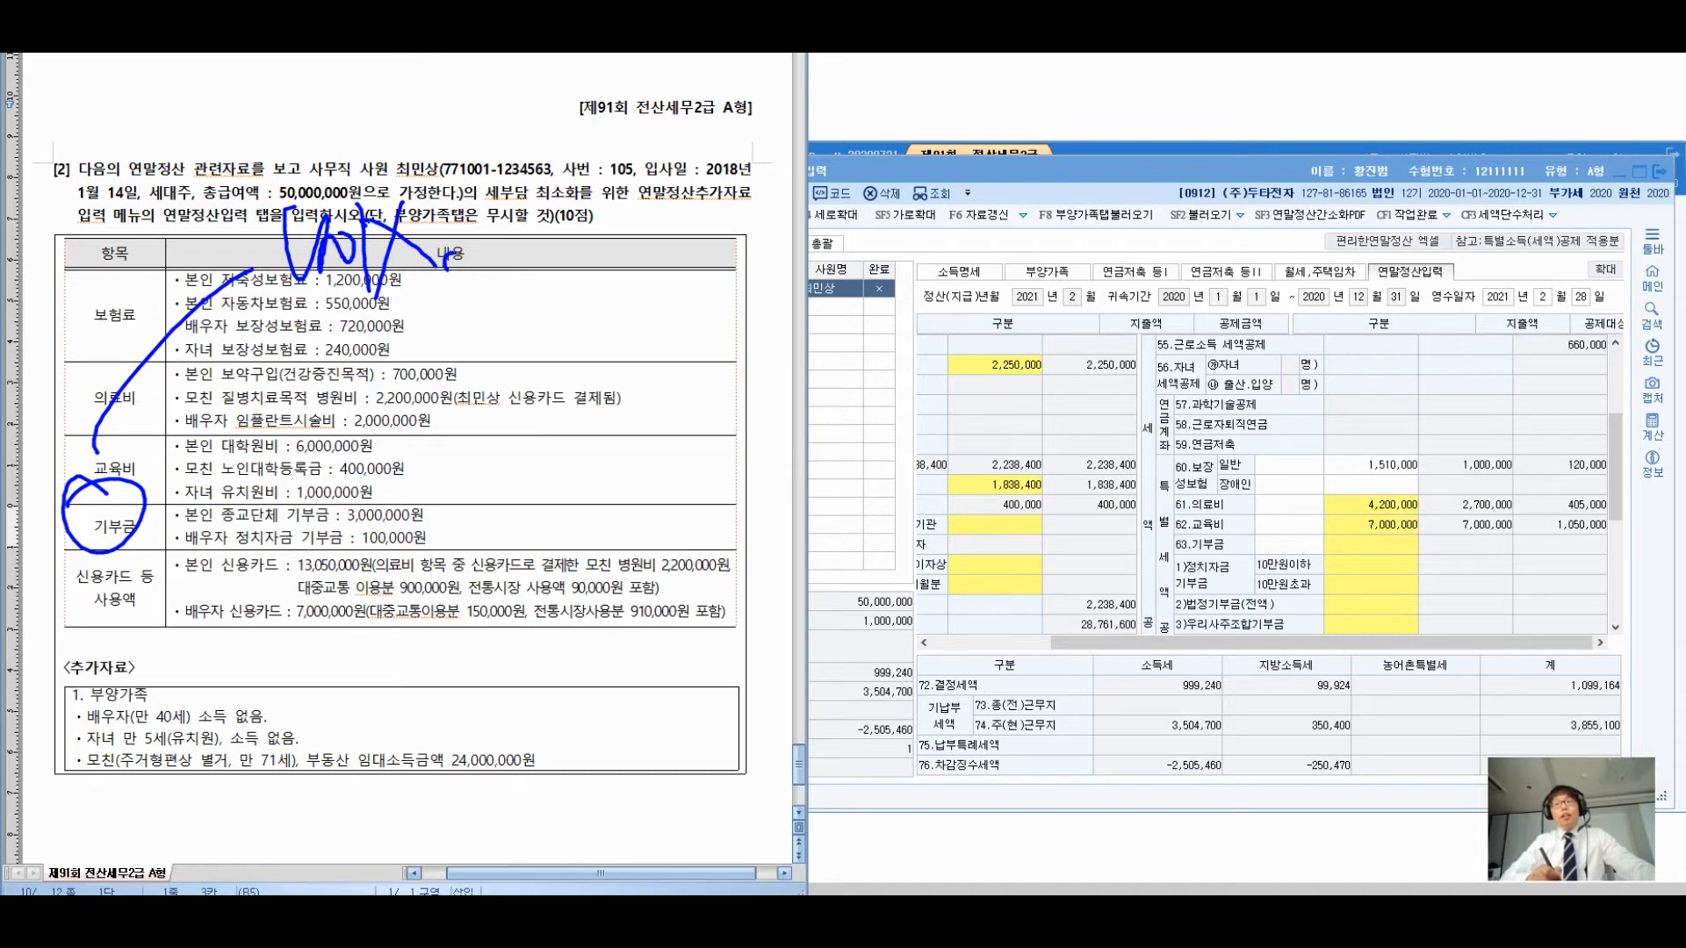
pyautogui.moveTo(527, 191)
pyautogui.mouseDown()
pyautogui.moveTo(526, 253)
pyautogui.moveTo(553, 277)
pyautogui.moveTo(569, 262)
pyautogui.mouseUp()
pyautogui.moveTo(584, 239); pyautogui.dragTo(584, 321)
pyautogui.moveTo(614, 204); pyautogui.dragTo(613, 207)
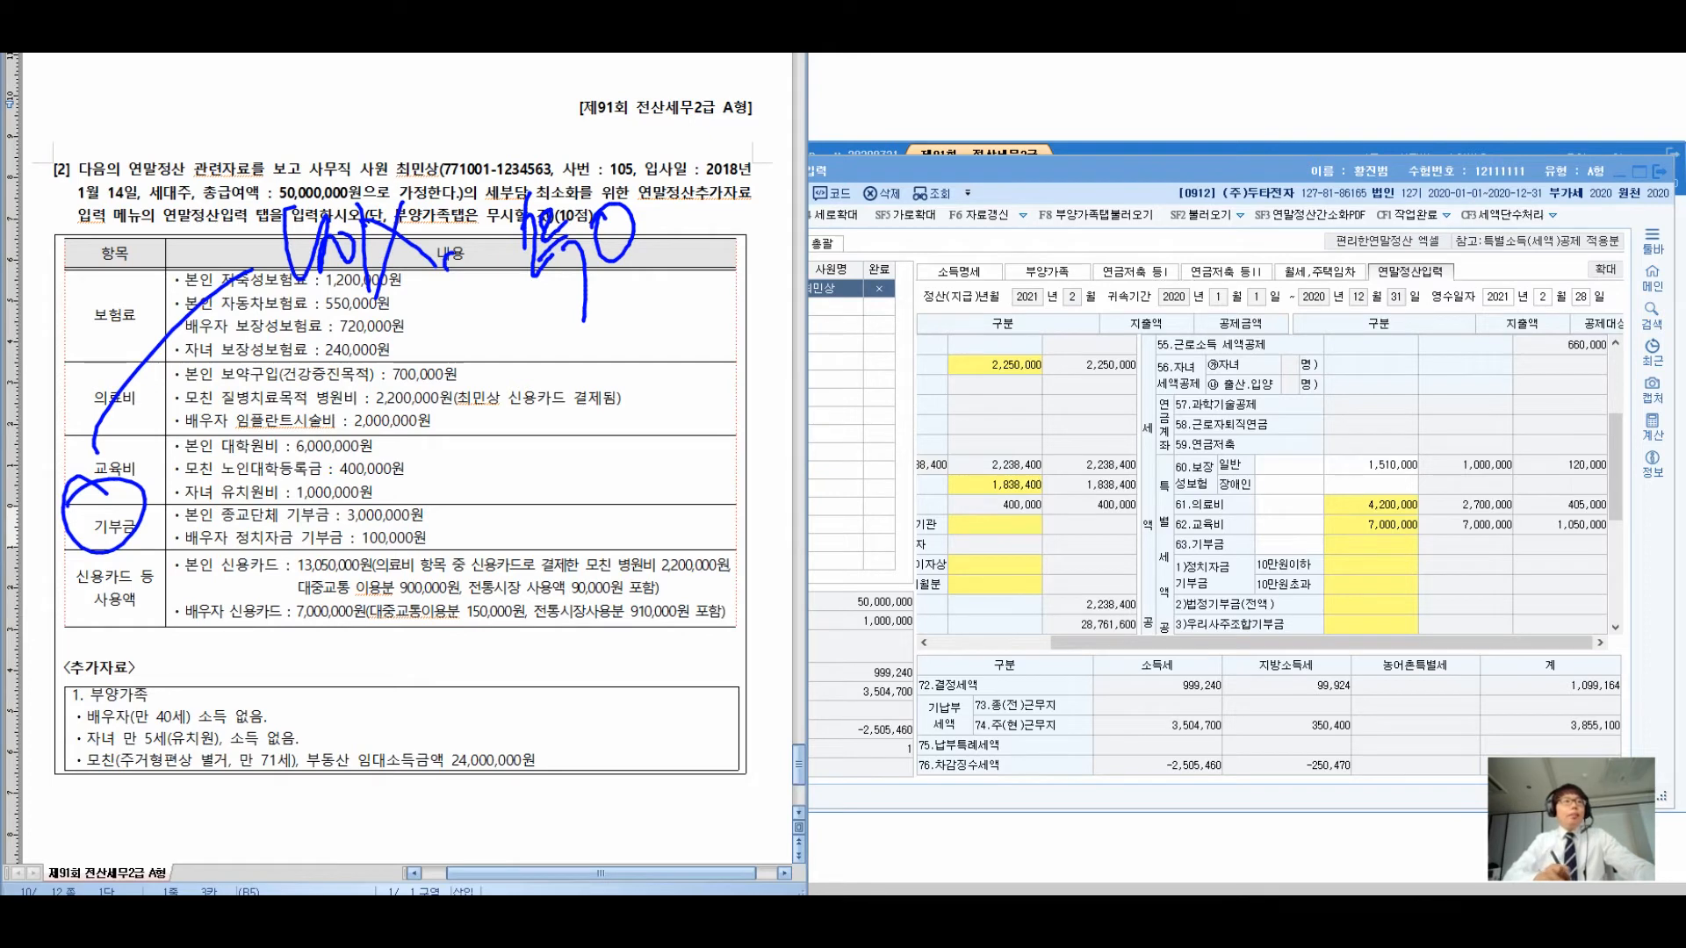
# Handwrite that 정치자금기부금 is for 본인 only, strike out the spouse's political donation, circle the 3,000,000 donation note, and clear the ink
pyautogui.moveTo(290, 571)
pyautogui.mouseDown()
pyautogui.moveTo(268, 677)
pyautogui.moveTo(303, 657)
pyautogui.mouseUp()
pyautogui.moveTo(378, 584)
pyautogui.mouseDown()
pyautogui.moveTo(435, 667)
pyautogui.moveTo(482, 680)
pyautogui.moveTo(517, 614)
pyautogui.moveTo(579, 606)
pyautogui.moveTo(643, 676)
pyautogui.mouseUp()
pyautogui.moveTo(626, 606)
pyautogui.mouseDown()
pyautogui.moveTo(683, 646)
pyautogui.moveTo(788, 609)
pyautogui.moveTo(855, 630)
pyautogui.moveTo(944, 614)
pyautogui.moveTo(970, 654)
pyautogui.moveTo(1049, 667)
pyautogui.mouseUp()
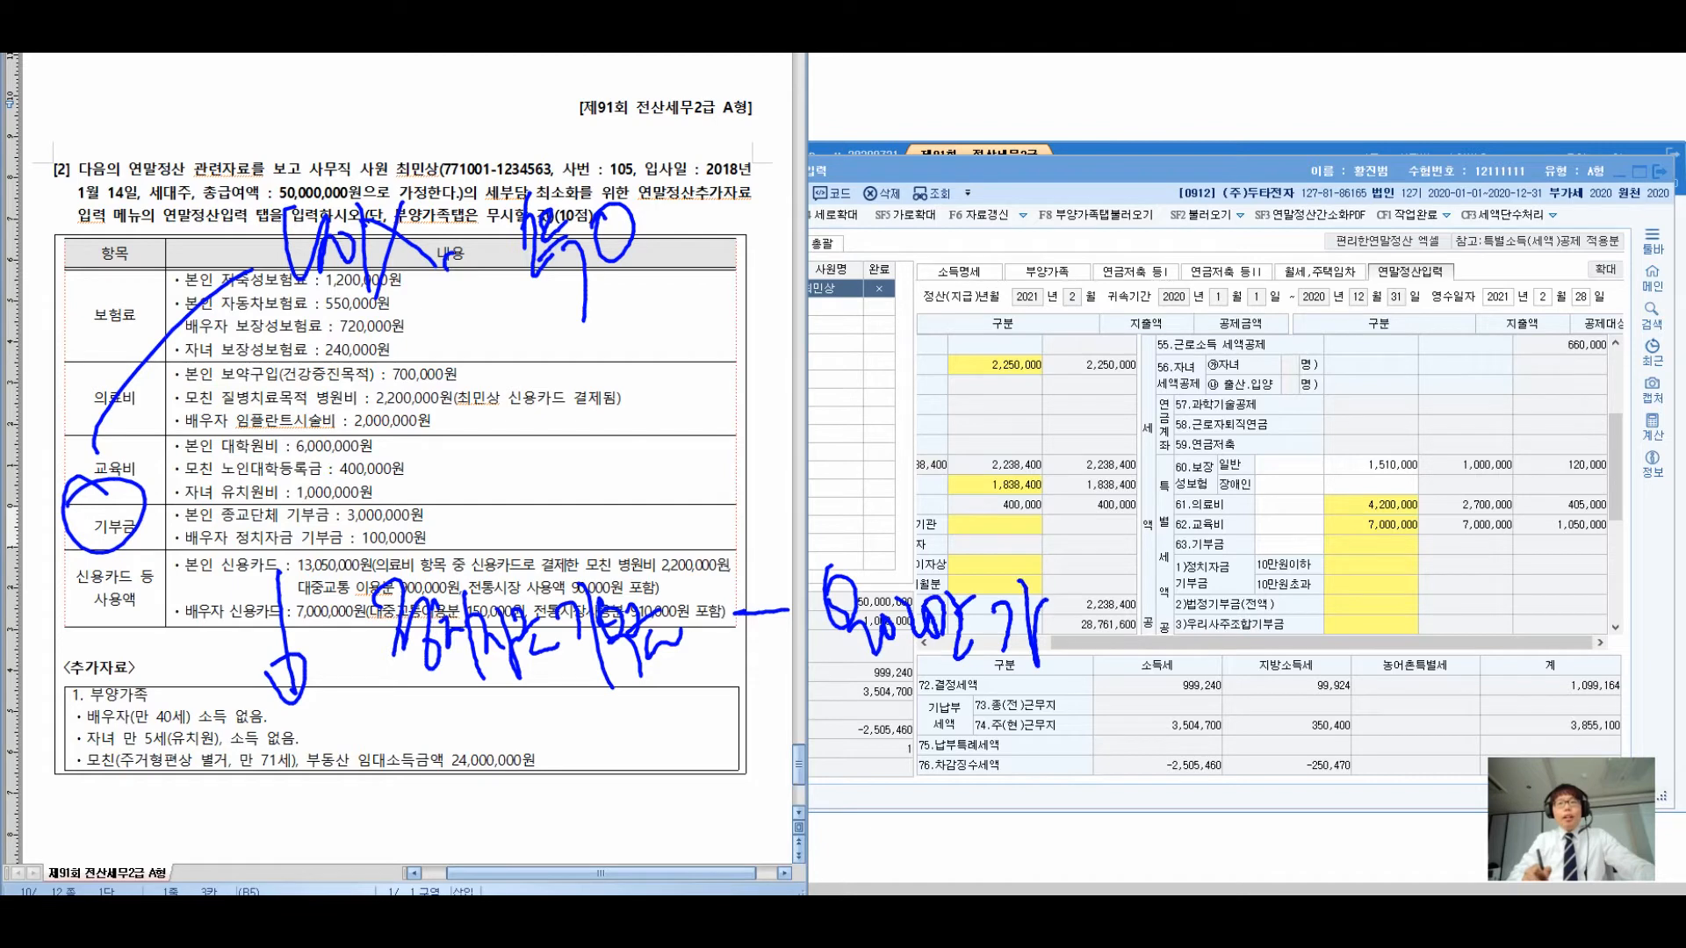
pyautogui.moveTo(1045, 581); pyautogui.dragTo(1085, 654)
pyautogui.moveTo(860, 702)
pyautogui.mouseDown()
pyautogui.moveTo(896, 772)
pyautogui.moveTo(944, 784)
pyautogui.moveTo(974, 720)
pyautogui.mouseUp()
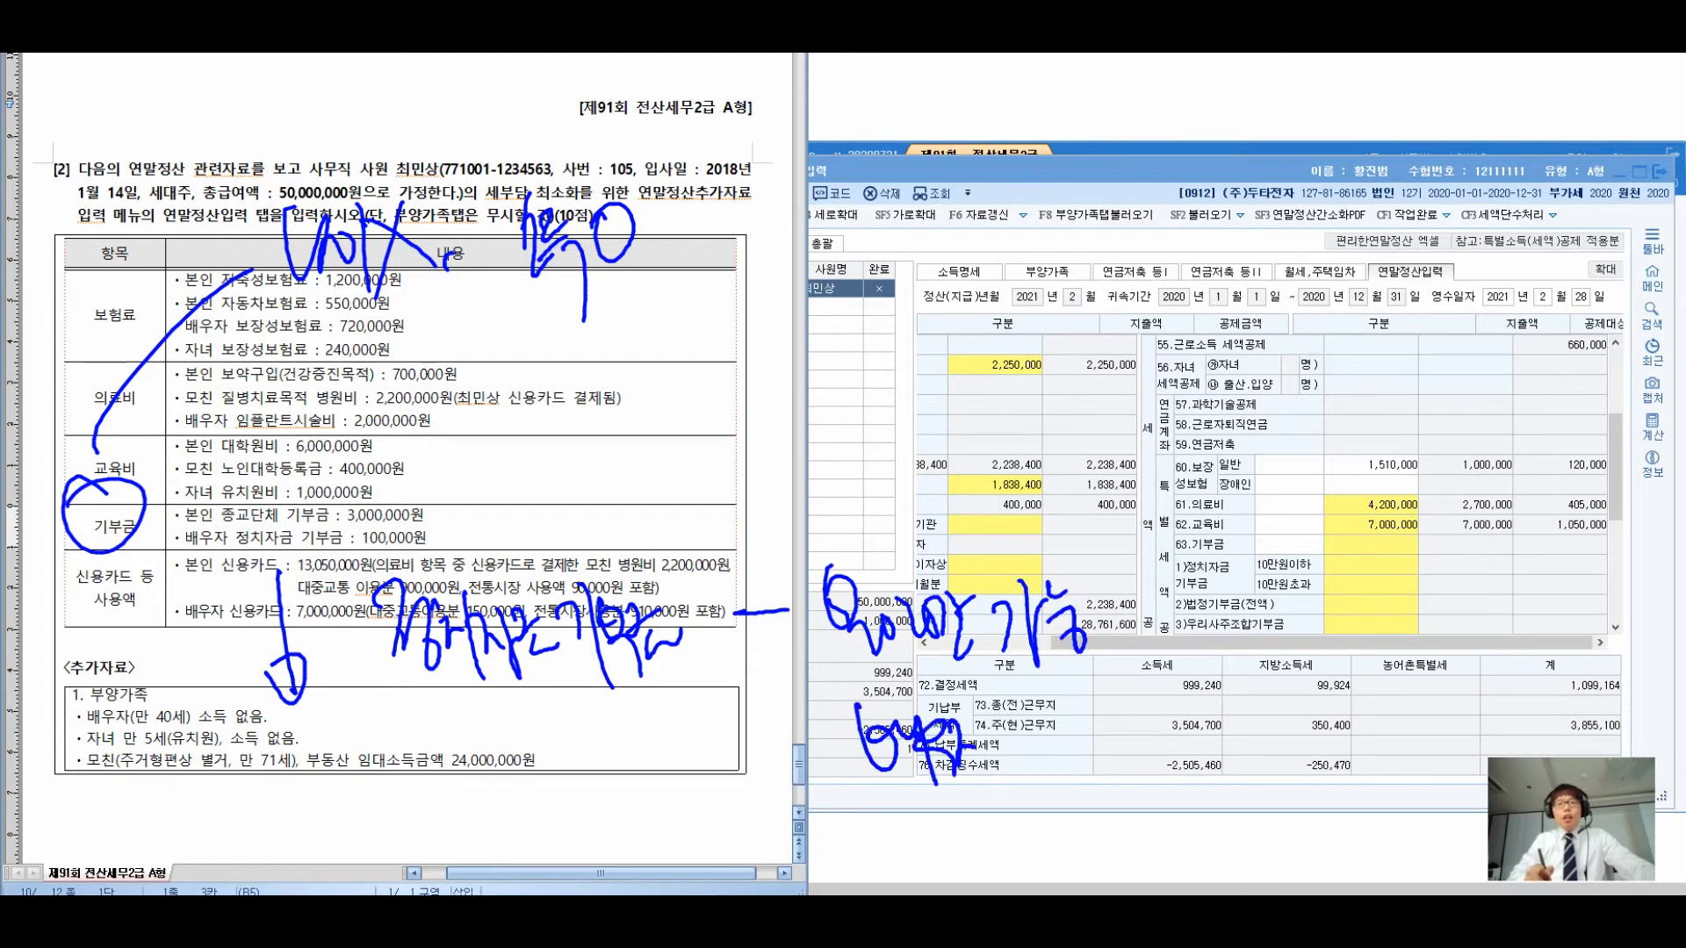
pyautogui.moveTo(1078, 664); pyautogui.dragTo(765, 841)
pyautogui.moveTo(770, 731); pyautogui.dragTo(1157, 814)
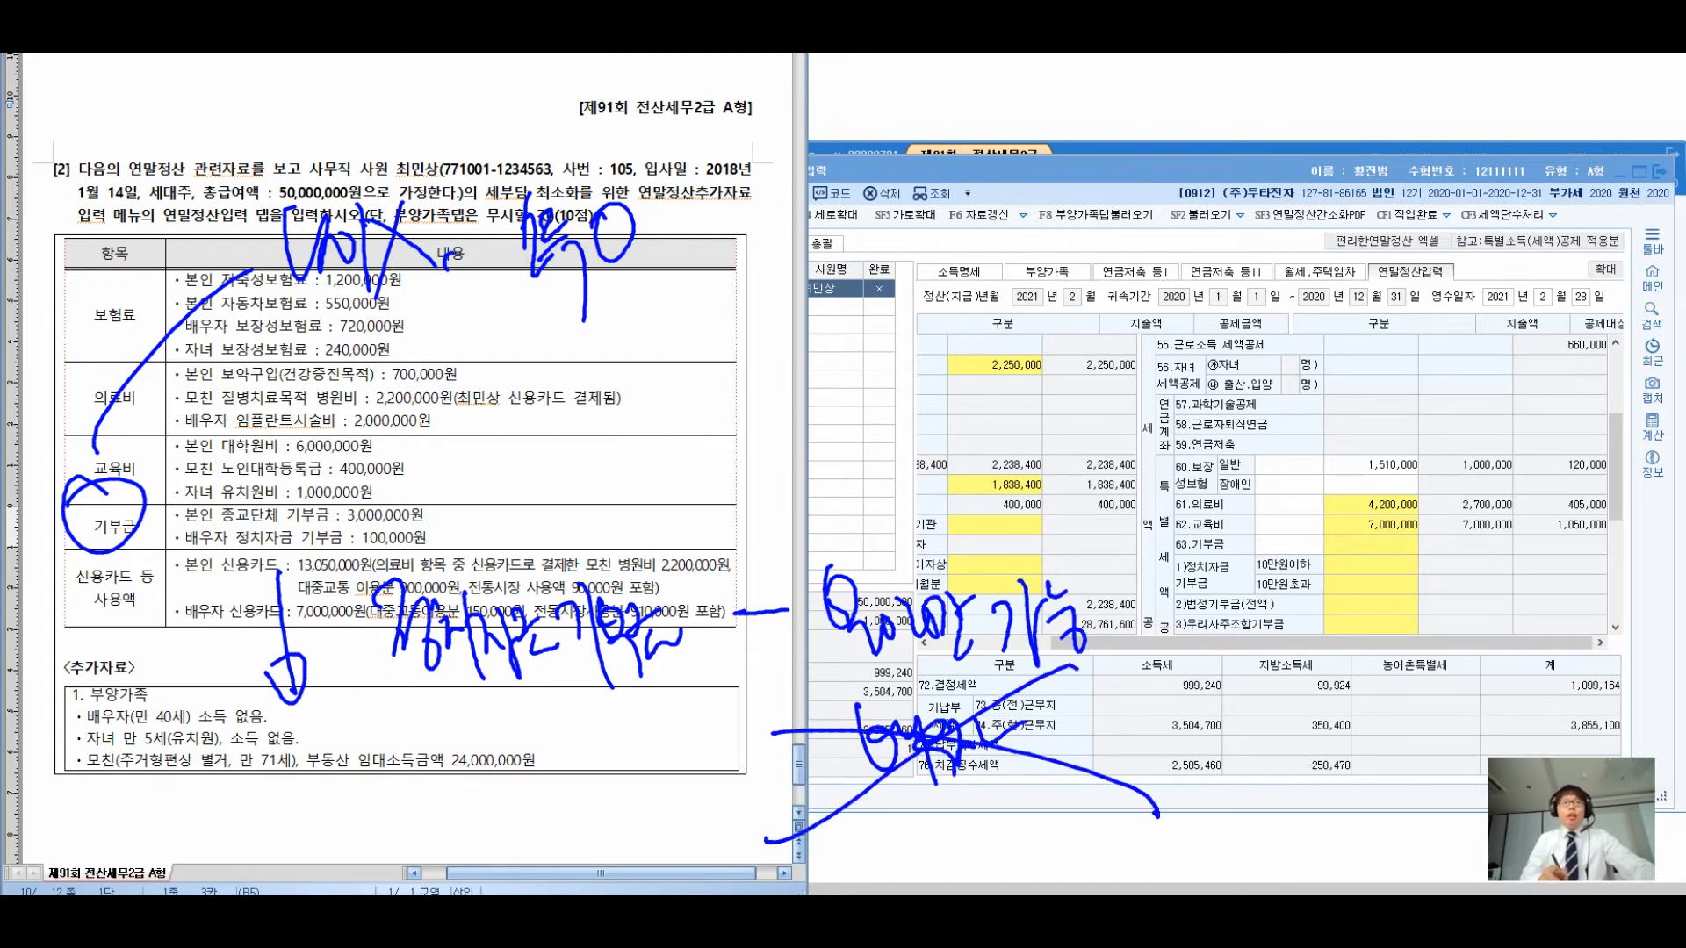
pyautogui.moveTo(173, 534); pyautogui.dragTo(421, 534)
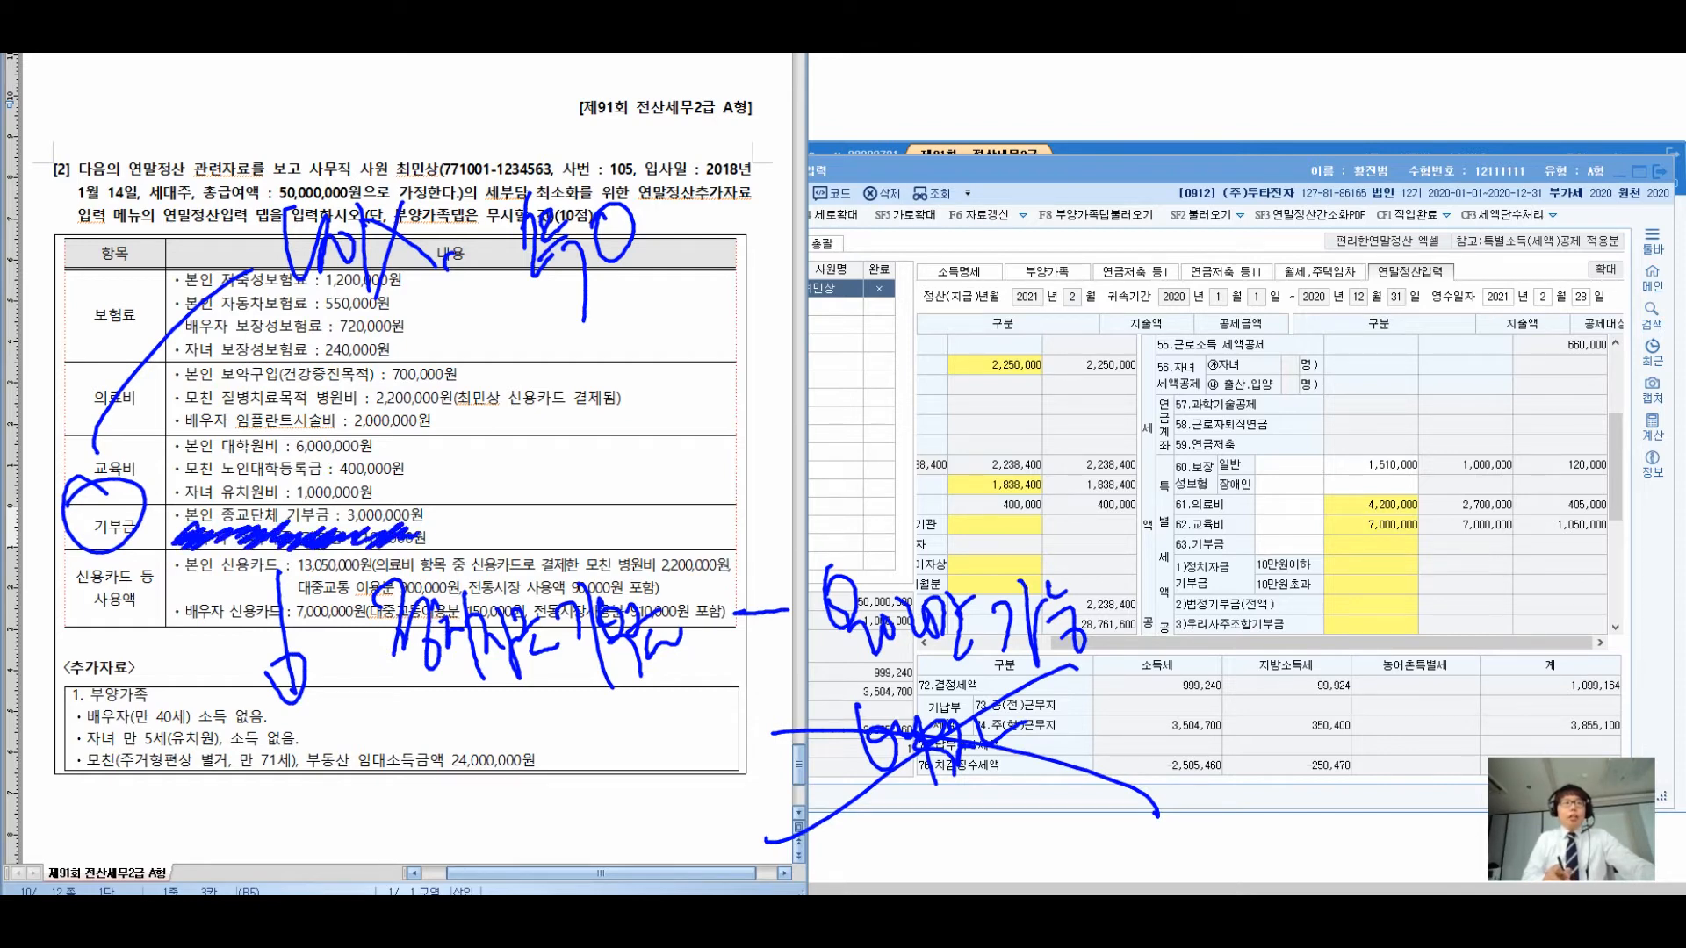
pyautogui.moveTo(280, 483)
pyautogui.mouseDown()
pyautogui.moveTo(519, 356)
pyautogui.moveTo(627, 402)
pyautogui.moveTo(885, 367)
pyautogui.mouseUp()
pyautogui.moveTo(865, 338); pyautogui.dragTo(885, 373)
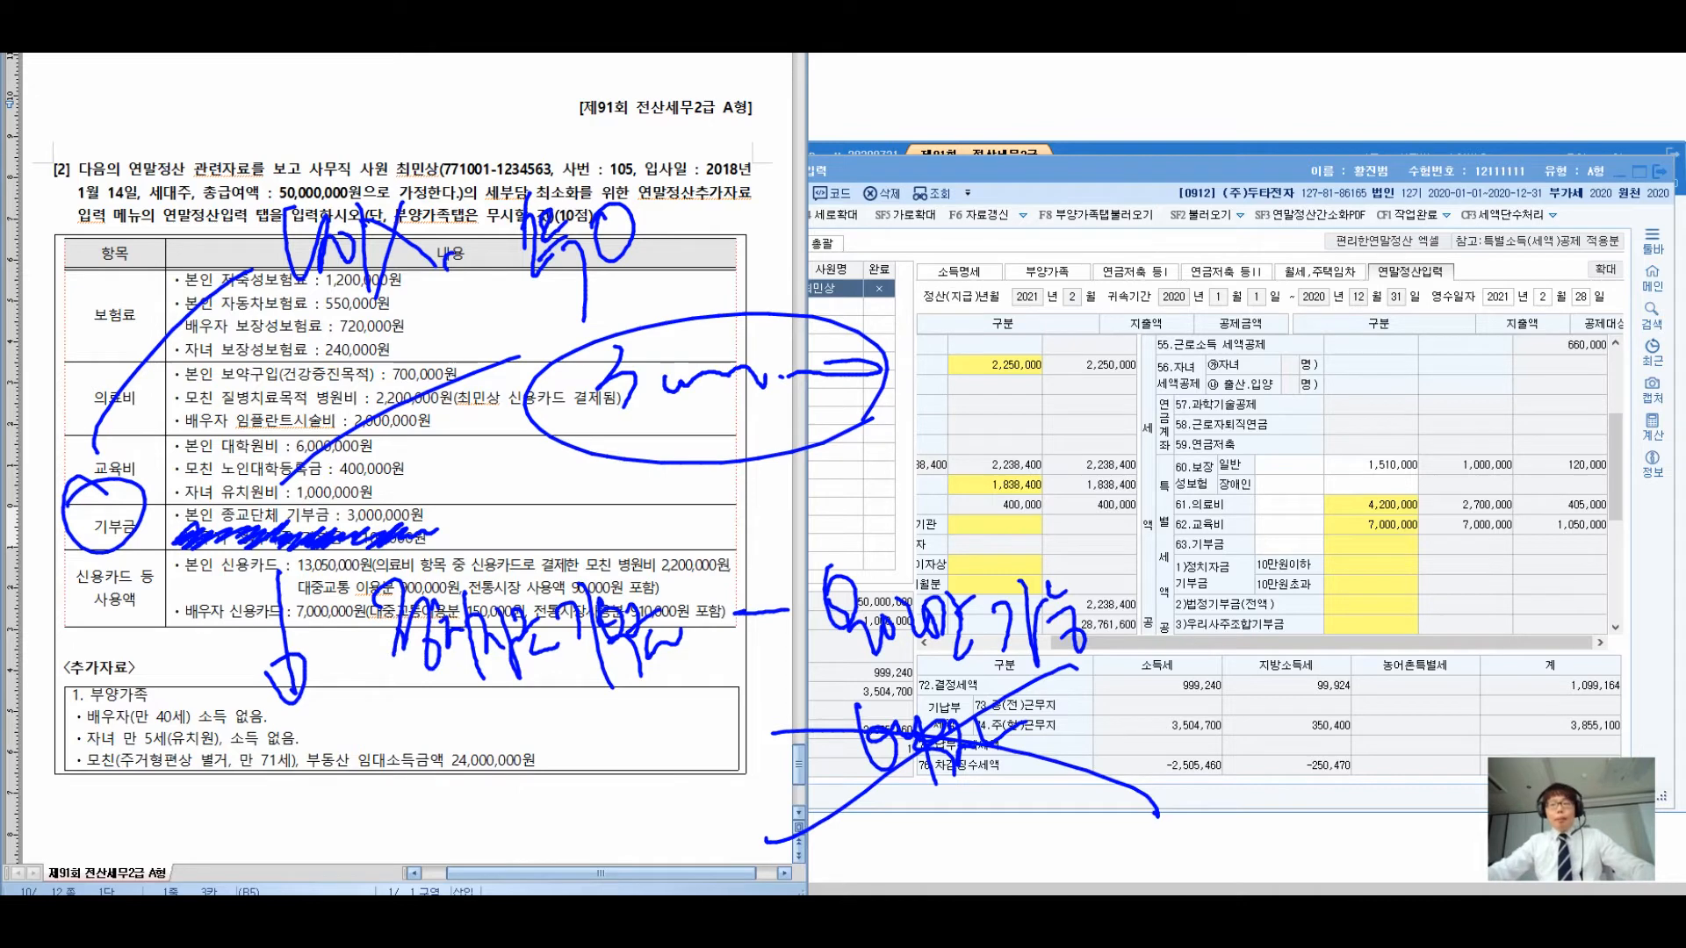
pyautogui.press('Escape')
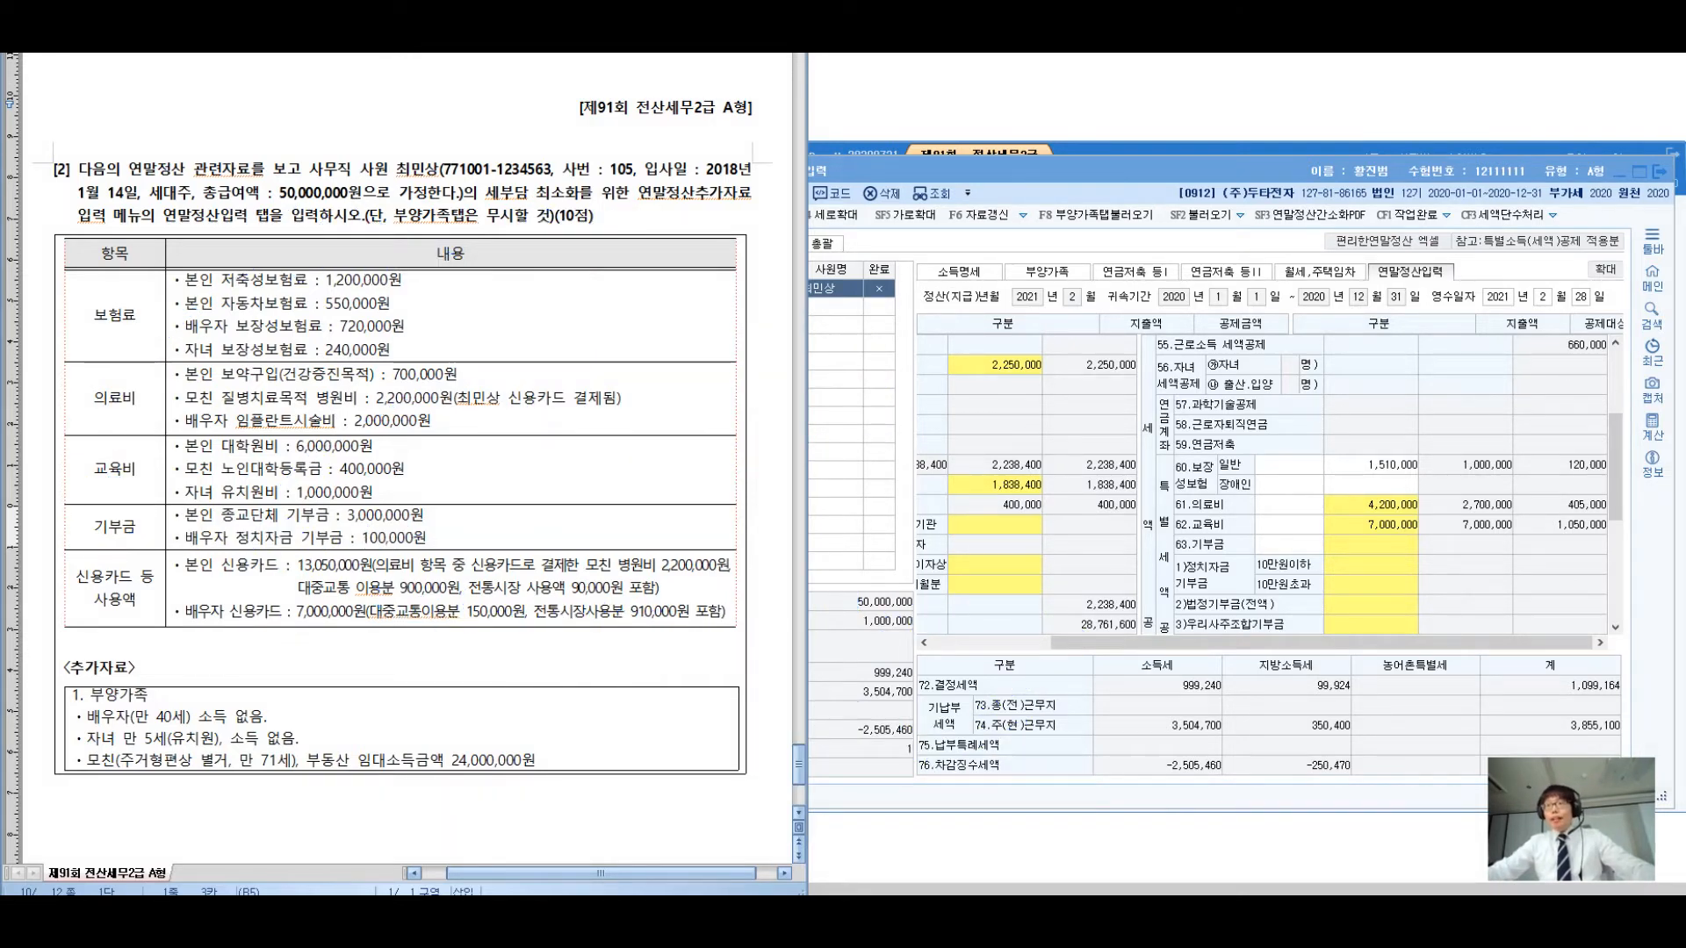
# Enter 3,000,000 as the 종교단체 당해기부금 expenditure in the 63.기부금 breakdown and close it
pyautogui.doubleClick(1371, 544)
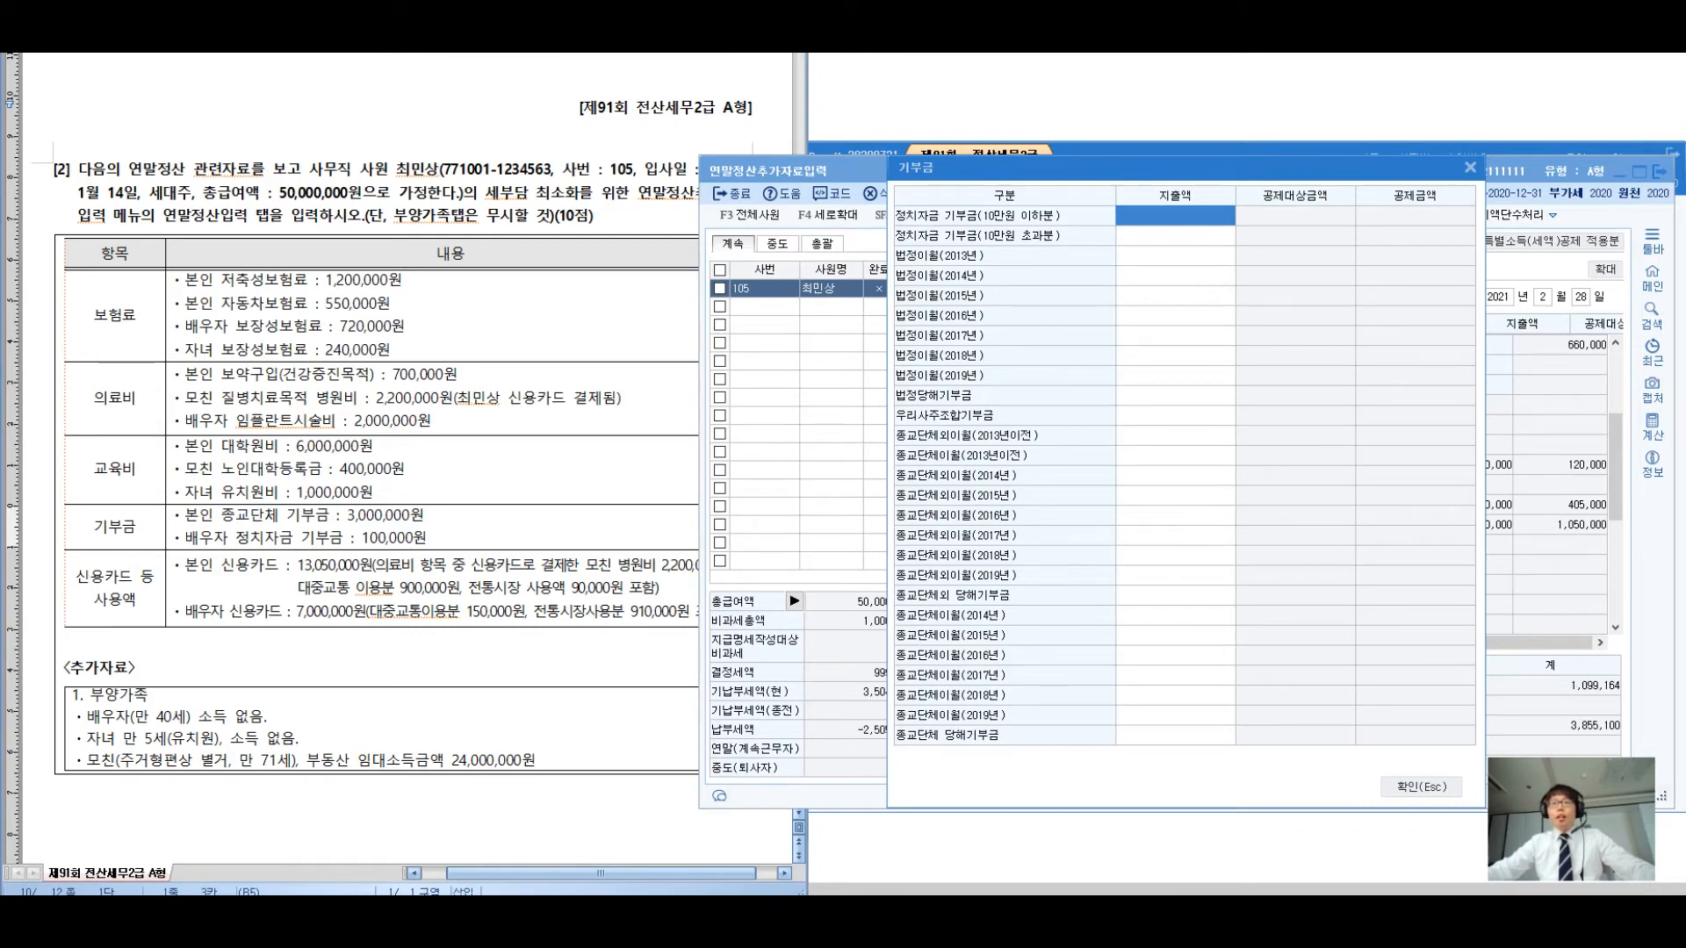
pyautogui.click(1174, 595)
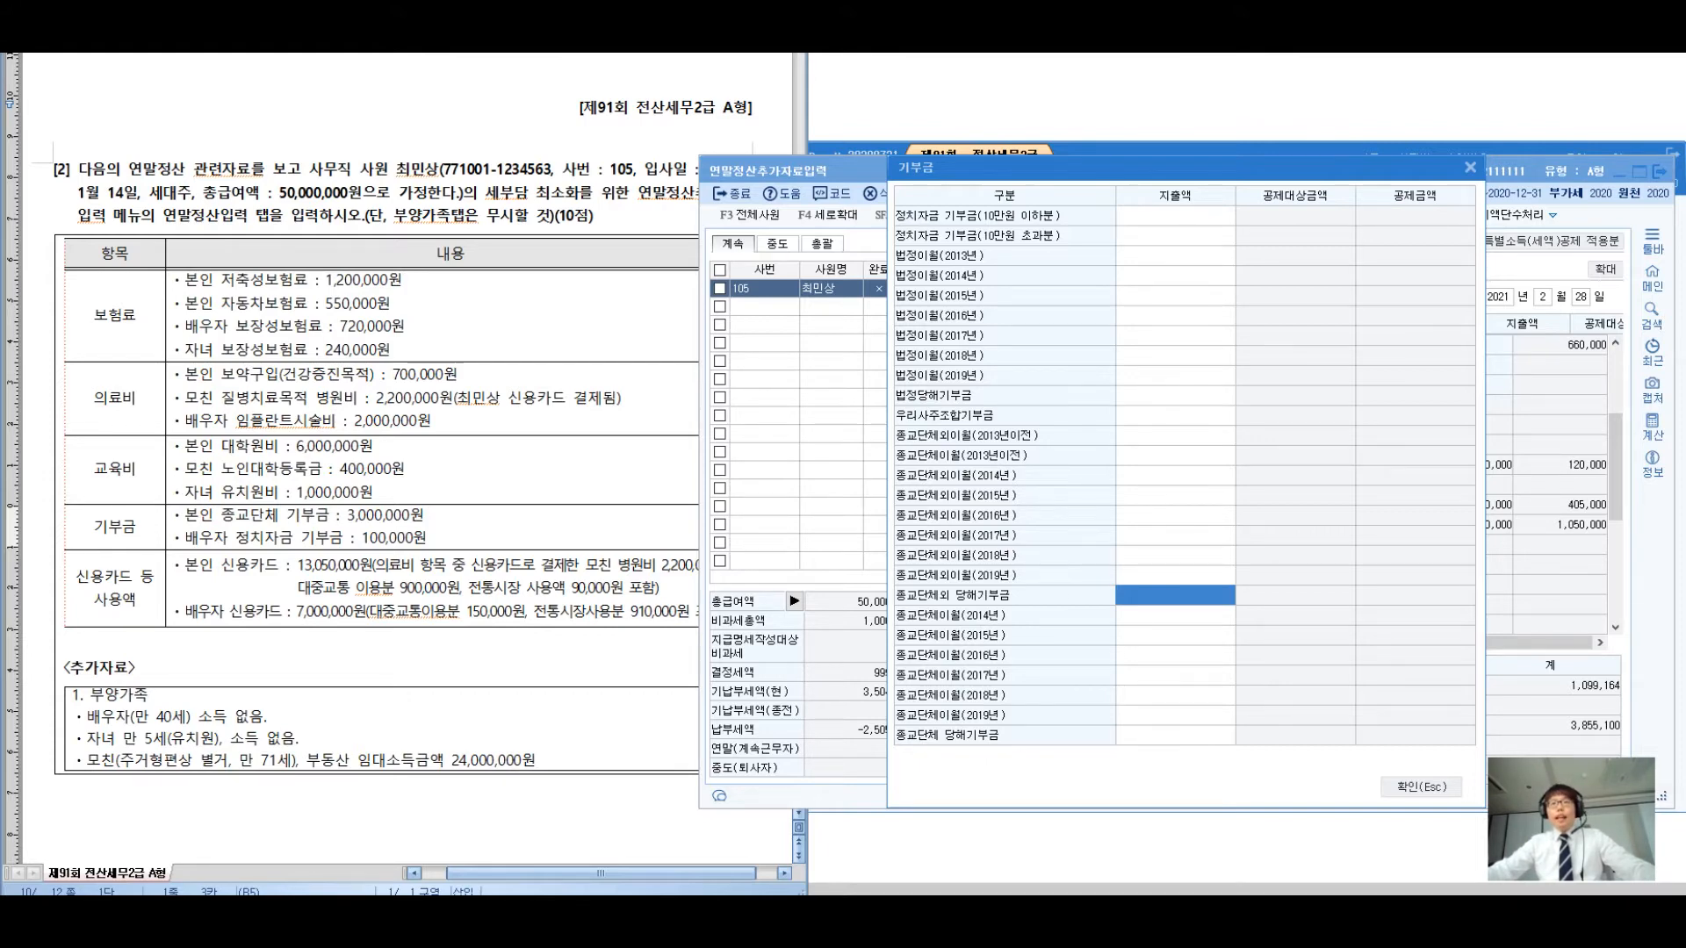
pyautogui.click(1175, 396)
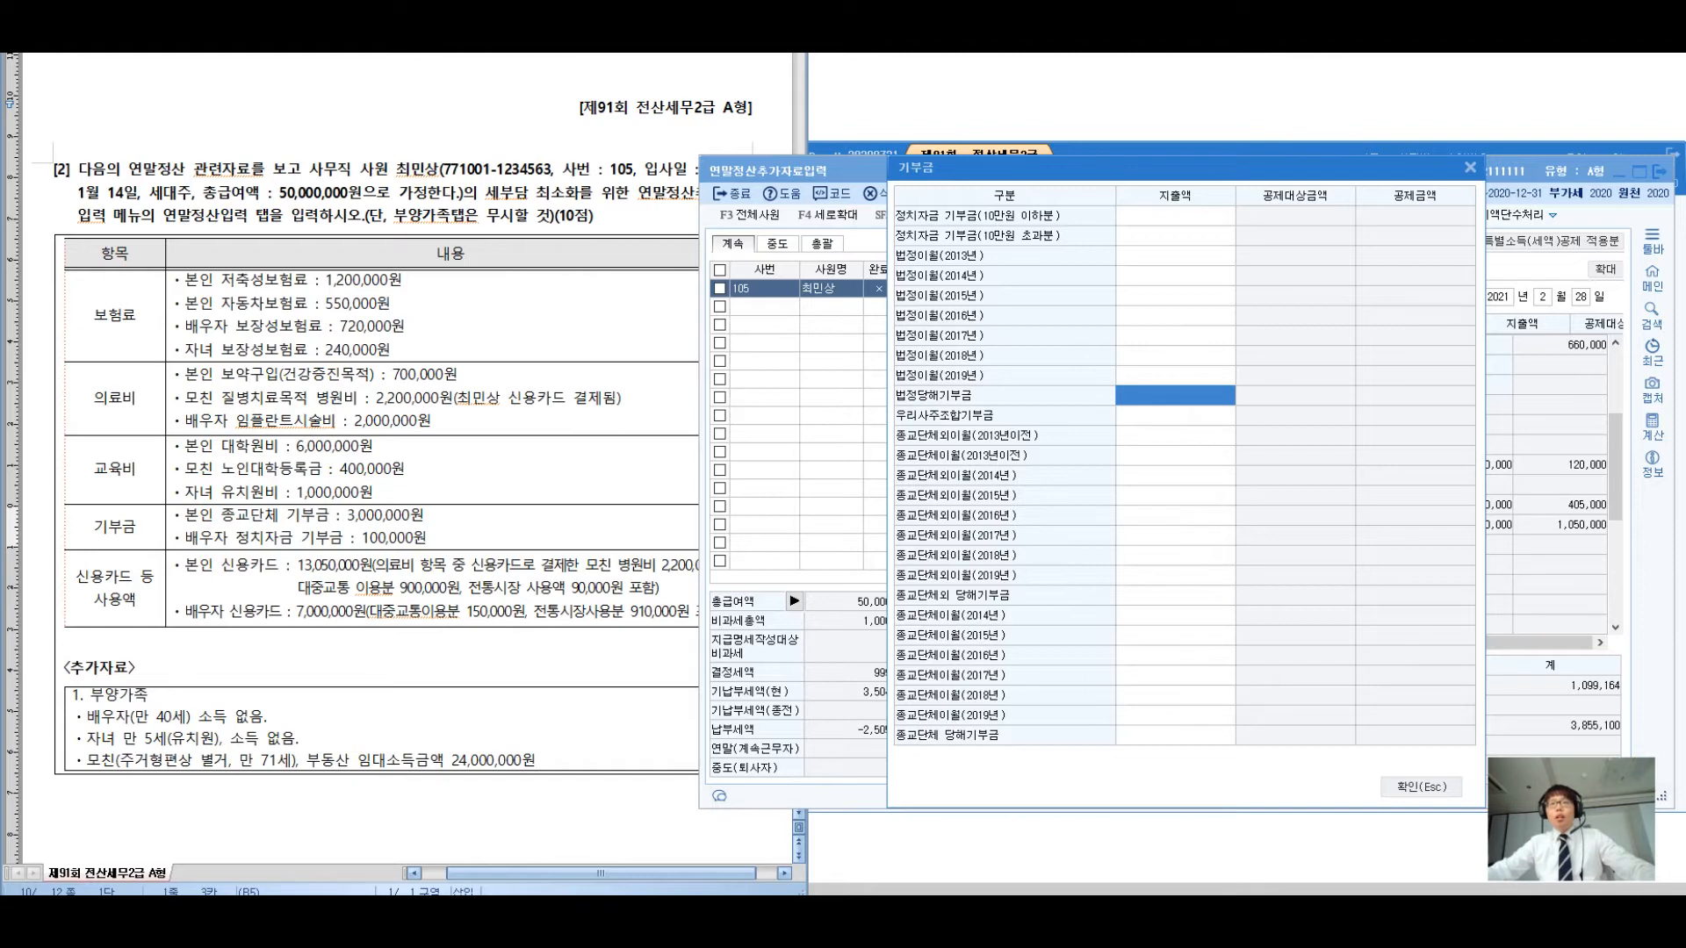
pyautogui.click(1175, 735)
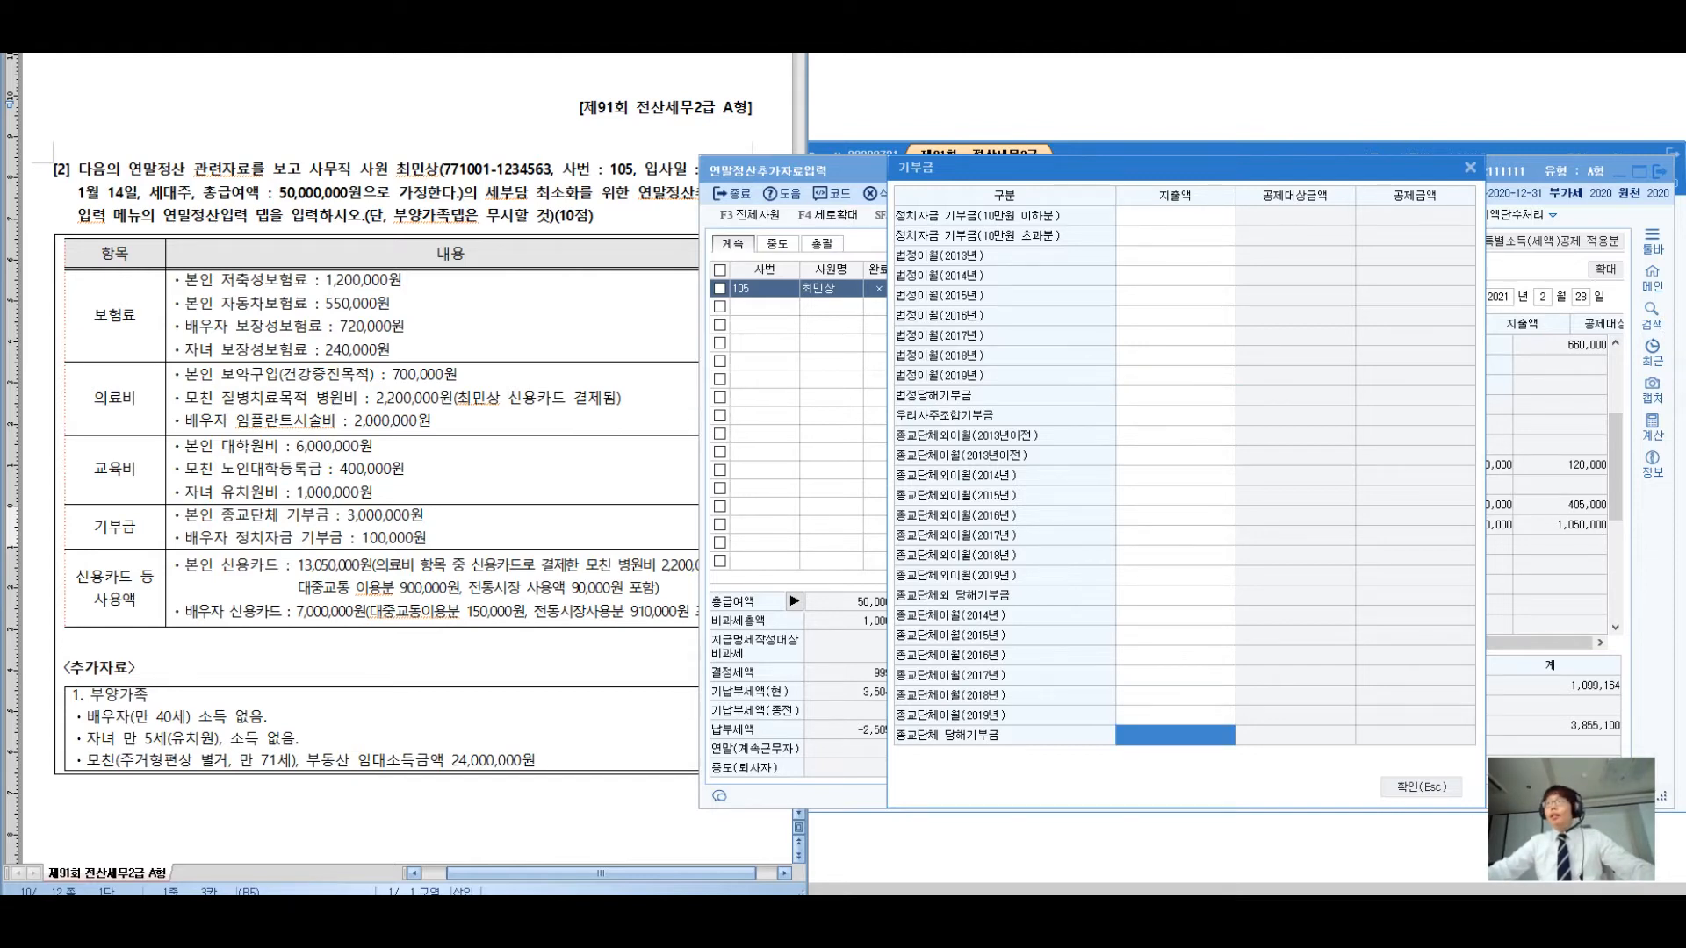
pyautogui.press('Escape')
pyautogui.moveTo(901, 735); pyautogui.dragTo(1255, 734)
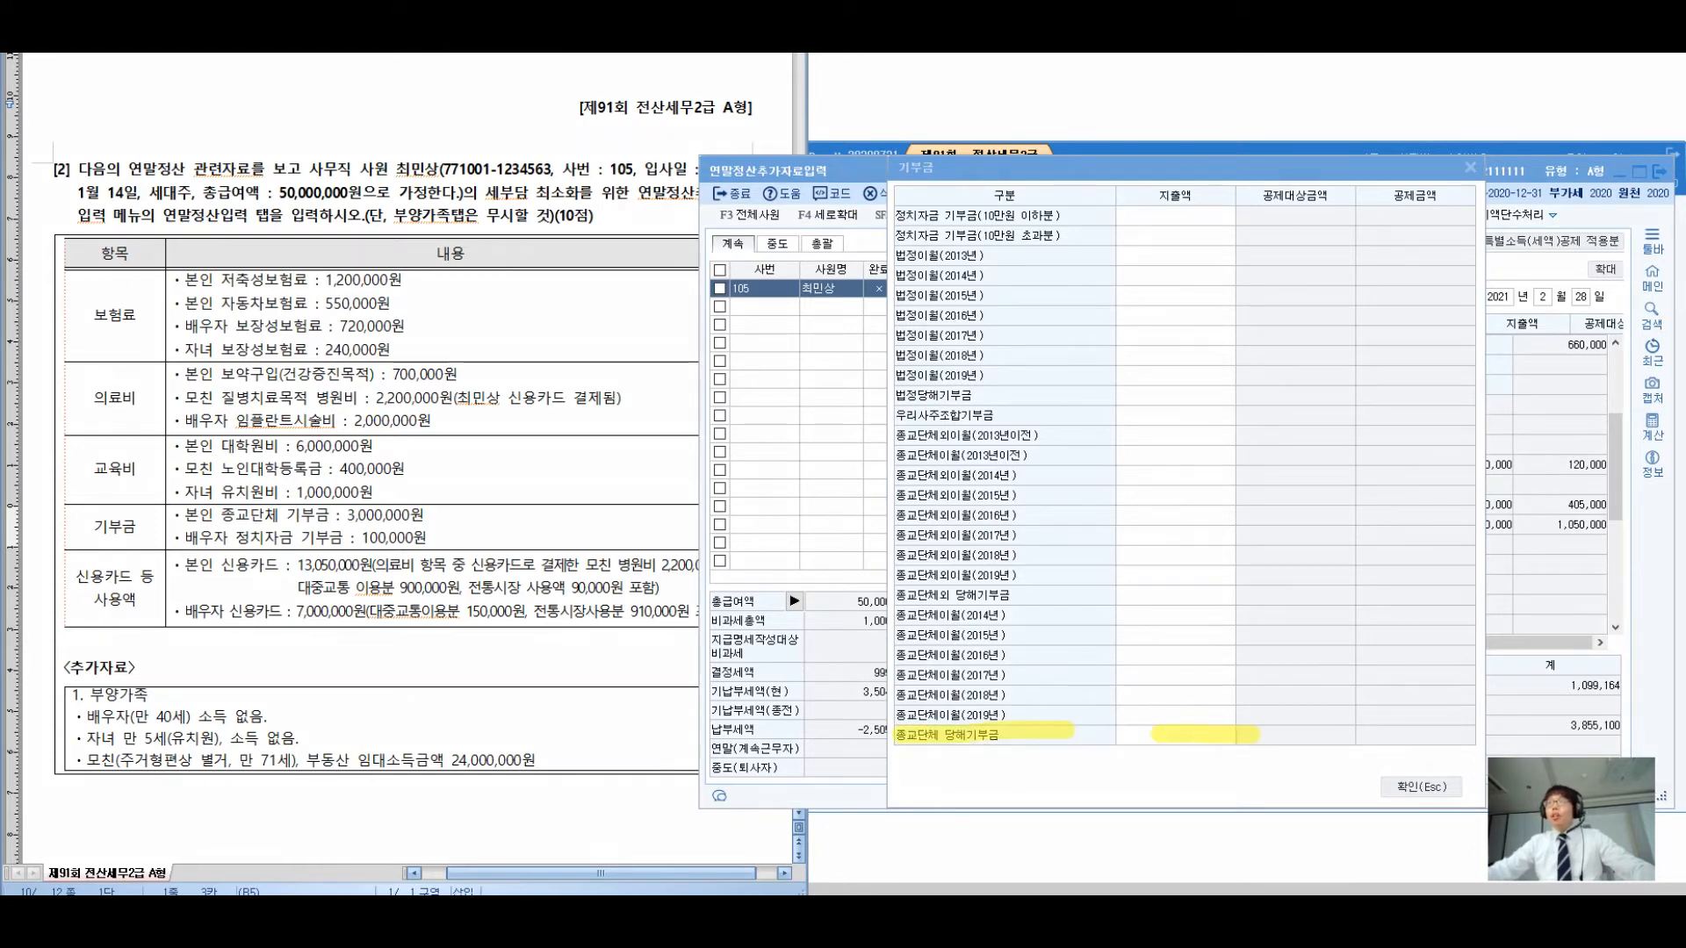
pyautogui.press('Escape')
pyautogui.click(1174, 736)
pyautogui.write('3000000')
pyautogui.press('Return')
pyautogui.click(1175, 736)
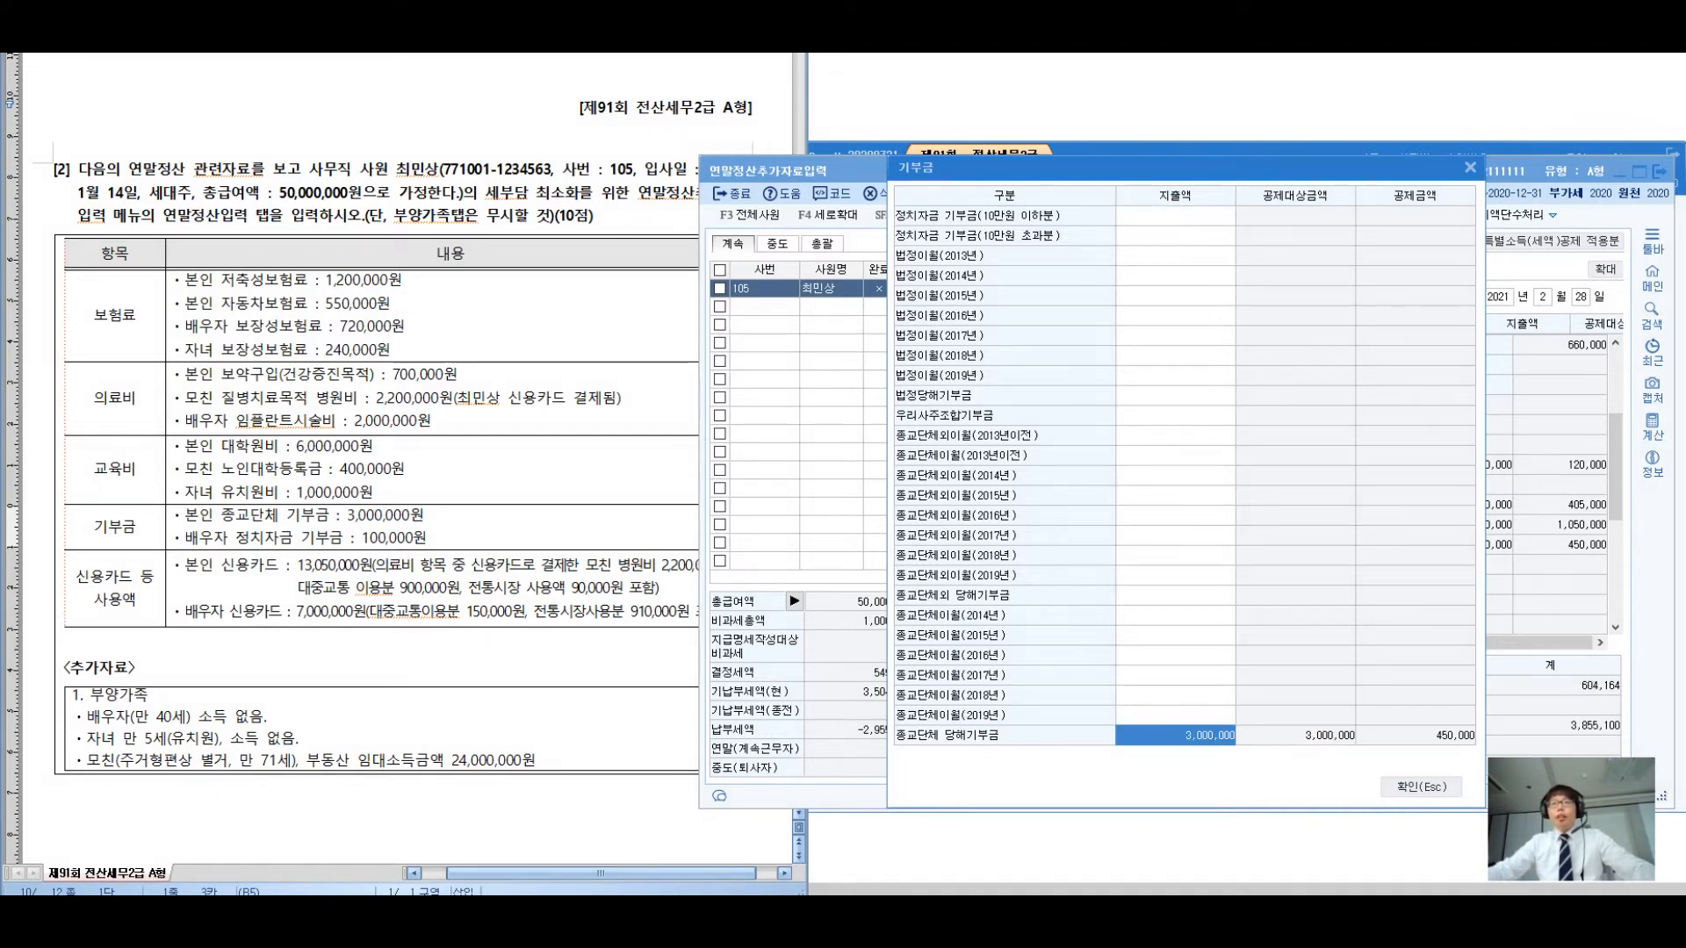
pyautogui.press('Escape')
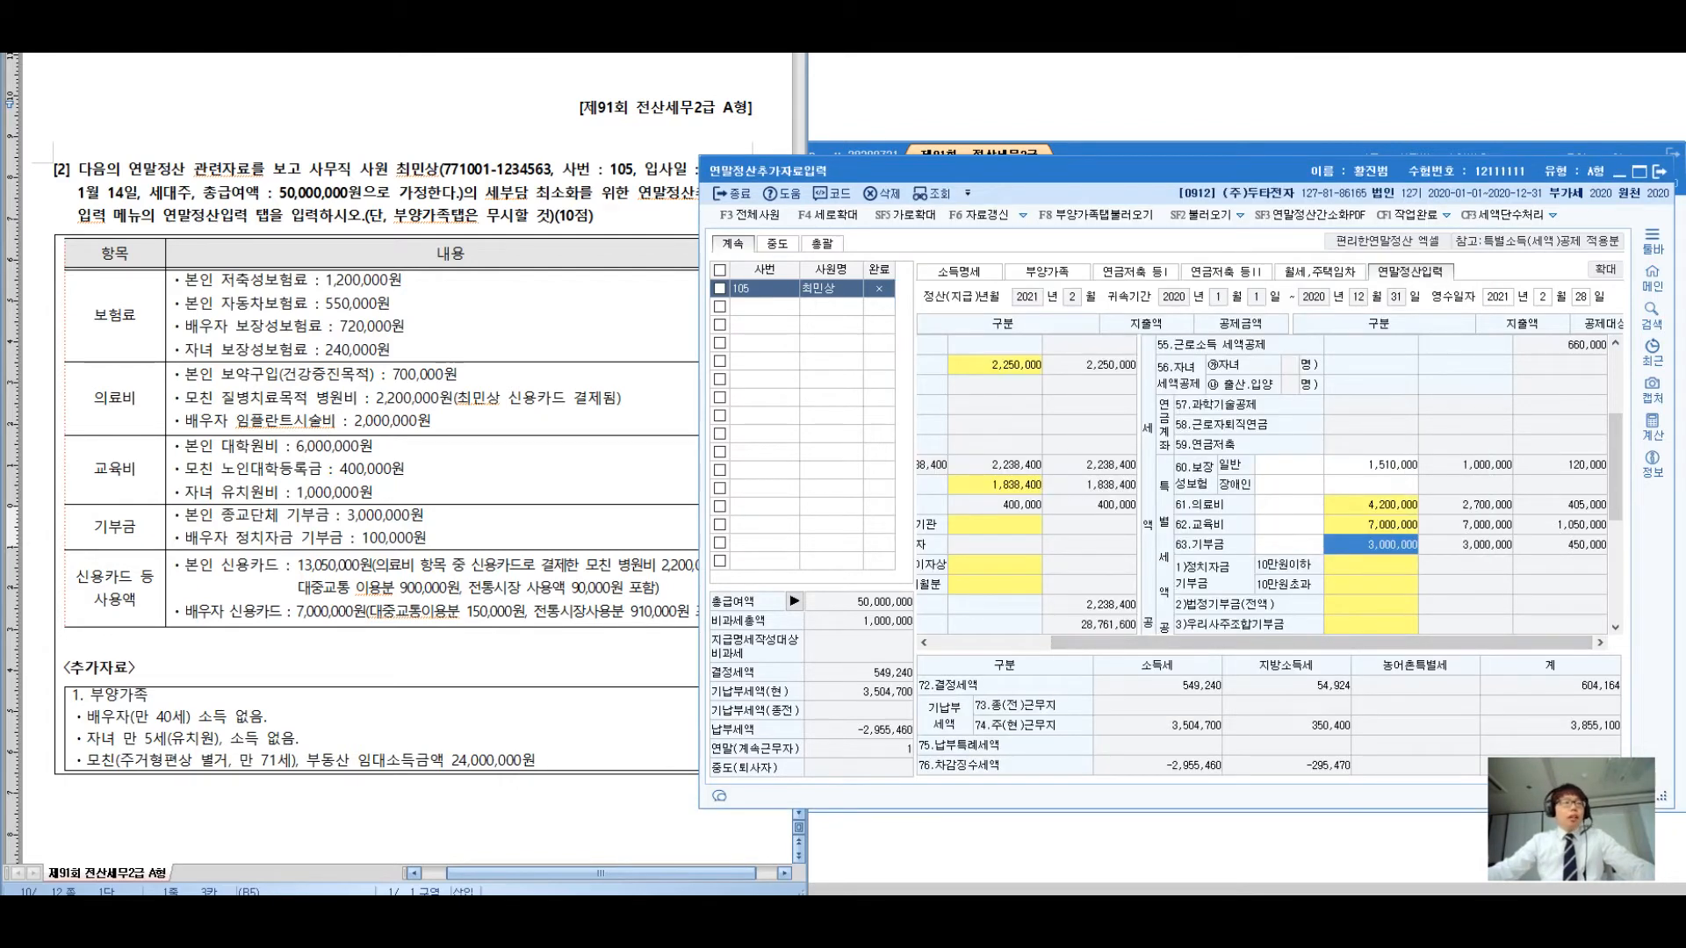
# Circle the 신용카드 등 사용액 item in the exam question and handwrite its conditions as 나이X and 소득O
pyautogui.click(123, 600)
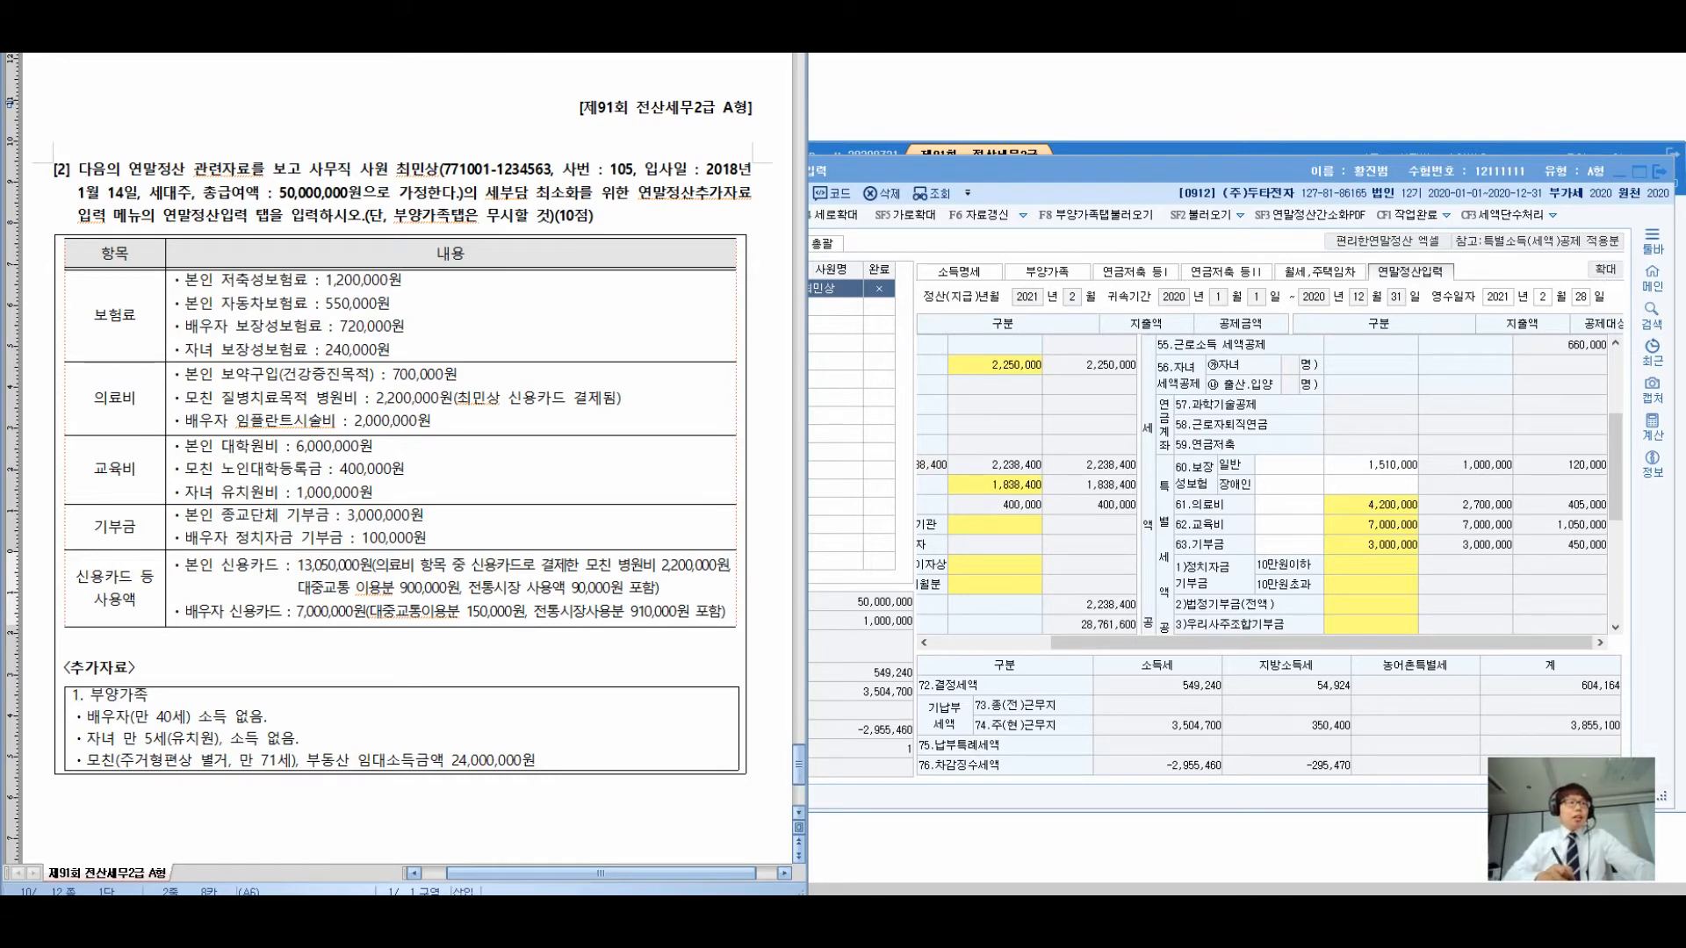
pyautogui.moveTo(83, 546)
pyautogui.mouseDown()
pyautogui.moveTo(338, 236)
pyautogui.moveTo(406, 213)
pyautogui.moveTo(433, 297)
pyautogui.mouseUp()
pyautogui.moveTo(302, 305); pyautogui.dragTo(281, 361)
pyautogui.moveTo(329, 340)
pyautogui.mouseDown()
pyautogui.moveTo(309, 390)
pyautogui.moveTo(344, 342)
pyautogui.mouseUp()
pyautogui.moveTo(318, 359)
pyautogui.mouseDown()
pyautogui.moveTo(354, 332)
pyautogui.moveTo(366, 397)
pyautogui.mouseUp()
pyautogui.moveTo(379, 337)
pyautogui.mouseDown()
pyautogui.moveTo(418, 330)
pyautogui.moveTo(376, 340)
pyautogui.mouseUp()
# Handwrite the contrasting 나이O and 소득O case above the table, with an arrow to a crossed-out note and another note beside it
pyautogui.moveTo(498, 138); pyautogui.dragTo(513, 199)
pyautogui.moveTo(529, 133)
pyautogui.mouseDown()
pyautogui.moveTo(535, 200)
pyautogui.moveTo(534, 172)
pyautogui.mouseUp()
pyautogui.moveTo(532, 198); pyautogui.dragTo(549, 223)
pyautogui.moveTo(542, 180)
pyautogui.mouseDown()
pyautogui.moveTo(551, 207)
pyautogui.moveTo(592, 200)
pyautogui.moveTo(583, 188)
pyautogui.mouseUp()
pyautogui.moveTo(532, 252); pyautogui.dragTo(534, 314)
pyautogui.moveTo(543, 260)
pyautogui.mouseDown()
pyautogui.moveTo(548, 316)
pyautogui.moveTo(586, 337)
pyautogui.moveTo(643, 288)
pyautogui.mouseUp()
pyautogui.moveTo(658, 245); pyautogui.dragTo(642, 265)
pyautogui.moveTo(716, 187)
pyautogui.mouseDown()
pyautogui.moveTo(748, 233)
pyautogui.moveTo(750, 209)
pyautogui.mouseUp()
pyautogui.moveTo(766, 181)
pyautogui.mouseDown()
pyautogui.moveTo(765, 245)
pyautogui.moveTo(801, 210)
pyautogui.moveTo(773, 175)
pyautogui.mouseUp()
pyautogui.moveTo(638, 281); pyautogui.dragTo(695, 340)
pyautogui.moveTo(725, 283); pyautogui.dragTo(748, 321)
pyautogui.moveTo(744, 329); pyautogui.dragTo(764, 367)
pyautogui.moveTo(771, 303); pyautogui.dragTo(855, 297)
pyautogui.moveTo(823, 326); pyautogui.dragTo(860, 318)
pyautogui.moveTo(856, 285)
pyautogui.mouseDown()
pyautogui.moveTo(864, 329)
pyautogui.moveTo(857, 295)
pyautogui.mouseUp()
pyautogui.moveTo(937, 263); pyautogui.dragTo(956, 330)
pyautogui.moveTo(941, 274); pyautogui.dragTo(969, 256)
pyautogui.moveTo(947, 279); pyautogui.dragTo(989, 288)
pyautogui.moveTo(983, 291); pyautogui.dragTo(987, 339)
pyautogui.moveTo(994, 249); pyautogui.dragTo(919, 355)
pyautogui.moveTo(901, 246); pyautogui.dragTo(1004, 350)
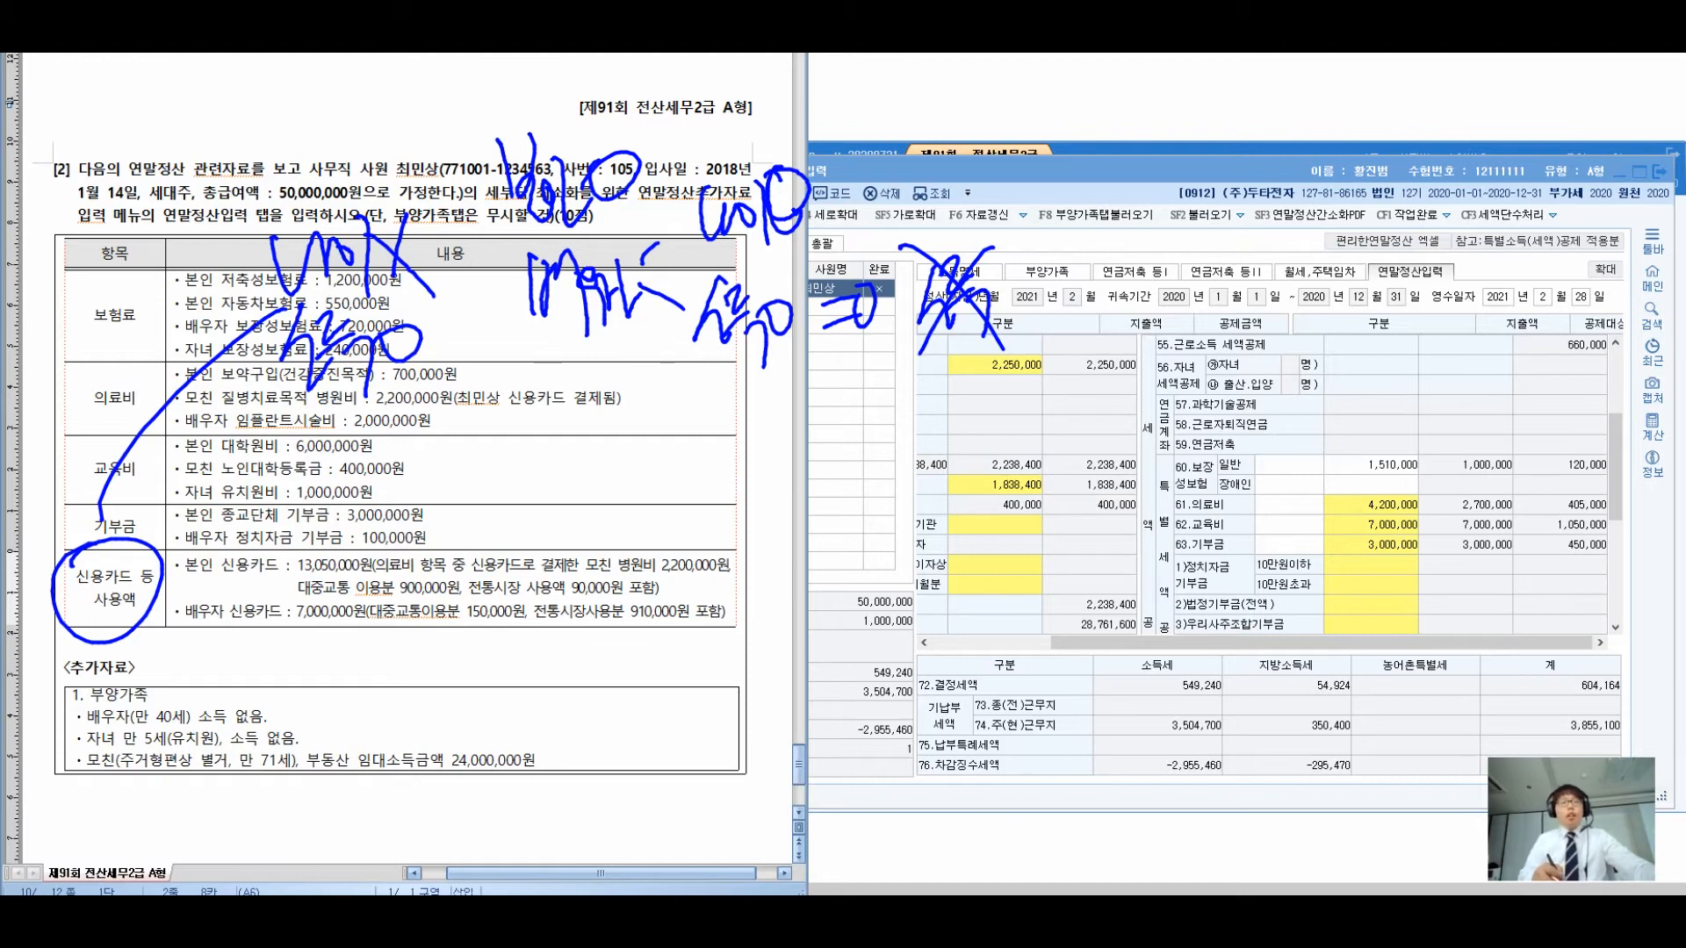
pyautogui.moveTo(1054, 228); pyautogui.dragTo(1078, 249)
pyautogui.moveTo(1040, 271)
pyautogui.mouseDown()
pyautogui.moveTo(1069, 254)
pyautogui.moveTo(1083, 302)
pyautogui.mouseUp()
pyautogui.moveTo(1079, 240)
pyautogui.mouseDown()
pyautogui.moveTo(1095, 286)
pyautogui.moveTo(1110, 260)
pyautogui.mouseUp()
pyautogui.moveTo(1109, 251)
pyautogui.mouseDown()
pyautogui.moveTo(1122, 341)
pyautogui.moveTo(1132, 272)
pyautogui.mouseUp()
# Handwrite the first credit card exclusion across the 교육비 row, starting with an arrow and ending with an X
pyautogui.moveTo(400, 446); pyautogui.dragTo(477, 461)
pyautogui.moveTo(419, 477)
pyautogui.mouseDown()
pyautogui.moveTo(475, 479)
pyautogui.moveTo(451, 465)
pyautogui.mouseUp()
pyautogui.moveTo(518, 448)
pyautogui.mouseDown()
pyautogui.moveTo(520, 474)
pyautogui.moveTo(544, 474)
pyautogui.mouseUp()
pyautogui.moveTo(524, 495); pyautogui.dragTo(557, 476)
pyautogui.moveTo(548, 478)
pyautogui.mouseDown()
pyautogui.moveTo(557, 513)
pyautogui.moveTo(573, 480)
pyautogui.mouseUp()
pyautogui.moveTo(575, 458); pyautogui.dragTo(580, 506)
pyautogui.moveTo(594, 444); pyautogui.dragTo(604, 532)
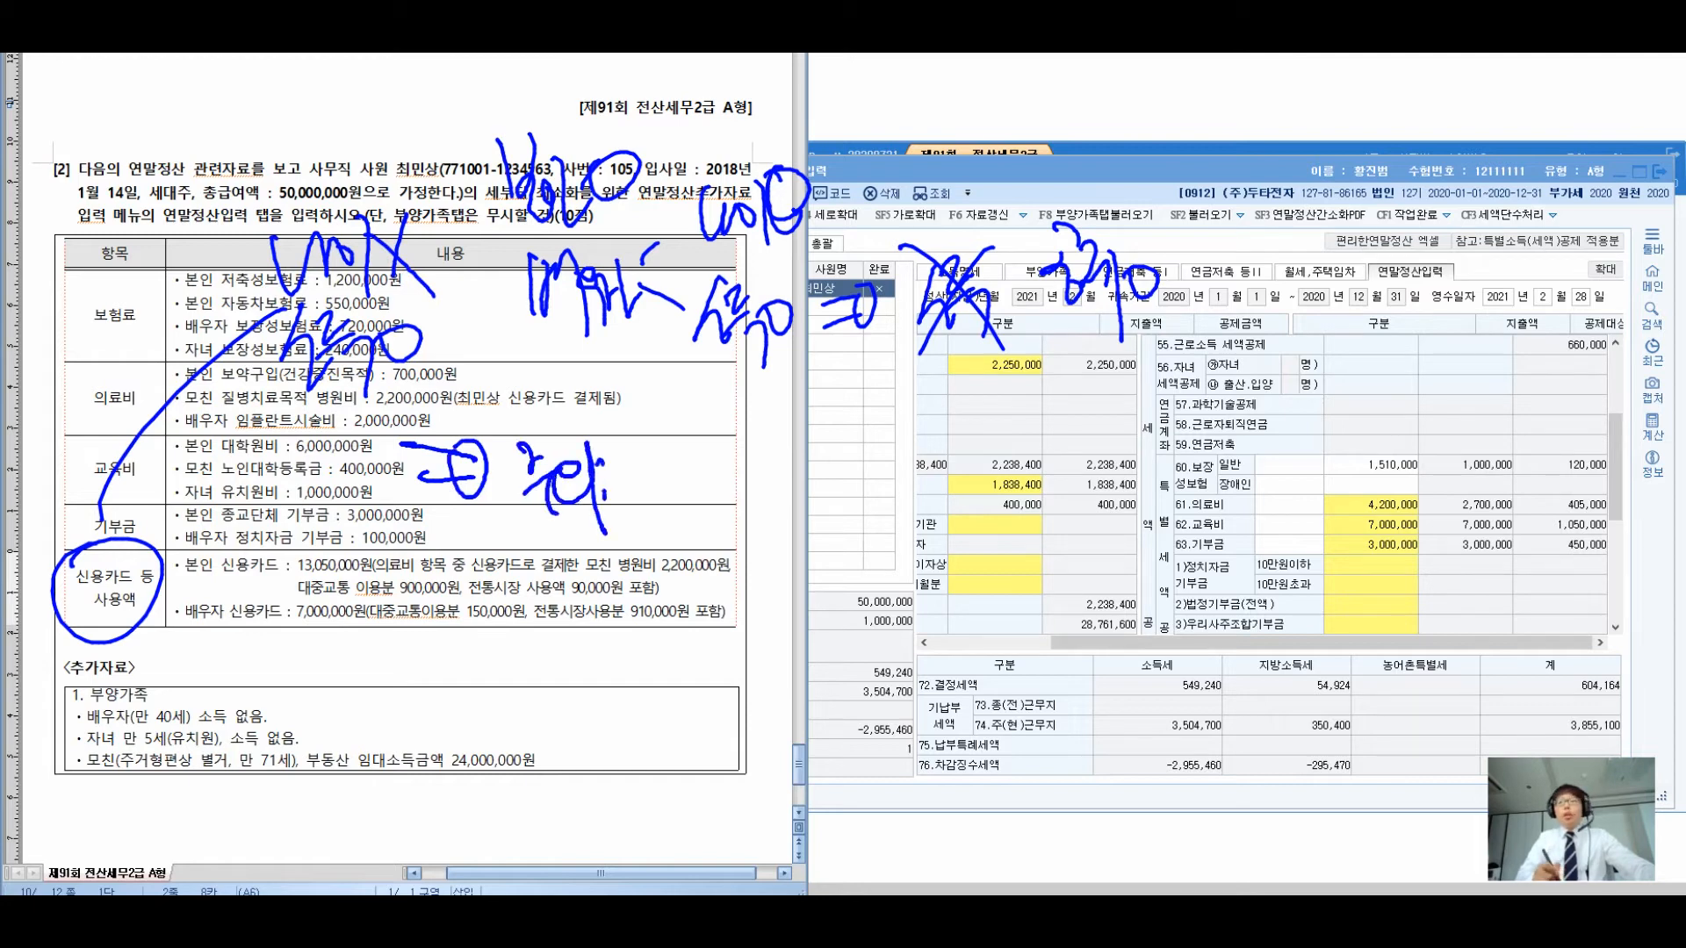
pyautogui.moveTo(648, 432); pyautogui.dragTo(664, 505)
pyautogui.moveTo(668, 450)
pyautogui.mouseDown()
pyautogui.moveTo(680, 505)
pyautogui.moveTo(702, 511)
pyautogui.mouseUp()
pyautogui.moveTo(698, 446)
pyautogui.mouseDown()
pyautogui.moveTo(715, 497)
pyautogui.moveTo(735, 487)
pyautogui.mouseUp()
pyautogui.moveTo(737, 435)
pyautogui.mouseDown()
pyautogui.moveTo(744, 518)
pyautogui.moveTo(767, 448)
pyautogui.mouseUp()
pyautogui.moveTo(773, 454)
pyautogui.mouseDown()
pyautogui.moveTo(786, 503)
pyautogui.moveTo(797, 453)
pyautogui.mouseUp()
pyautogui.moveTo(795, 452); pyautogui.dragTo(842, 544)
pyautogui.moveTo(860, 457)
pyautogui.mouseDown()
pyautogui.moveTo(877, 445)
pyautogui.moveTo(880, 501)
pyautogui.mouseUp()
pyautogui.moveTo(869, 452)
pyautogui.mouseDown()
pyautogui.moveTo(895, 502)
pyautogui.moveTo(917, 487)
pyautogui.mouseUp()
pyautogui.moveTo(921, 430)
pyautogui.mouseDown()
pyautogui.moveTo(944, 546)
pyautogui.moveTo(996, 549)
pyautogui.mouseUp()
pyautogui.moveTo(979, 439); pyautogui.dragTo(935, 527)
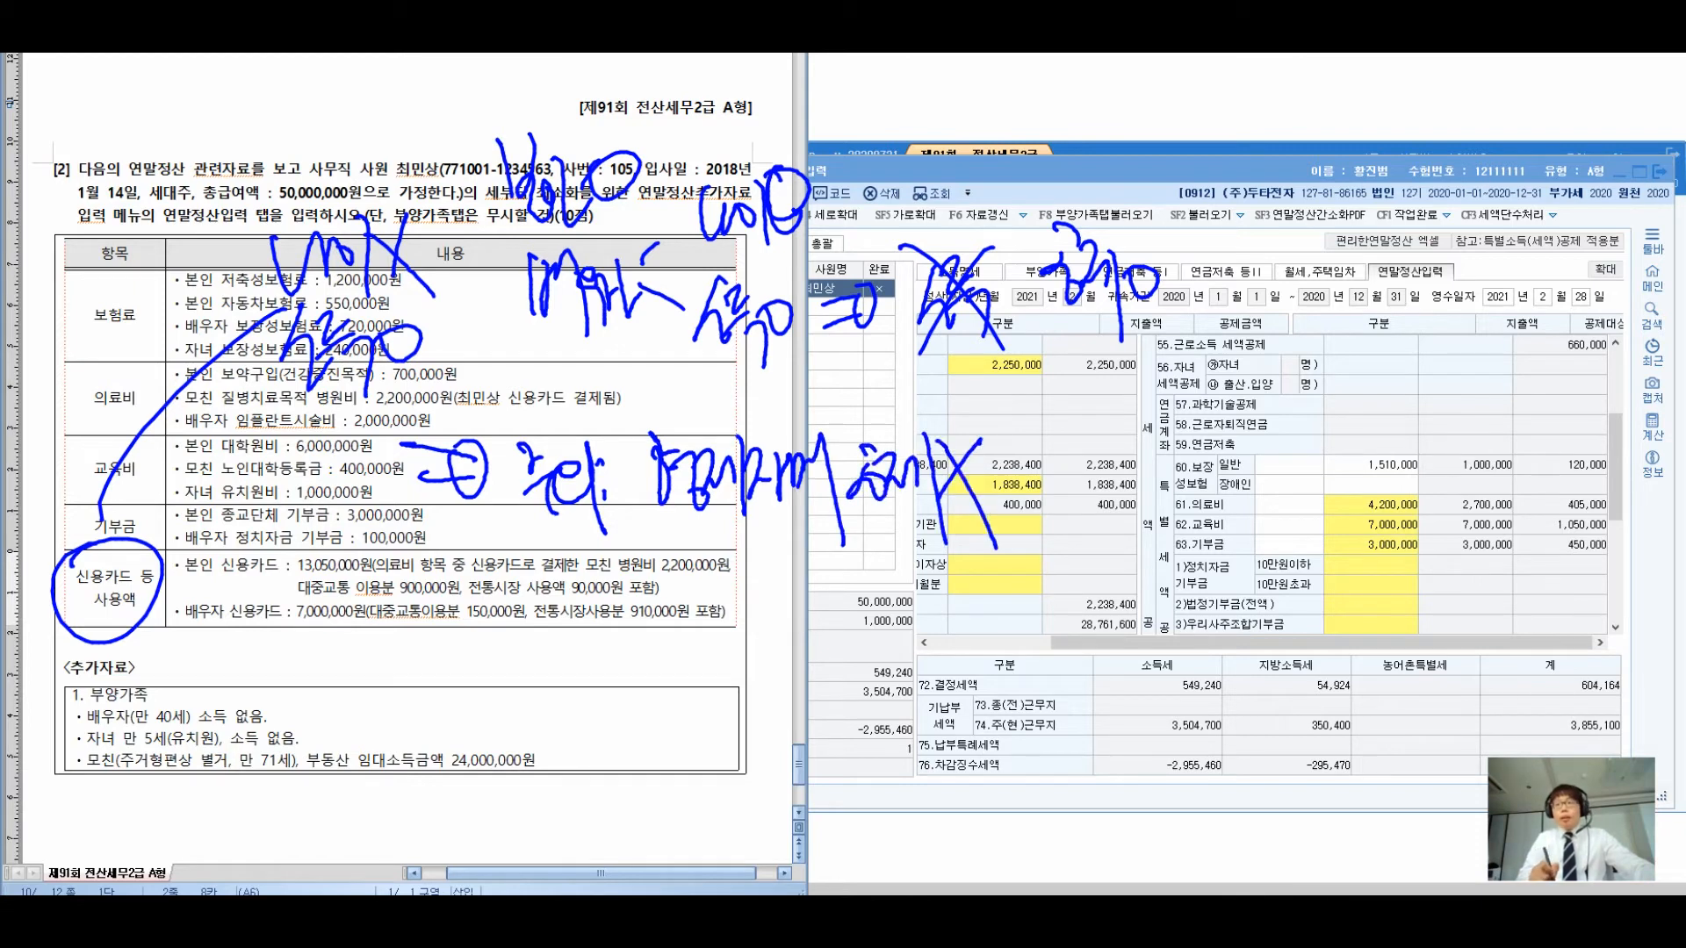
# Handwrite a bracketed, crossed-out deduction note beside the credit card lines, and circle 보장성보험, 교육비 and 기부금 in the form
pyautogui.moveTo(624, 638); pyautogui.dragTo(625, 651)
pyautogui.moveTo(666, 587)
pyautogui.mouseDown()
pyautogui.moveTo(672, 631)
pyautogui.moveTo(689, 604)
pyautogui.mouseUp()
pyautogui.moveTo(658, 650); pyautogui.dragTo(720, 581)
pyautogui.moveTo(703, 601); pyautogui.dragTo(747, 671)
pyautogui.moveTo(739, 605)
pyautogui.mouseDown()
pyautogui.moveTo(773, 586)
pyautogui.moveTo(787, 635)
pyautogui.mouseUp()
pyautogui.moveTo(809, 591)
pyautogui.mouseDown()
pyautogui.moveTo(810, 672)
pyautogui.moveTo(831, 605)
pyautogui.mouseUp()
pyautogui.moveTo(844, 579); pyautogui.dragTo(848, 681)
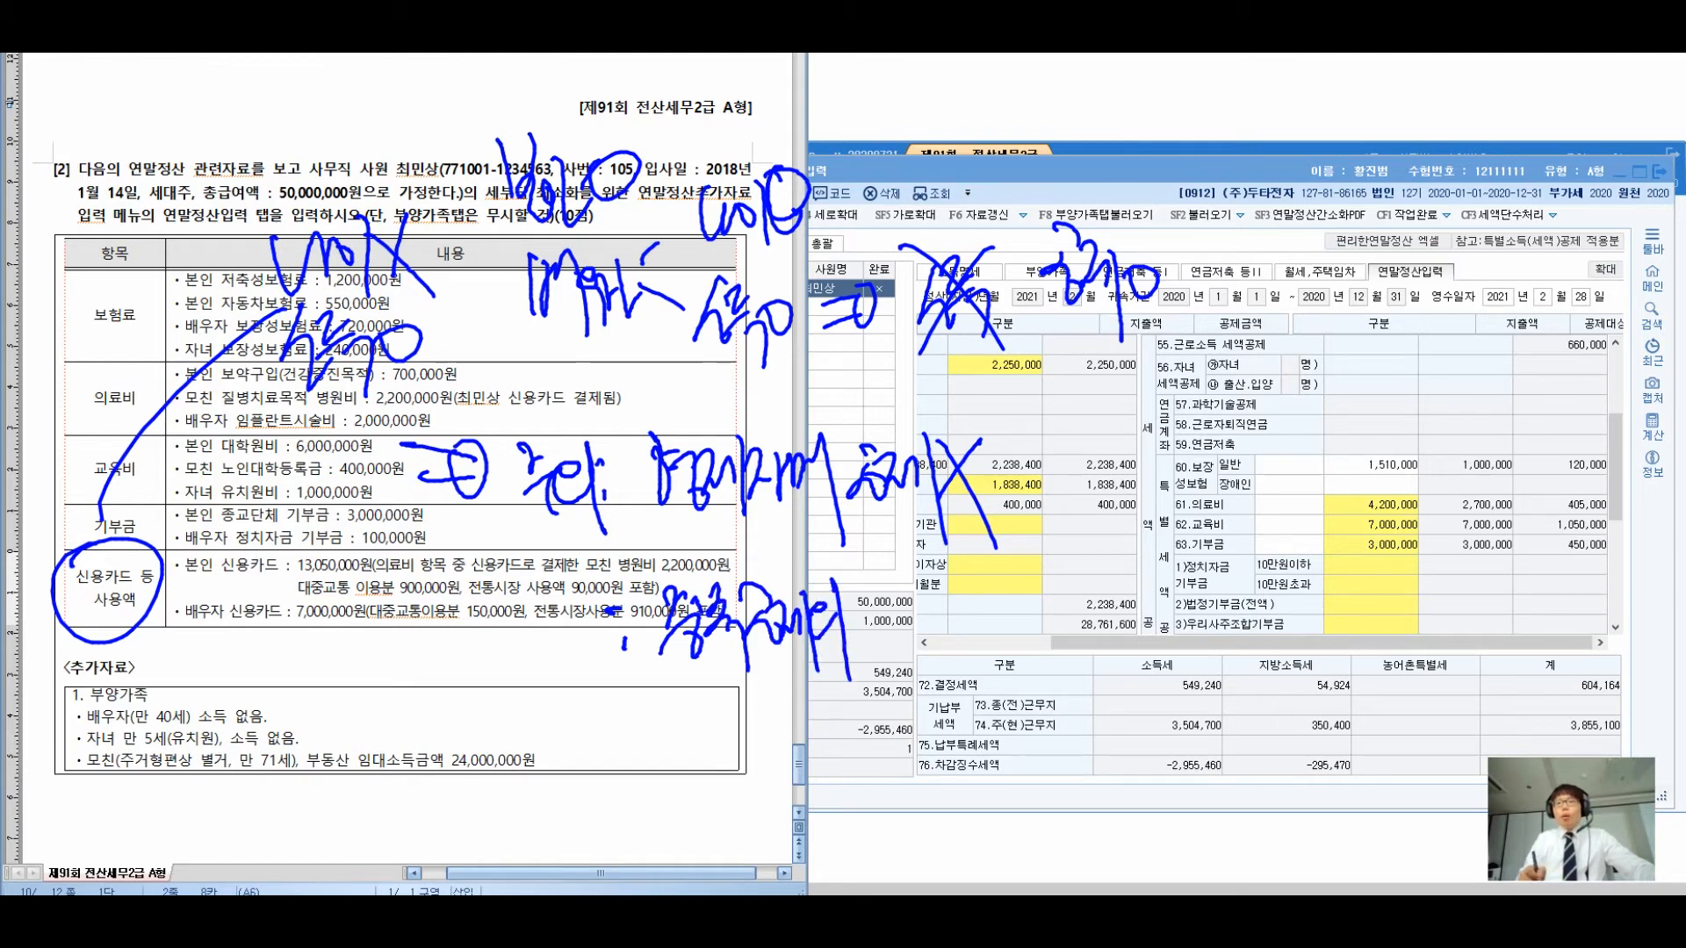
pyautogui.moveTo(1269, 421)
pyautogui.mouseDown()
pyautogui.moveTo(1140, 508)
pyautogui.moveTo(1246, 571)
pyautogui.moveTo(1194, 651)
pyautogui.mouseUp()
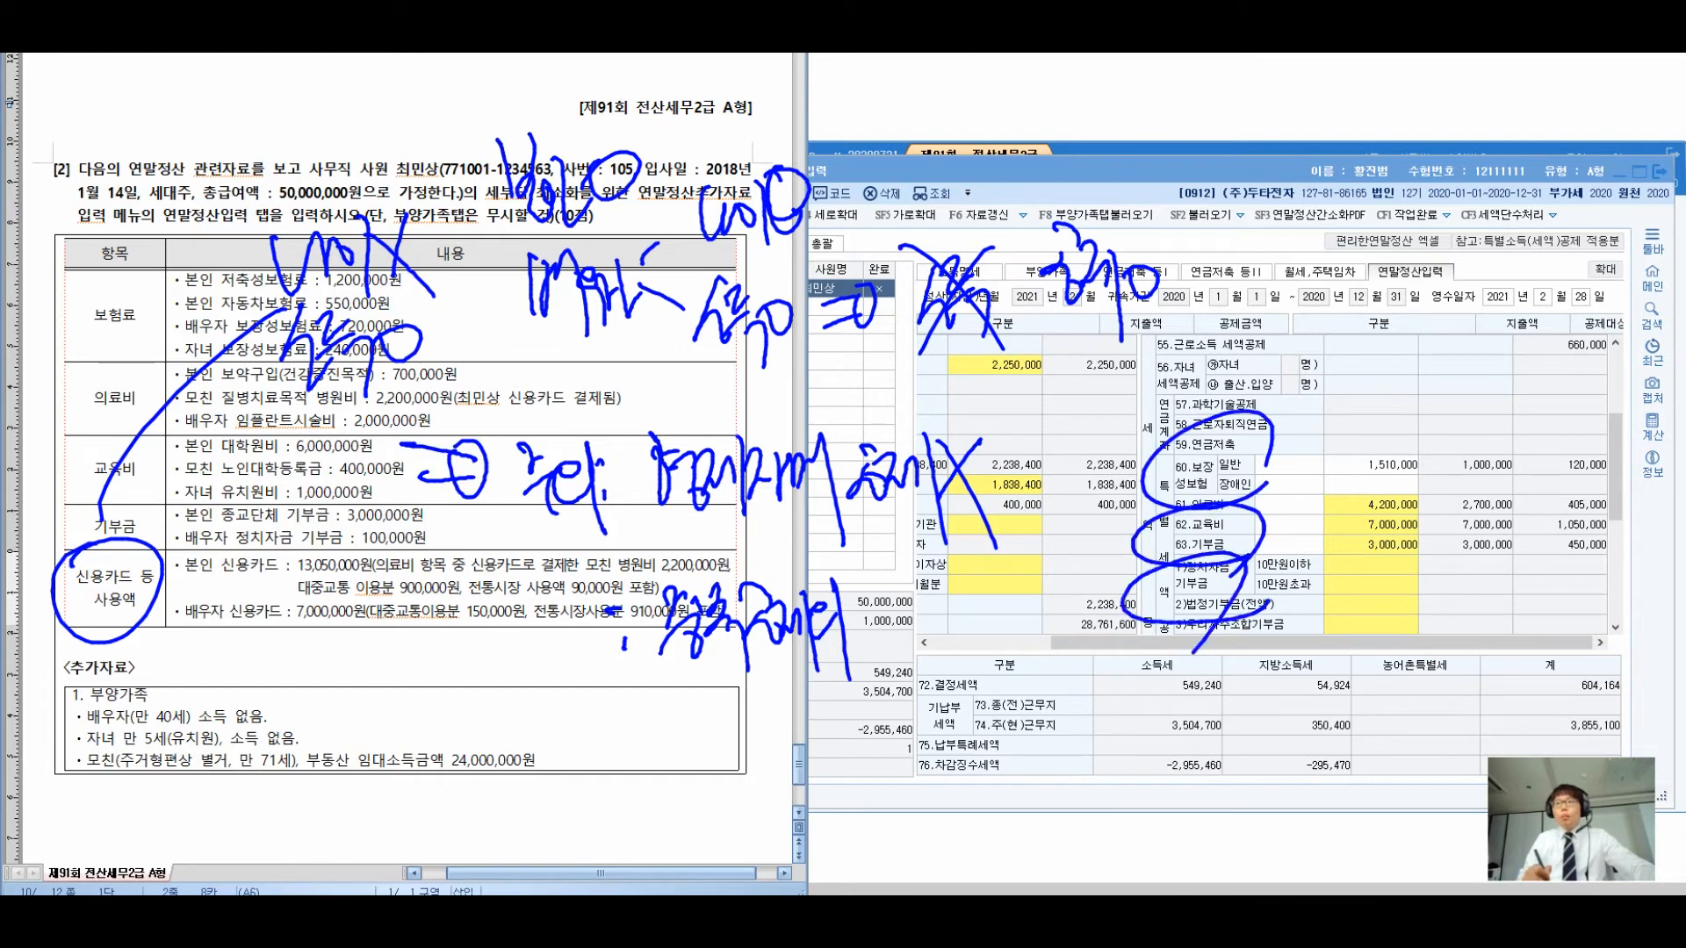
pyautogui.moveTo(1102, 455); pyautogui.dragTo(1094, 654)
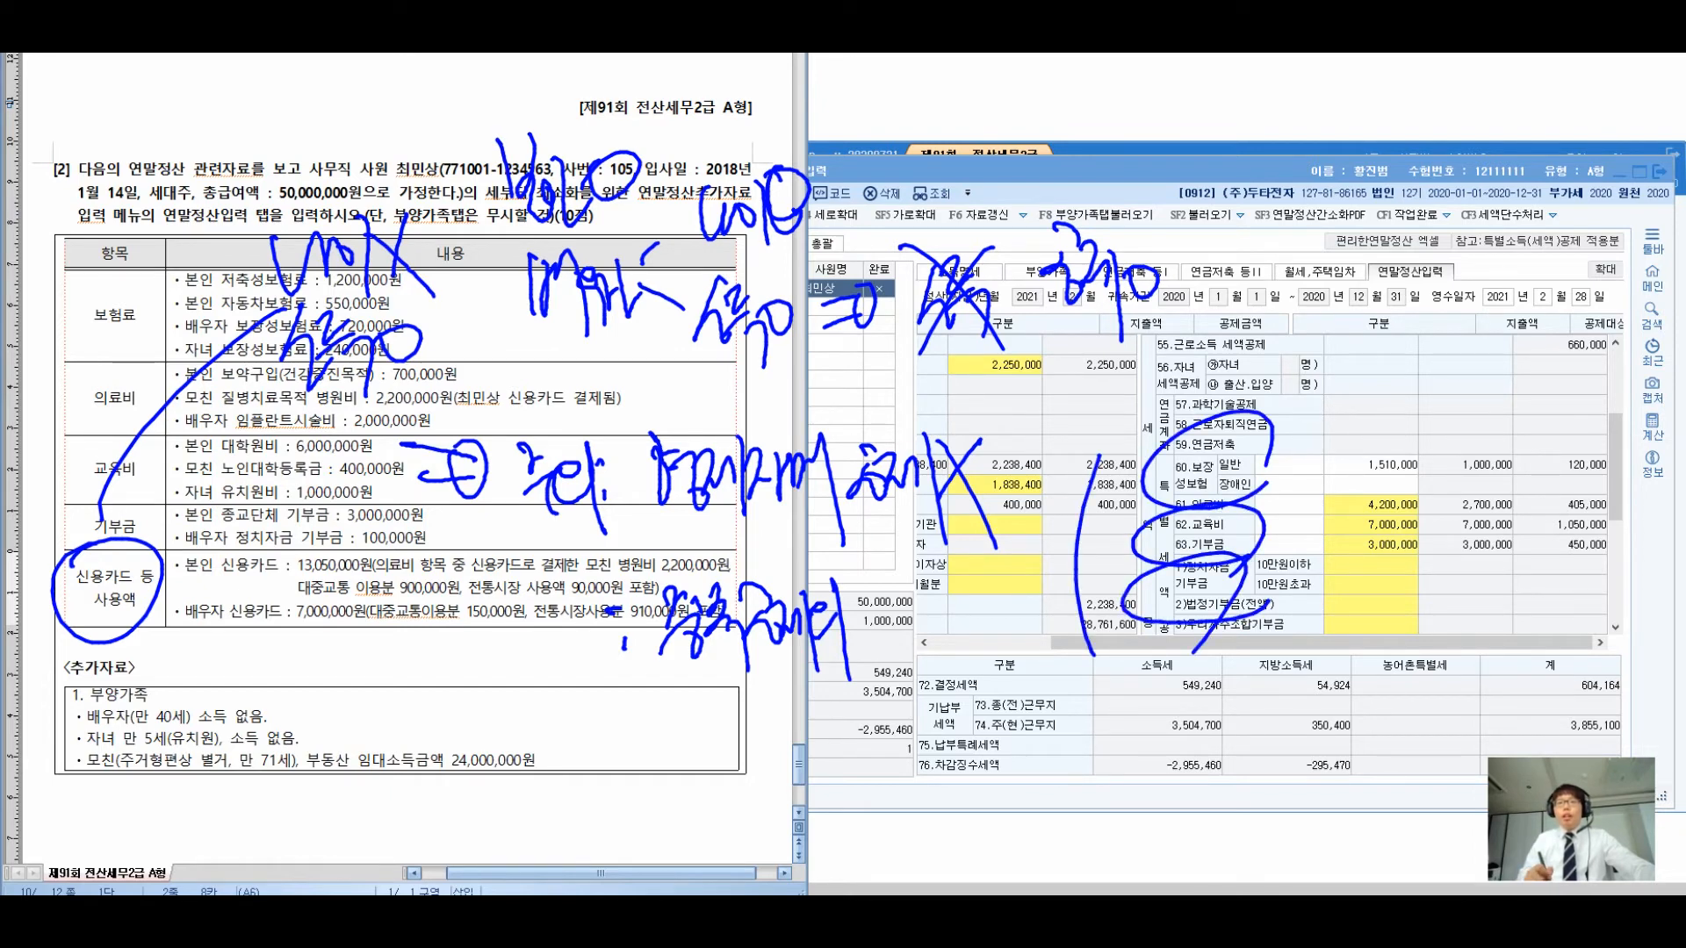
pyautogui.moveTo(889, 596)
pyautogui.mouseDown()
pyautogui.moveTo(937, 666)
pyautogui.moveTo(980, 654)
pyautogui.moveTo(1005, 685)
pyautogui.mouseUp()
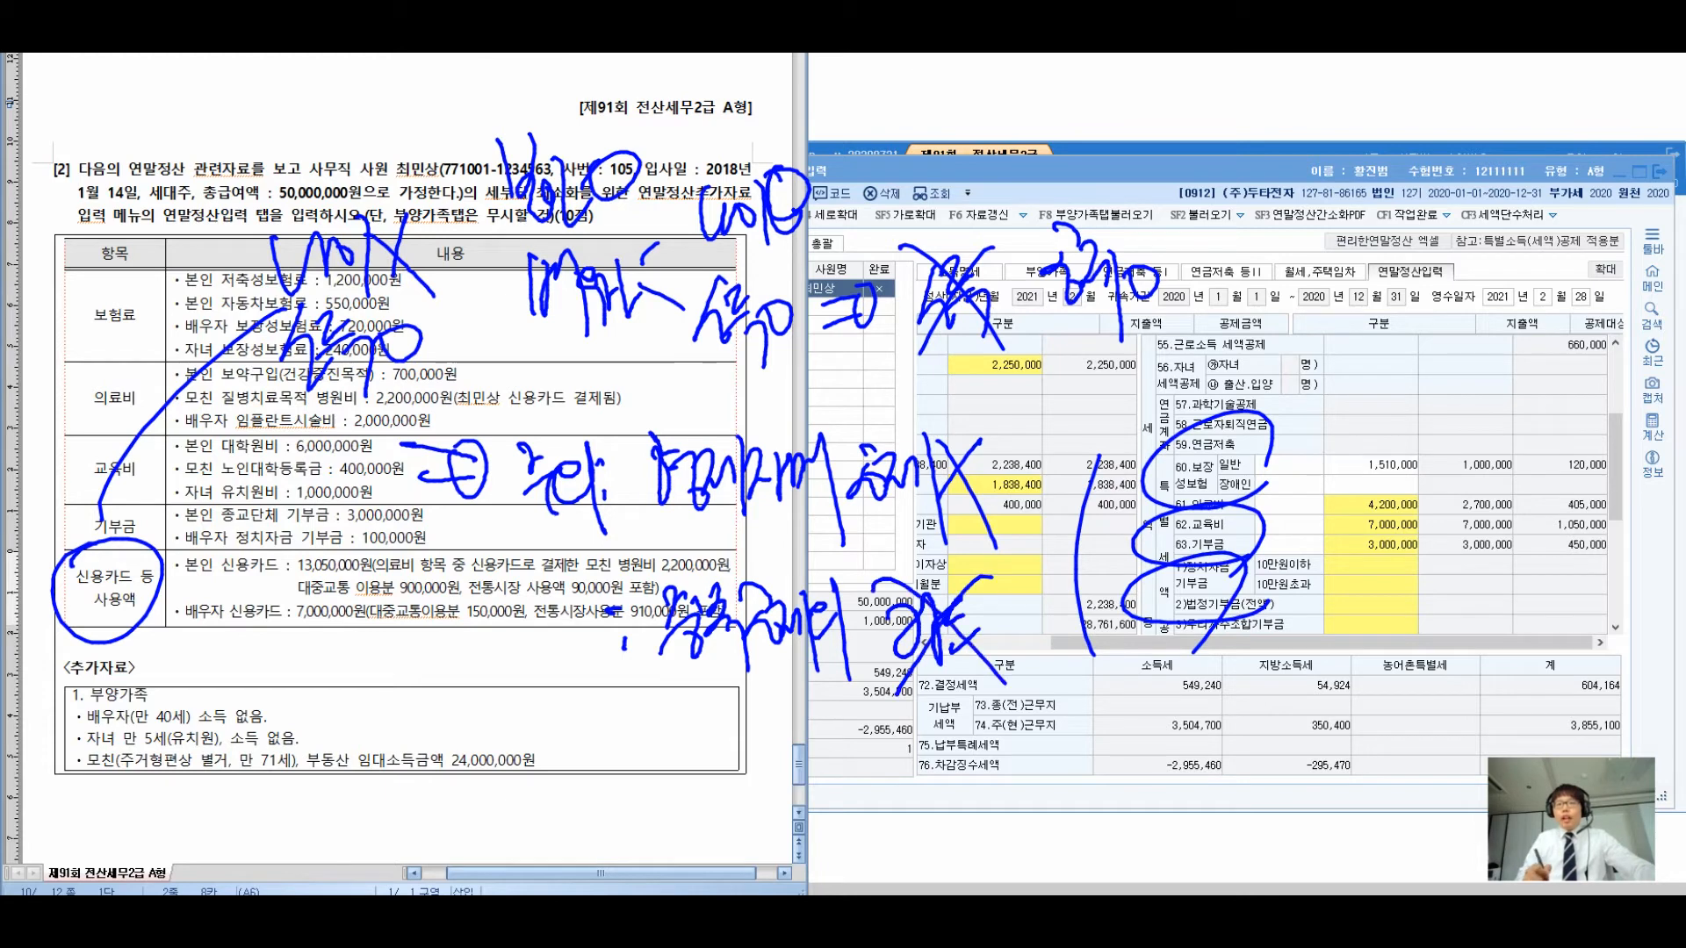
pyautogui.moveTo(845, 544); pyautogui.dragTo(859, 678)
pyautogui.moveTo(654, 562); pyautogui.dragTo(658, 707)
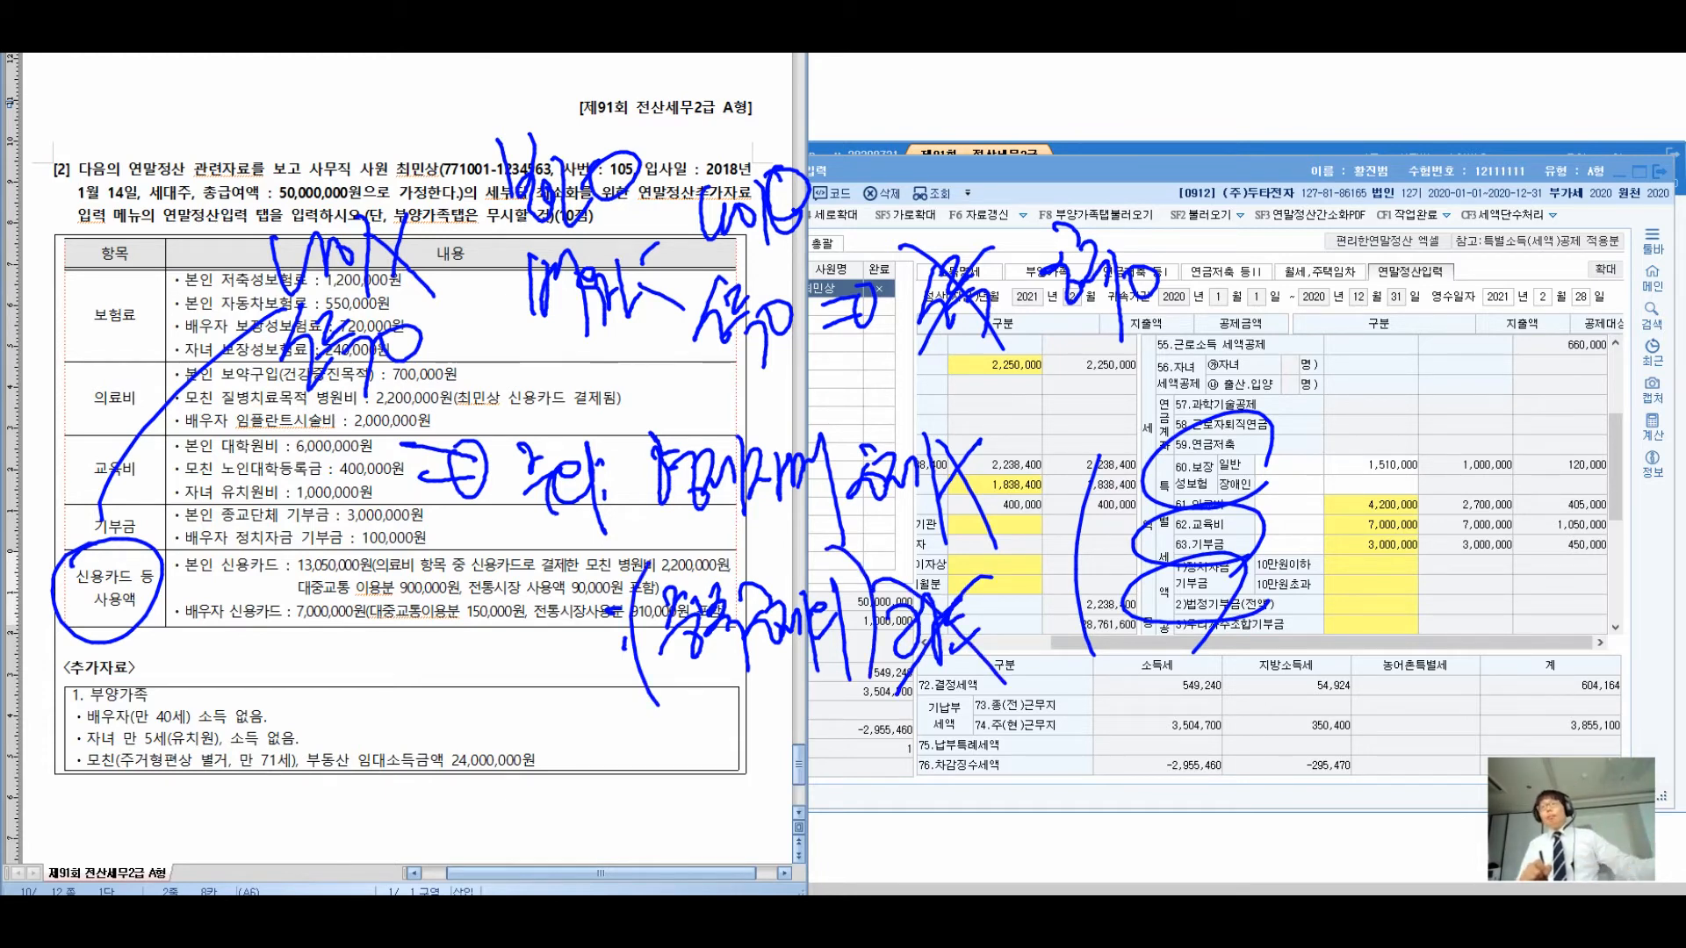
# Handwrite another credit card exclusion beside the 부양가족 information and cross it out
pyautogui.click(654, 780)
pyautogui.moveTo(670, 709); pyautogui.dragTo(725, 812)
pyautogui.moveTo(713, 746)
pyautogui.mouseDown()
pyautogui.moveTo(776, 747)
pyautogui.moveTo(776, 795)
pyautogui.moveTo(812, 803)
pyautogui.mouseUp()
pyautogui.moveTo(791, 742); pyautogui.dragTo(834, 794)
pyautogui.moveTo(838, 728); pyautogui.dragTo(878, 790)
pyautogui.moveTo(933, 720)
pyautogui.mouseDown()
pyautogui.moveTo(966, 773)
pyautogui.moveTo(1088, 729)
pyautogui.mouseUp()
pyautogui.moveTo(1094, 655); pyautogui.dragTo(660, 842)
pyautogui.moveTo(668, 709); pyautogui.dragTo(1125, 790)
# Link the circled note below the form to its 특별세액공제 amounts, add a circled note above, and clear the ink
pyautogui.moveTo(1185, 689)
pyautogui.mouseDown()
pyautogui.moveTo(1181, 733)
pyautogui.moveTo(1224, 760)
pyautogui.moveTo(1181, 790)
pyautogui.moveTo(1465, 458)
pyautogui.mouseUp()
pyautogui.moveTo(1422, 449); pyautogui.dragTo(1468, 500)
pyautogui.moveTo(1334, 260); pyautogui.dragTo(1341, 326)
pyautogui.moveTo(1329, 299); pyautogui.dragTo(1371, 309)
pyautogui.moveTo(1329, 356)
pyautogui.mouseDown()
pyautogui.moveTo(1372, 327)
pyautogui.moveTo(1389, 362)
pyautogui.mouseUp()
pyautogui.moveTo(1382, 294)
pyautogui.mouseDown()
pyautogui.moveTo(1424, 332)
pyautogui.moveTo(1439, 322)
pyautogui.mouseUp()
pyautogui.moveTo(1431, 294)
pyautogui.mouseDown()
pyautogui.moveTo(1480, 329)
pyautogui.moveTo(1347, 281)
pyautogui.mouseUp()
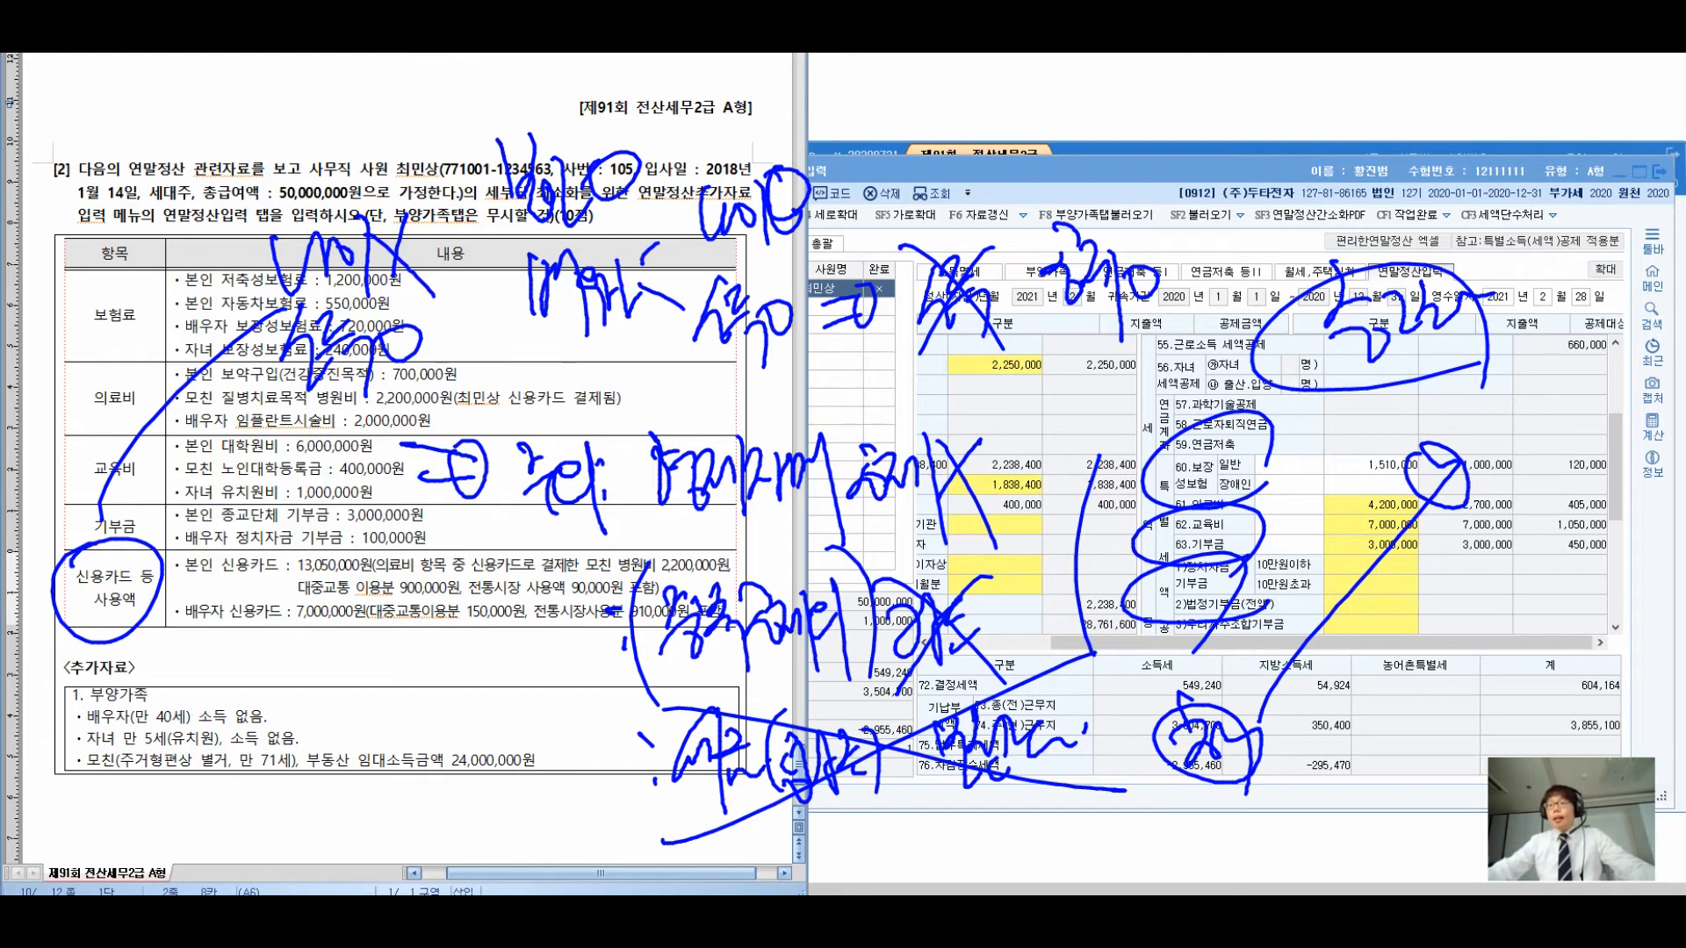
pyautogui.moveTo(1344, 195)
pyautogui.mouseDown()
pyautogui.moveTo(1330, 277)
pyautogui.moveTo(1410, 281)
pyautogui.mouseUp()
pyautogui.moveTo(1439, 195); pyautogui.dragTo(1506, 264)
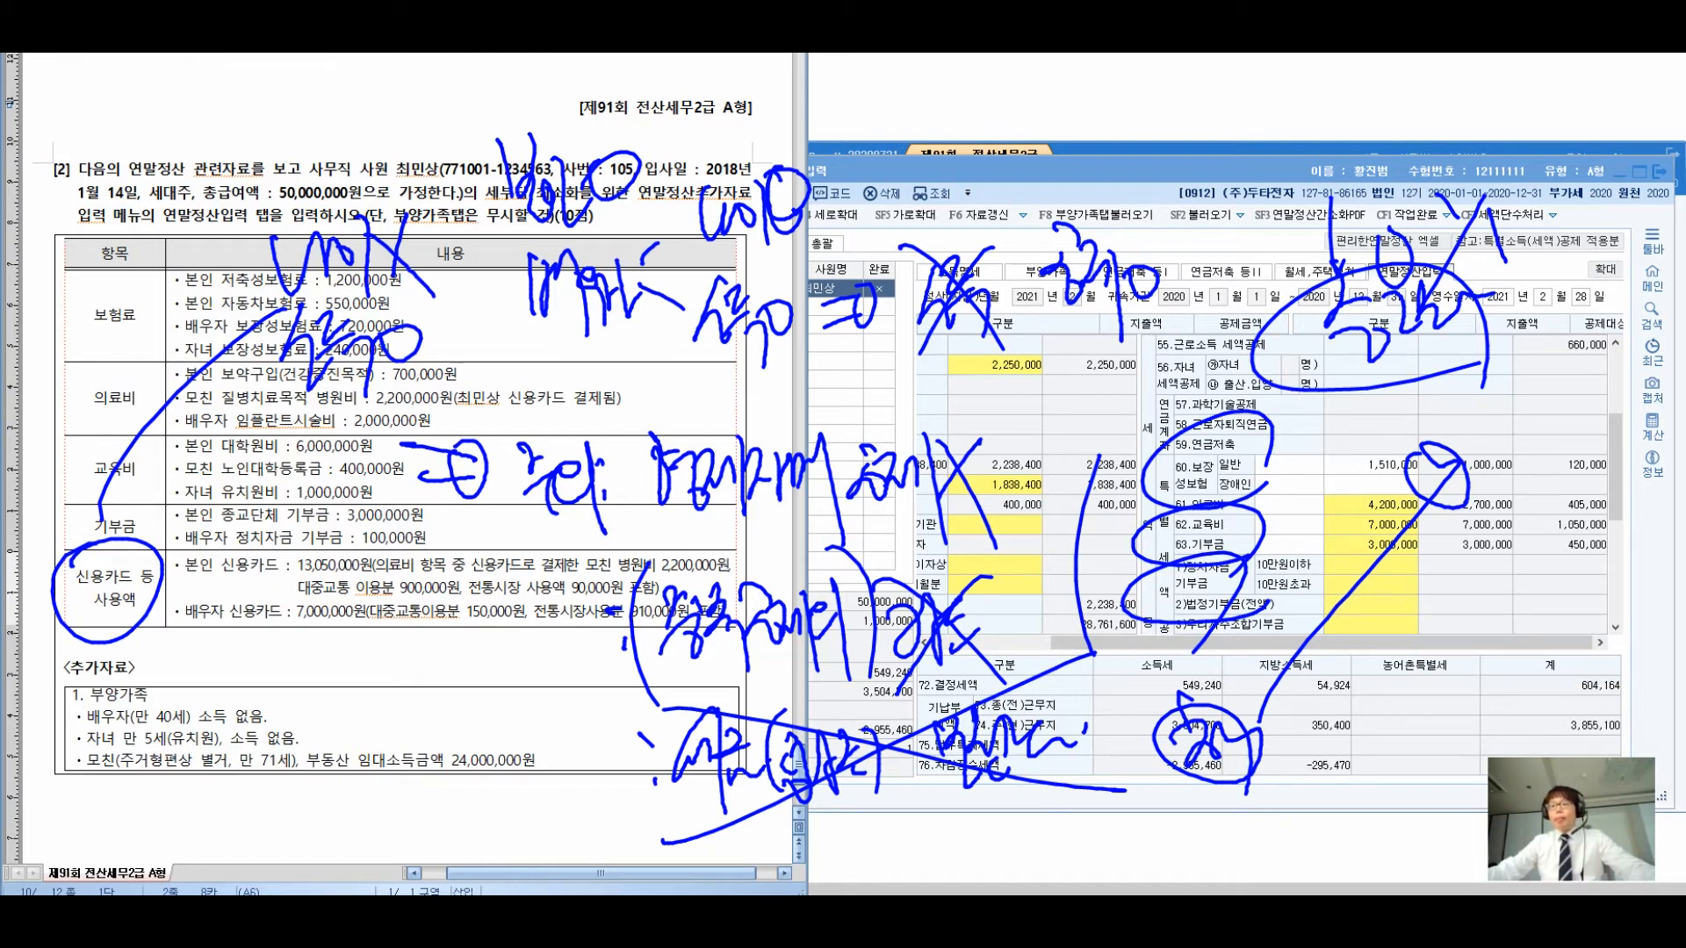
pyautogui.press('Escape')
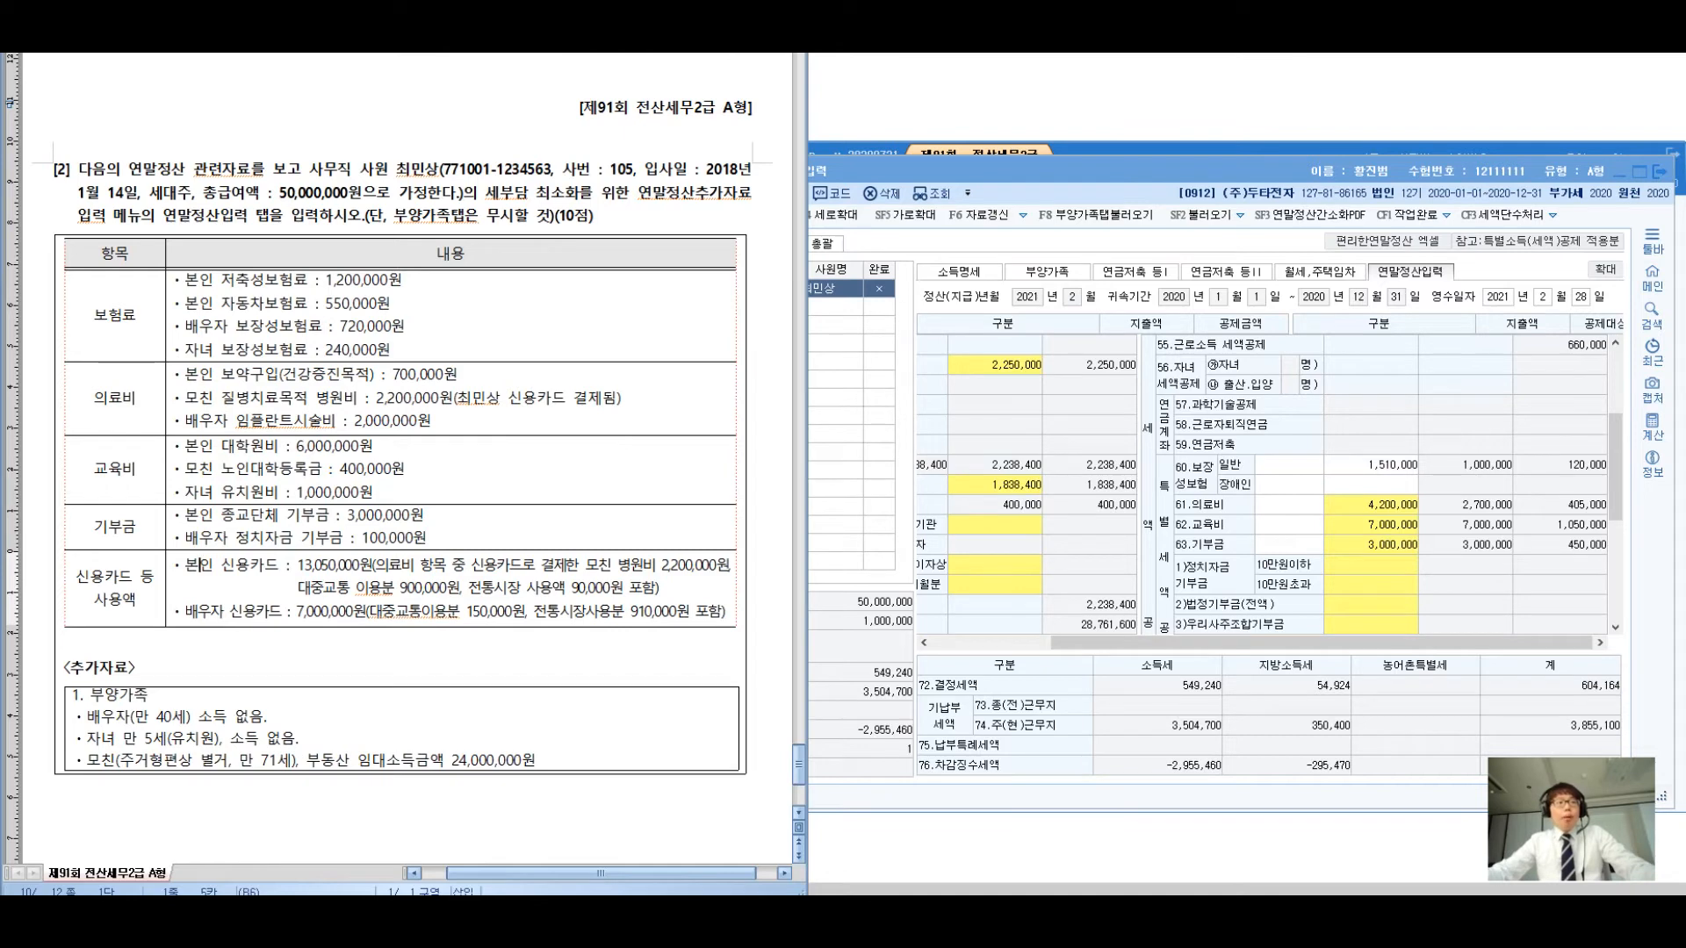
# Review both credit card lines in the question, and open the deduction details for 42.신용카드 등 사용액 in the 연말정산입력 form
pyautogui.moveTo(184, 565); pyautogui.dragTo(726, 614)
pyautogui.click(726, 613)
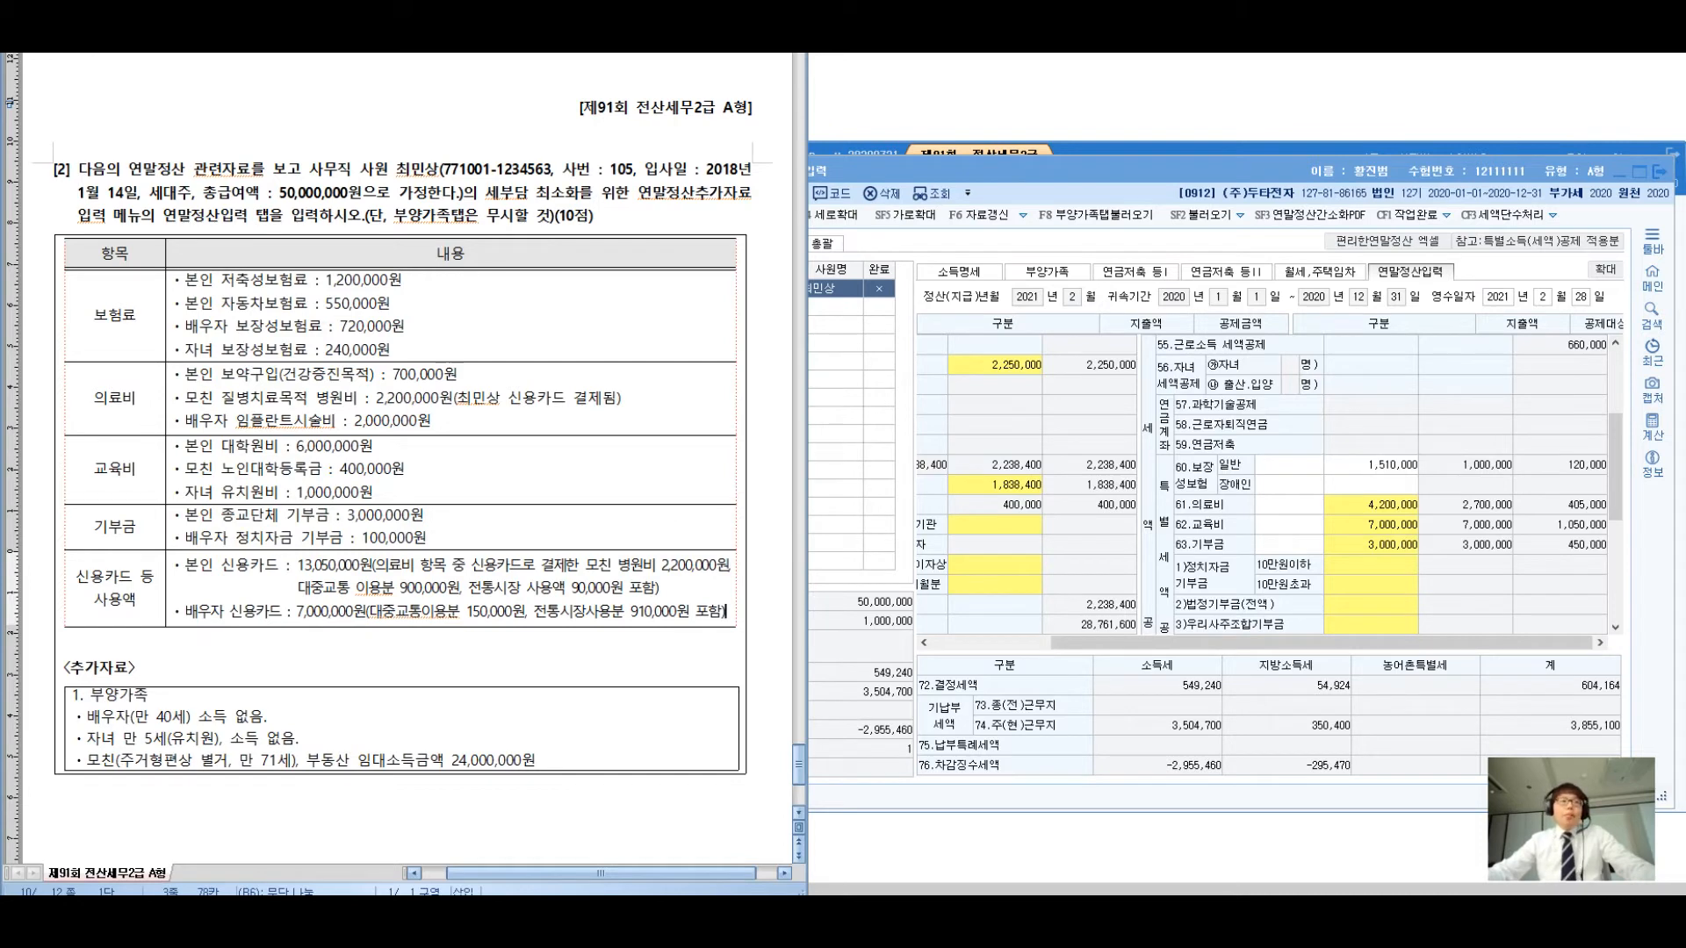
pyautogui.click(983, 643)
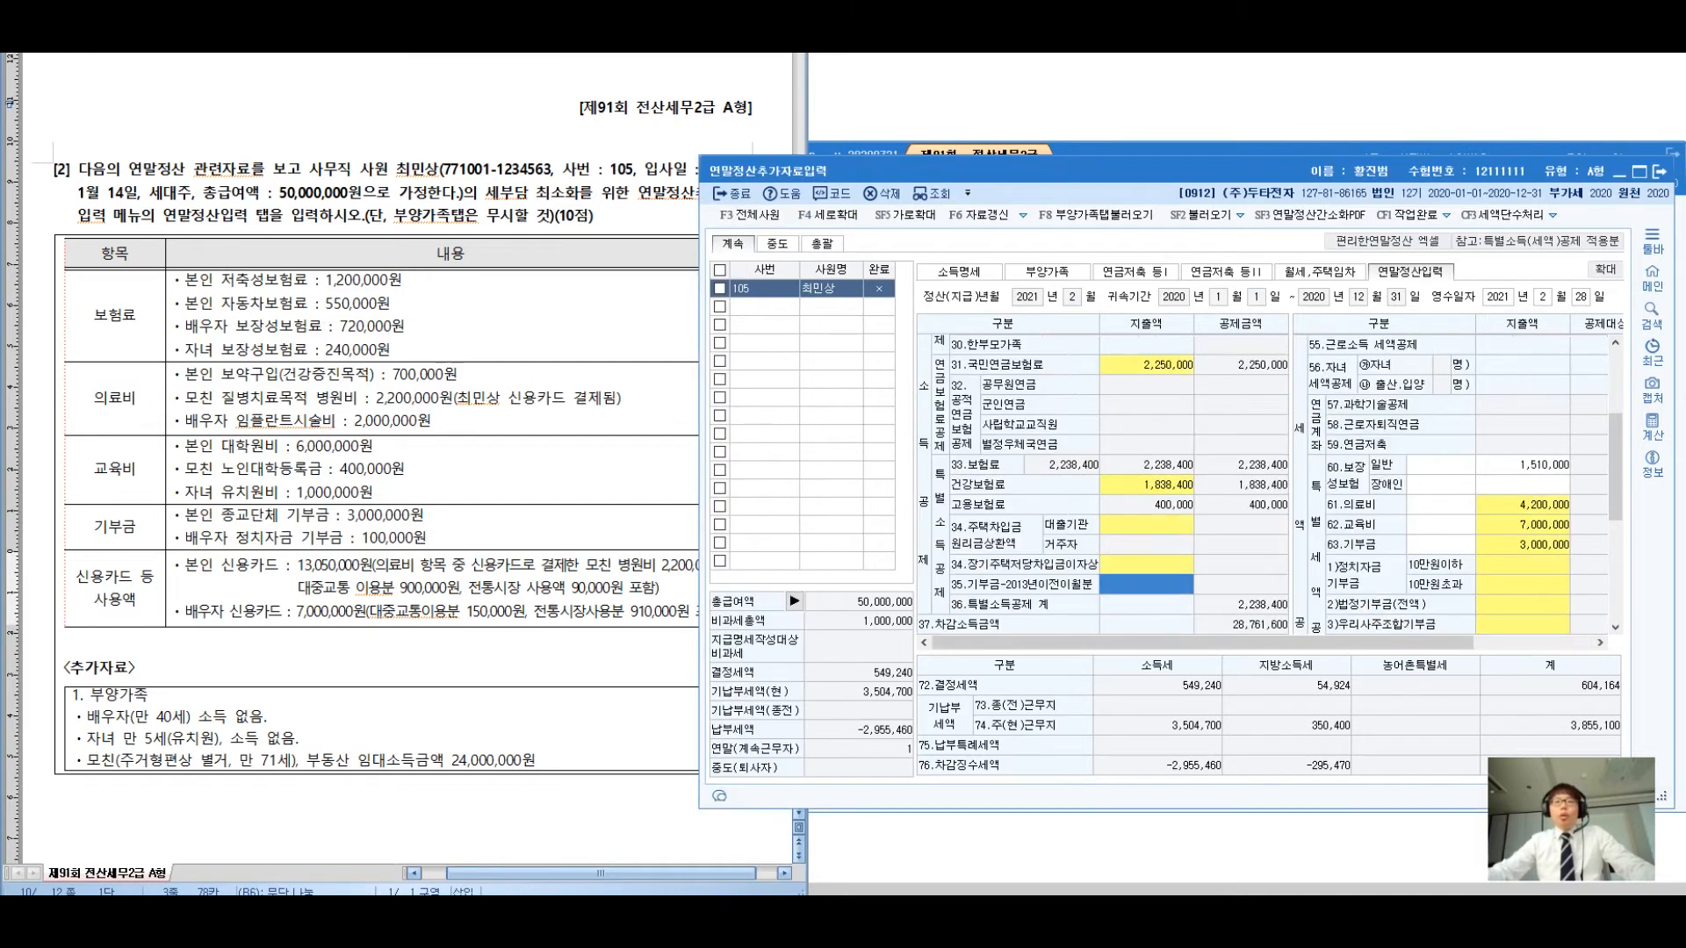
pyautogui.scroll(-5, 1264, 491)
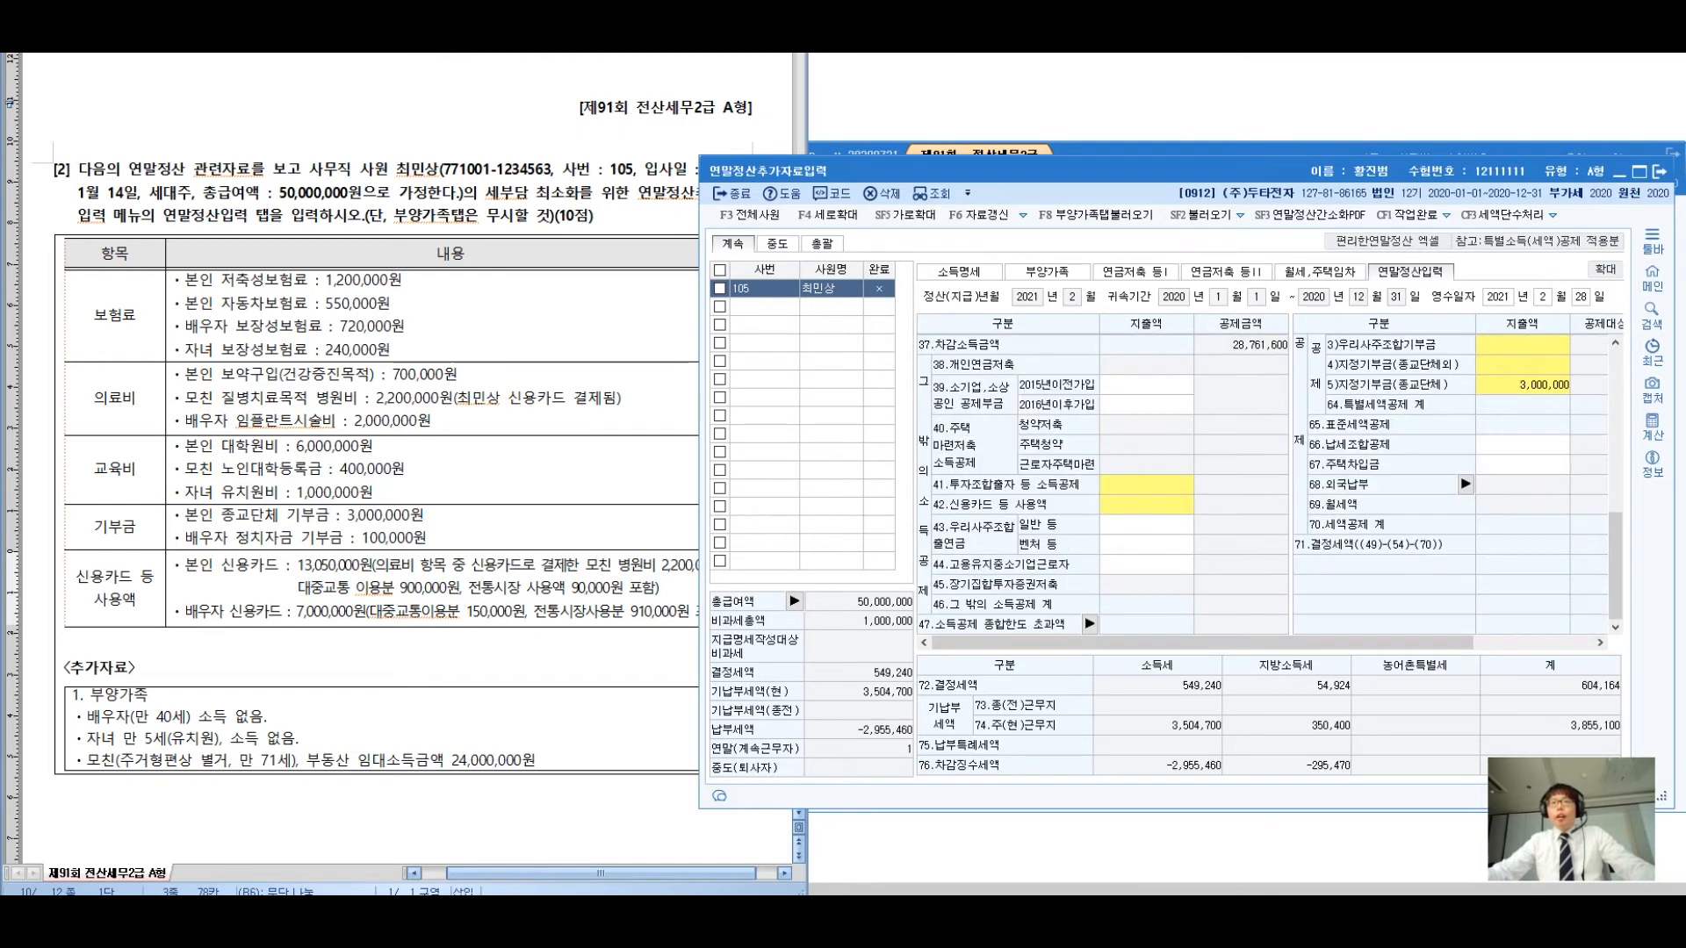
pyautogui.click(1146, 505)
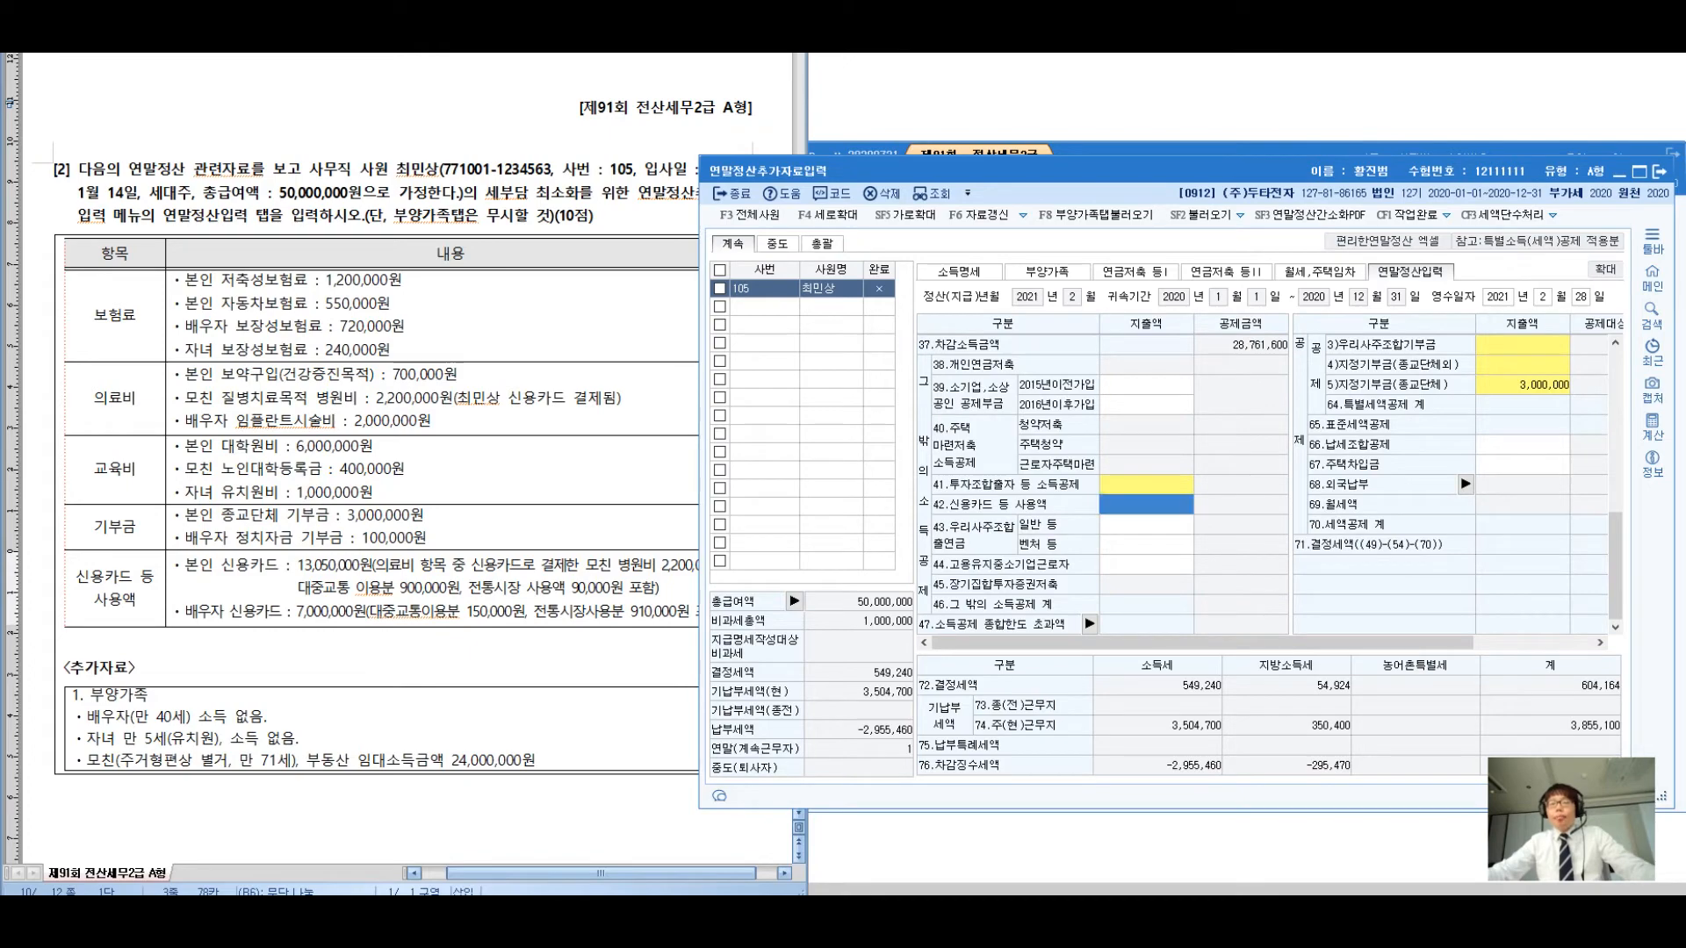
pyautogui.press('Return')
pyautogui.moveTo(965, 141)
pyautogui.mouseDown()
pyautogui.moveTo(1041, 167)
pyautogui.moveTo(978, 162)
pyautogui.mouseUp()
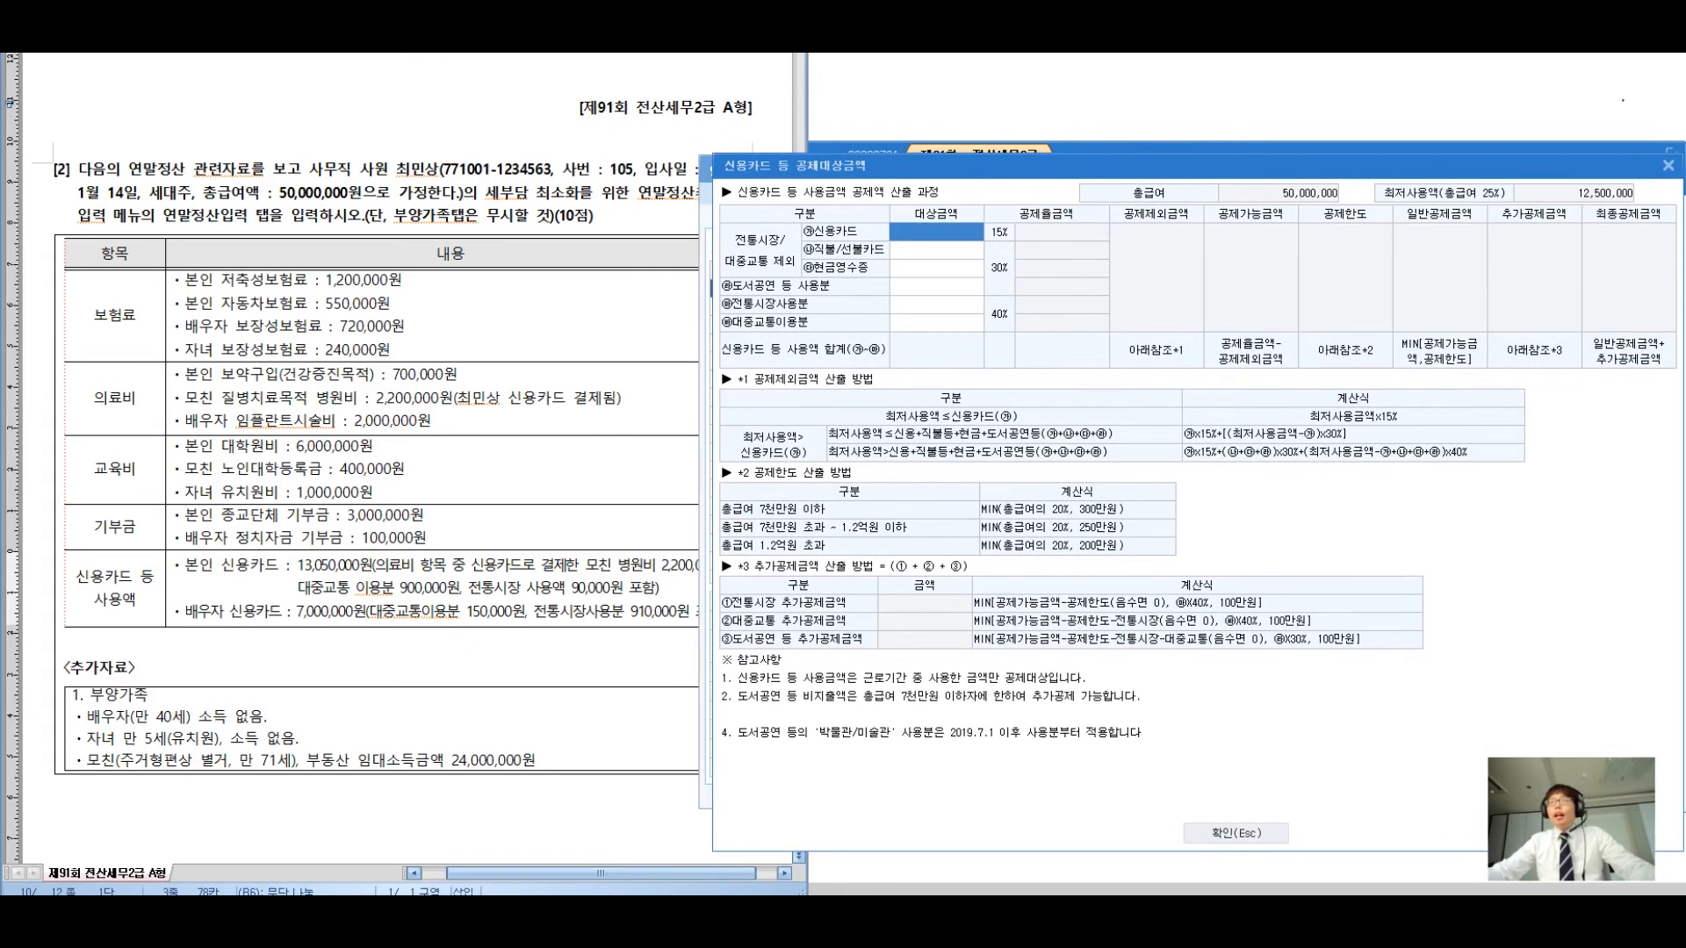
# Highlight the 본인 신용카드 amount in the question and calculate 13,050,000 − 900,000 − 90,000 in the calculator
pyautogui.moveTo(297, 567); pyautogui.dragTo(657, 590)
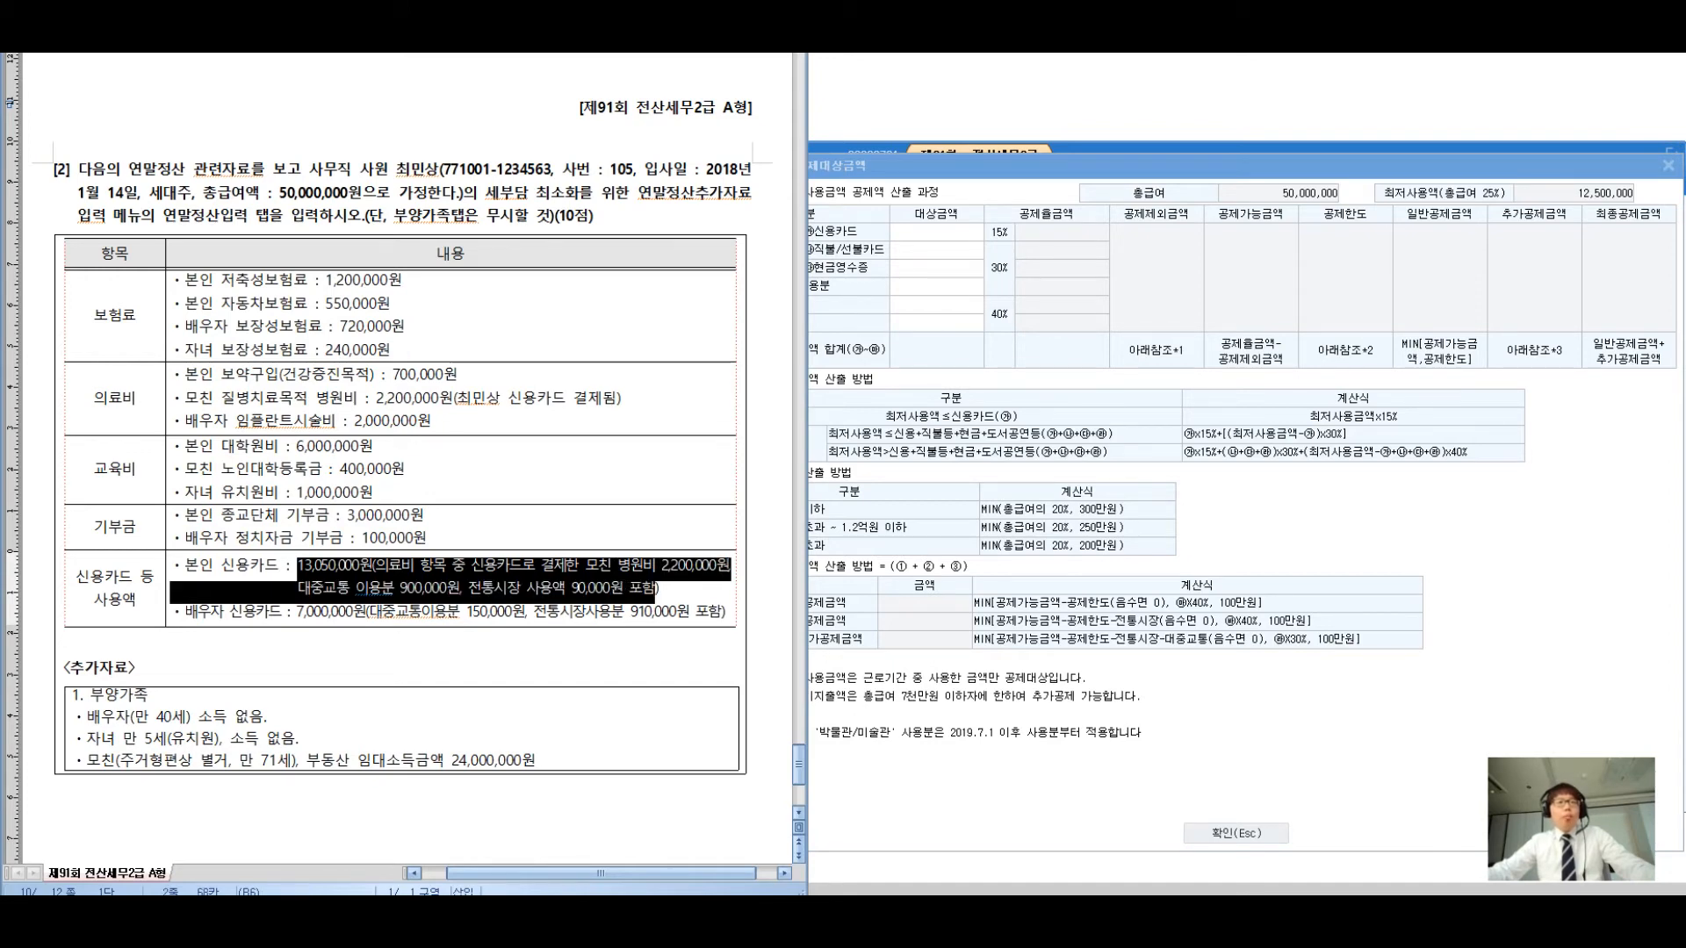
pyautogui.press('XF86Calculator')
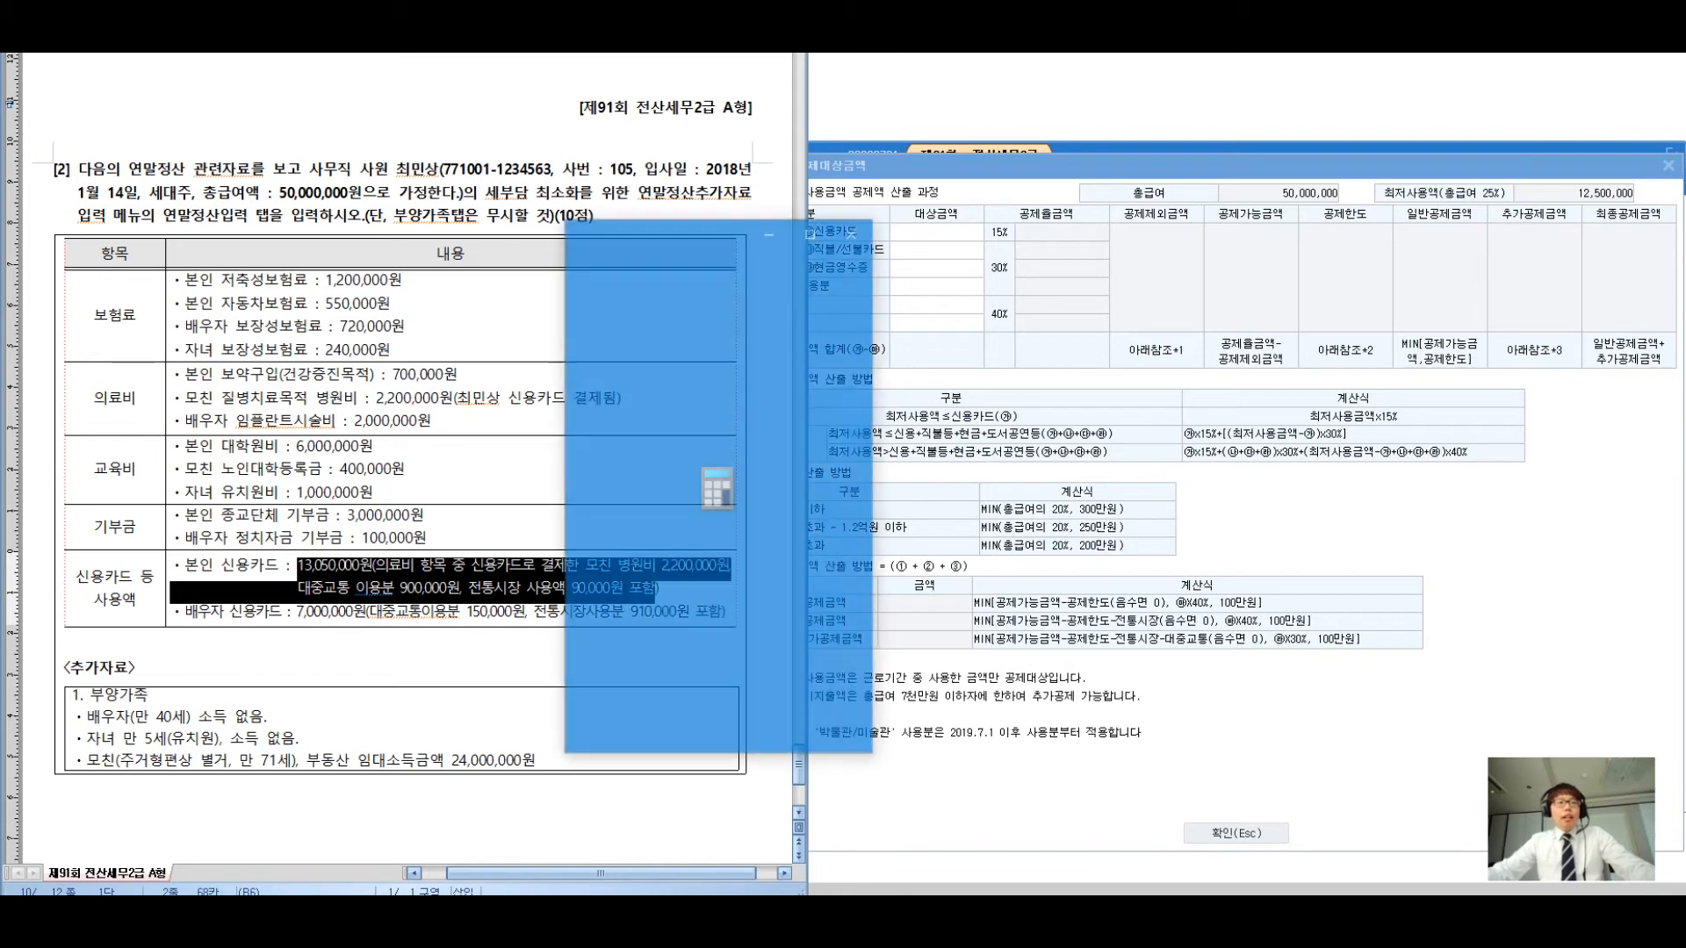
pyautogui.moveTo(655, 236); pyautogui.dragTo(913, 249)
pyautogui.write('13')
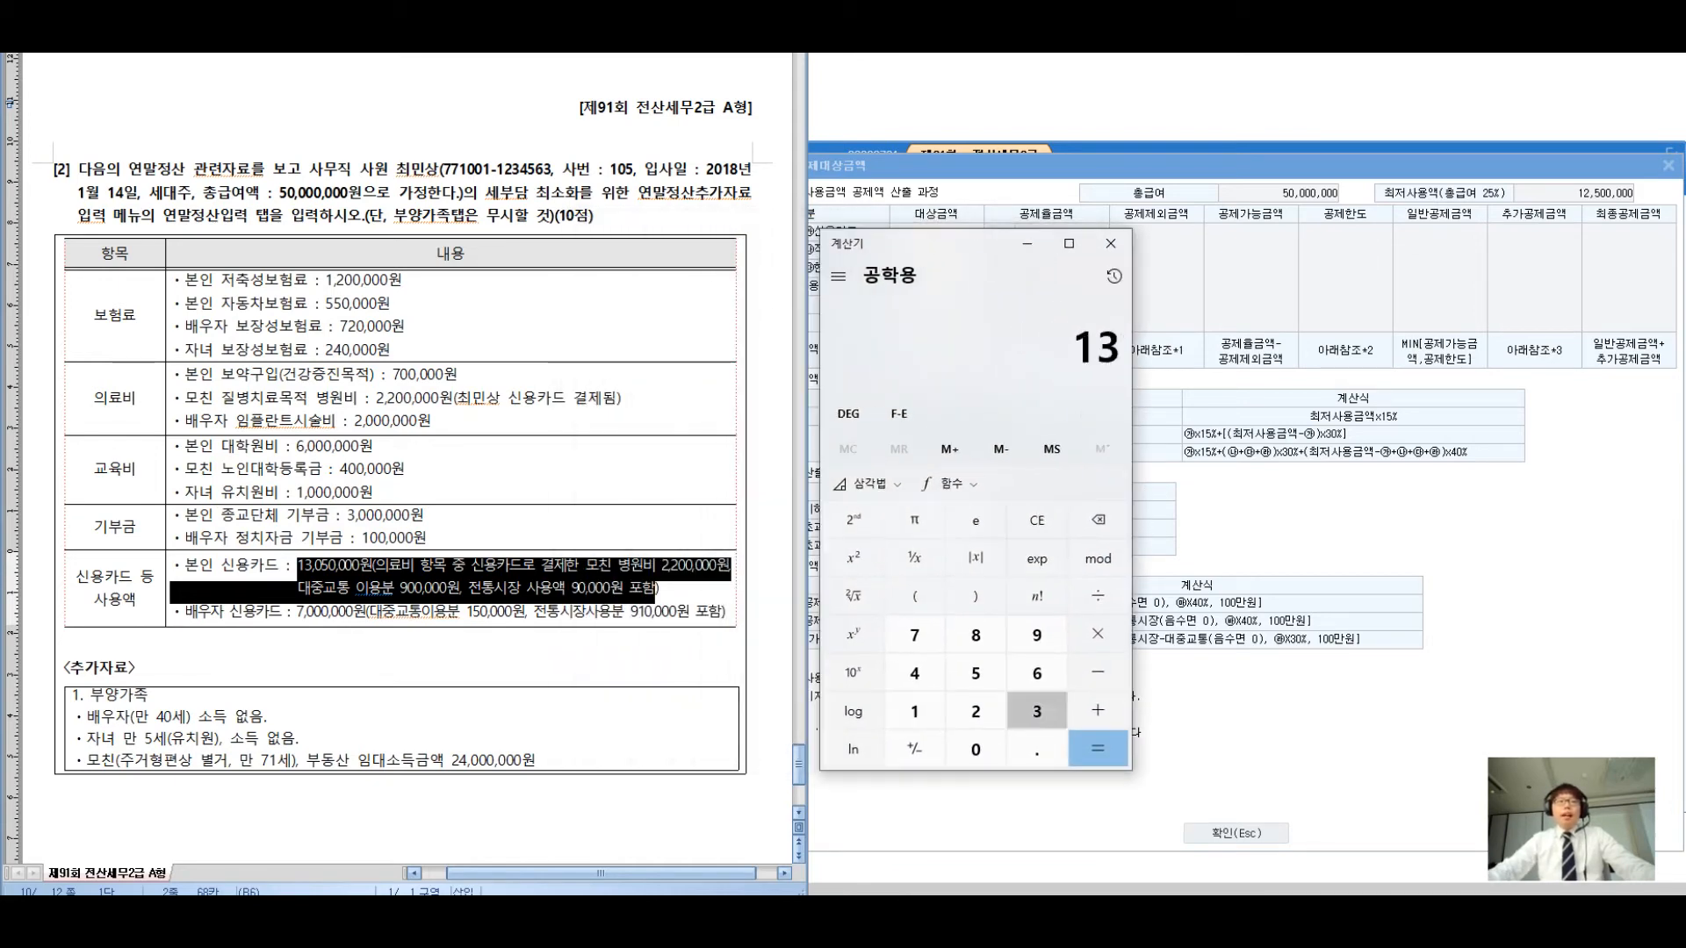
pyautogui.write('050000 -')
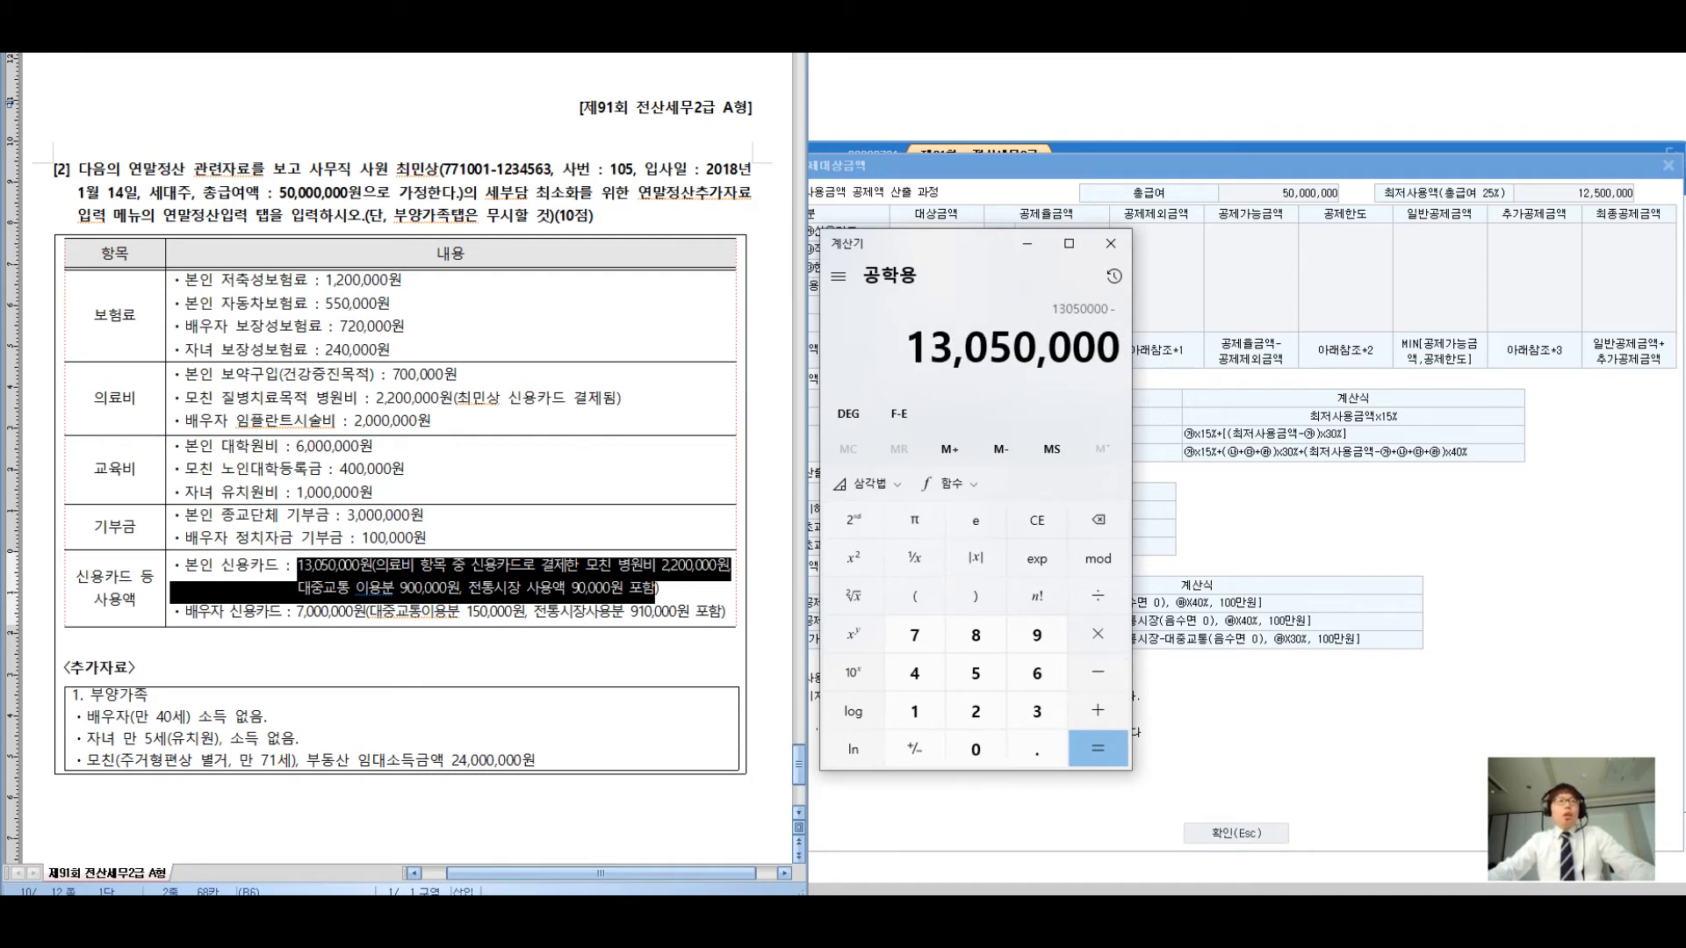
pyautogui.write(' 900000 - 900000 - 90,000')
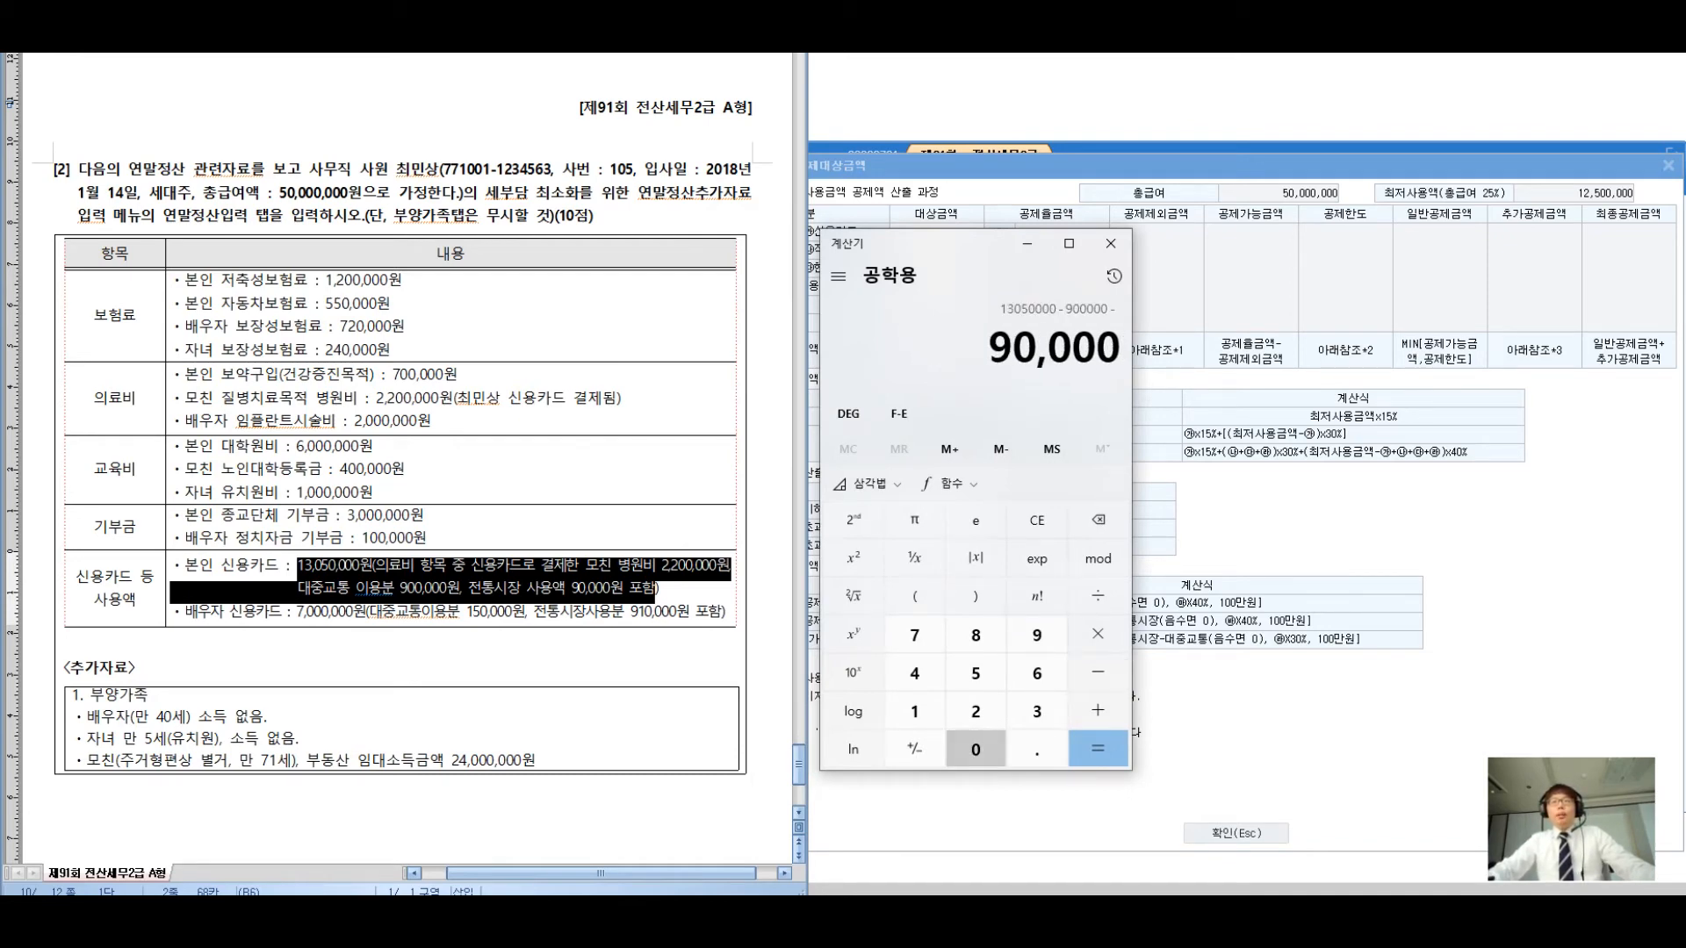
pyautogui.press('Return')
# Return to the credit card deduction window and enter 12,060,000 as the 신용카드 대상금액
pyautogui.hotkey('alt', 'Tab')
pyautogui.click(935, 232)
pyautogui.write('12,060,000')
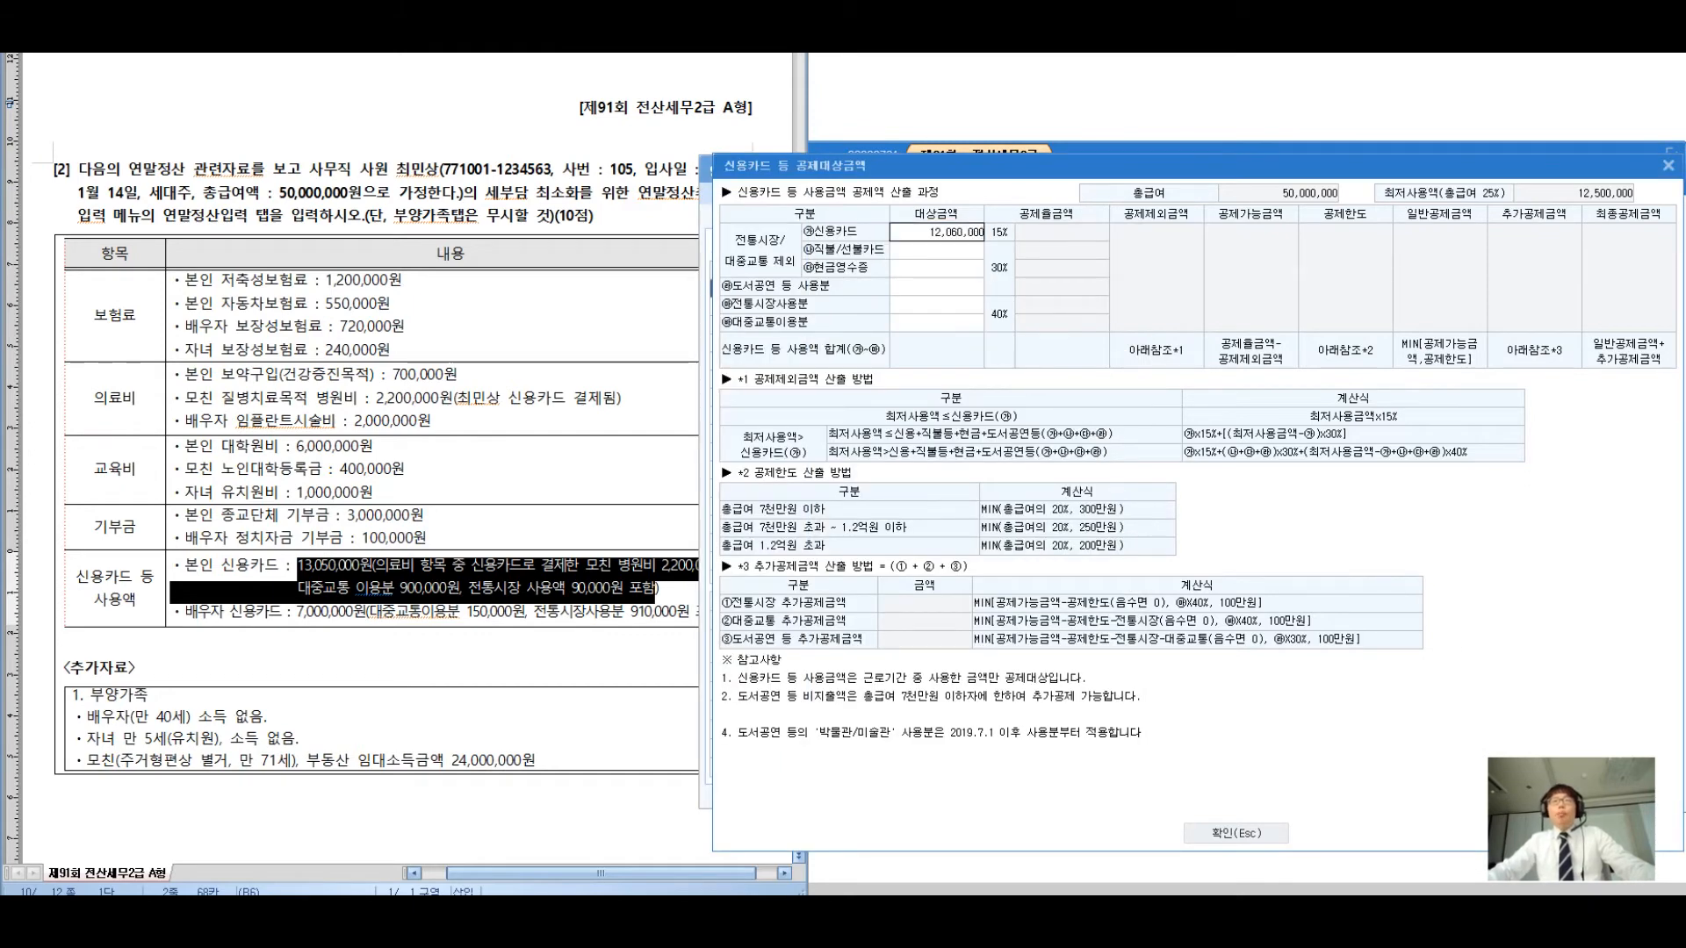
pyautogui.press('Return')
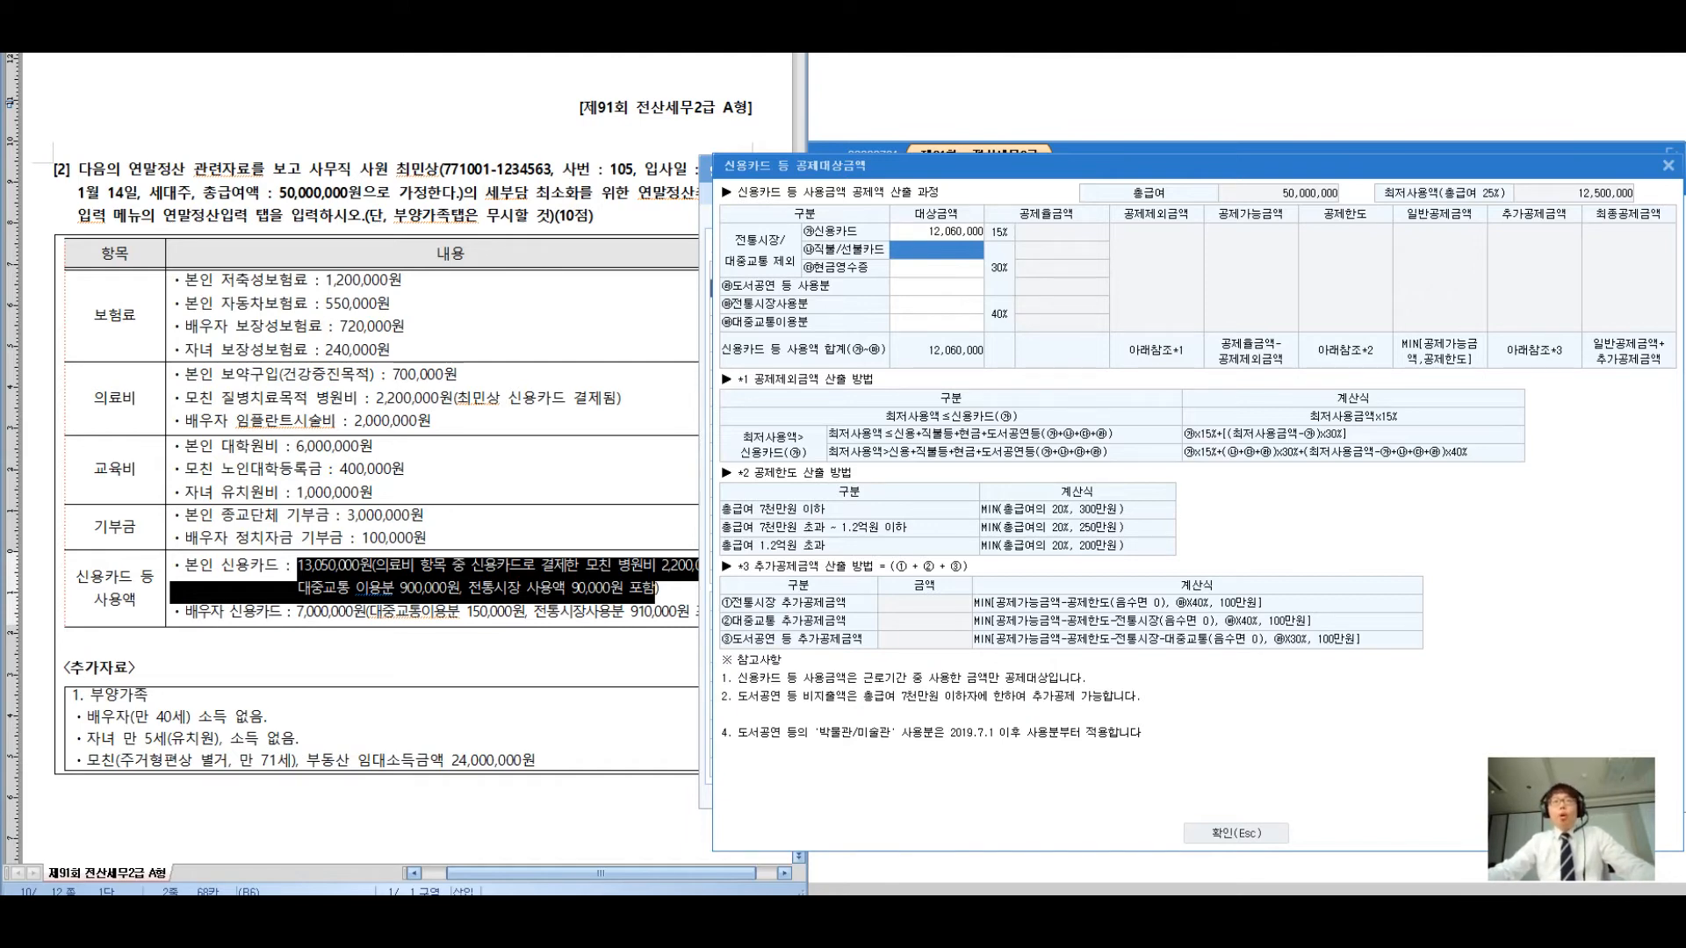
# Enter 900,000 for 대중교통이용분 and 90,000 for 전통시장사용분 in the 대상금액 column
pyautogui.click(936, 322)
pyautogui.write('9000000')
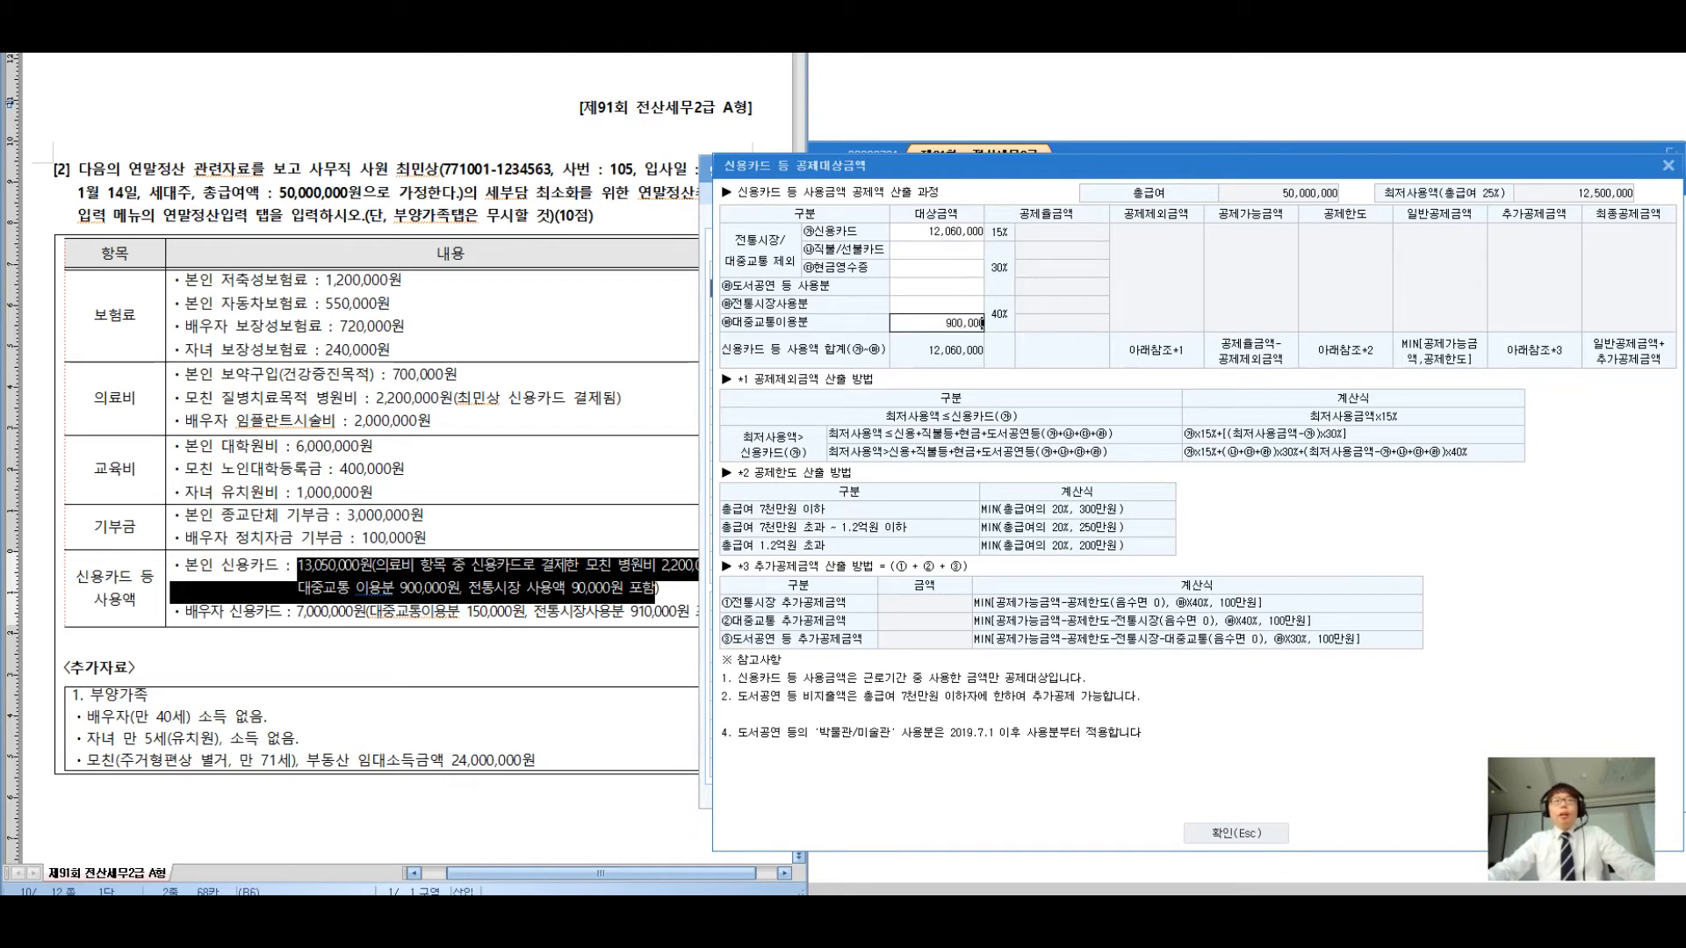
pyautogui.press('Return')
pyautogui.press('Return')
pyautogui.press('Return')
pyautogui.press('Return')
pyautogui.write('90000')
pyautogui.press('Return')
pyautogui.press('Up')
pyautogui.press('Down')
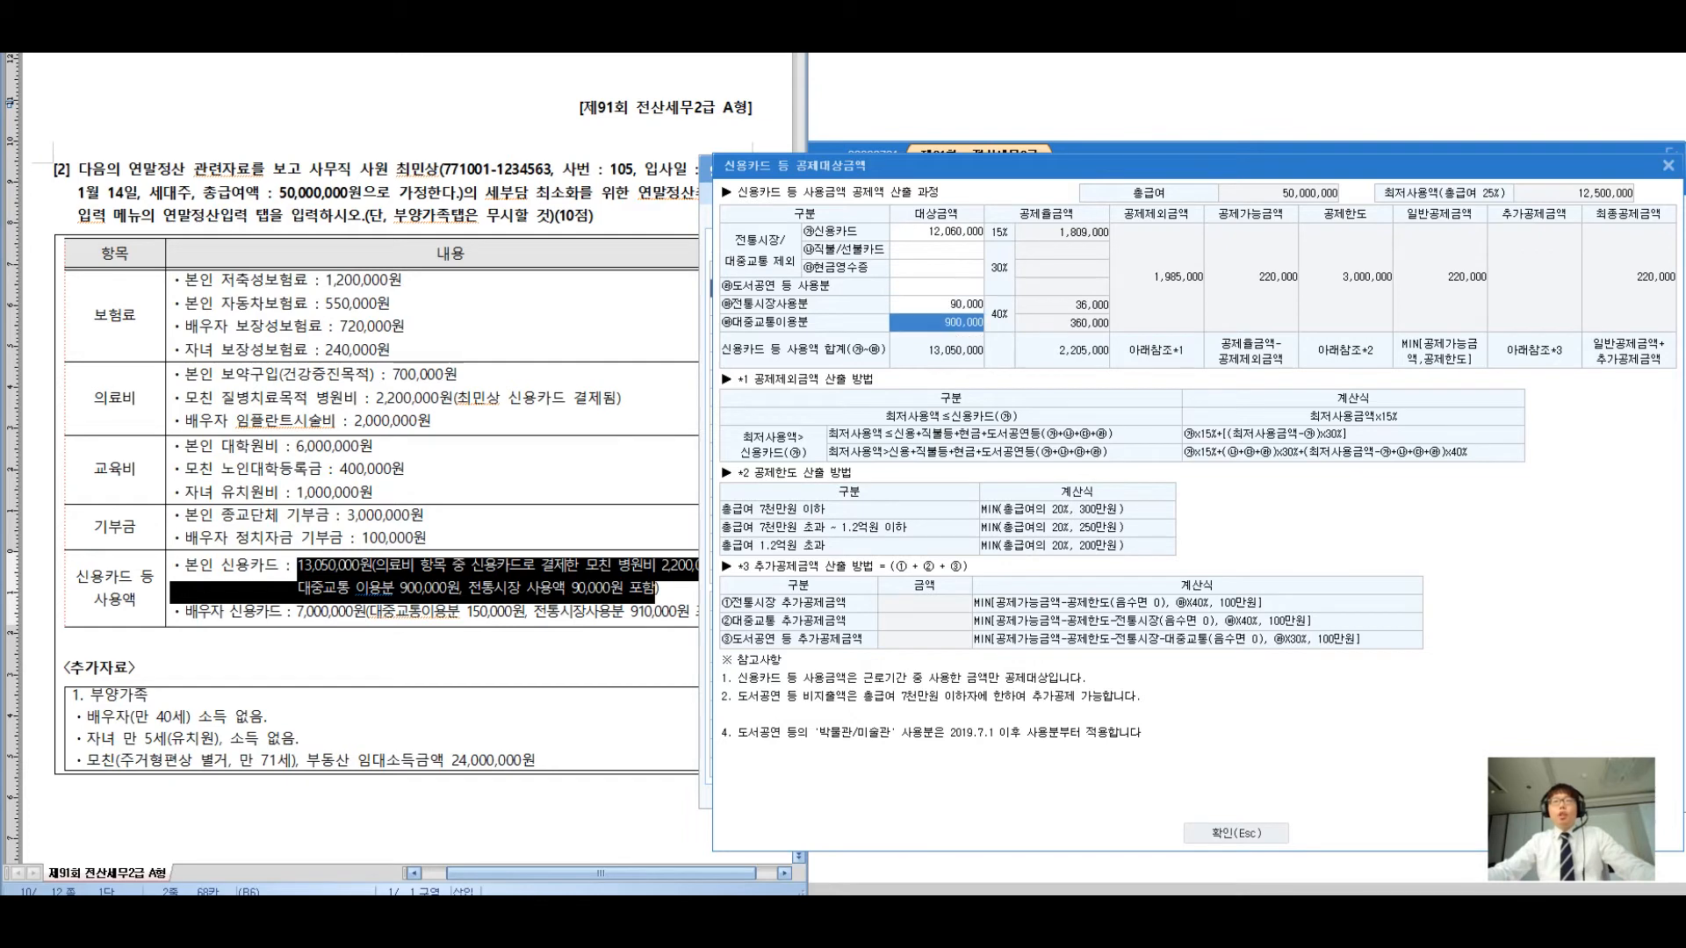
pyautogui.press('Up')
pyautogui.press('Down')
pyautogui.press('Up')
pyautogui.press('Down')
pyautogui.press('Up')
pyautogui.press('Down')
pyautogui.press('Up')
pyautogui.press('Down')
pyautogui.press('Up')
pyautogui.press('Down')
# Highlight the 배우자 신용카드 line in the question and calculate 7,000,000 − 150,000 − 910,000 in the calculator
pyautogui.click(184, 611)
pyautogui.moveTo(185, 611); pyautogui.dragTo(727, 612)
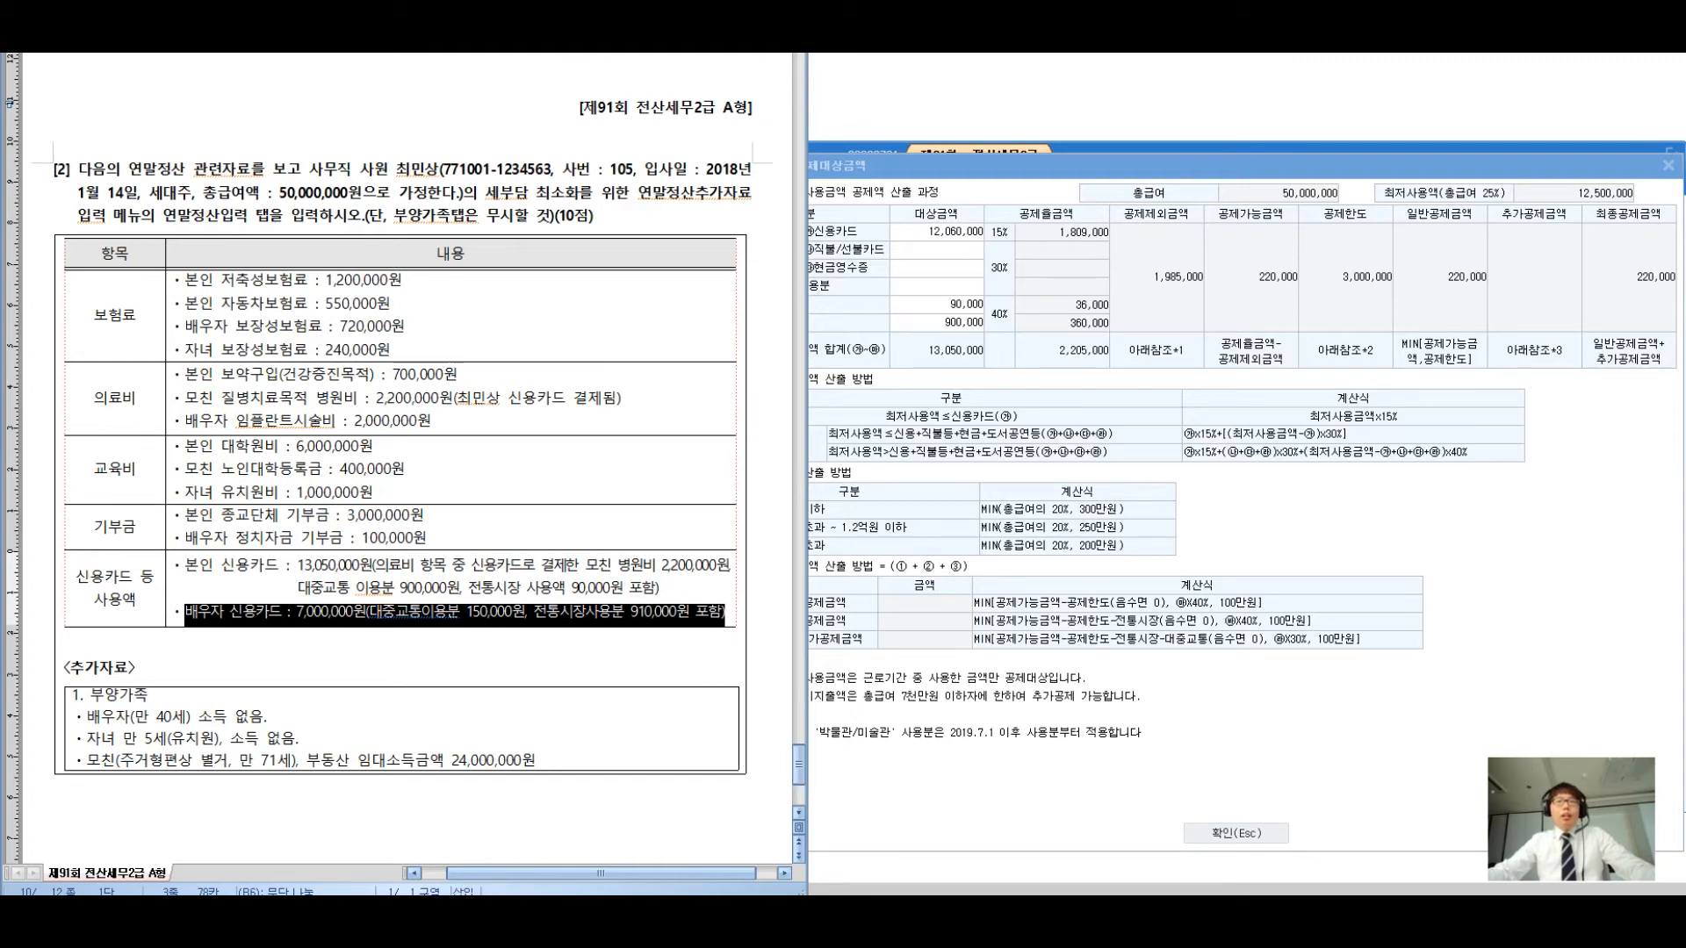
pyautogui.moveTo(593, 929)
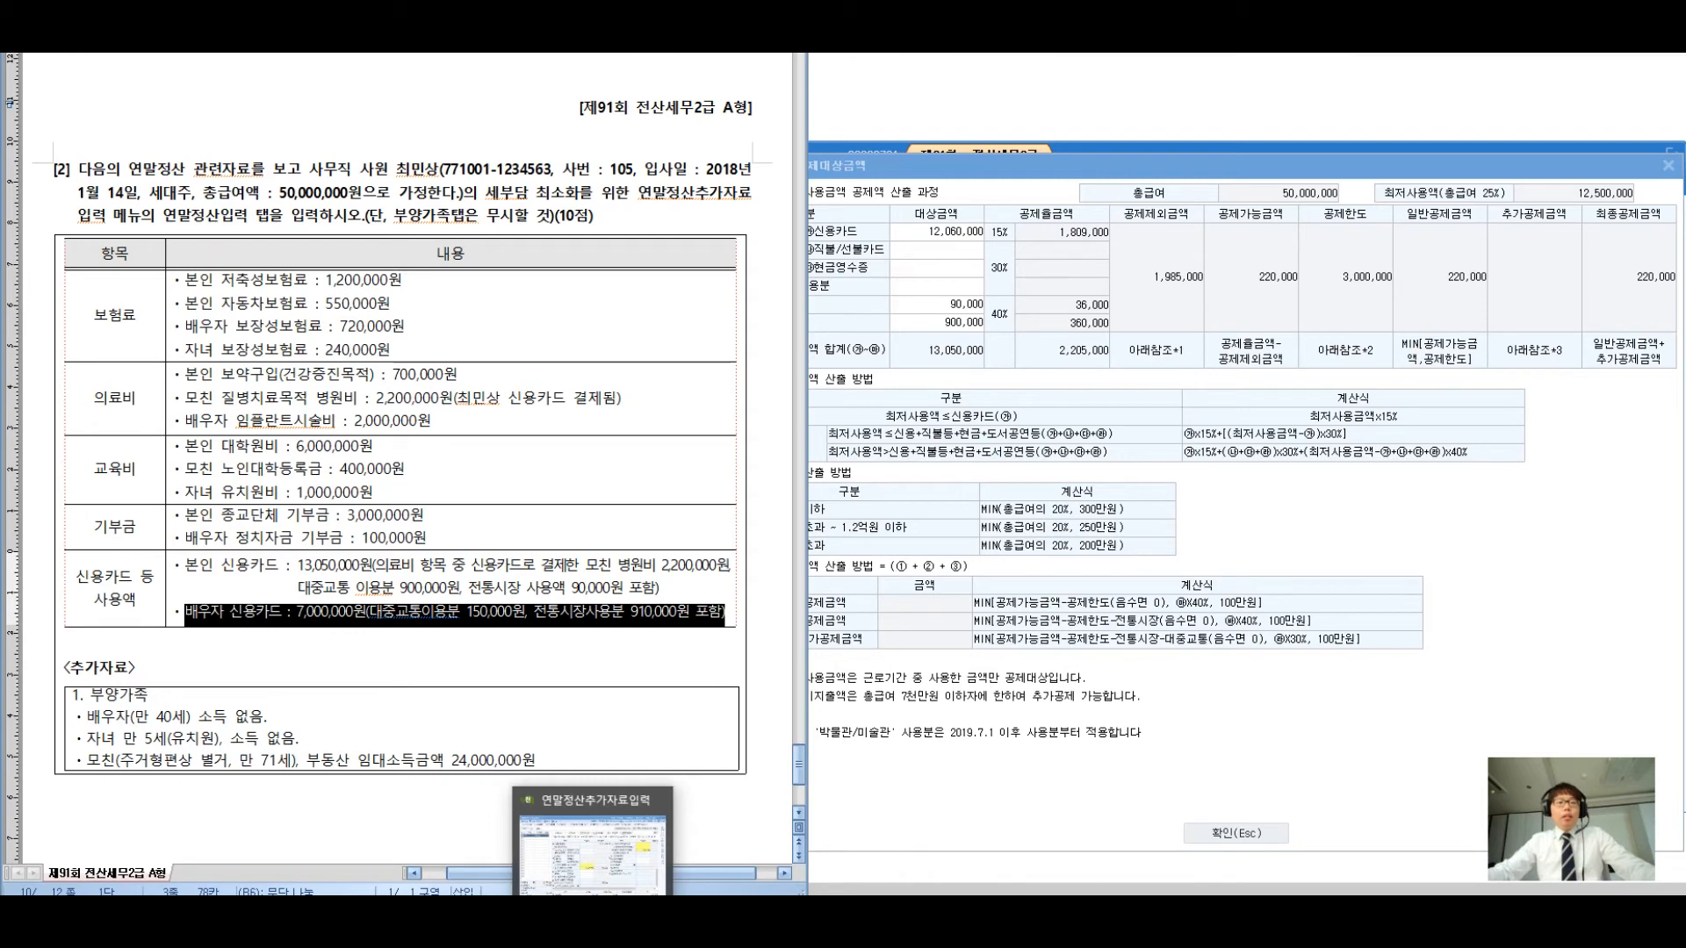
pyautogui.click(393, 927)
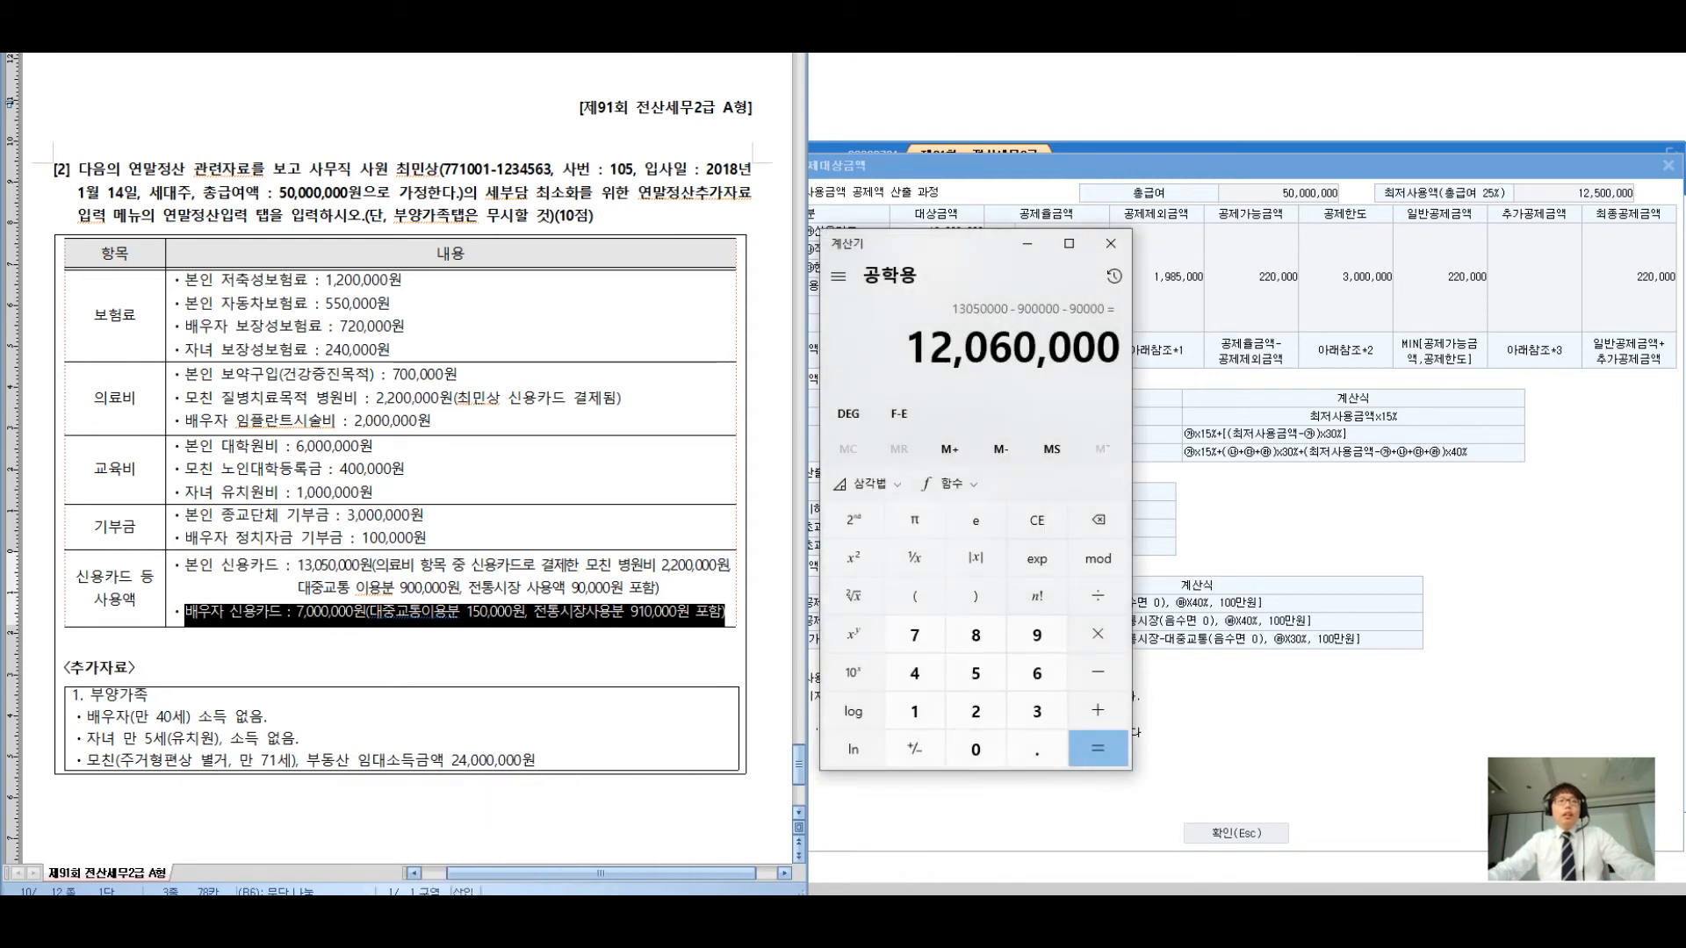
pyautogui.write('7000000')
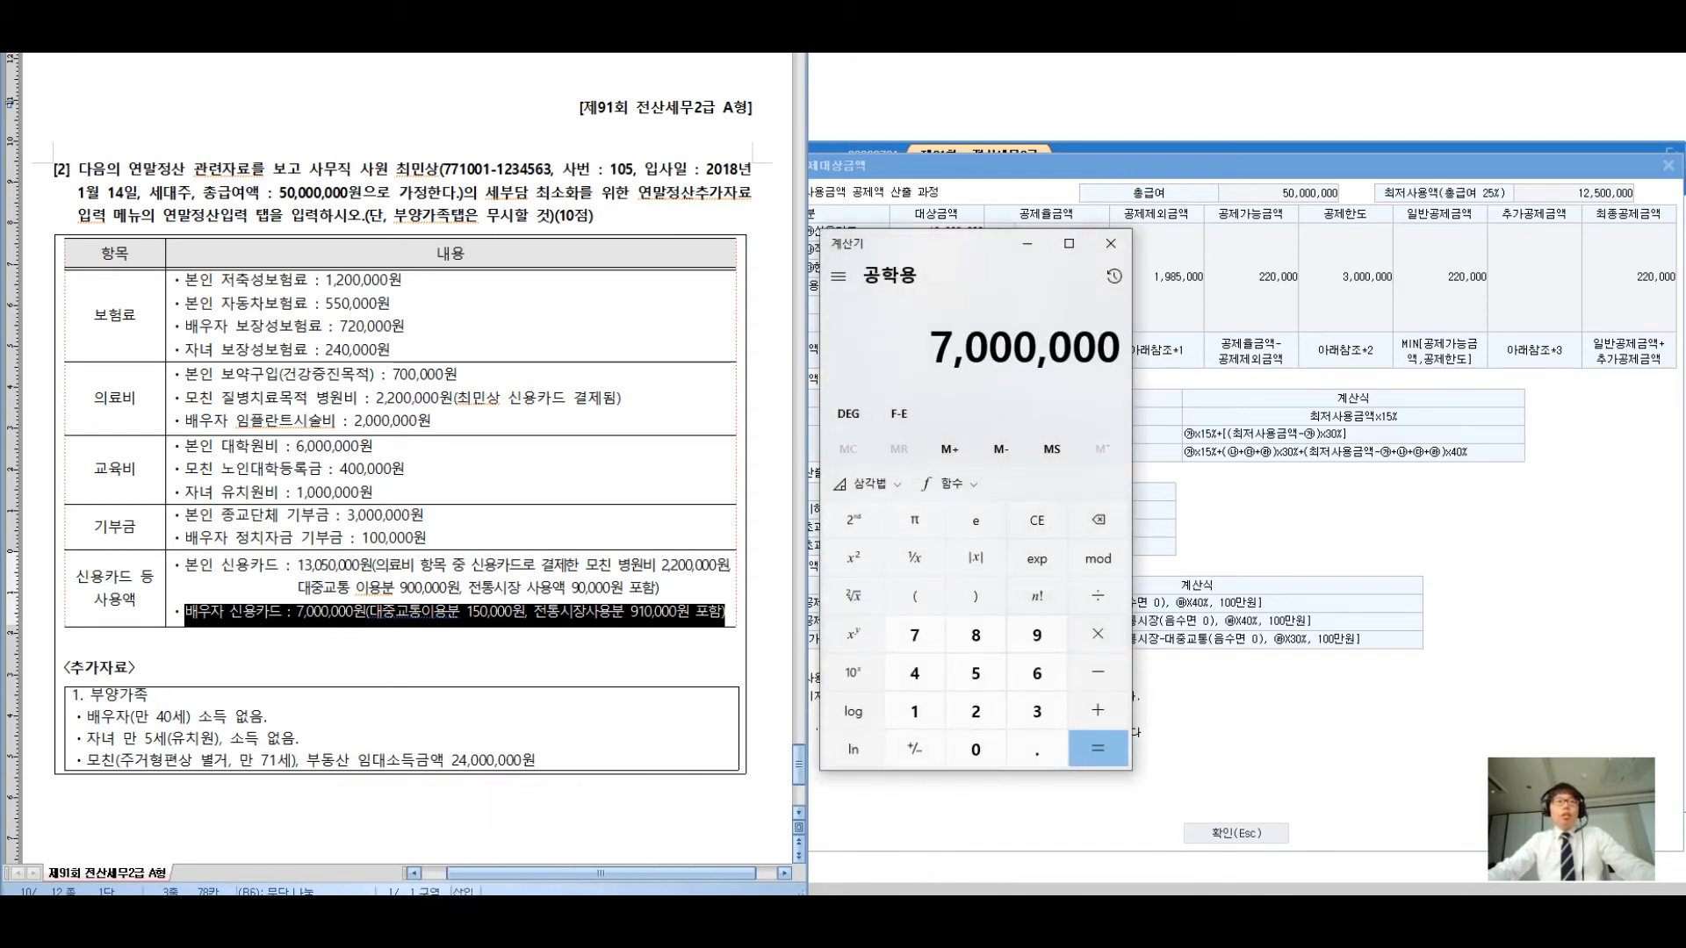
pyautogui.press('-')
pyautogui.write('150000')
pyautogui.press('-')
pyautogui.write('910000')
pyautogui.press('Return')
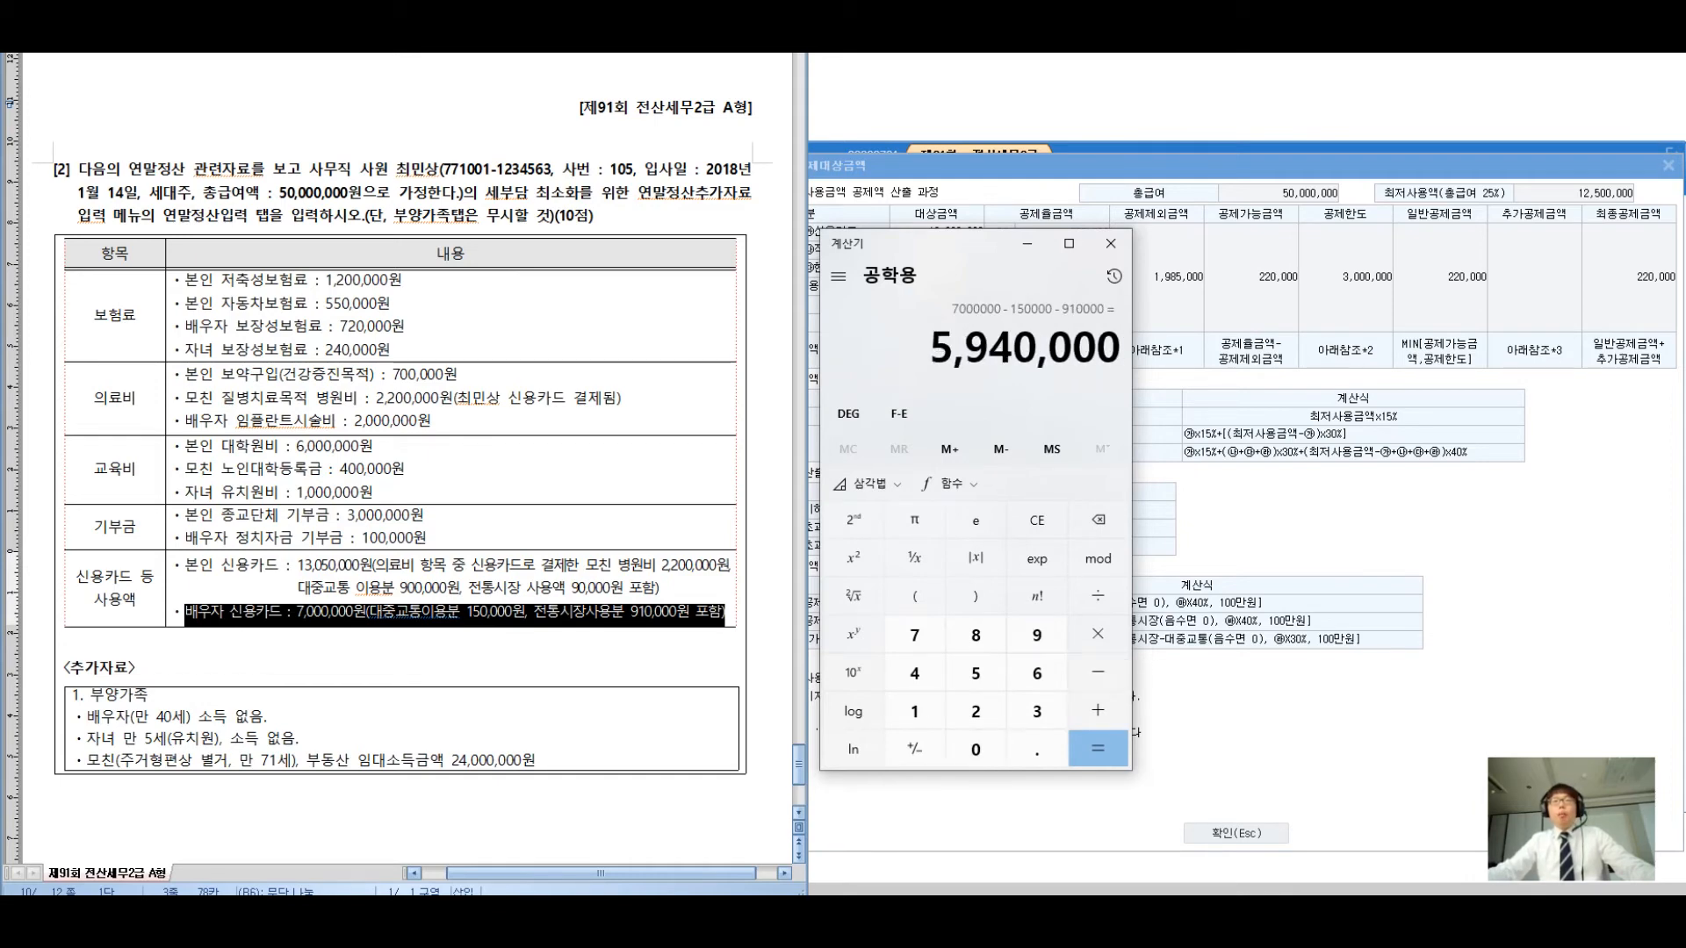
# Move the calculator clear of the entered amounts and add 12,060,000 to the spouse's remaining card amount
pyautogui.moveTo(922, 243); pyautogui.dragTo(1242, 250)
pyautogui.press('+')
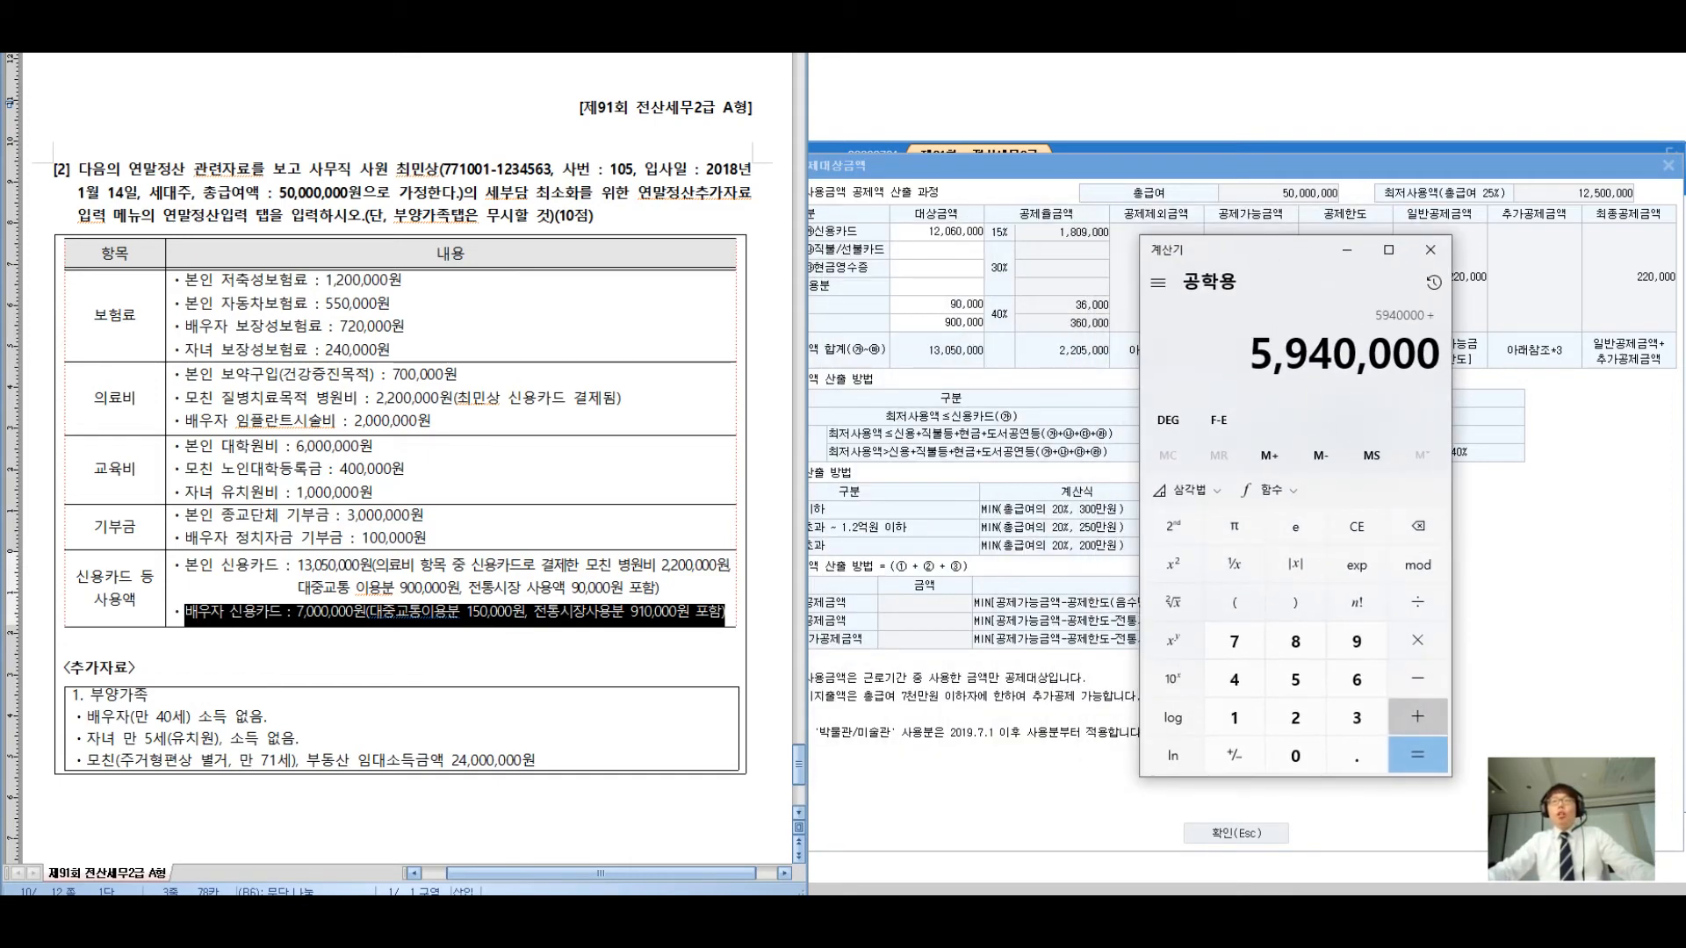
pyautogui.write('12060000')
pyautogui.press('Return')
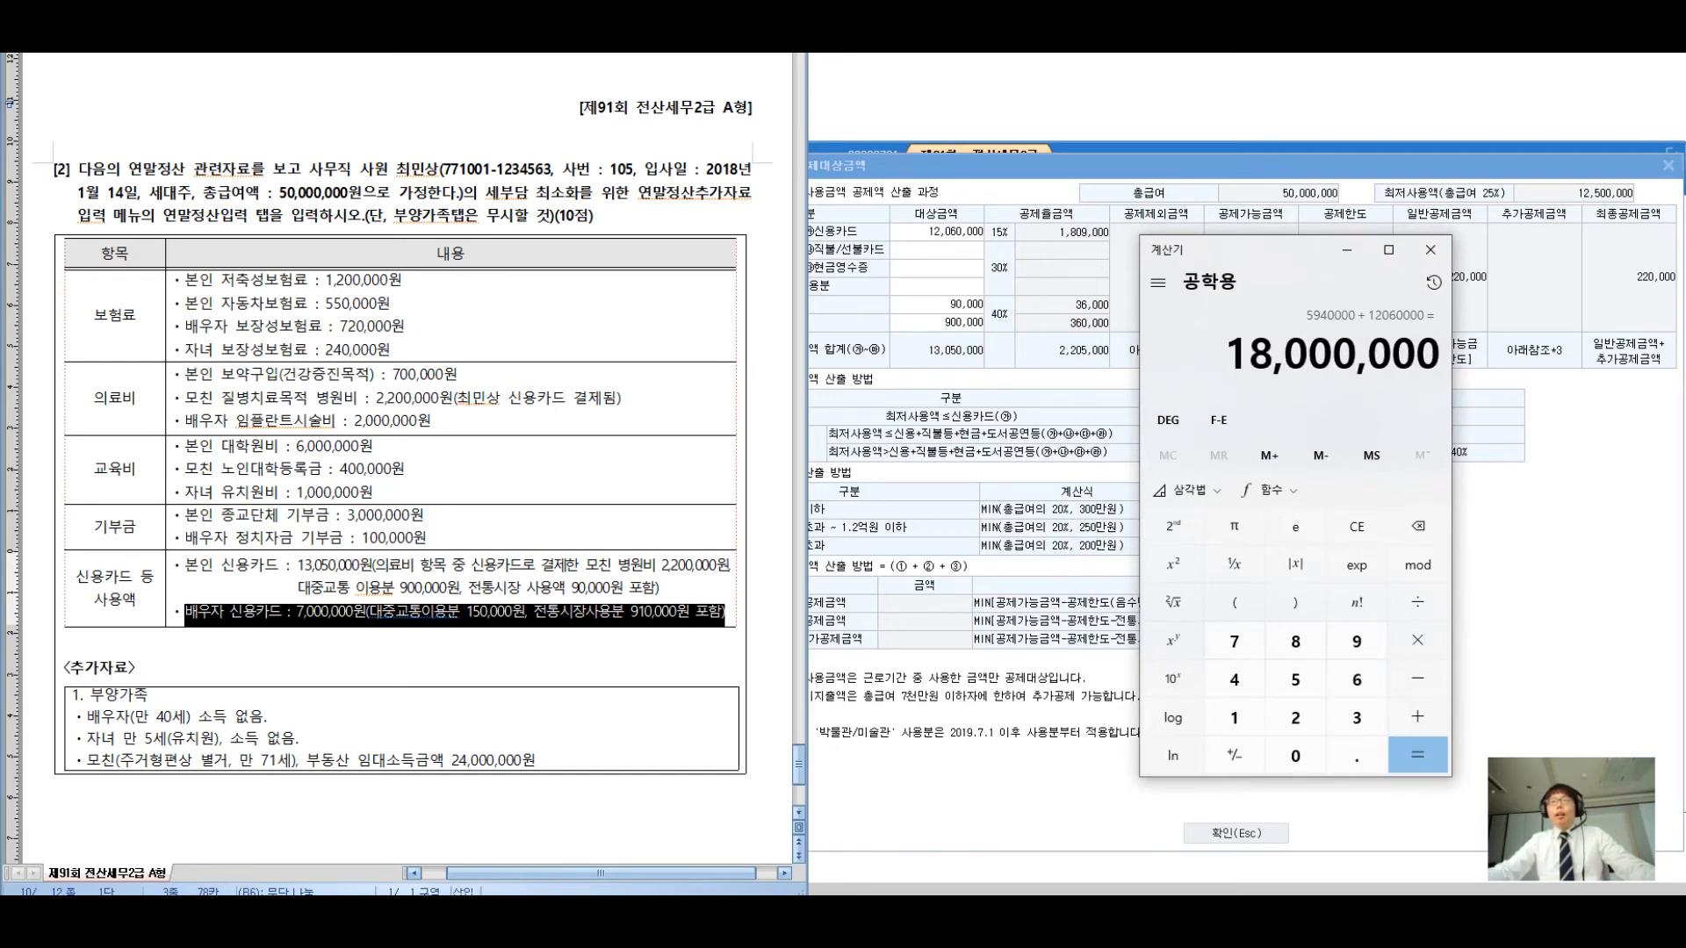
# Set the 신용카드 대상금액 to 18,000,000 in the credit card deduction window
pyautogui.click(937, 232)
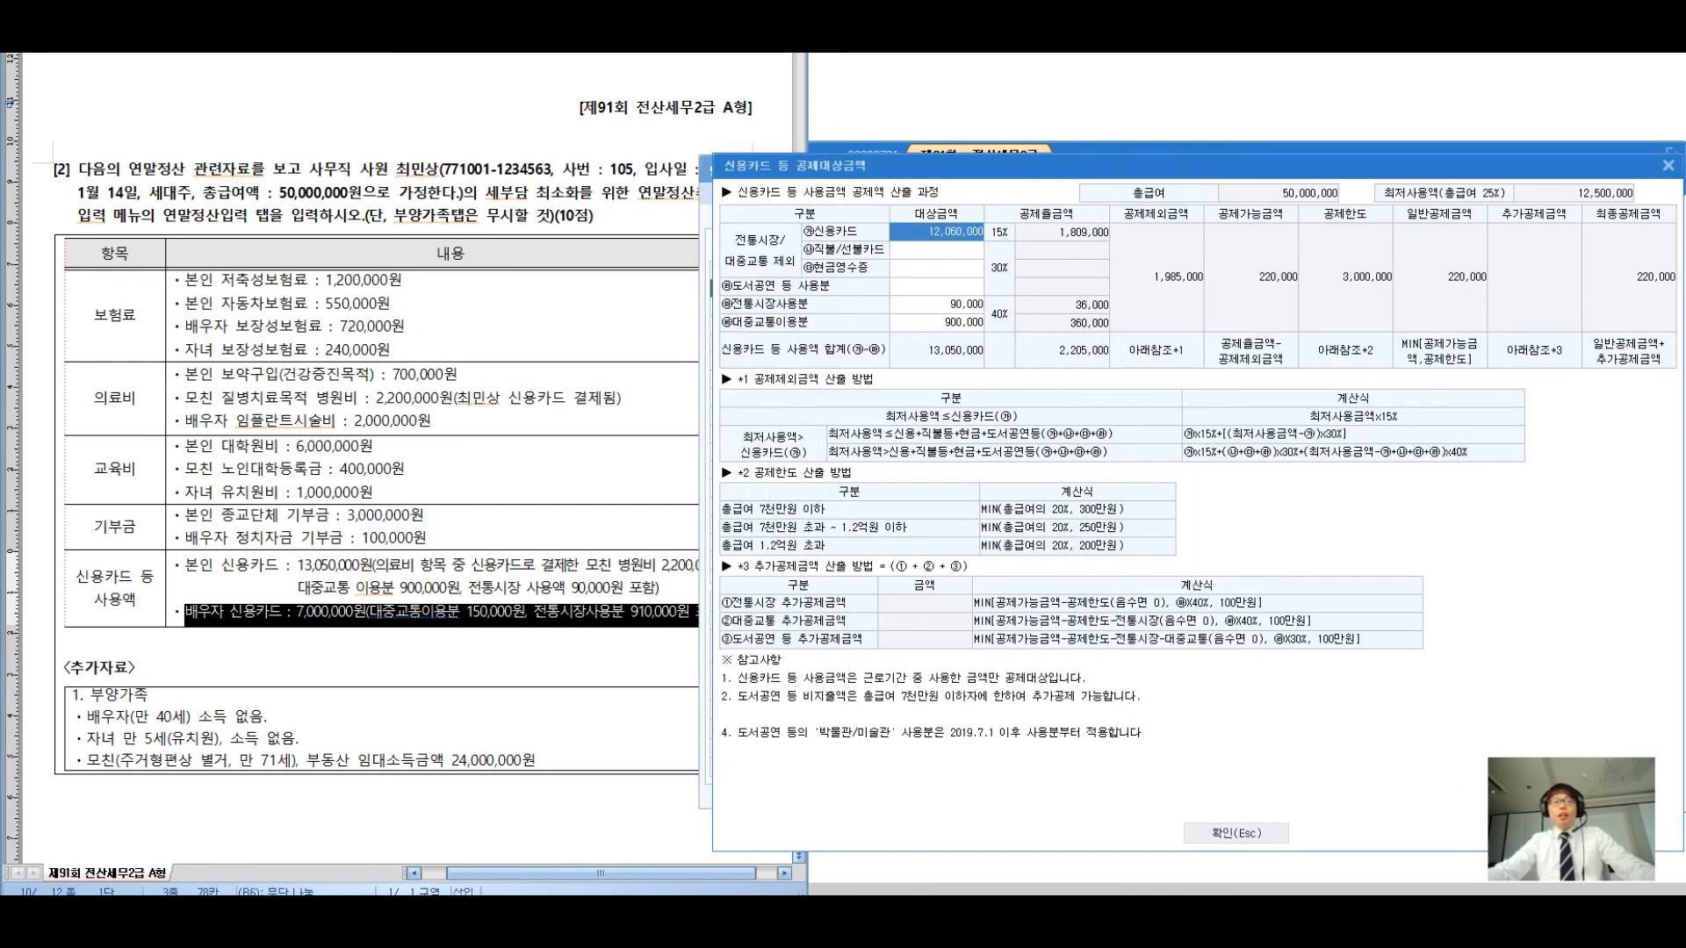
pyautogui.write('18000000')
pyautogui.press('Return')
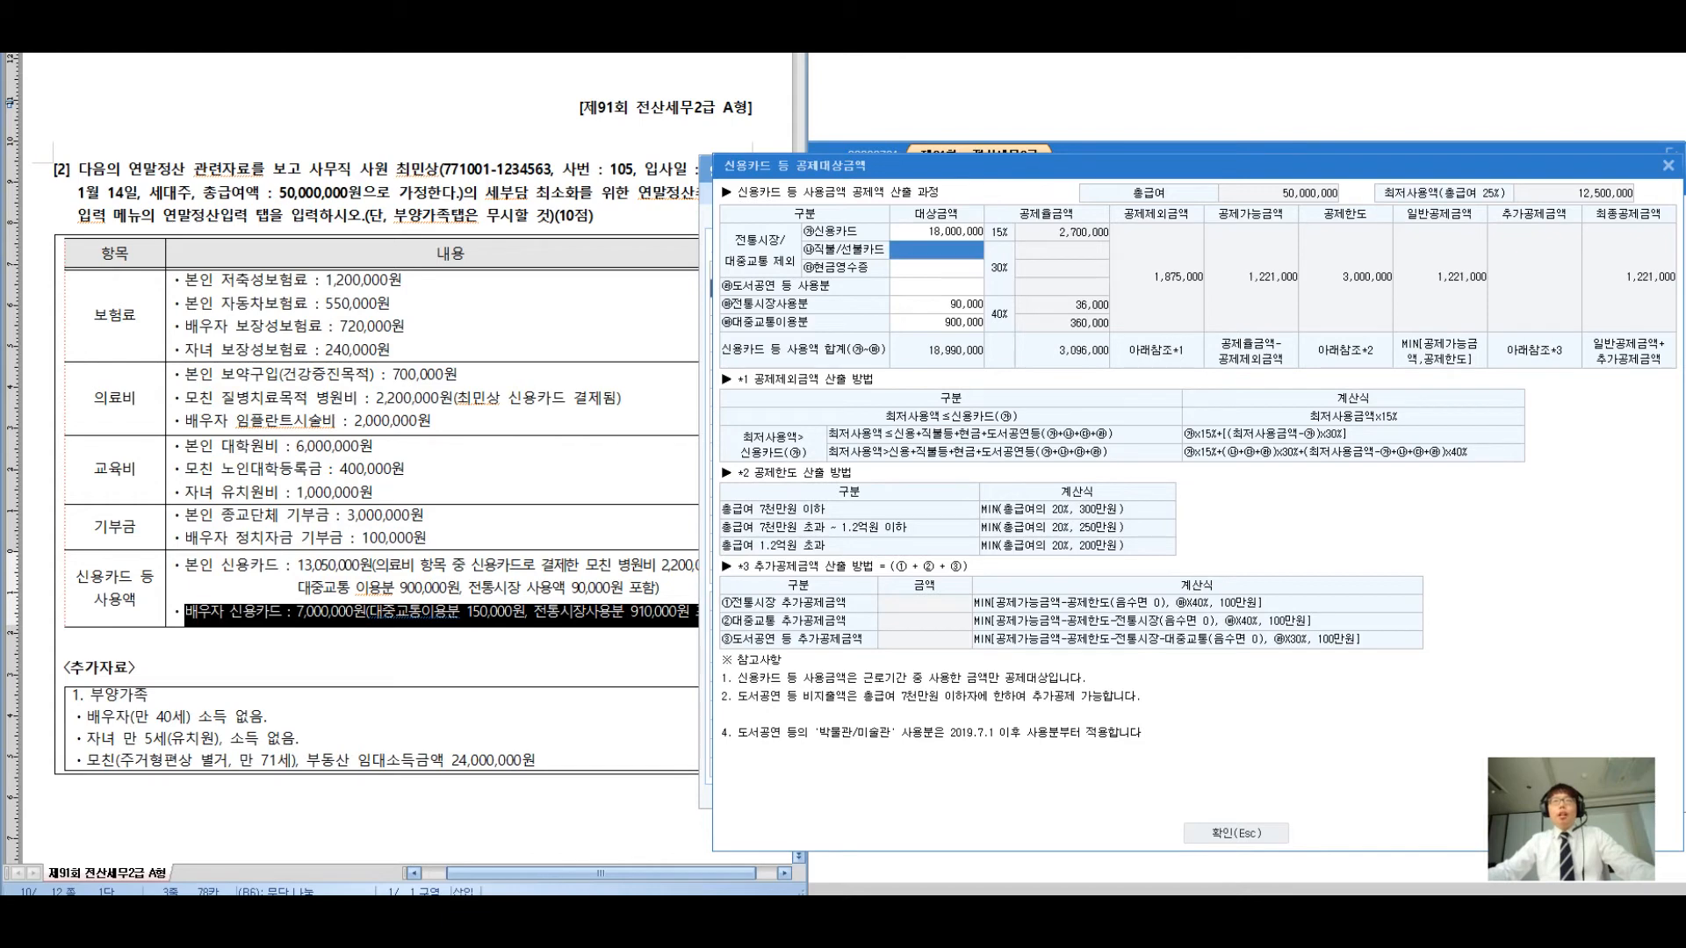
pyautogui.click(937, 231)
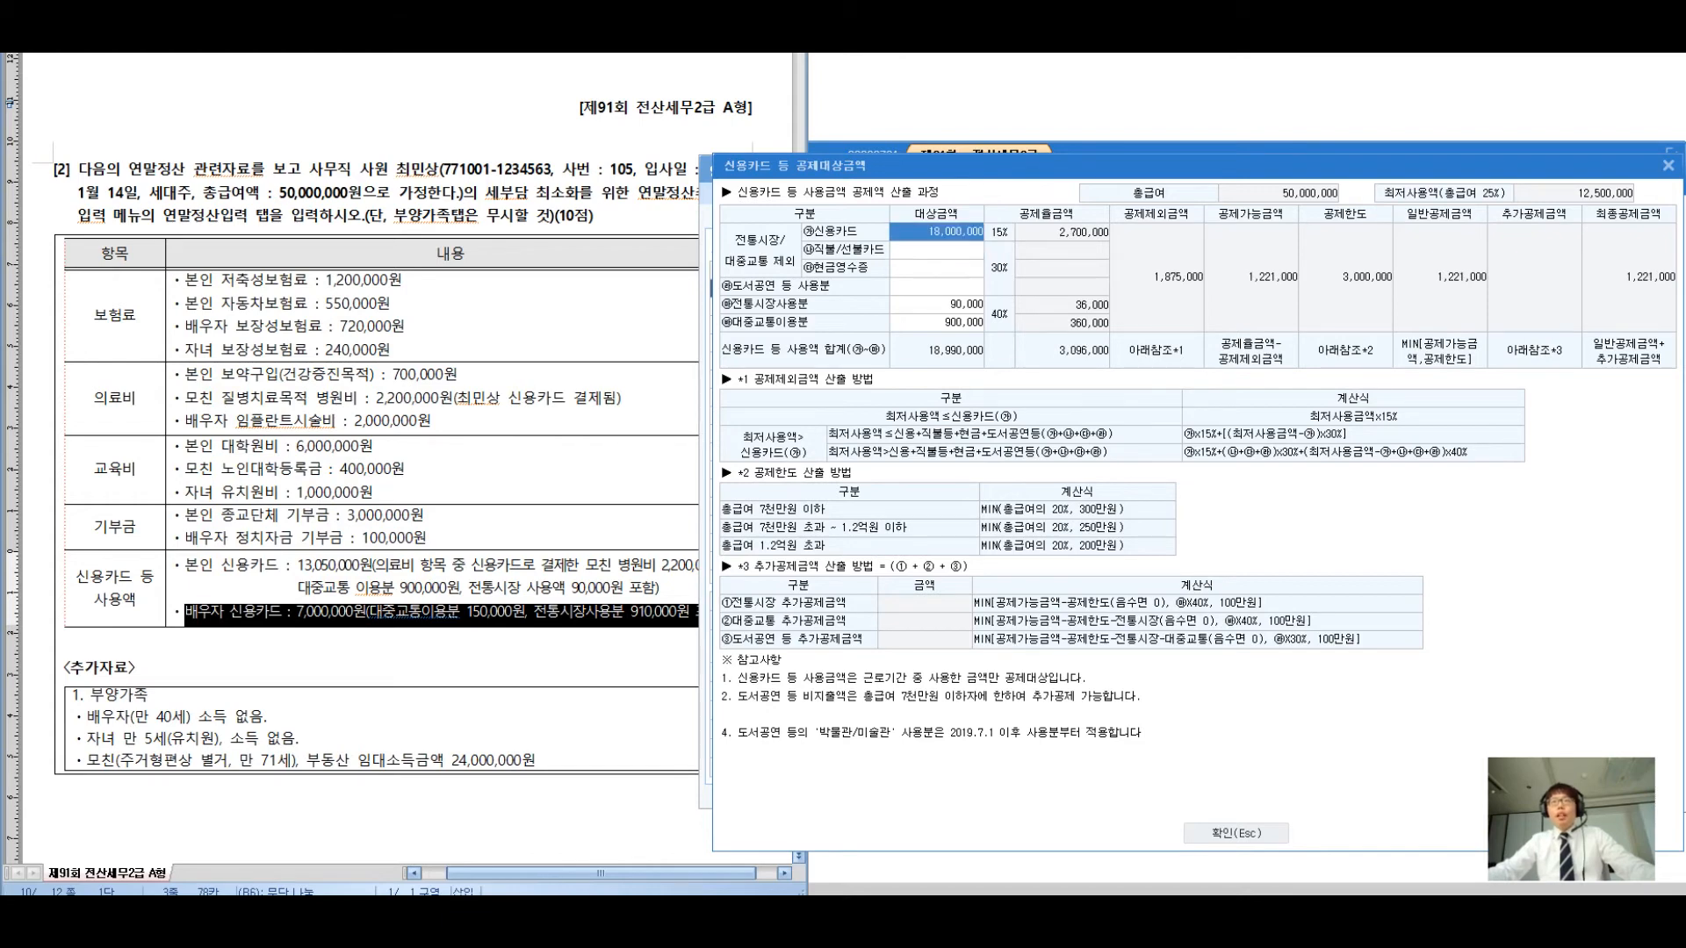
# Set the 전통시장사용분 대상금액 to 1,000,000
pyautogui.click(937, 305)
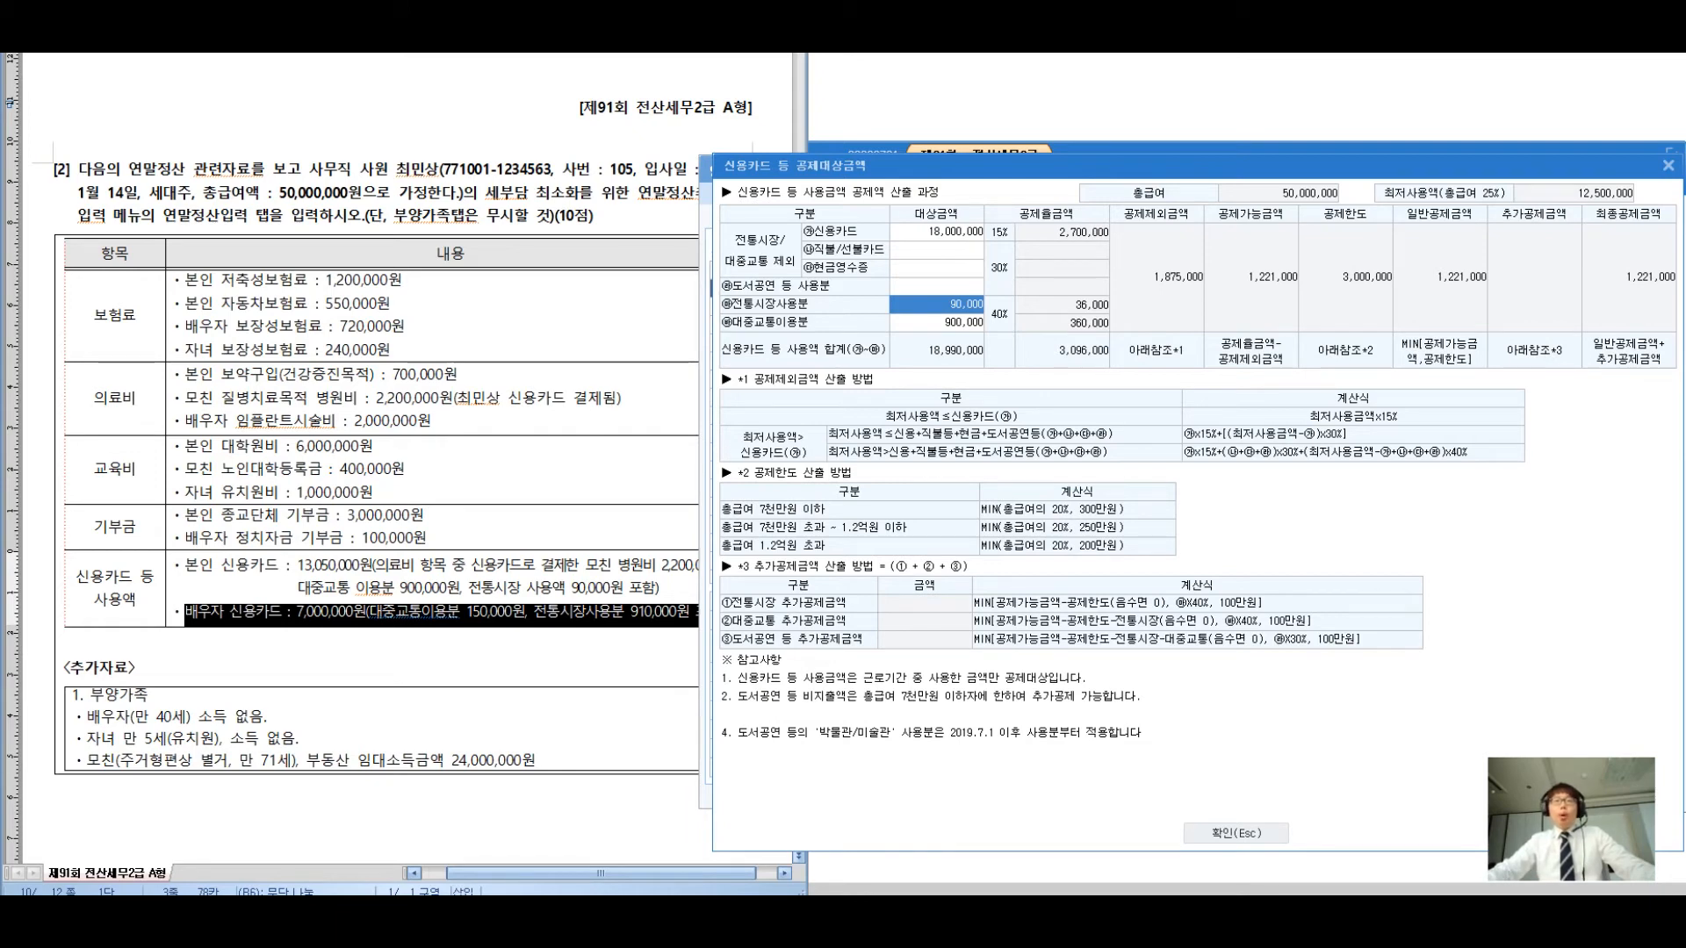
pyautogui.write('1000000')
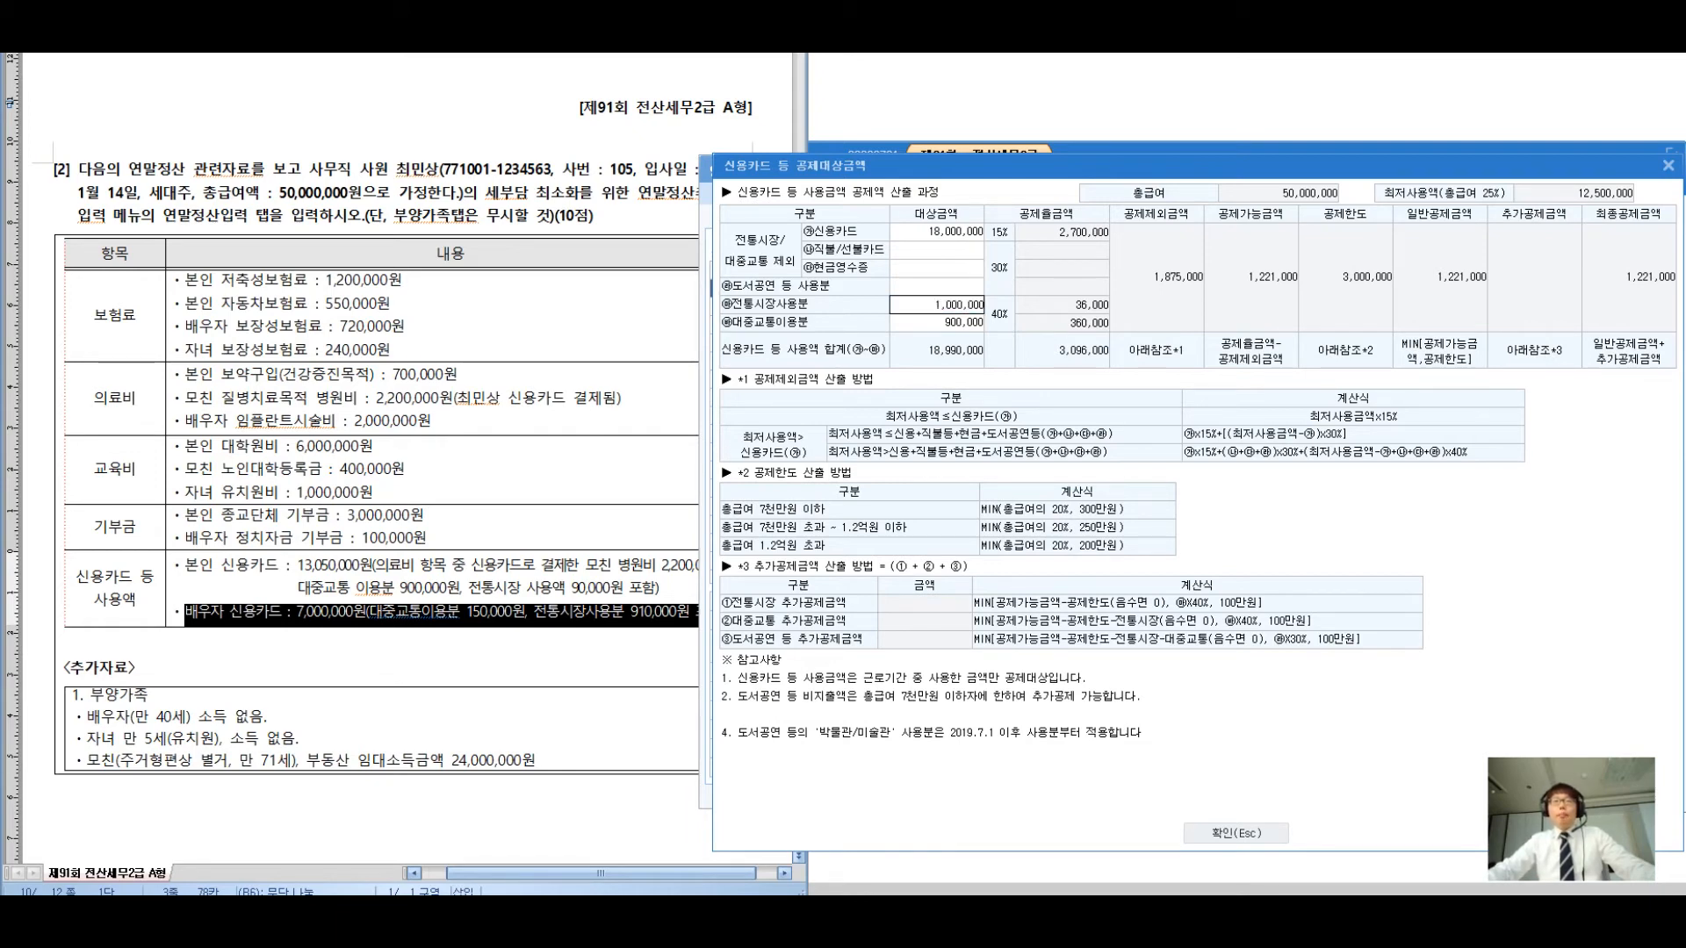
pyautogui.press('Return')
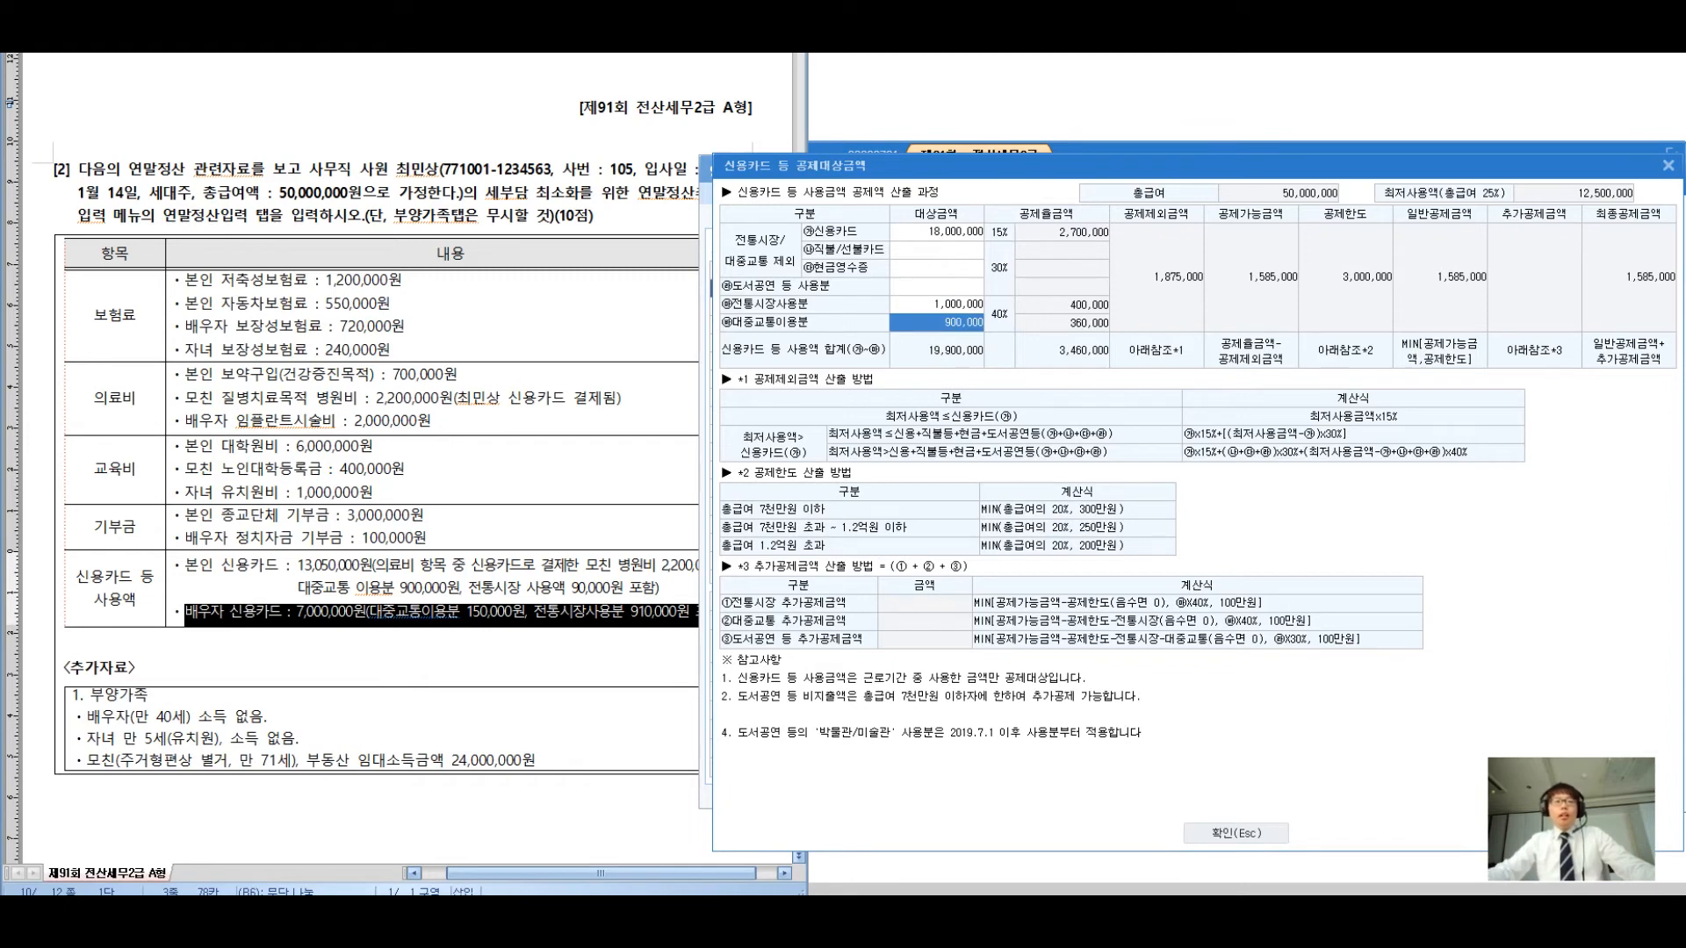
# Check the traditional market sum 910,000 + 90,000 in the calculator and calculate the public transport sum 150,000 + 900,000
pyautogui.hotkey('alt', 'Tab')
pyautogui.write('910')
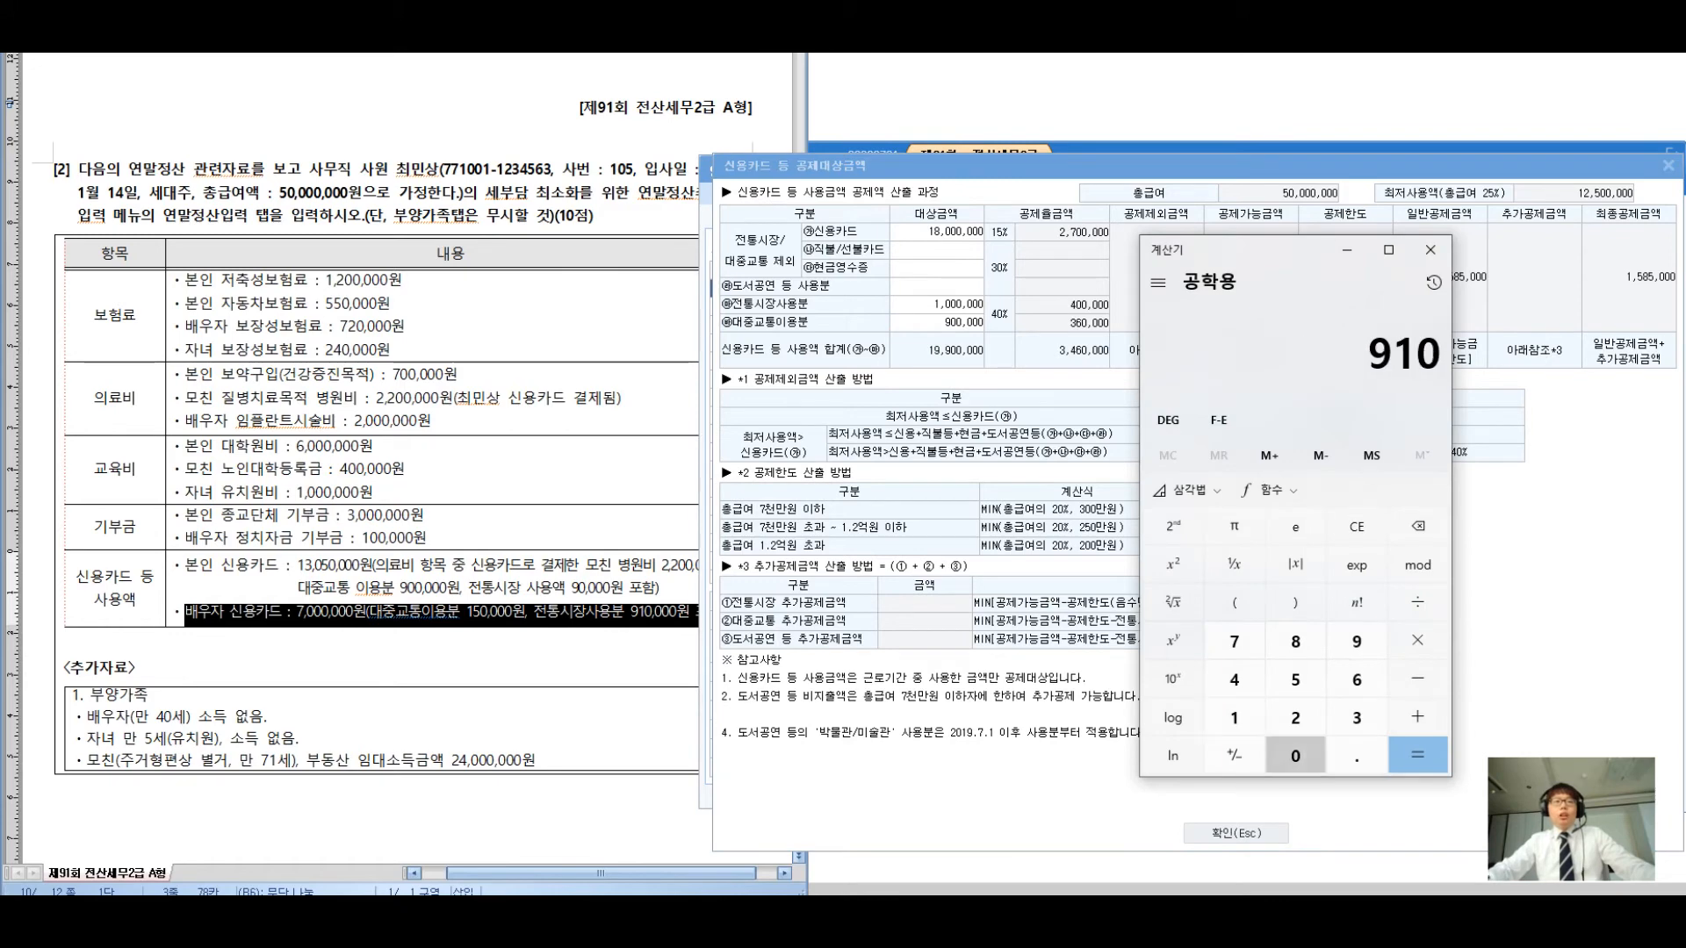
pyautogui.write('000')
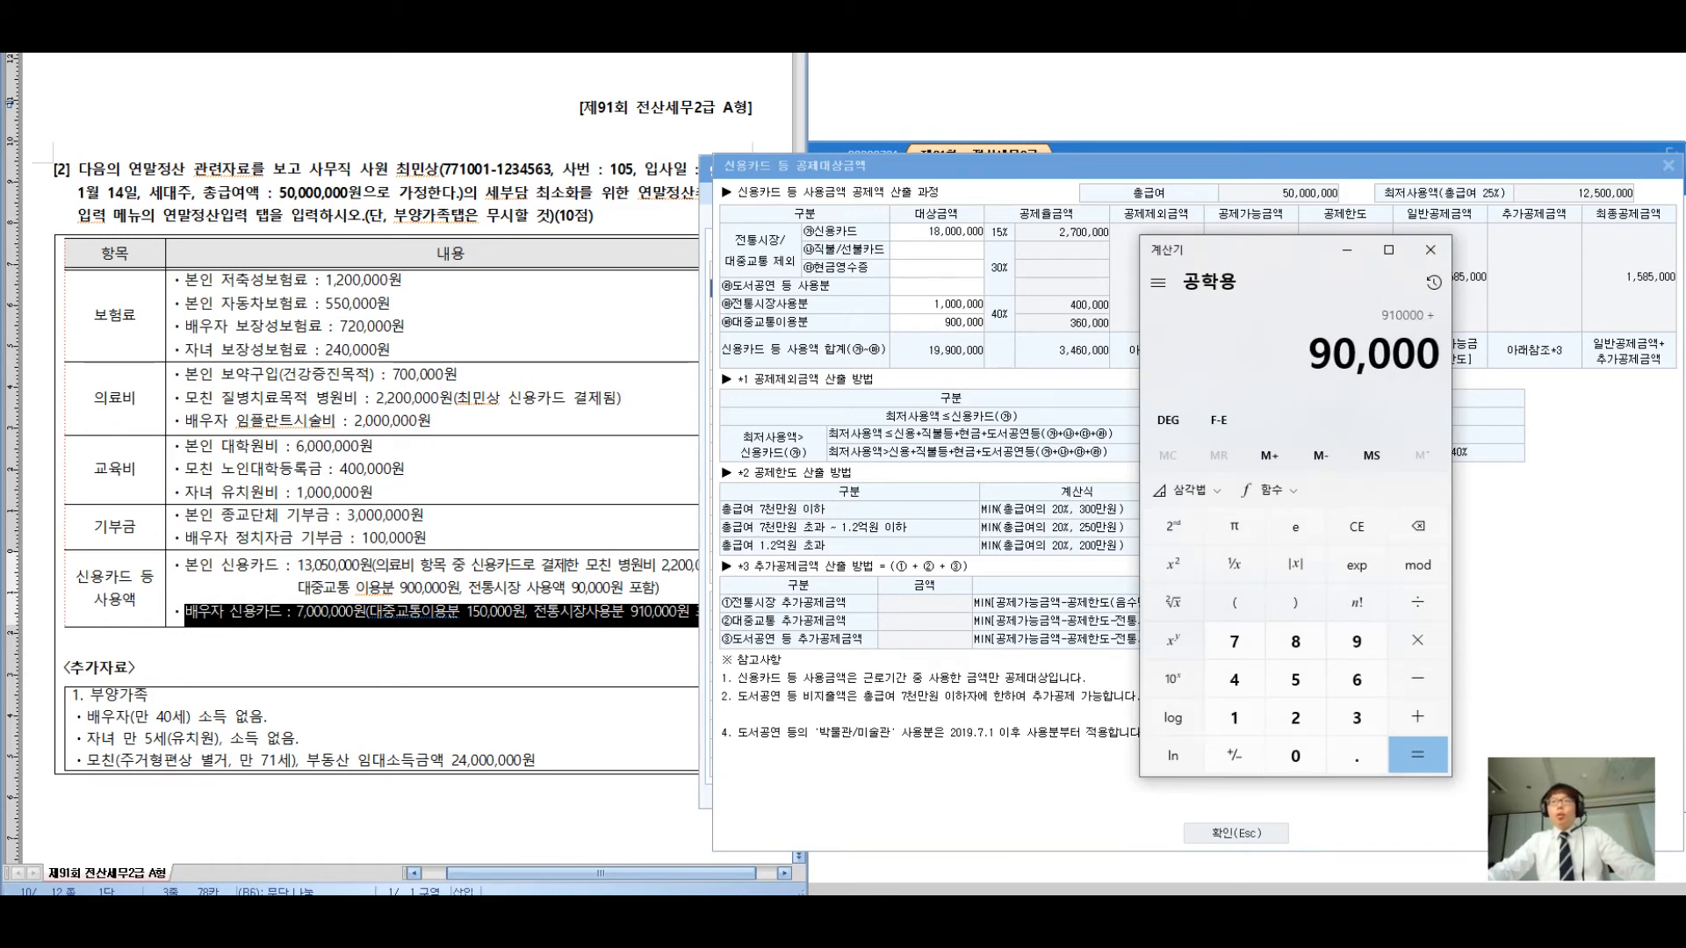
pyautogui.write('+90000+150000+9')
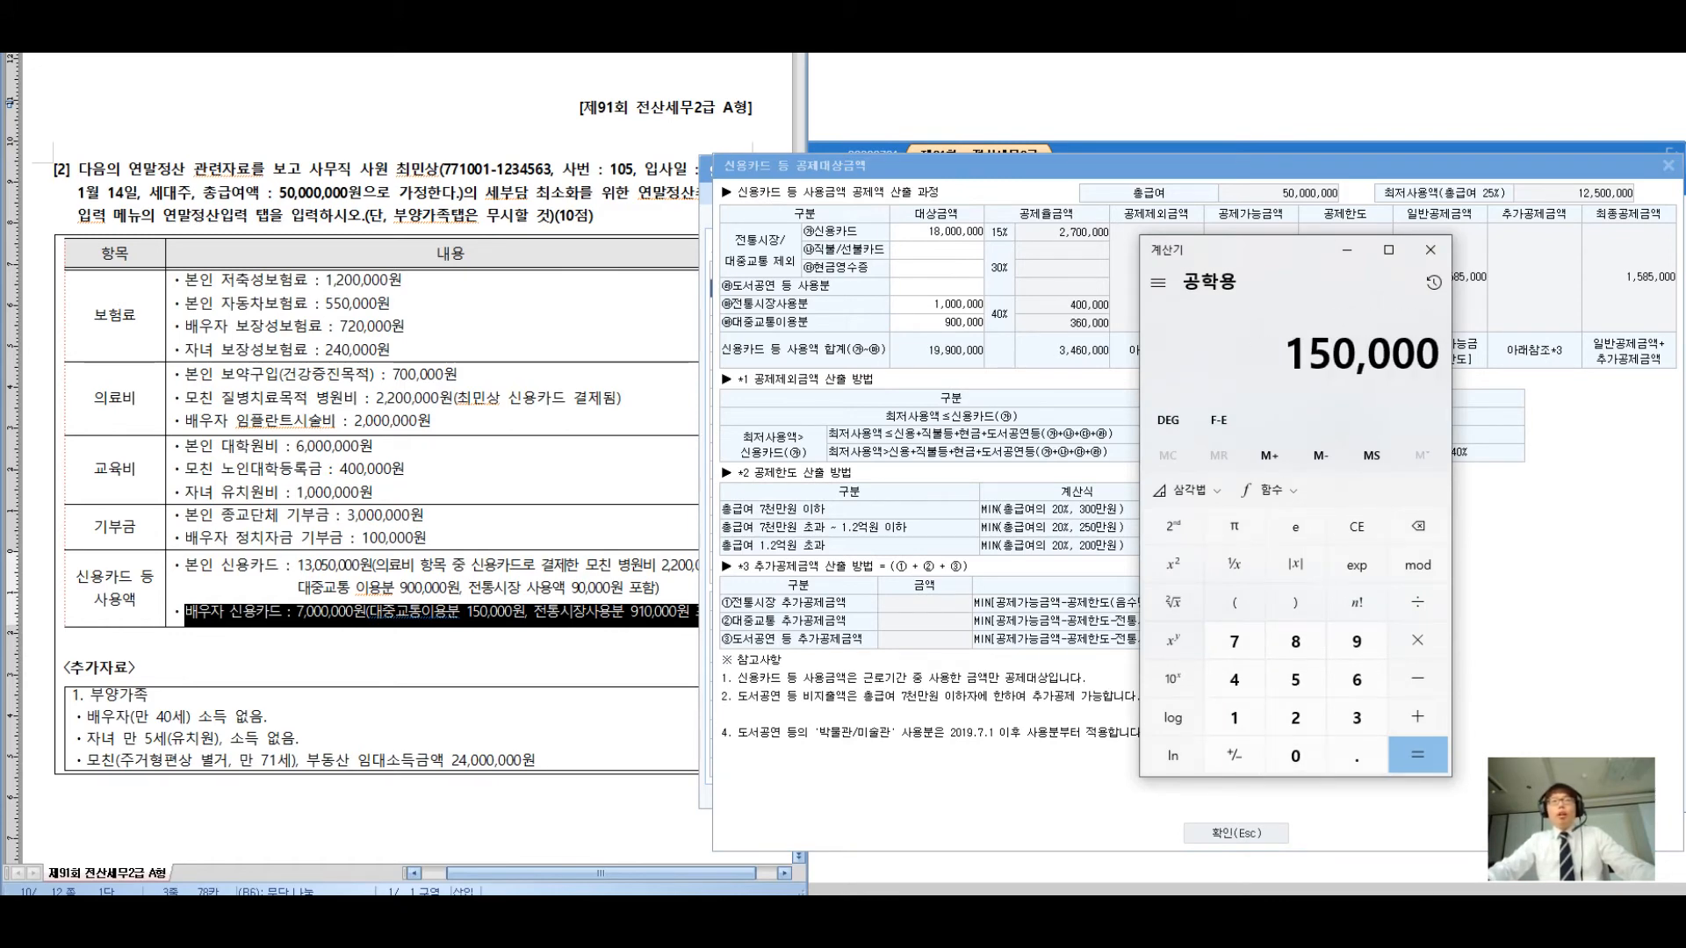
pyautogui.write('00000')
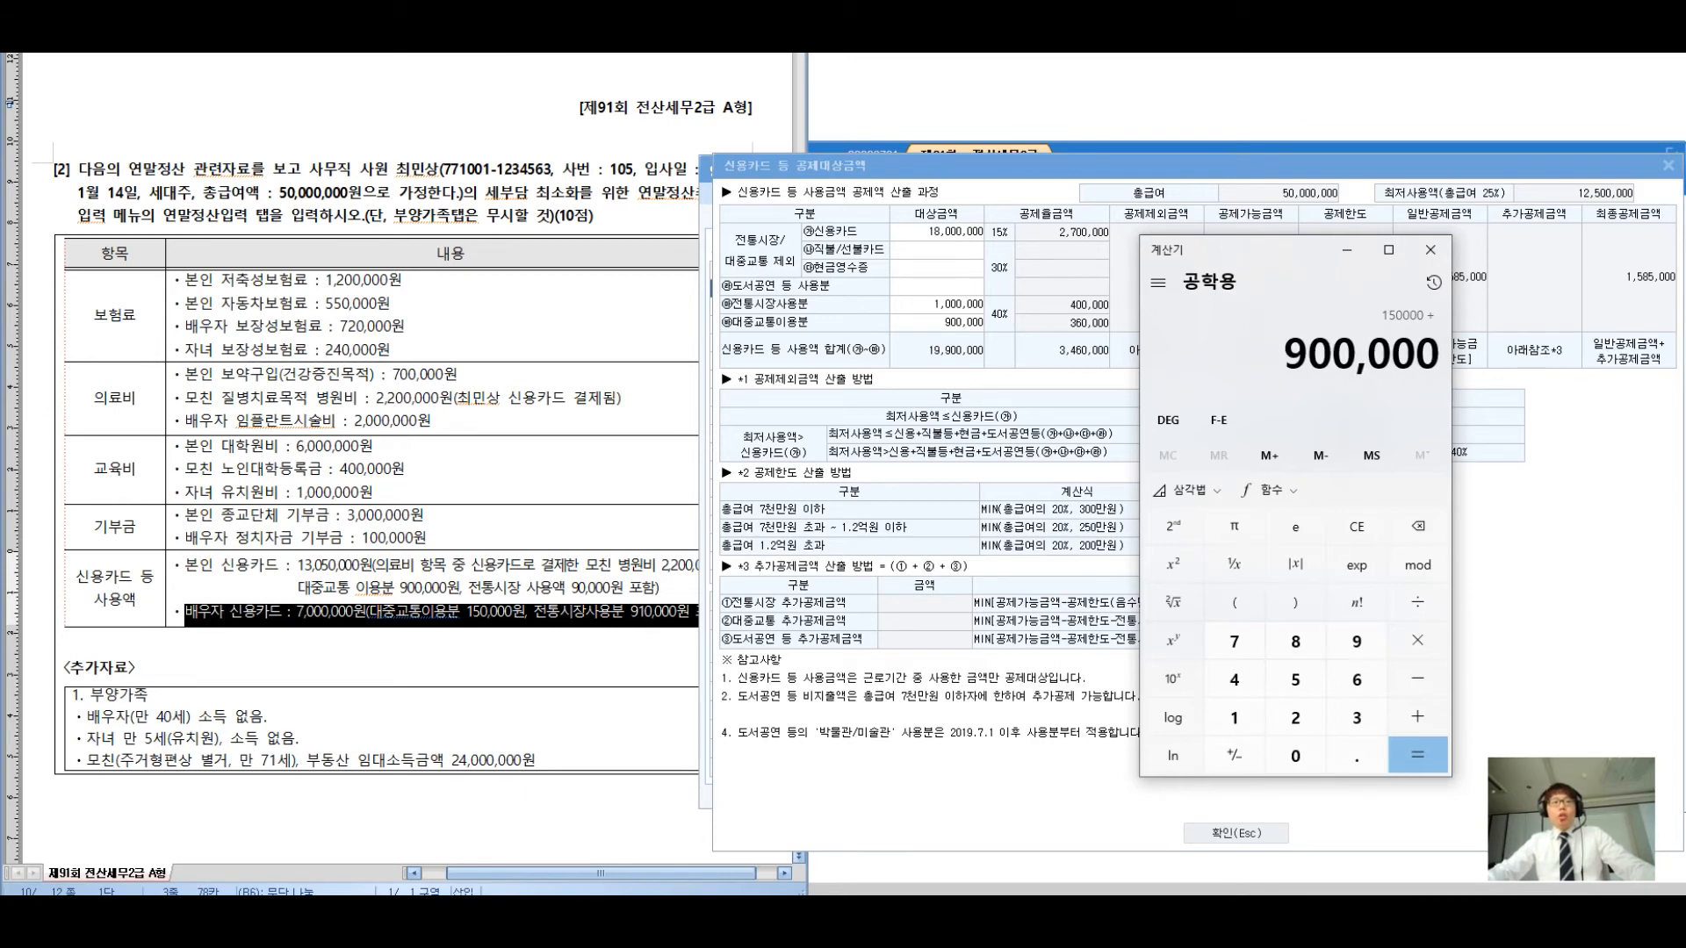
pyautogui.press('Return')
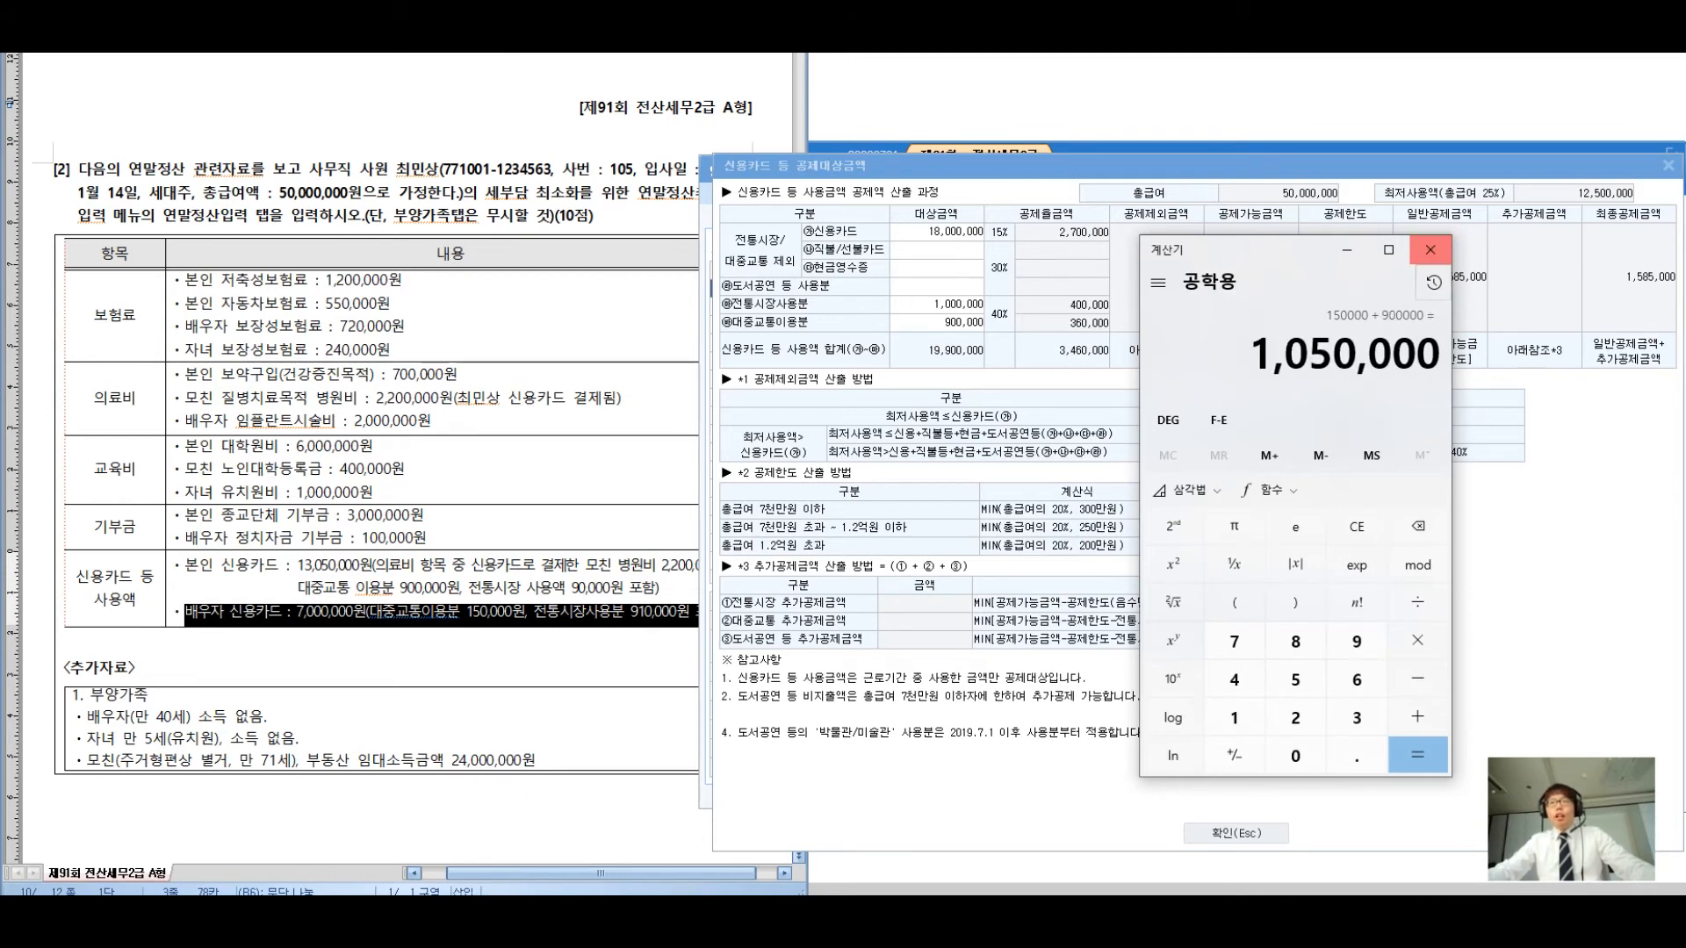
# Close the calculator and set the 대중교통이용분 대상금액 to 1,050,000
pyautogui.click(1430, 250)
pyautogui.click(935, 322)
pyautogui.write('1,050,000')
pyautogui.press('Return')
pyautogui.click(982, 322)
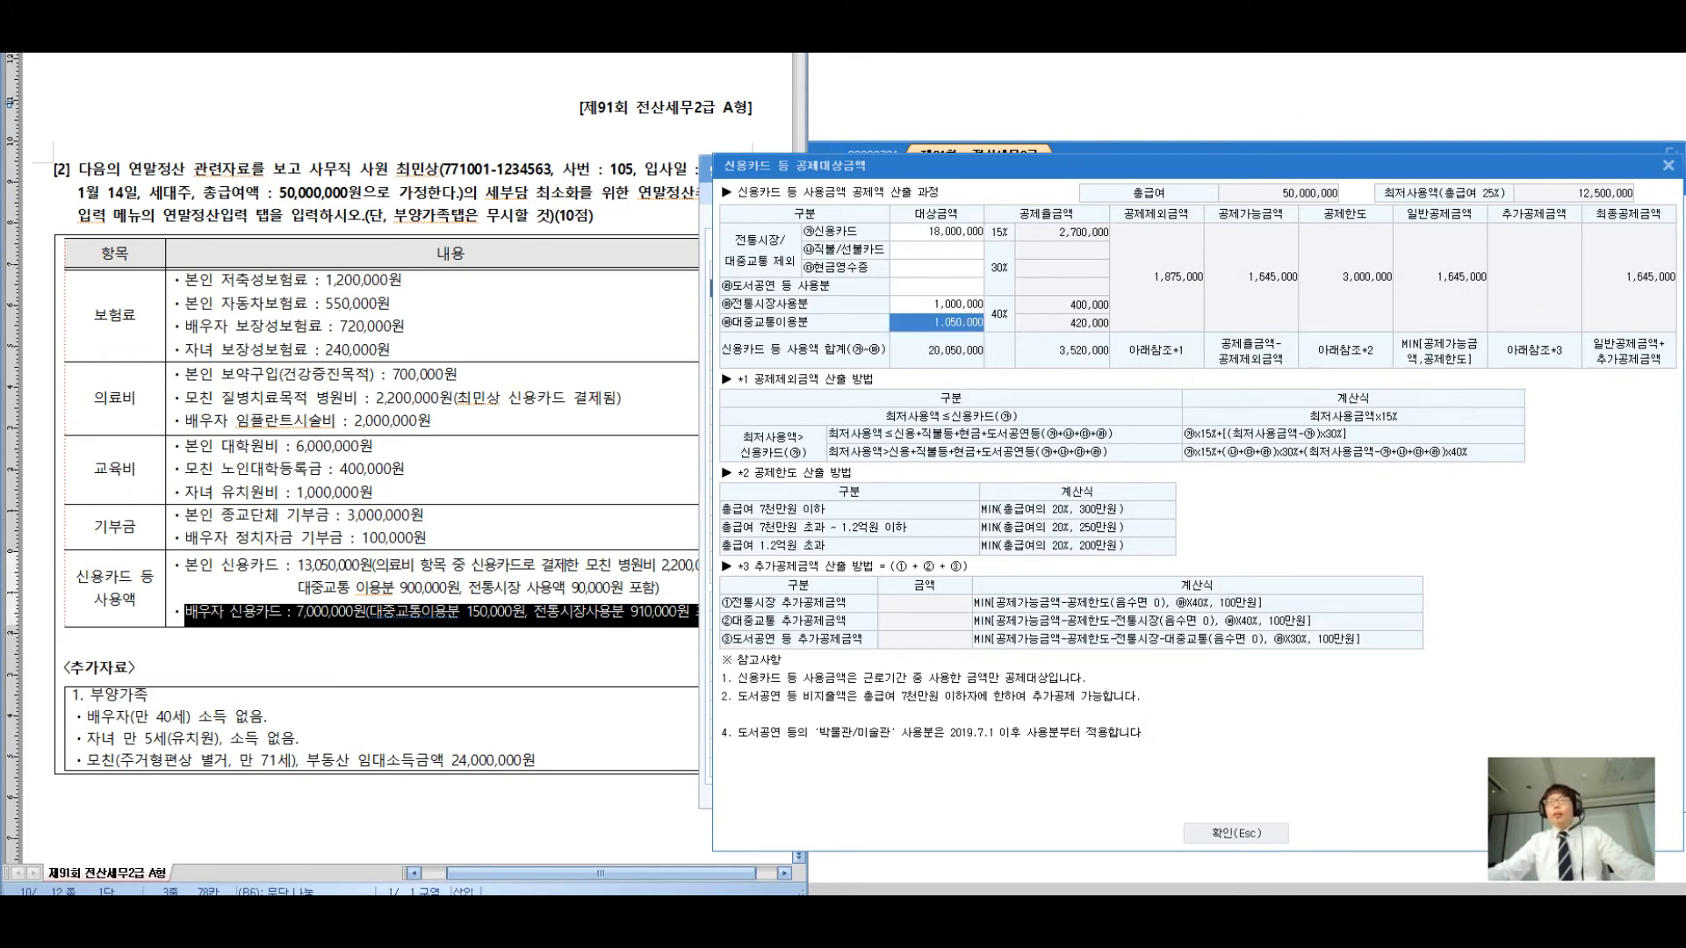
# Draw a blue line up from the 본인 신용카드 amount and handwrite 13,050 with a trailing squiggle at its end
pyautogui.hotkey('ctrl', '2')
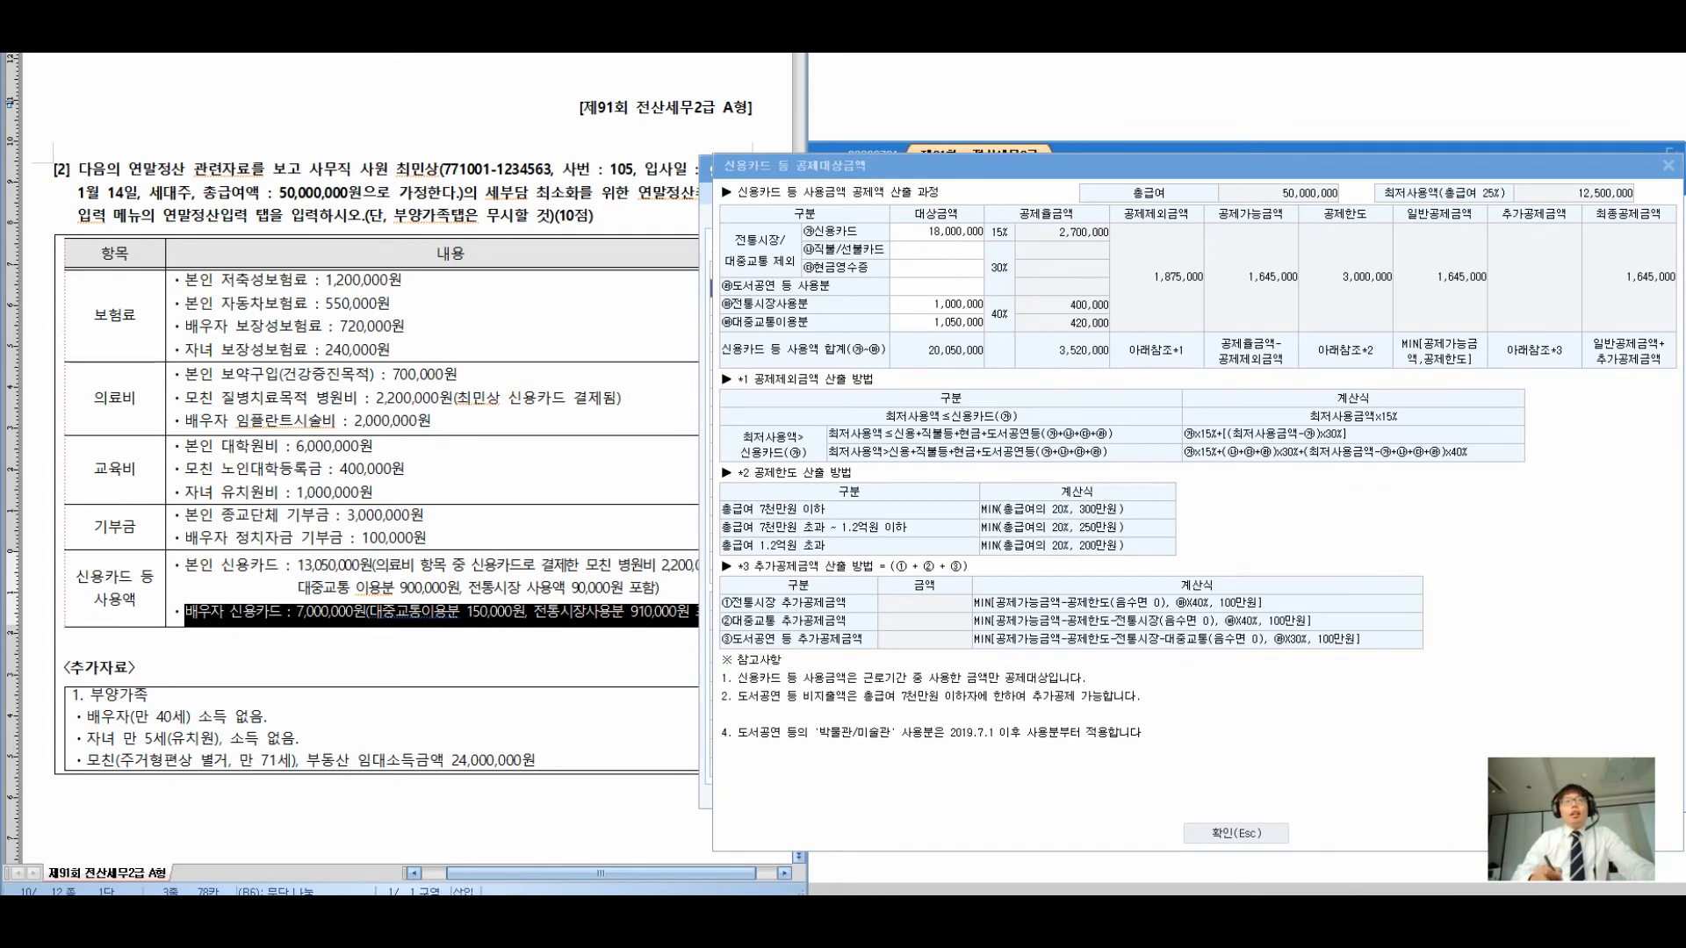
pyautogui.moveTo(289, 567); pyautogui.dragTo(489, 398)
pyautogui.moveTo(468, 340); pyautogui.dragTo(470, 410)
pyautogui.moveTo(477, 347); pyautogui.dragTo(485, 409)
pyautogui.moveTo(511, 389); pyautogui.dragTo(516, 403)
pyautogui.moveTo(538, 366); pyautogui.dragTo(557, 402)
pyautogui.moveTo(567, 358)
pyautogui.mouseDown()
pyautogui.moveTo(678, 391)
pyautogui.moveTo(746, 364)
pyautogui.mouseUp()
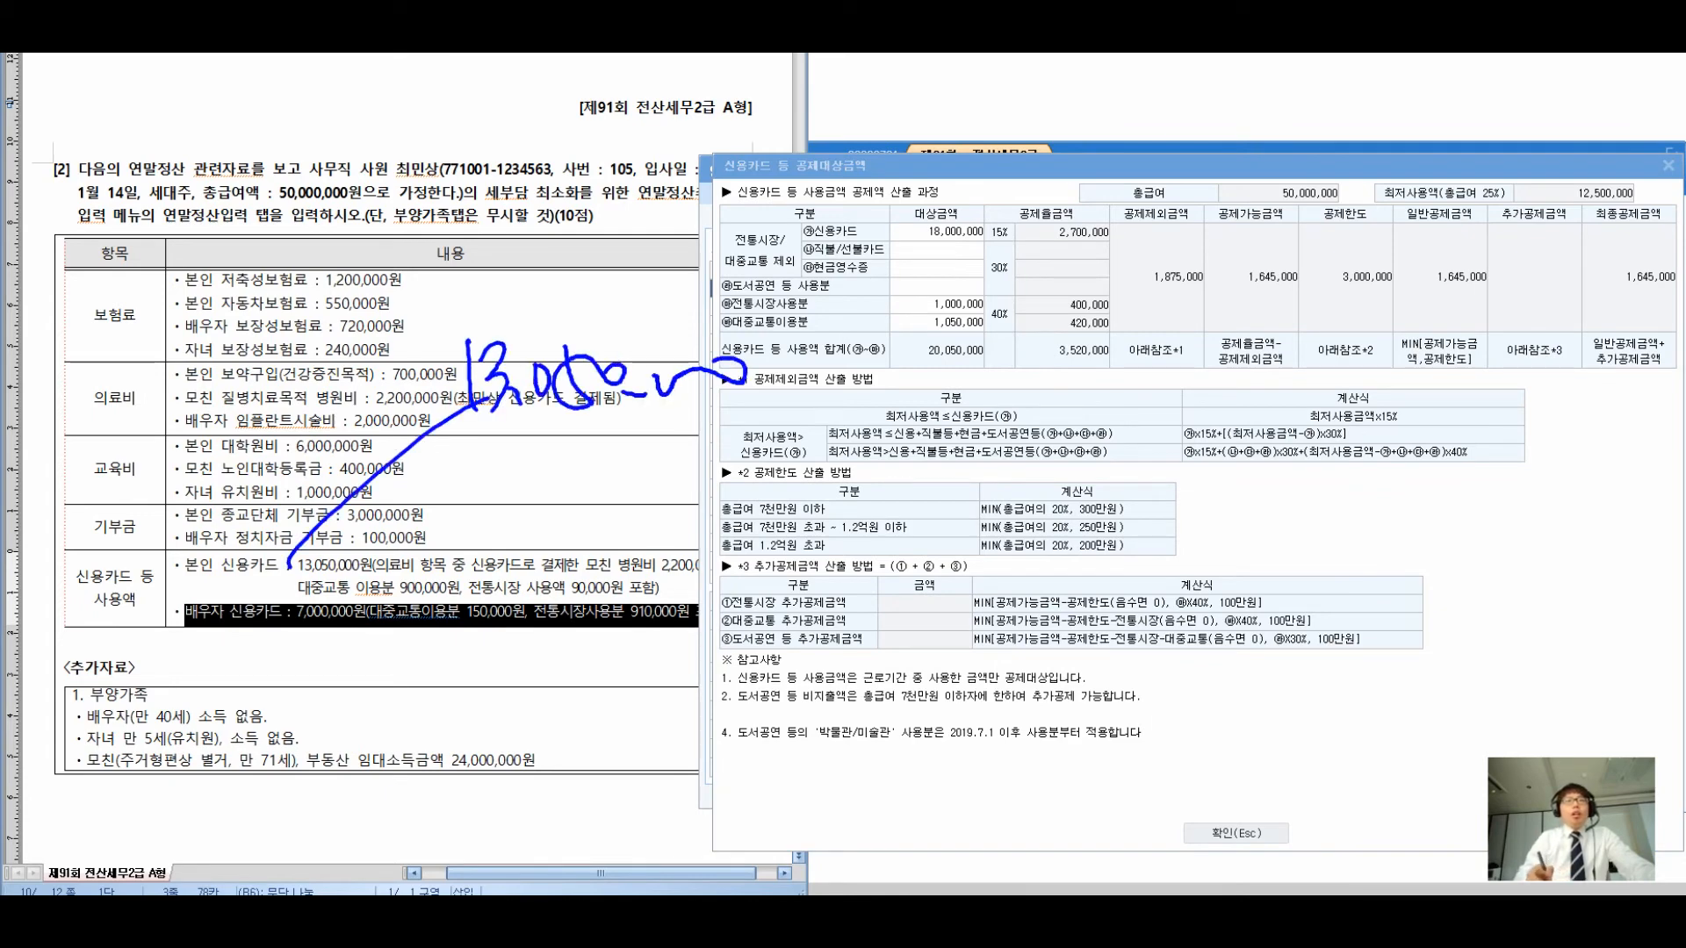
# Circle the handwritten 13,050, tick its transport and market amounts, circle those two 대상금액 entries and link the note to the 신용카드 row
pyautogui.moveTo(478, 435)
pyautogui.mouseDown()
pyautogui.moveTo(465, 347)
pyautogui.moveTo(508, 450)
pyautogui.mouseUp()
pyautogui.moveTo(391, 573); pyautogui.dragTo(606, 550)
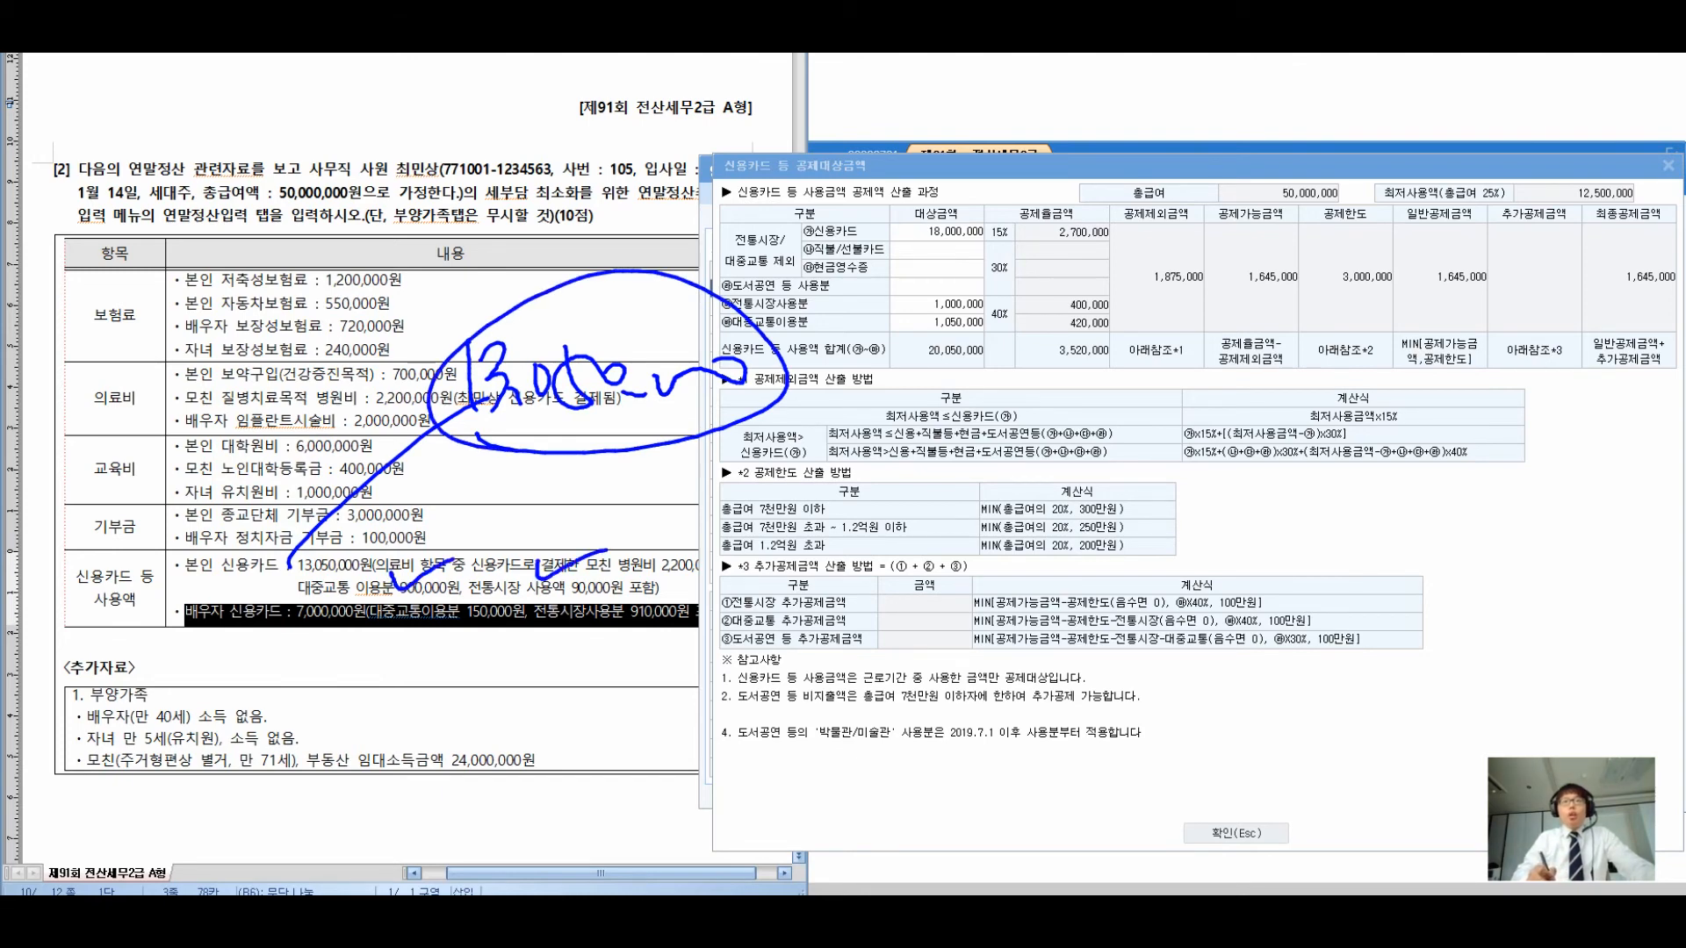
pyautogui.moveTo(952, 262)
pyautogui.mouseDown()
pyautogui.moveTo(892, 316)
pyautogui.moveTo(961, 260)
pyautogui.mouseUp()
pyautogui.moveTo(788, 388)
pyautogui.mouseDown()
pyautogui.moveTo(865, 333)
pyautogui.moveTo(777, 406)
pyautogui.mouseUp()
pyautogui.moveTo(715, 290); pyautogui.dragTo(882, 190)
pyautogui.moveTo(768, 145)
pyautogui.mouseDown()
pyautogui.moveTo(790, 184)
pyautogui.moveTo(829, 158)
pyautogui.moveTo(939, 147)
pyautogui.mouseUp()
# Mark the spouse's 7,000,000 card amount with an arrow to the 신용카드 row, link its transport and market amounts to theirs, and erase all annotations
pyautogui.moveTo(351, 632)
pyautogui.mouseDown()
pyautogui.moveTo(351, 615)
pyautogui.moveTo(1203, 351)
pyautogui.moveTo(1010, 197)
pyautogui.moveTo(1049, 227)
pyautogui.mouseUp()
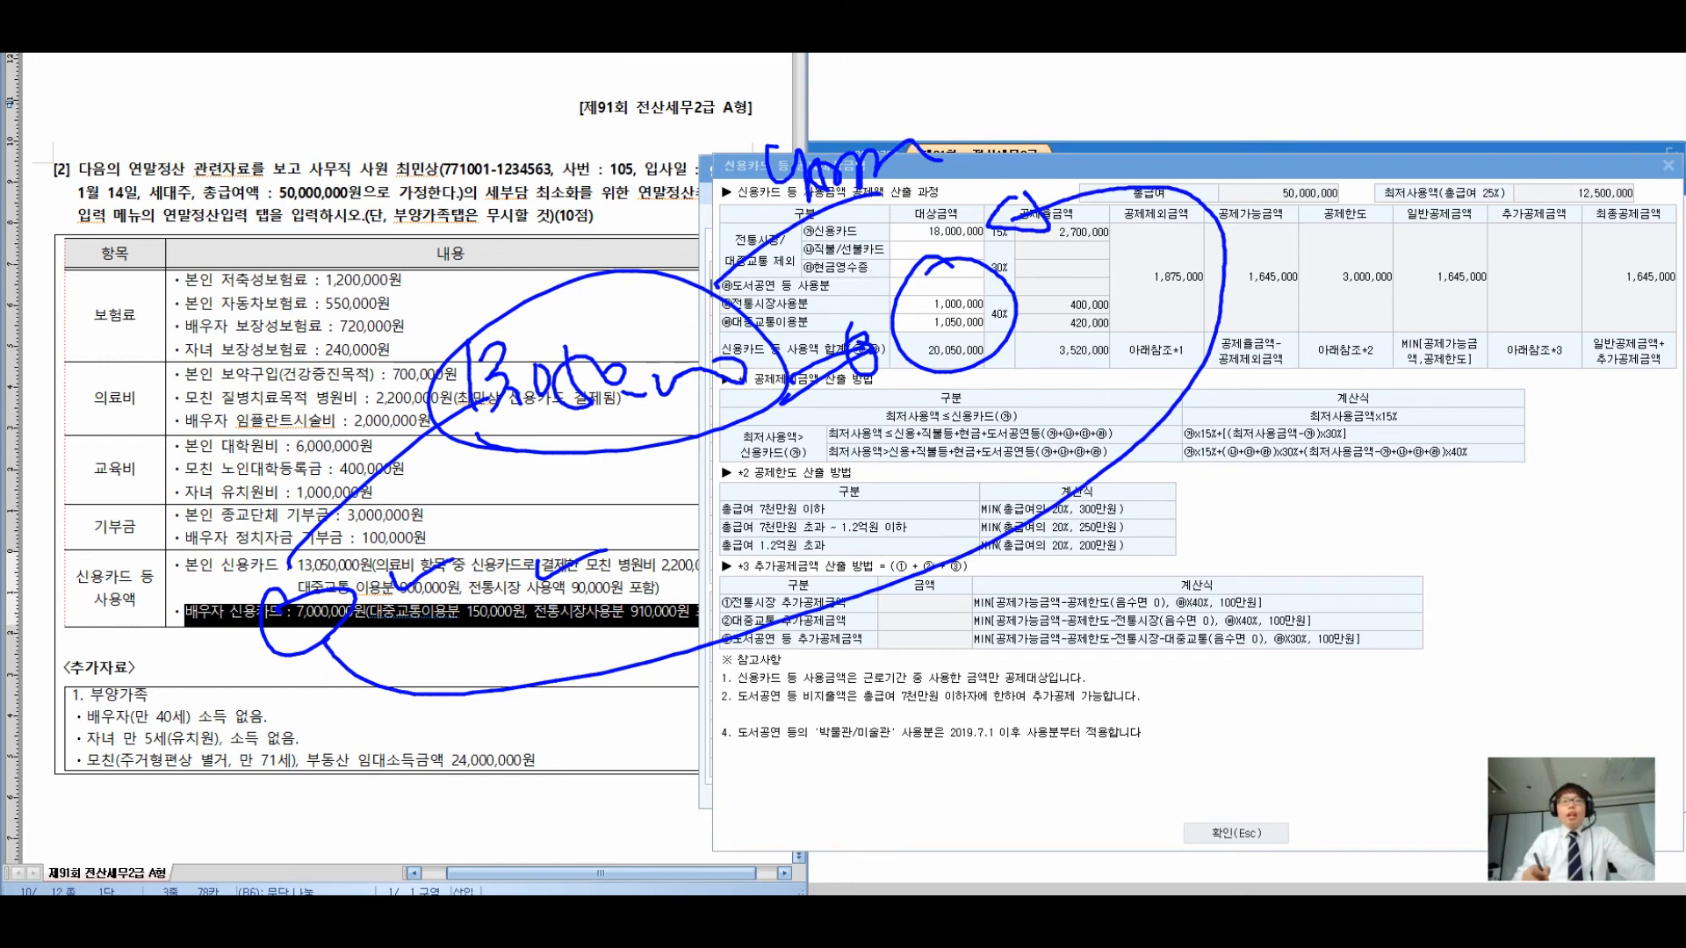
pyautogui.moveTo(438, 627)
pyautogui.mouseDown()
pyautogui.moveTo(680, 625)
pyautogui.moveTo(887, 589)
pyautogui.moveTo(944, 386)
pyautogui.moveTo(983, 397)
pyautogui.mouseUp()
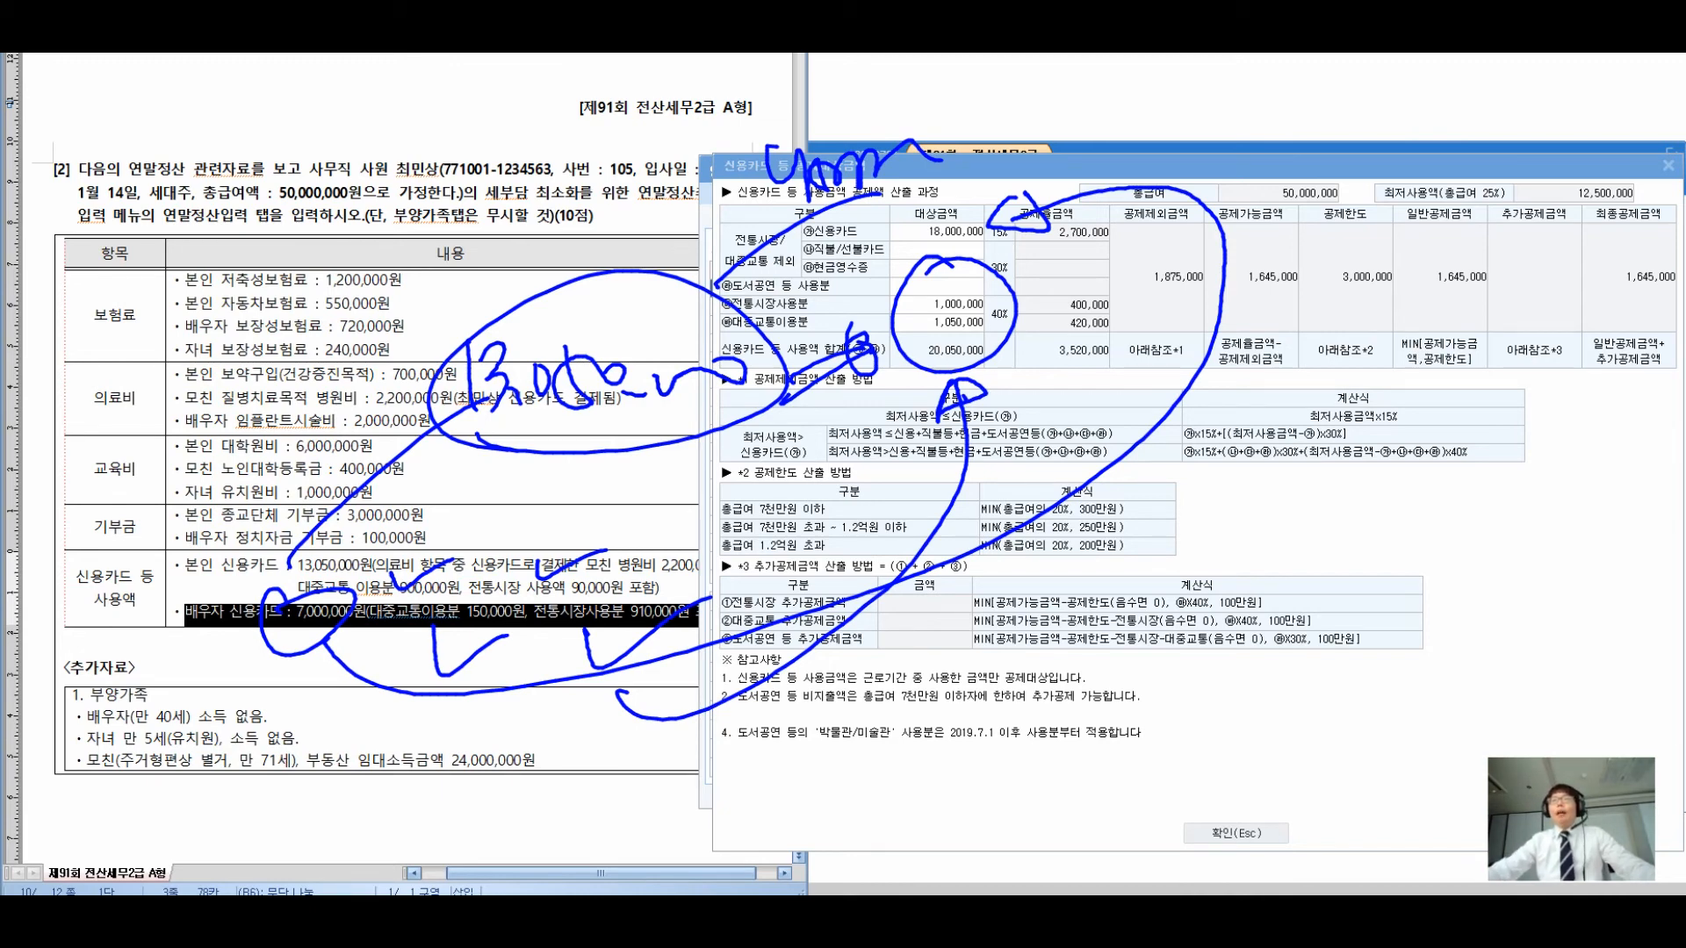
pyautogui.press('Escape')
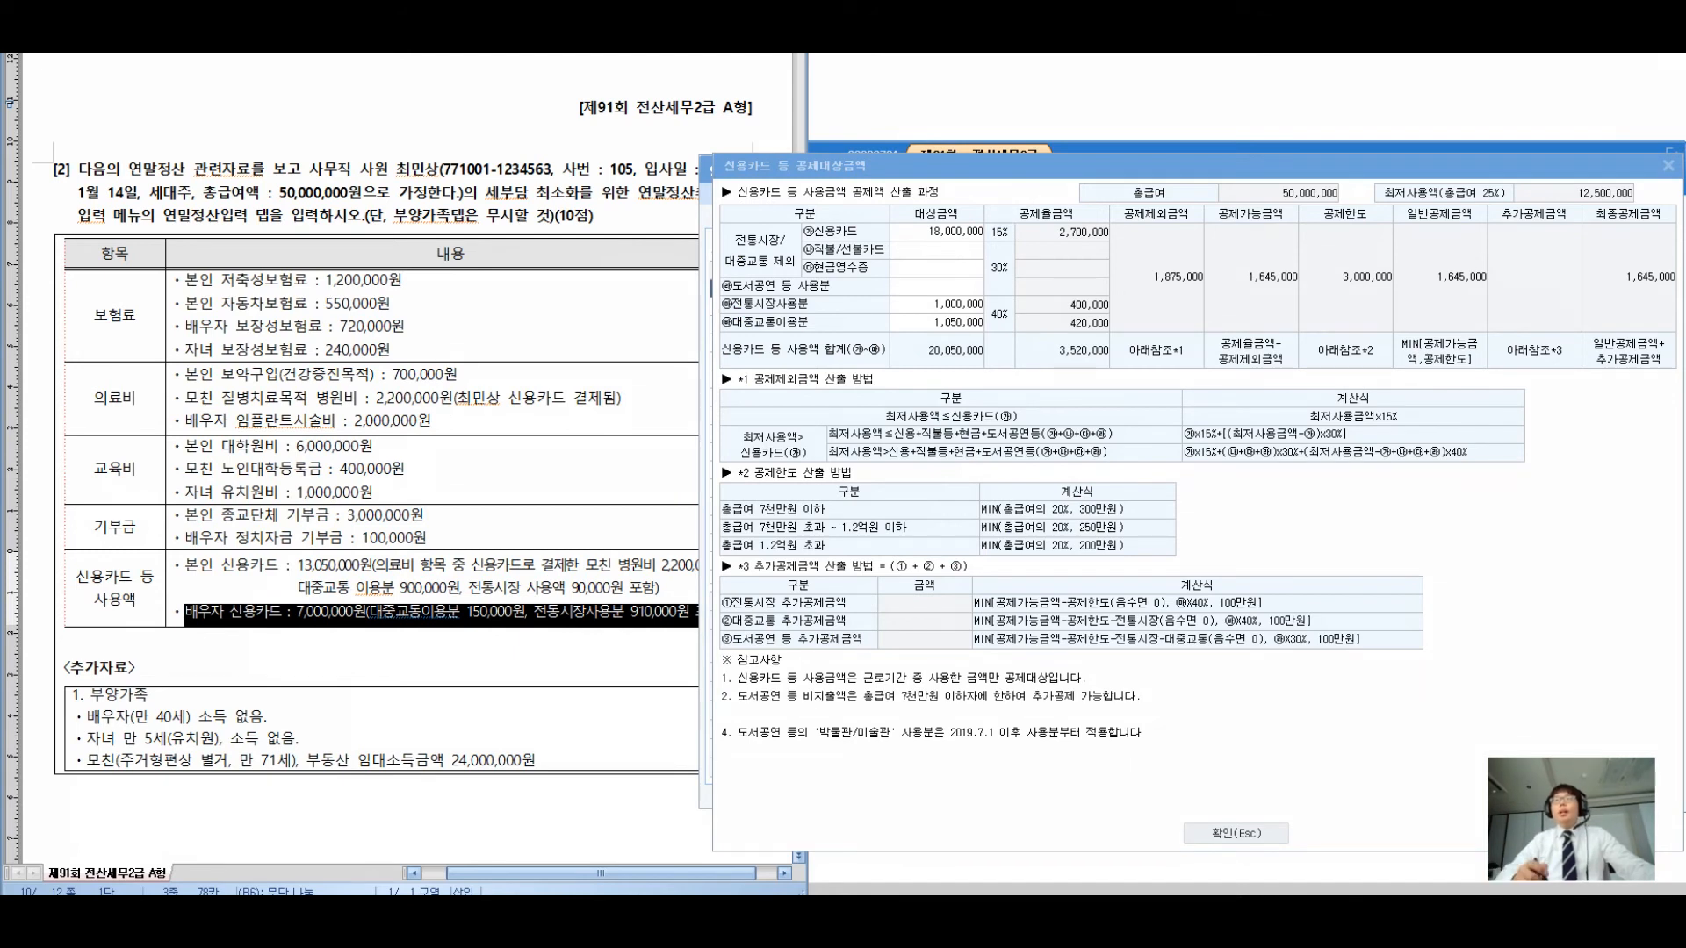
# Circle the 총급여 amount in blue and handwrite 50,000,000 × 25% below the deduction table
pyautogui.moveTo(1270, 144)
pyautogui.mouseDown()
pyautogui.moveTo(1255, 248)
pyautogui.moveTo(1264, 125)
pyautogui.mouseUp()
pyautogui.moveTo(880, 407)
pyautogui.mouseDown()
pyautogui.moveTo(922, 487)
pyautogui.moveTo(894, 509)
pyautogui.mouseUp()
pyautogui.moveTo(864, 453); pyautogui.dragTo(938, 427)
pyautogui.moveTo(936, 429)
pyautogui.mouseDown()
pyautogui.moveTo(918, 467)
pyautogui.moveTo(991, 499)
pyautogui.mouseUp()
pyautogui.moveTo(1010, 452); pyautogui.dragTo(1068, 466)
pyautogui.moveTo(1115, 499); pyautogui.dragTo(1230, 439)
pyautogui.moveTo(933, 579); pyautogui.dragTo(966, 597)
pyautogui.moveTo(913, 619); pyautogui.dragTo(929, 657)
pyautogui.moveTo(978, 586); pyautogui.dragTo(1058, 652)
pyautogui.moveTo(1010, 608); pyautogui.dragTo(1067, 597)
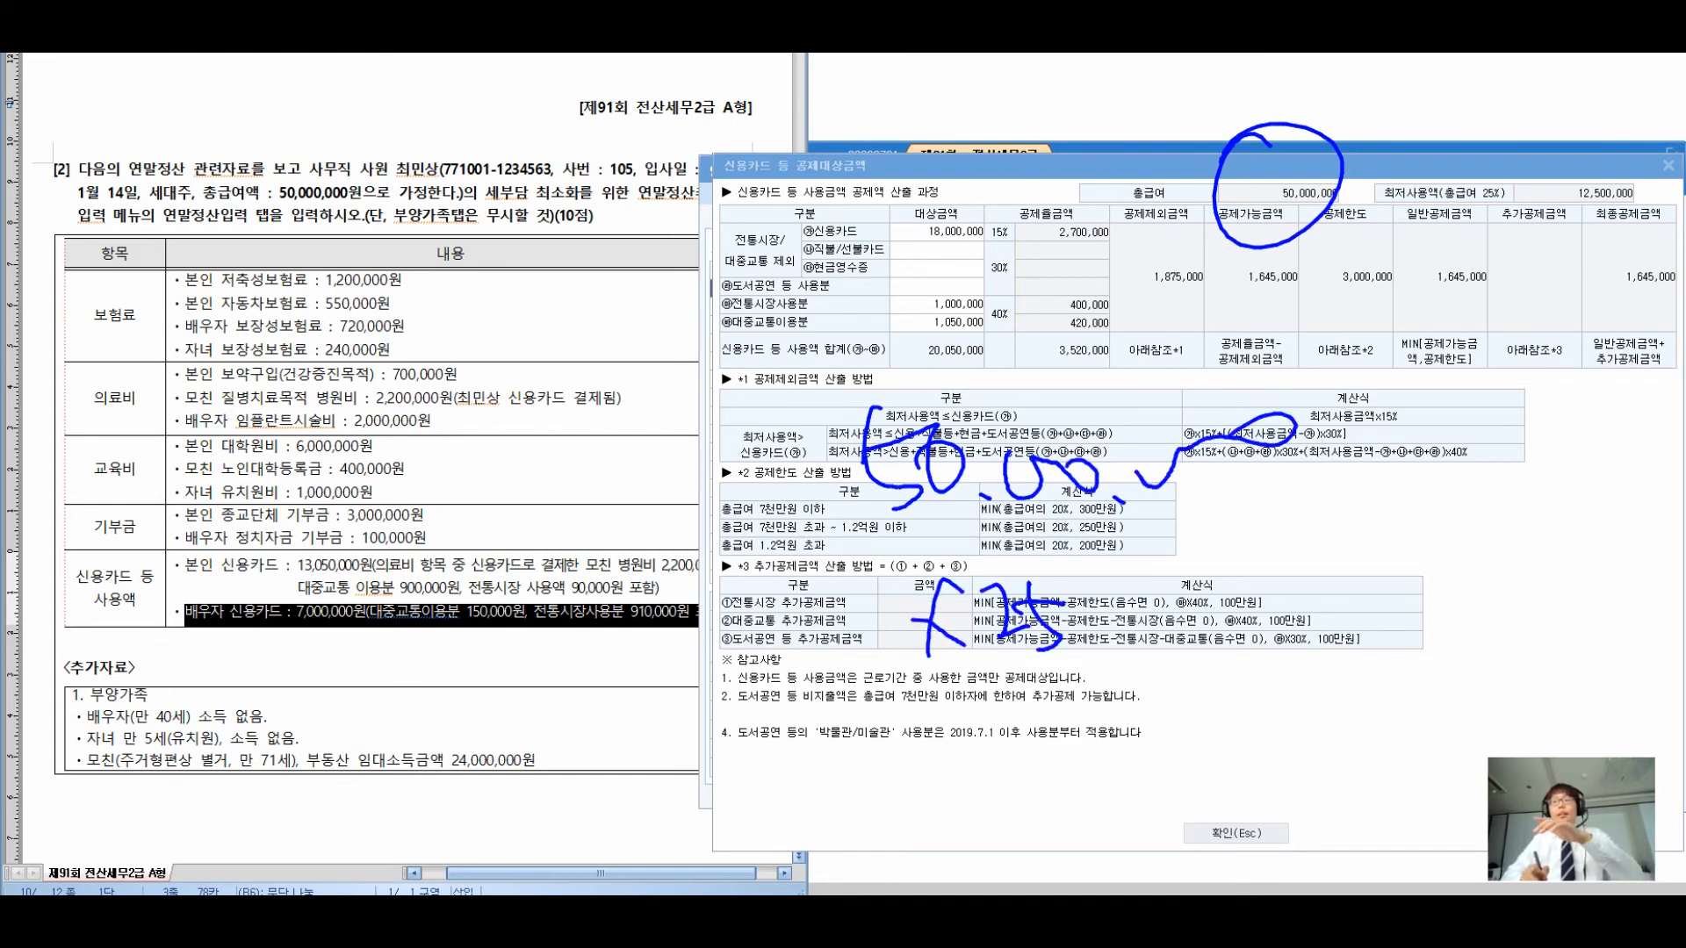
pyautogui.moveTo(1075, 590)
pyautogui.mouseDown()
pyautogui.moveTo(1099, 599)
pyautogui.moveTo(1096, 669)
pyautogui.mouseUp()
pyautogui.moveTo(1108, 616); pyautogui.dragTo(1136, 651)
# Handwrite = 12,500,000 with a short Korean note beneath the 25% calculation and draw a circle around it
pyautogui.moveTo(976, 714)
pyautogui.mouseDown()
pyautogui.moveTo(1049, 736)
pyautogui.moveTo(1081, 769)
pyautogui.mouseUp()
pyautogui.moveTo(1092, 718)
pyautogui.mouseDown()
pyautogui.moveTo(1108, 760)
pyautogui.moveTo(1136, 748)
pyautogui.mouseUp()
pyautogui.moveTo(1161, 689)
pyautogui.mouseDown()
pyautogui.moveTo(1181, 755)
pyautogui.moveTo(1273, 733)
pyautogui.mouseUp()
pyautogui.moveTo(1273, 722)
pyautogui.mouseDown()
pyautogui.moveTo(1341, 716)
pyautogui.moveTo(1353, 695)
pyautogui.mouseUp()
pyautogui.moveTo(1366, 676)
pyautogui.mouseDown()
pyautogui.moveTo(1412, 660)
pyautogui.moveTo(1440, 744)
pyautogui.mouseUp()
pyautogui.moveTo(1456, 654)
pyautogui.mouseDown()
pyautogui.moveTo(1461, 696)
pyautogui.moveTo(1480, 694)
pyautogui.mouseUp()
pyautogui.moveTo(1450, 713); pyautogui.dragTo(1475, 742)
pyautogui.moveTo(1374, 771); pyautogui.dragTo(1462, 734)
pyautogui.moveTo(1440, 632)
pyautogui.mouseDown()
pyautogui.moveTo(1484, 720)
pyautogui.moveTo(1369, 804)
pyautogui.mouseUp()
# Draw an arc from the 12,500,000 note to the card usage total, circle the total and the 최종공제금액, and erase all annotations
pyautogui.moveTo(1049, 758)
pyautogui.mouseDown()
pyautogui.moveTo(795, 728)
pyautogui.moveTo(803, 303)
pyautogui.moveTo(764, 327)
pyautogui.mouseUp()
pyautogui.moveTo(971, 299)
pyautogui.mouseDown()
pyautogui.moveTo(956, 387)
pyautogui.moveTo(916, 368)
pyautogui.mouseUp()
pyautogui.moveTo(983, 297); pyautogui.dragTo(1015, 369)
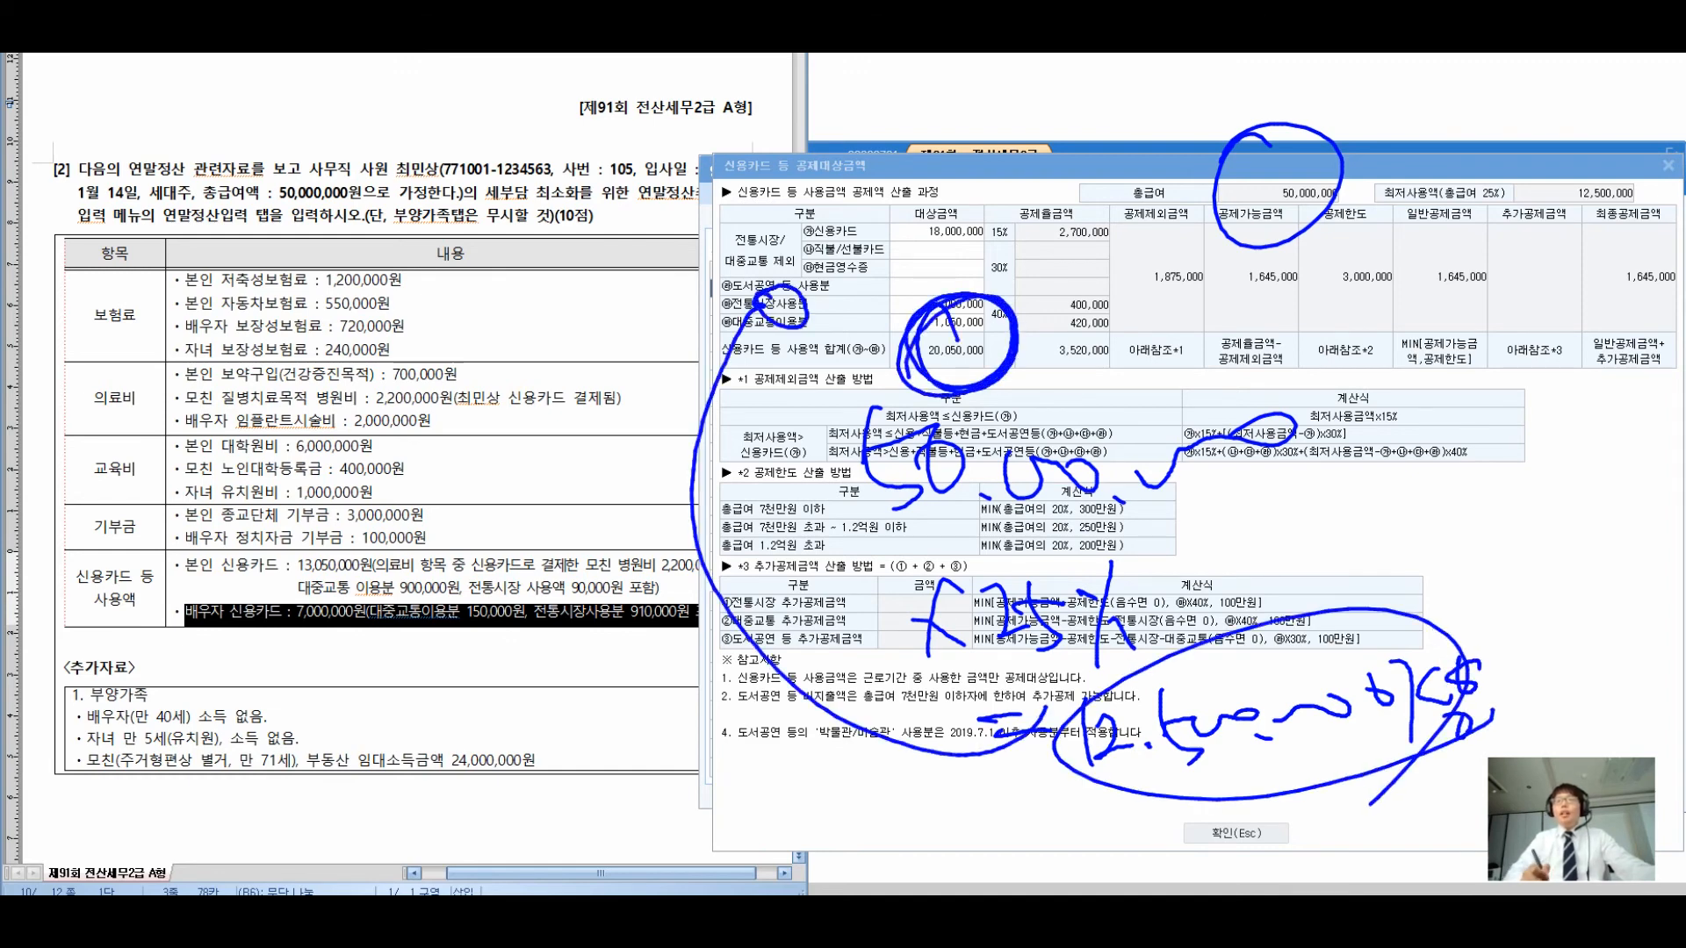
pyautogui.moveTo(1639, 252)
pyautogui.mouseDown()
pyautogui.moveTo(1645, 267)
pyautogui.moveTo(1586, 239)
pyautogui.moveTo(1538, 323)
pyautogui.mouseUp()
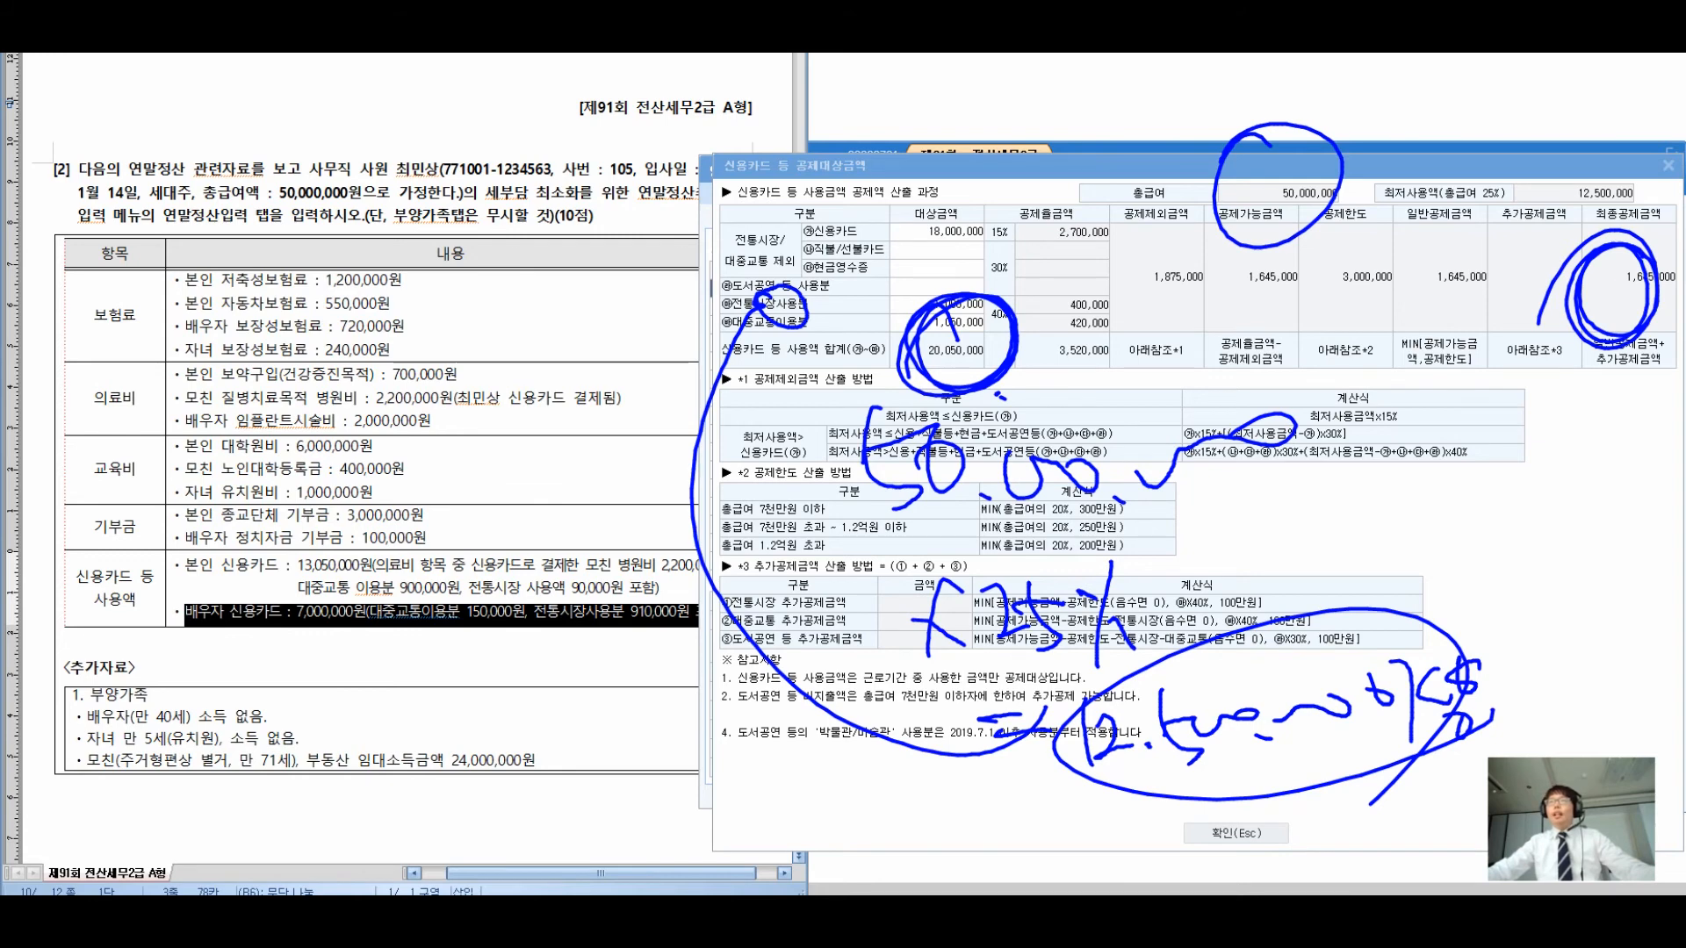
pyautogui.press('Escape')
# Close the 신용카드 등 공제대상금액 window and reposition the 연말정산추가자료입력 window over the exam document
pyautogui.click(1668, 166)
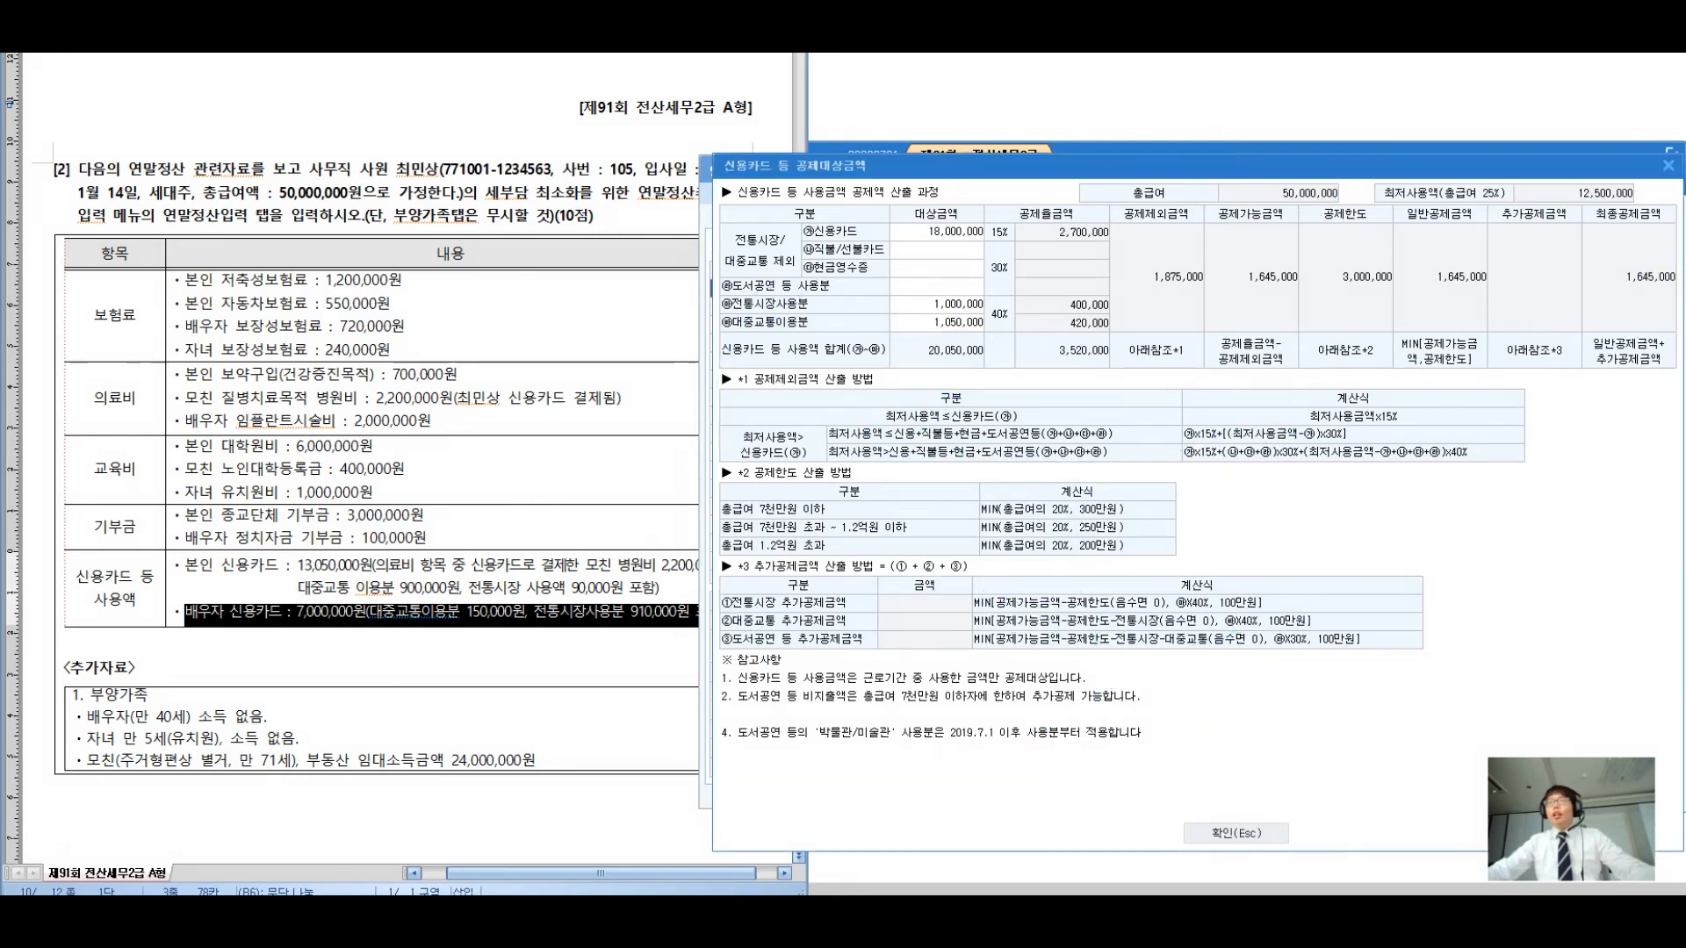
pyautogui.moveTo(1156, 171)
pyautogui.mouseDown()
pyautogui.moveTo(1059, 103)
pyautogui.moveTo(1047, 113)
pyautogui.mouseUp()
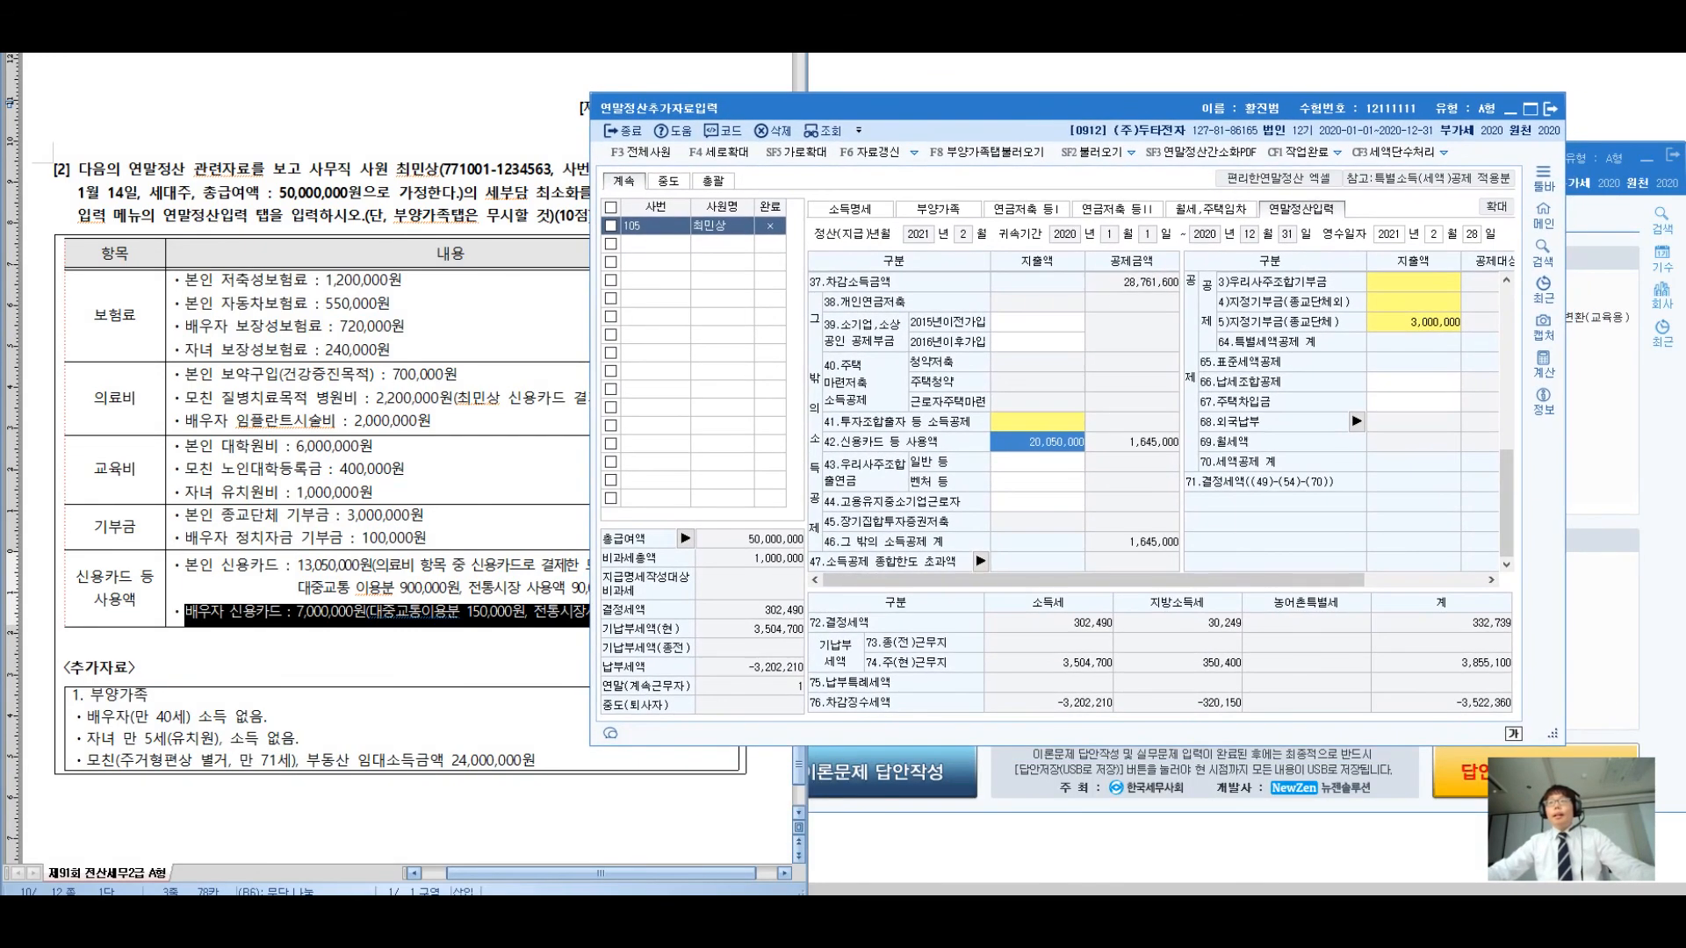
# Review the entered 보장성보험, 의료비, 교육비, 기부금 and 신용카드 등 사용액 amounts in 연말정산입력
pyautogui.moveTo(1507, 504); pyautogui.dragTo(1507, 432)
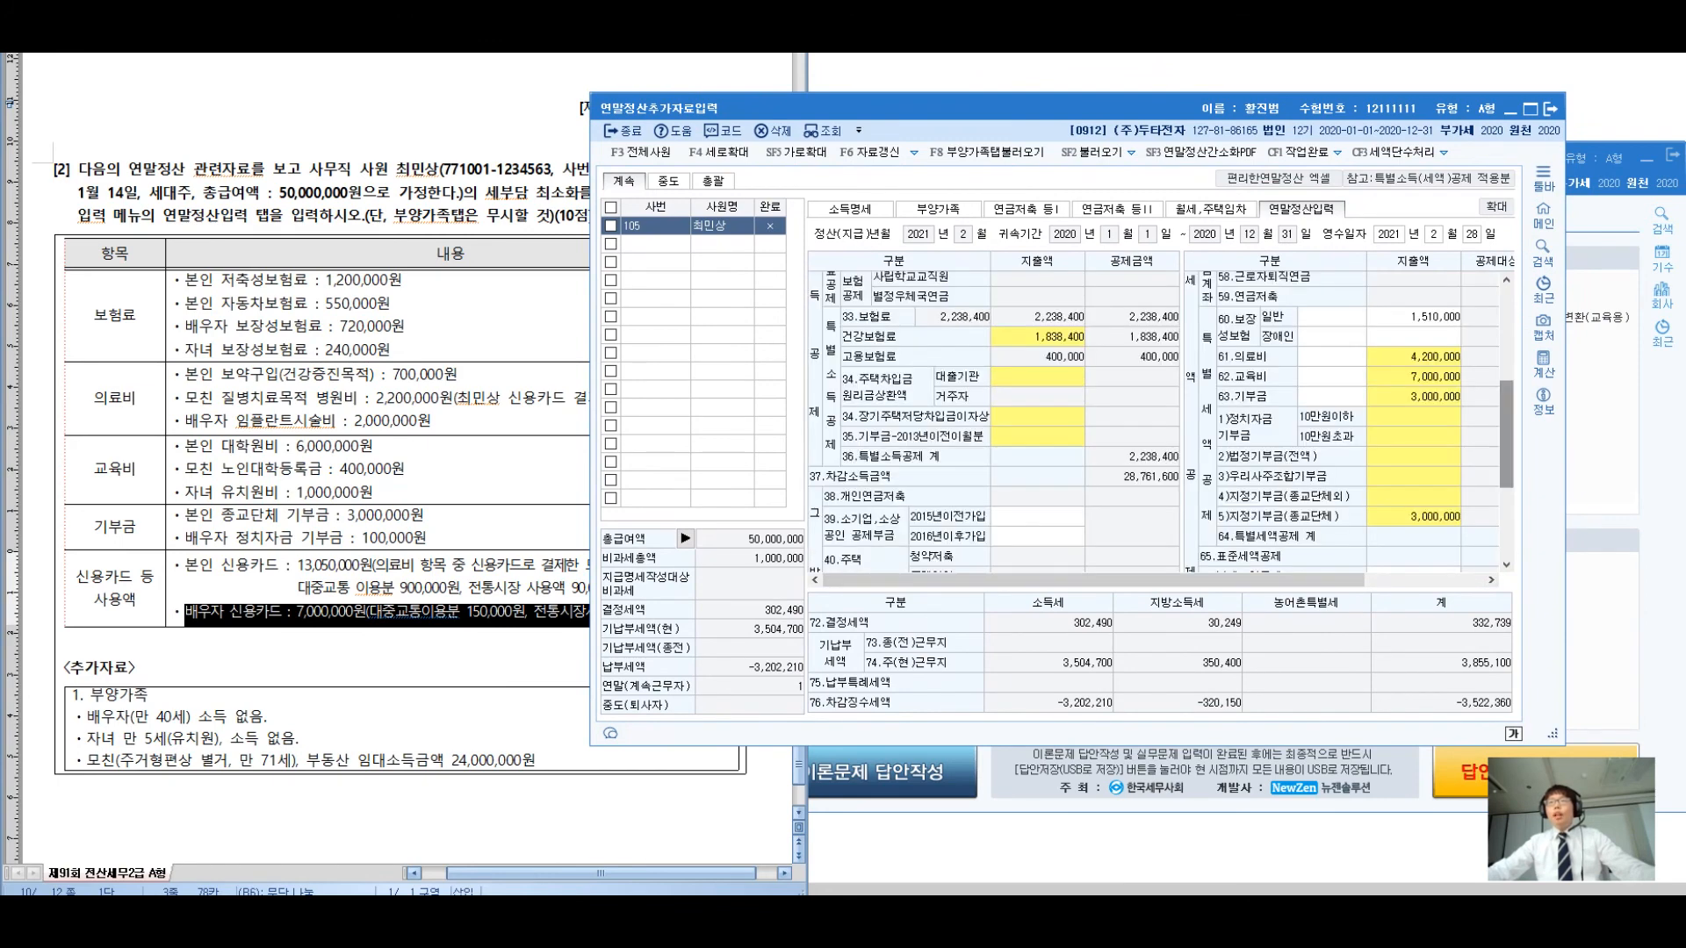
pyautogui.moveTo(1229, 580); pyautogui.dragTo(1301, 580)
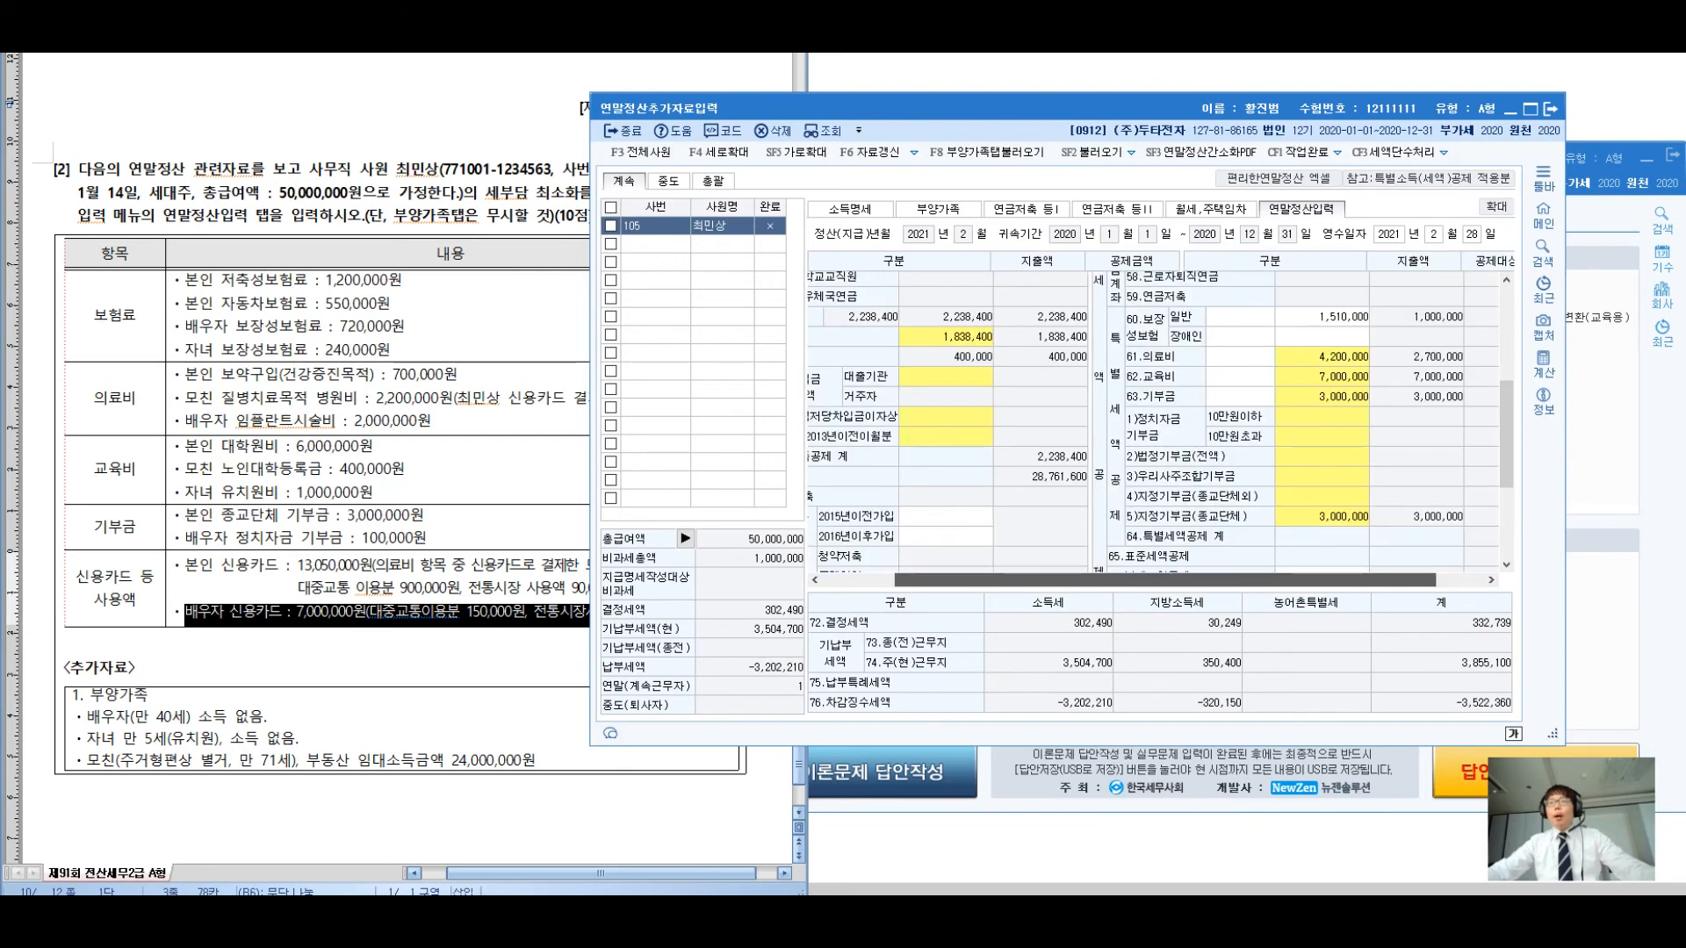
pyautogui.click(1321, 317)
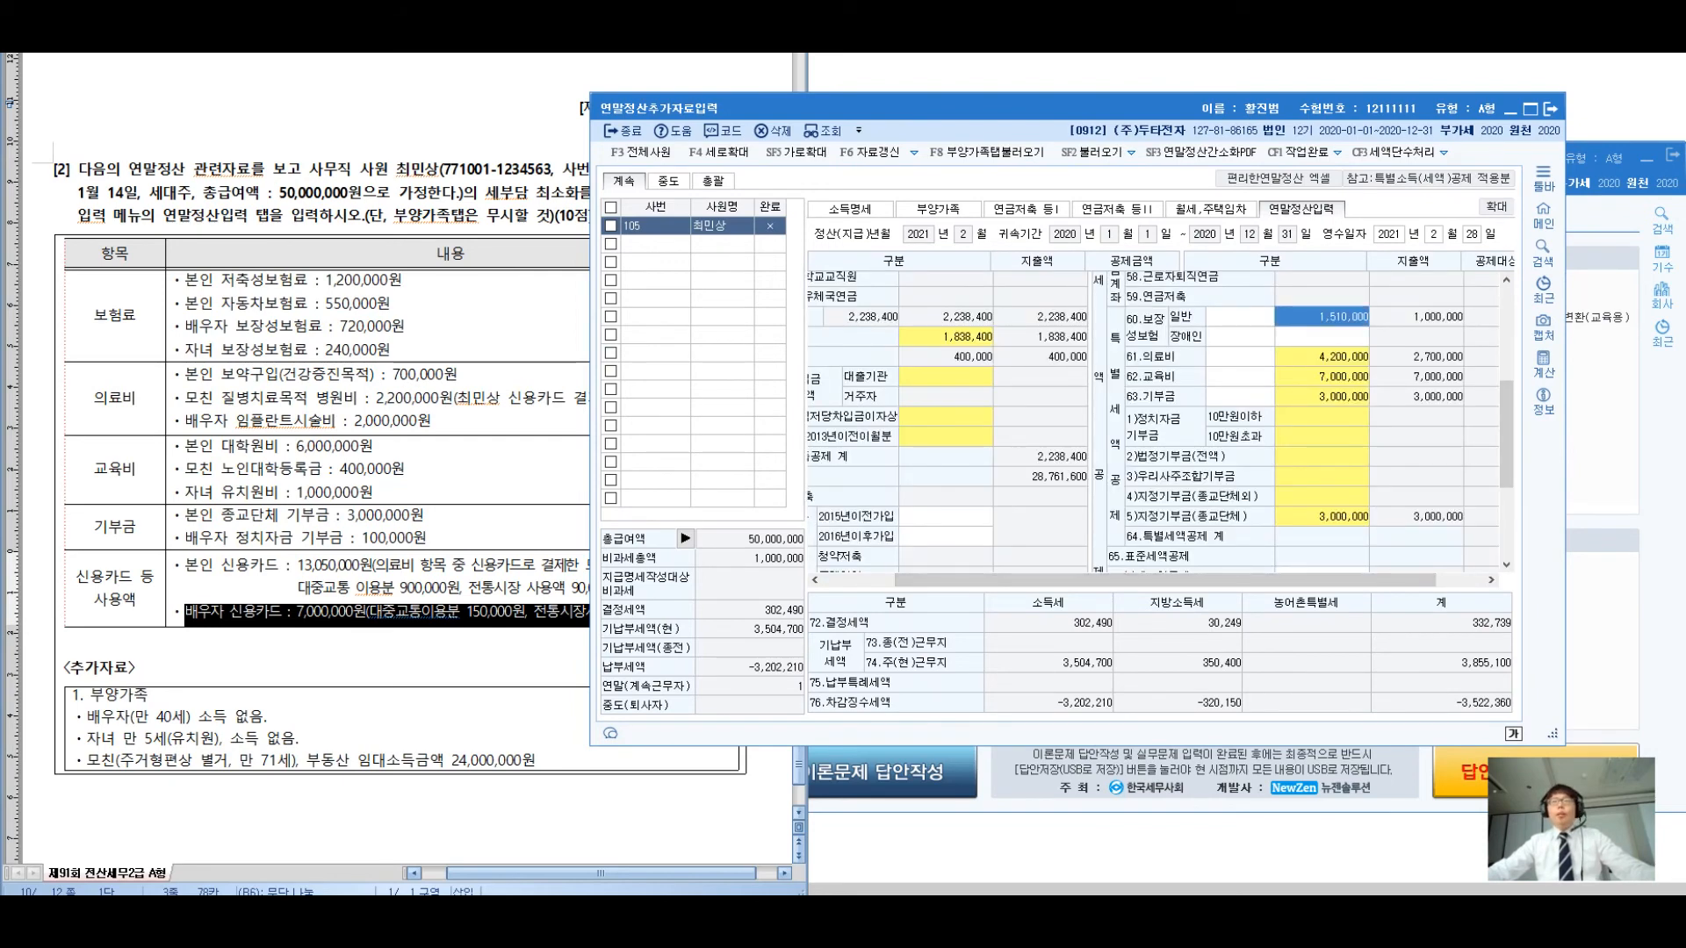
pyautogui.click(1321, 357)
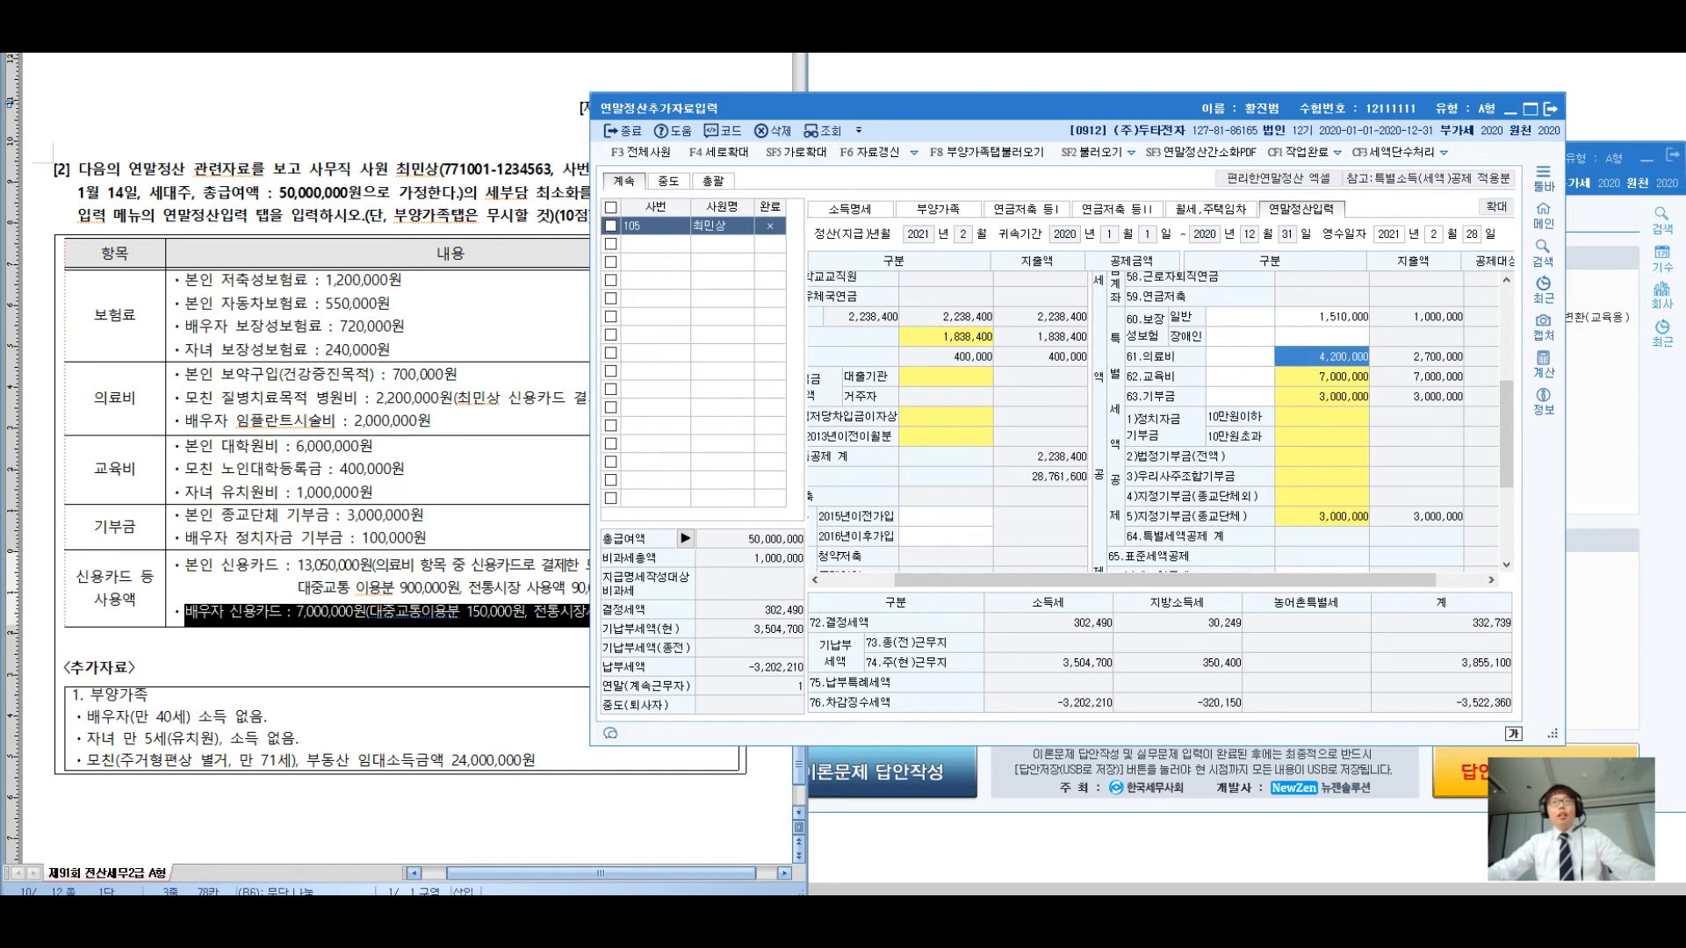
pyautogui.click(1321, 377)
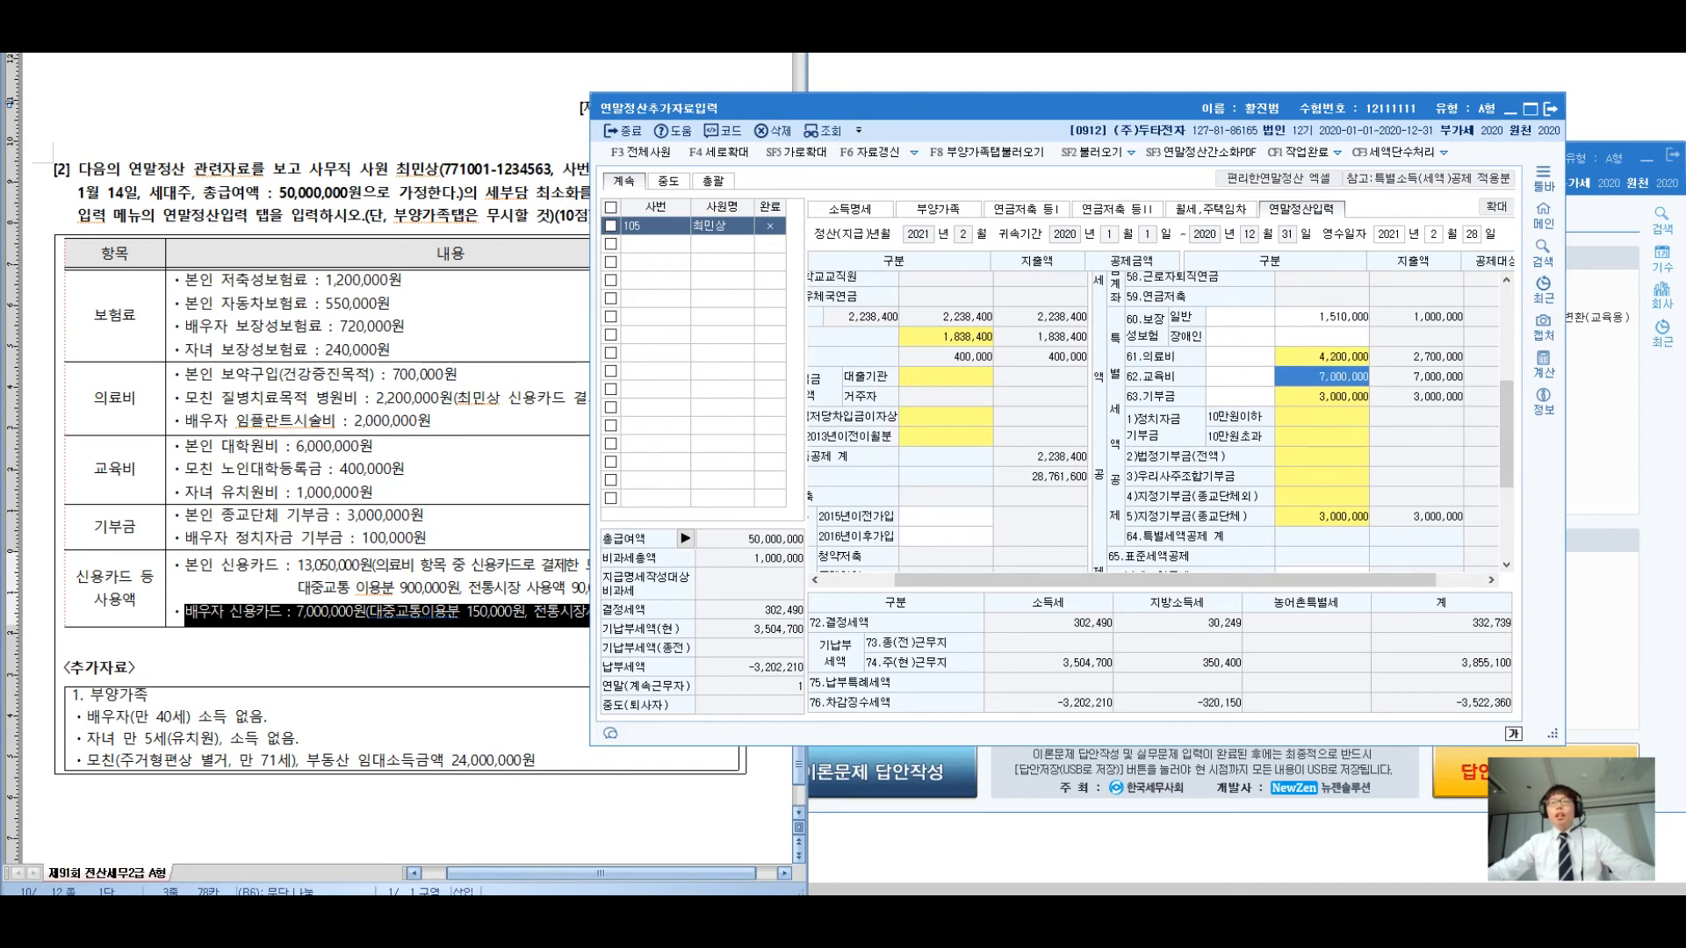
pyautogui.click(1321, 397)
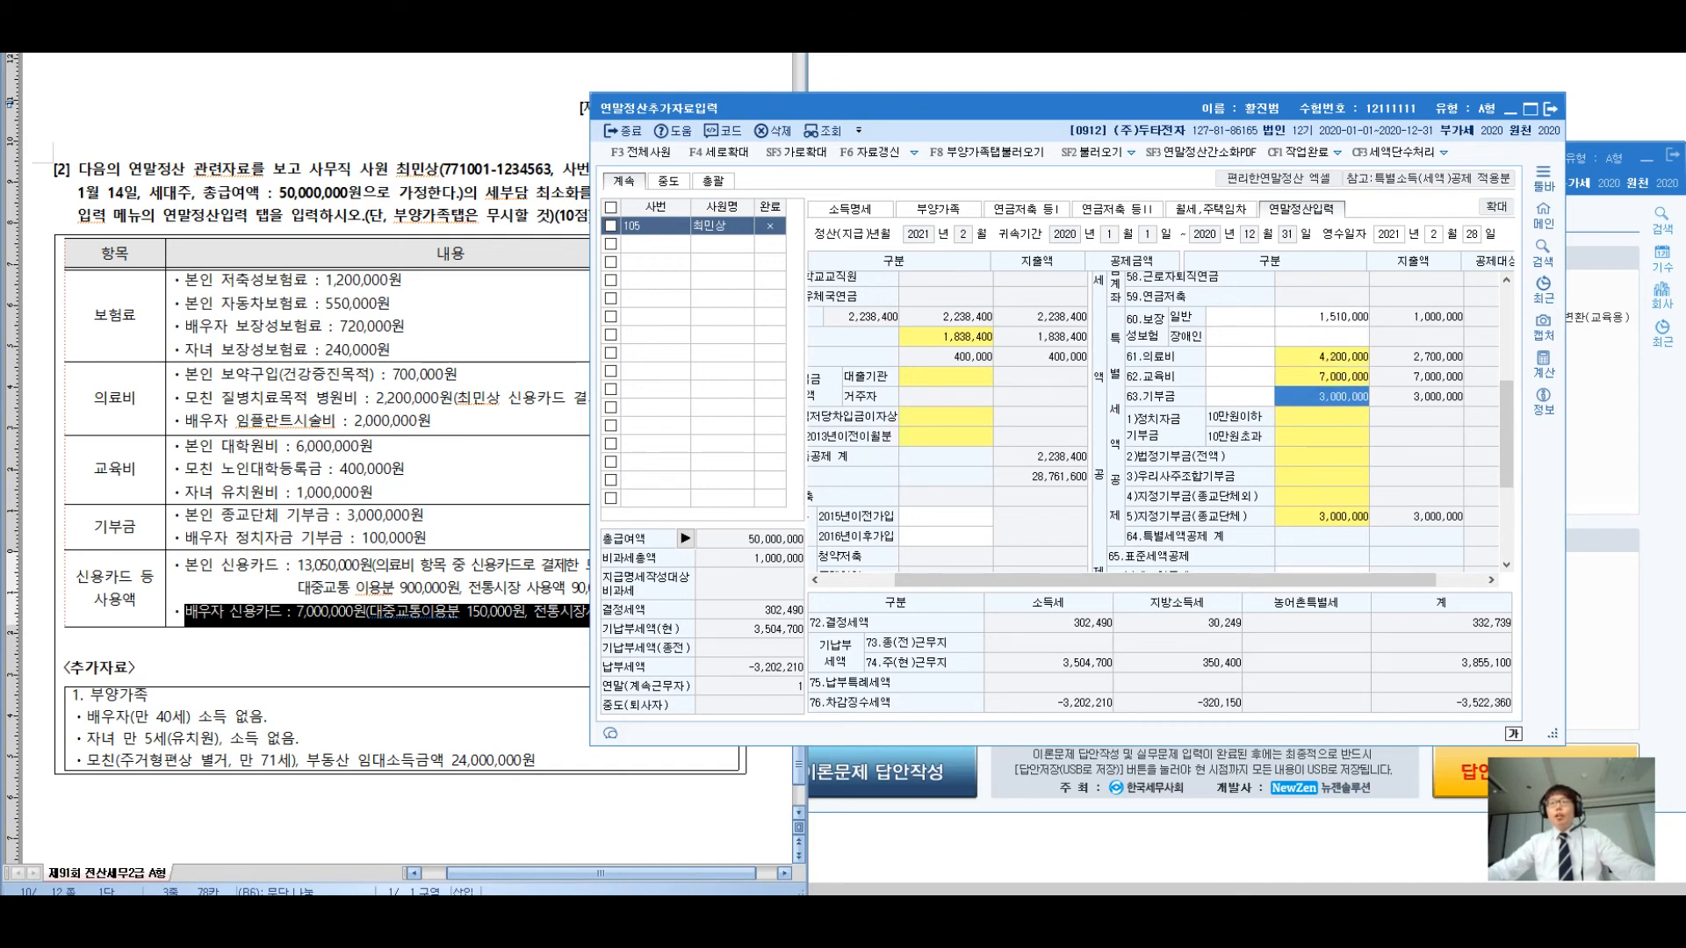
pyautogui.moveTo(1273, 580); pyautogui.dragTo(1201, 580)
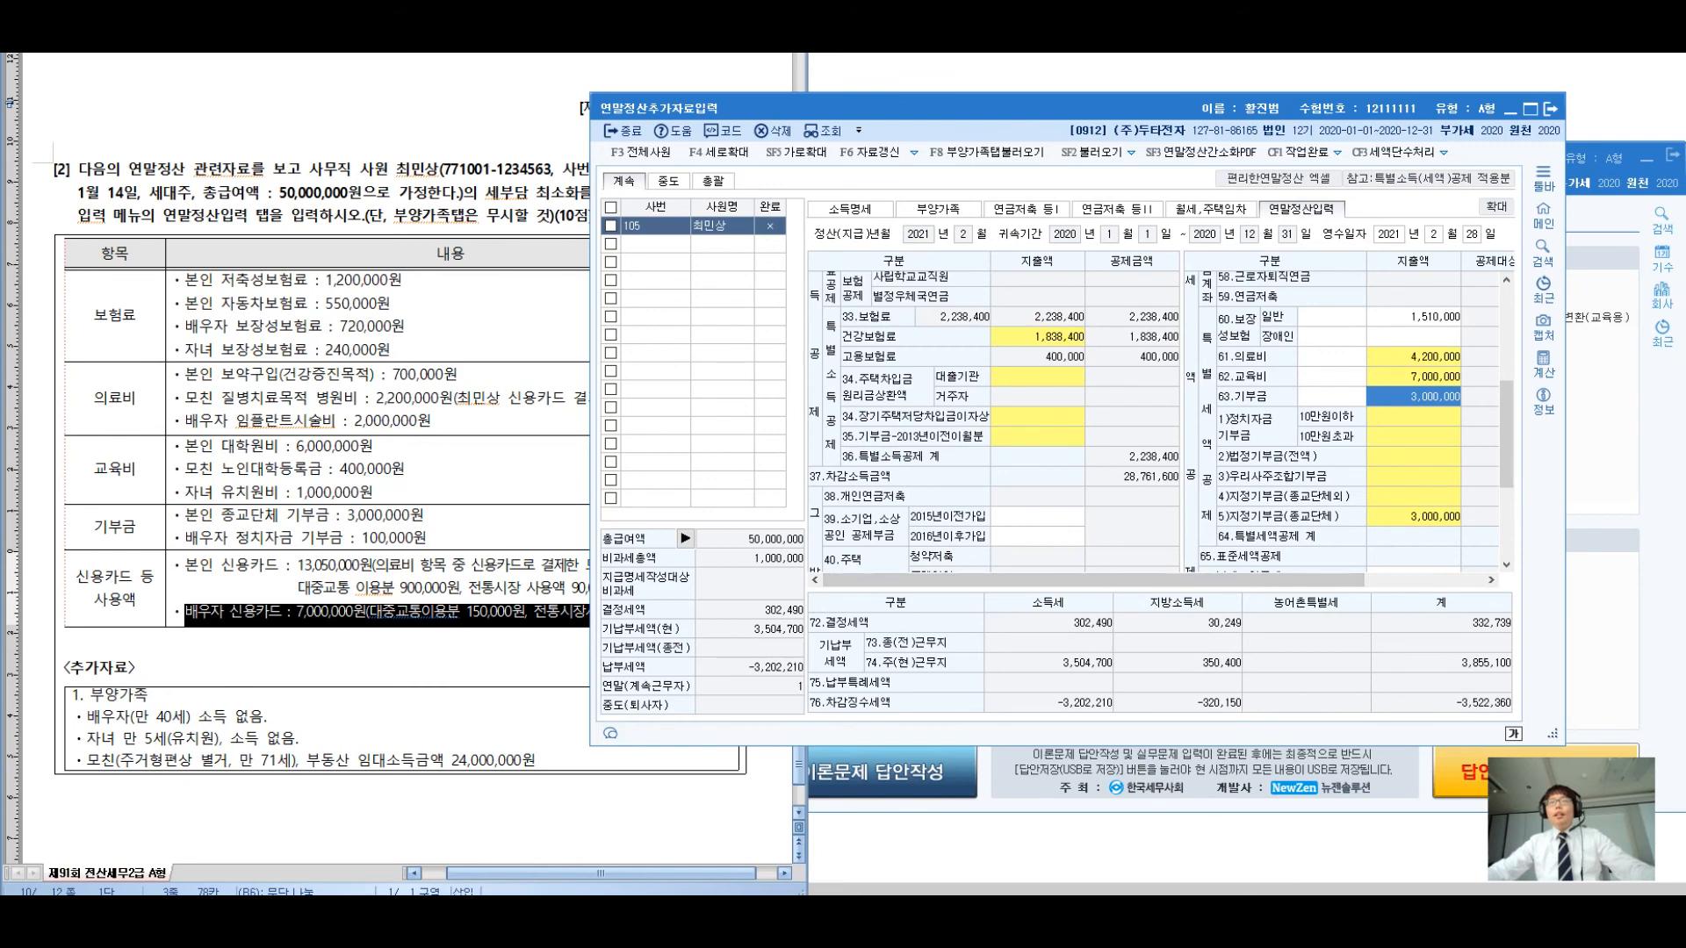
pyautogui.scroll(-3, 1158, 439)
pyautogui.click(1037, 442)
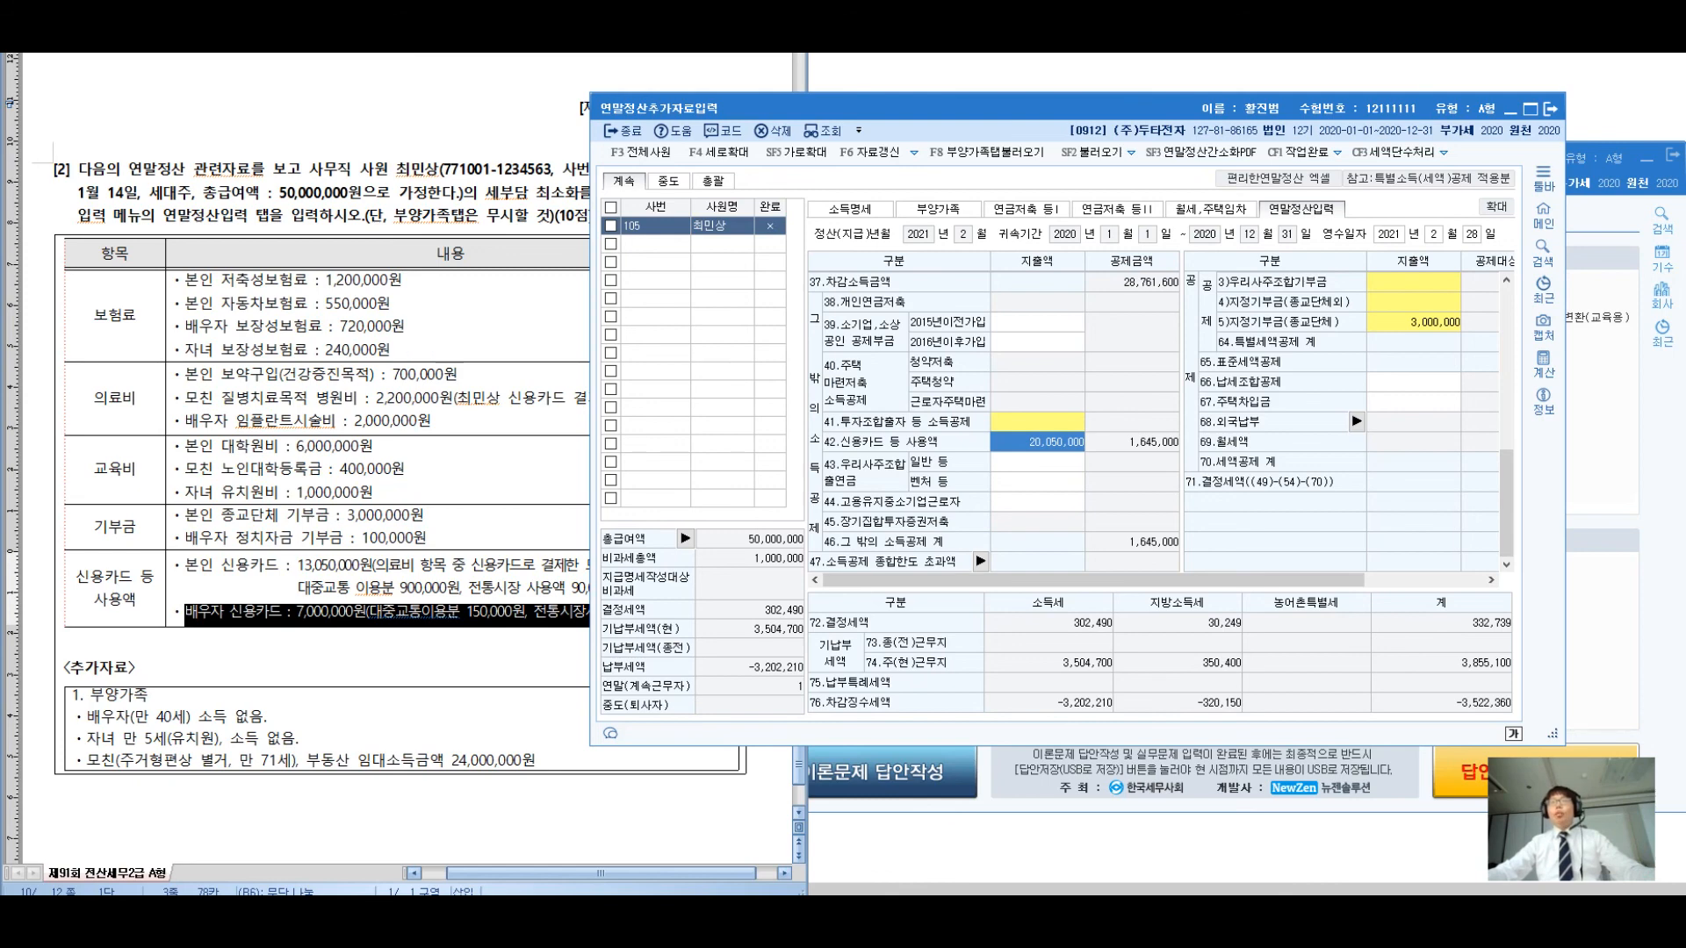
# Close the 연말정산추가자료입력 window and bring the 원천징수 main menu to the front
pyautogui.press('Escape')
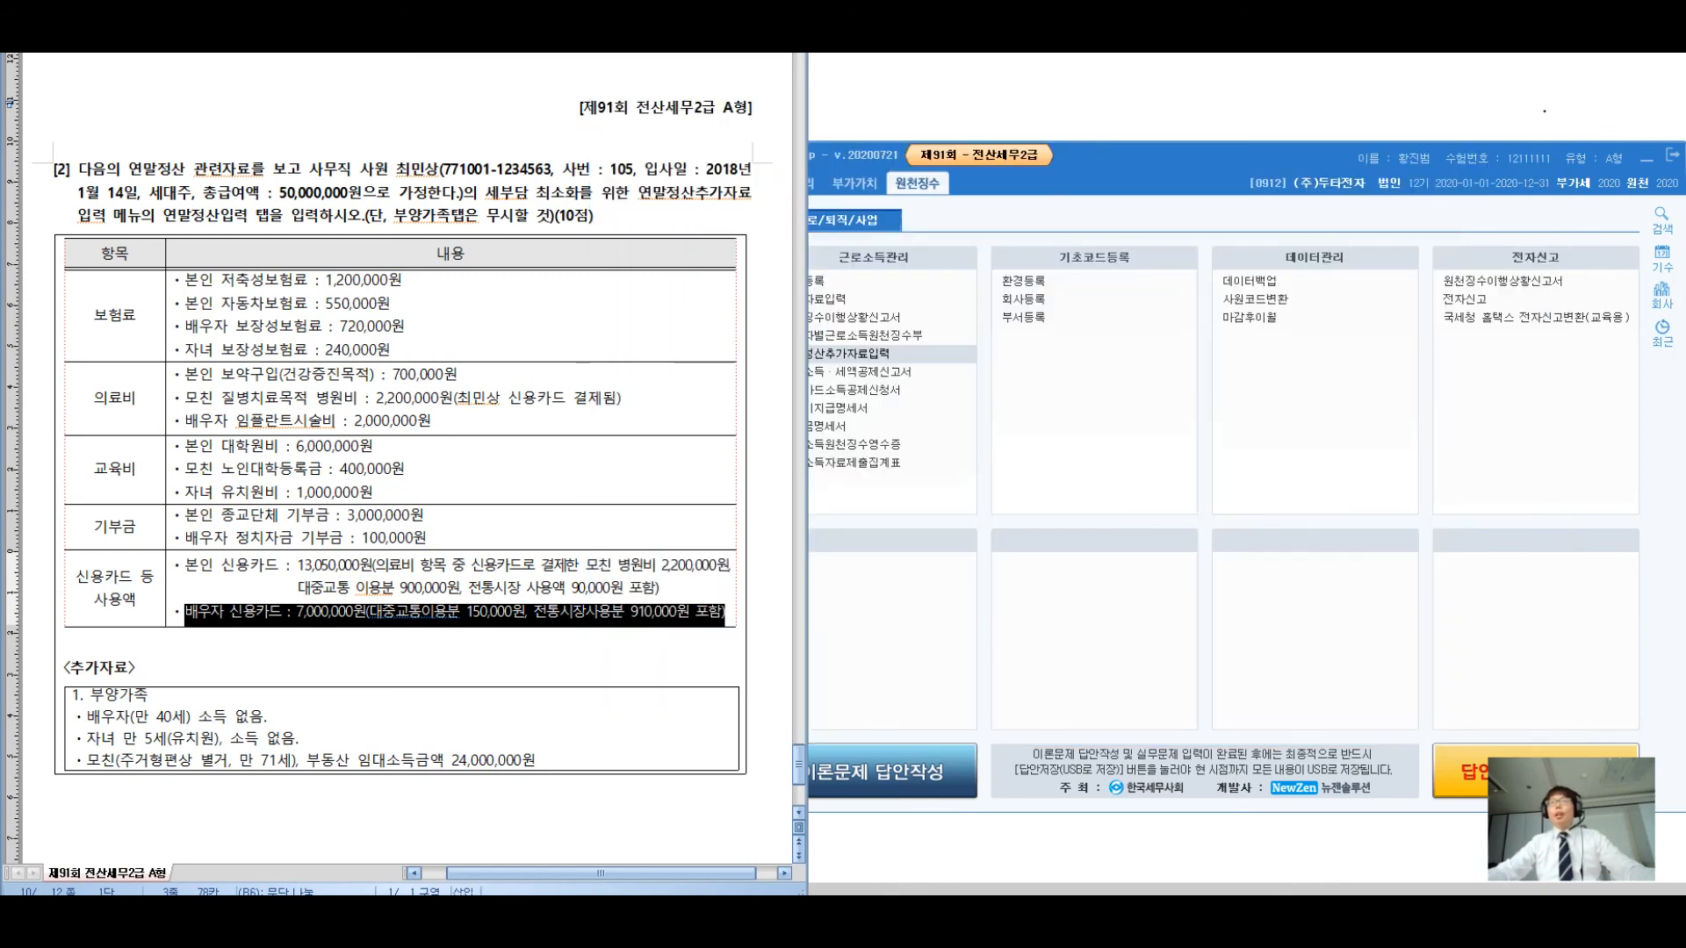
pyautogui.click(878, 354)
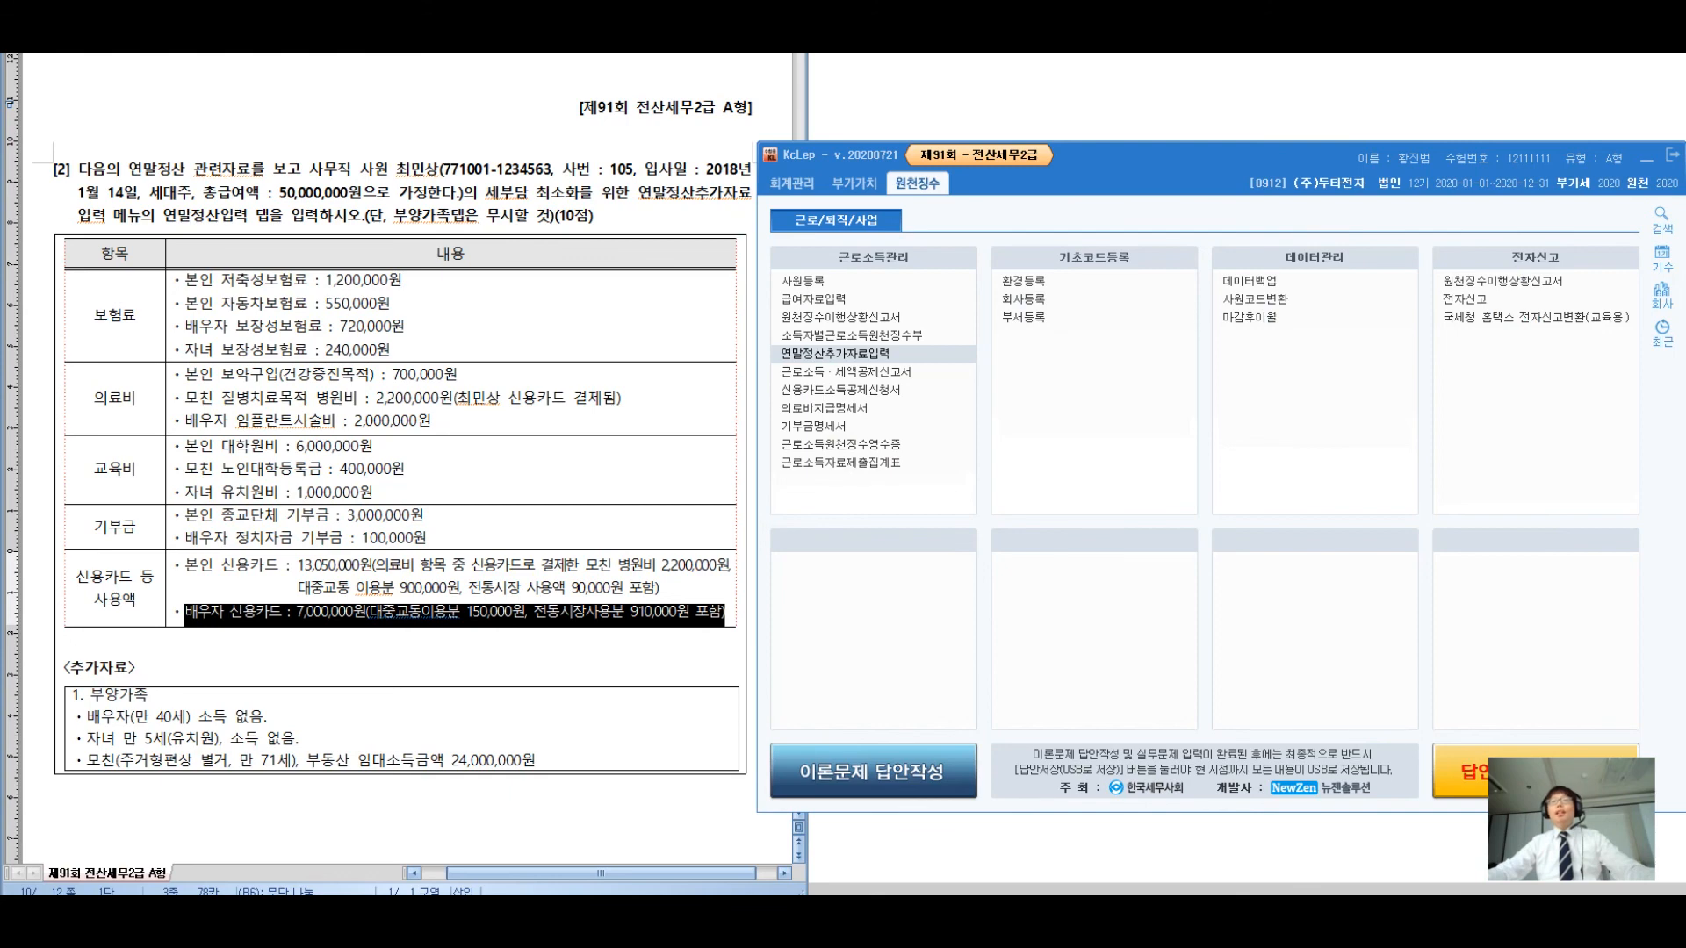